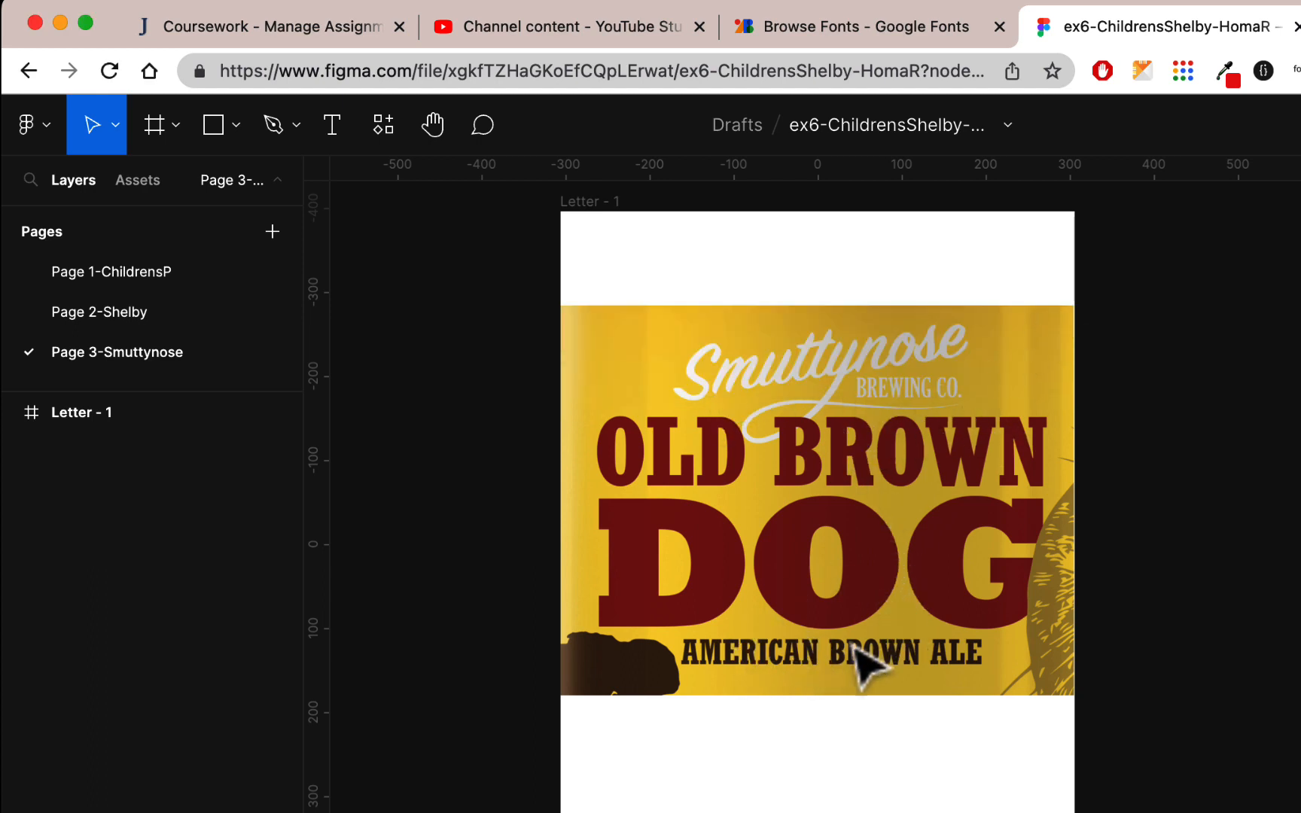
- Examine the Smuttynose label's script logo and headline lettering at closer range
scroll(878, 591, up, 5)
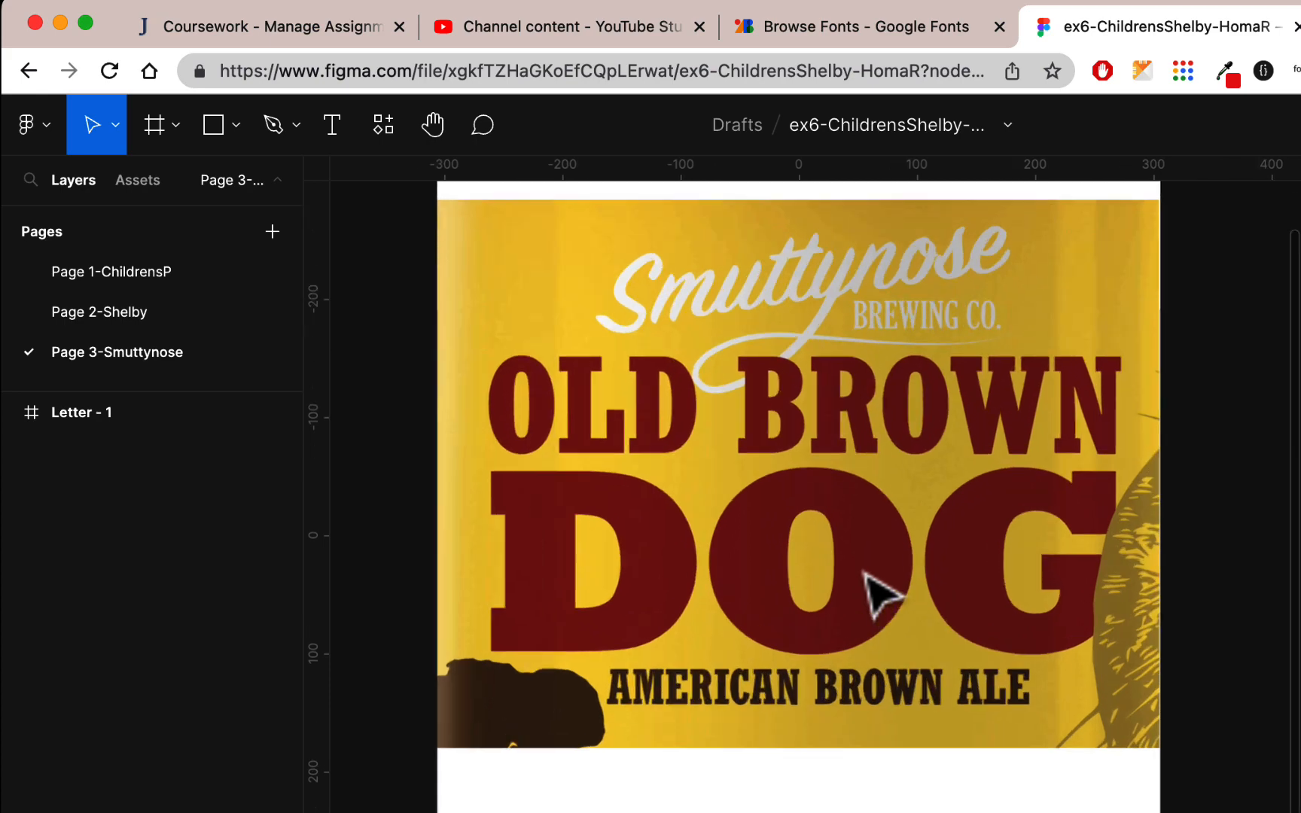
scroll(877, 591, up, 3)
scroll(877, 591, up, 3)
scroll(877, 591, right, 3)
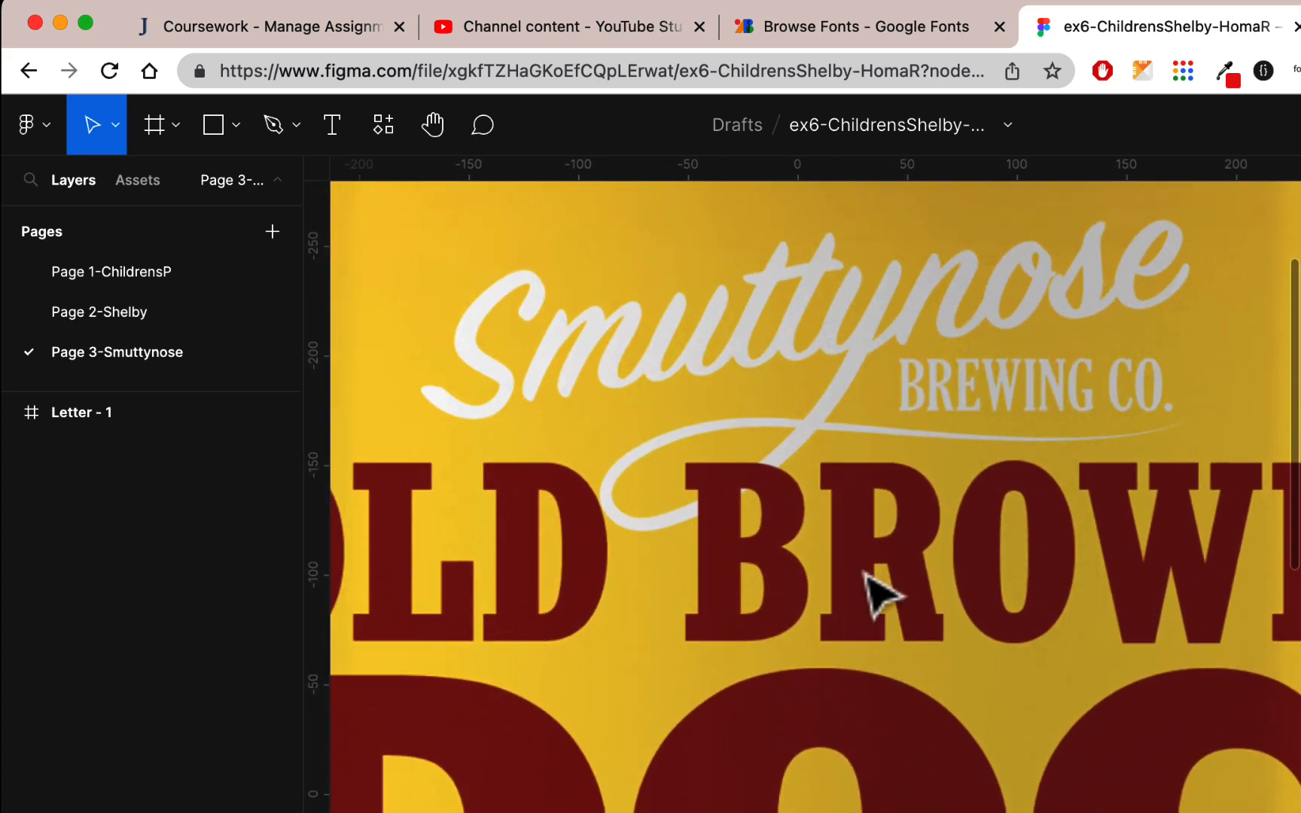
scroll(864, 572, down, 2)
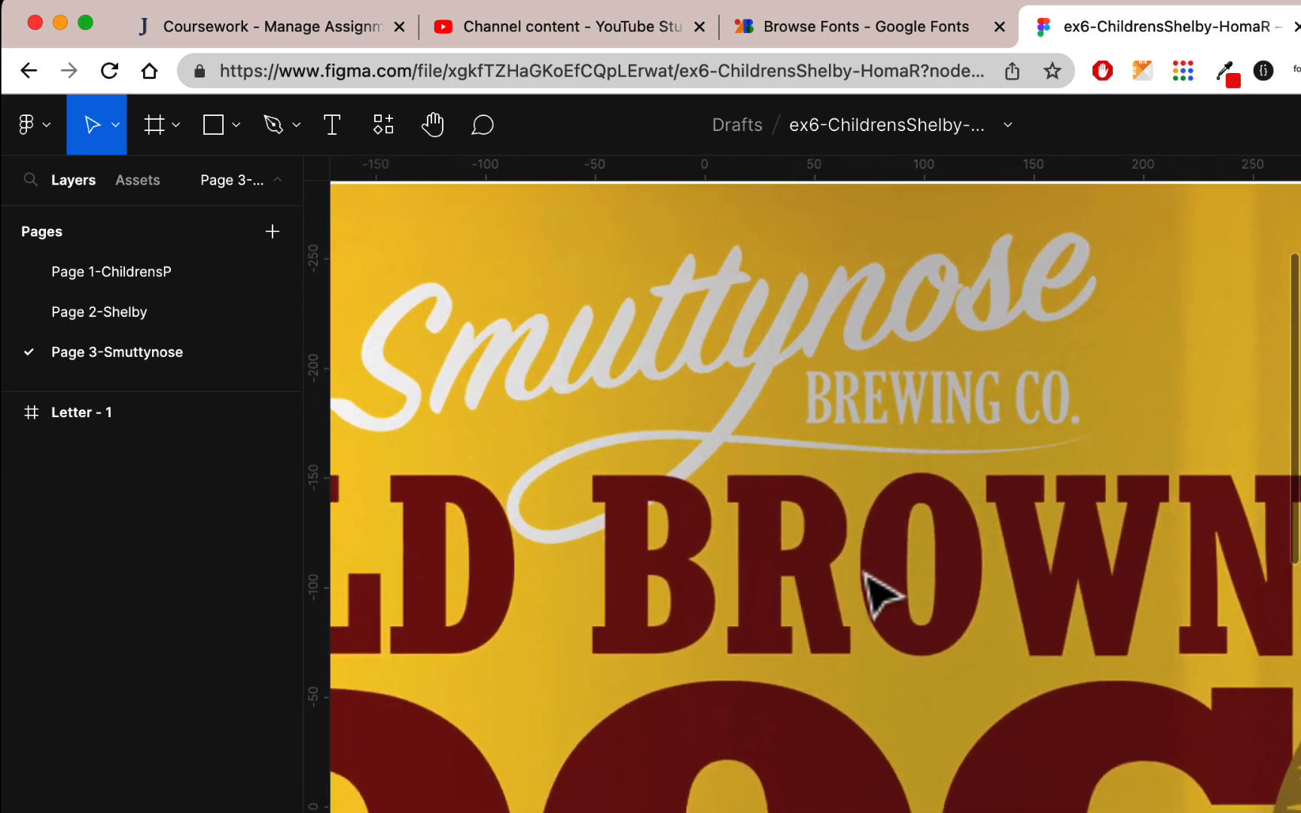
scroll(864, 572, up, 2)
scroll(864, 572, left, 1)
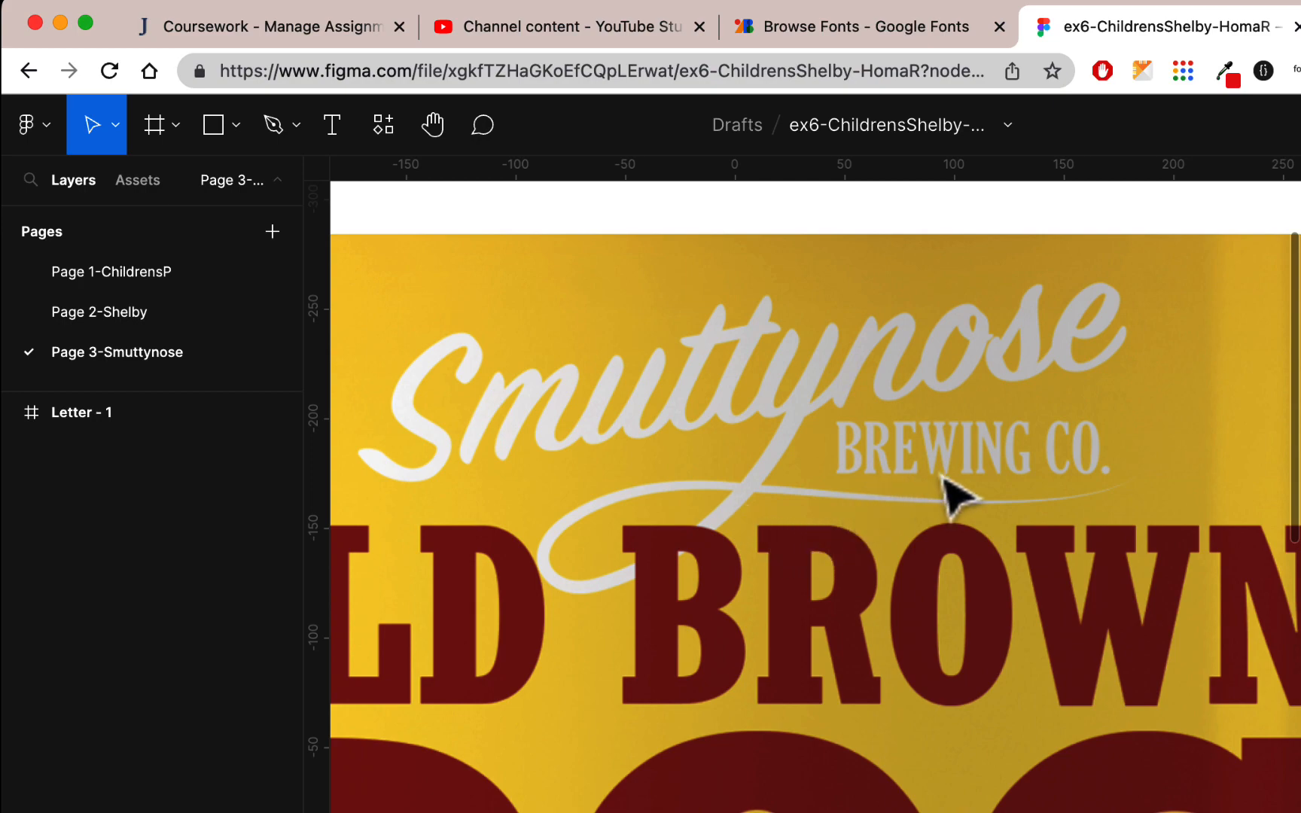
- Examine the serifs and letter shapes of "BREWING CO." on the label, comparing them with the headline below
scroll(950, 495, up, 3)
scroll(950, 495, up, 5)
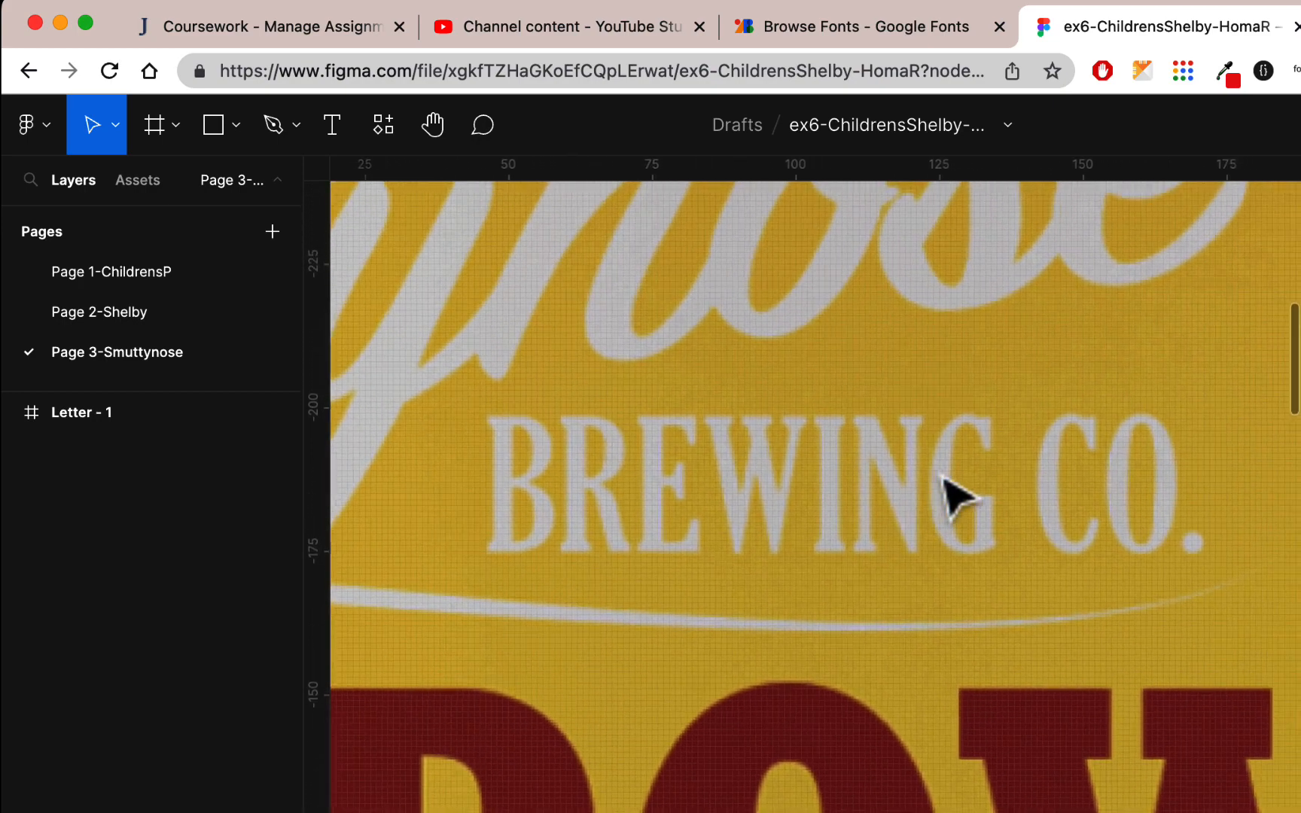
scroll(950, 495, down, 1)
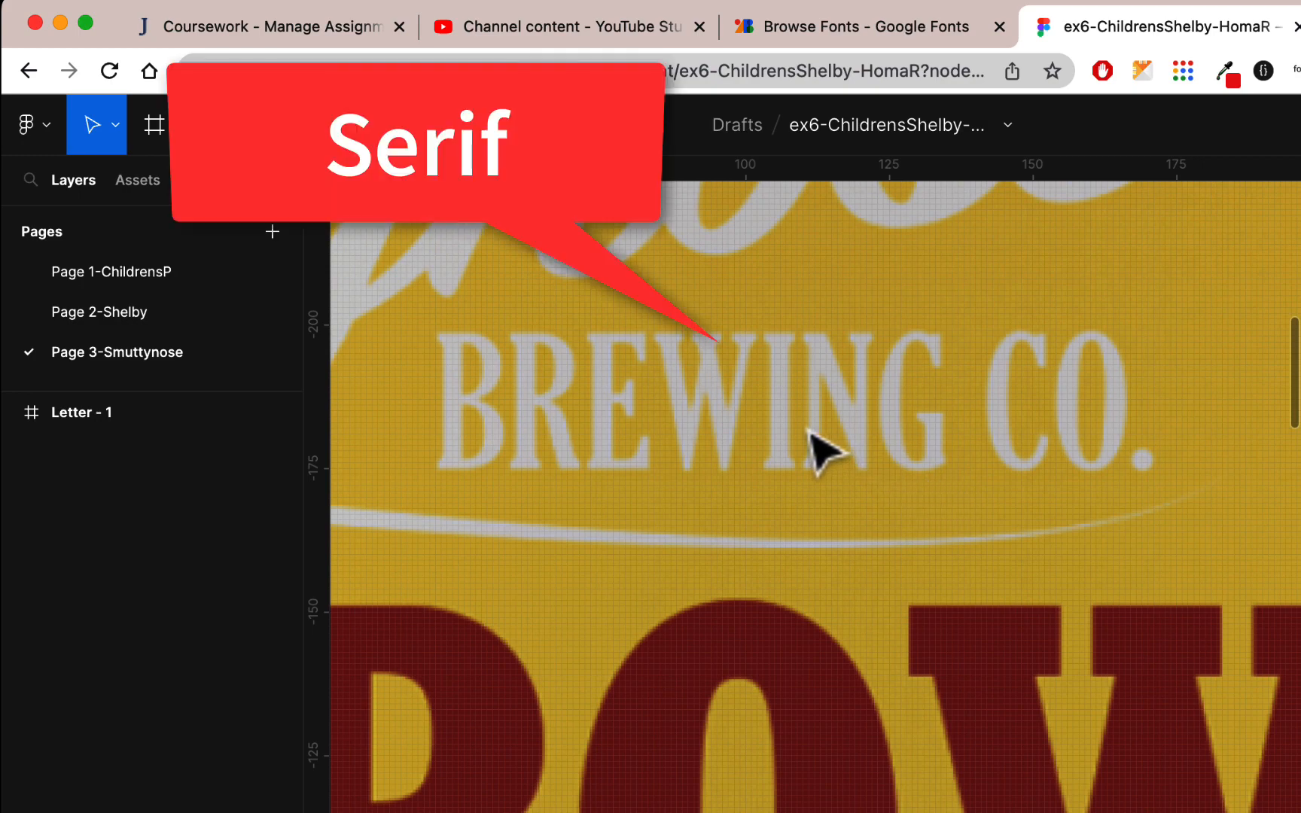
scroll(817, 452, down, 5)
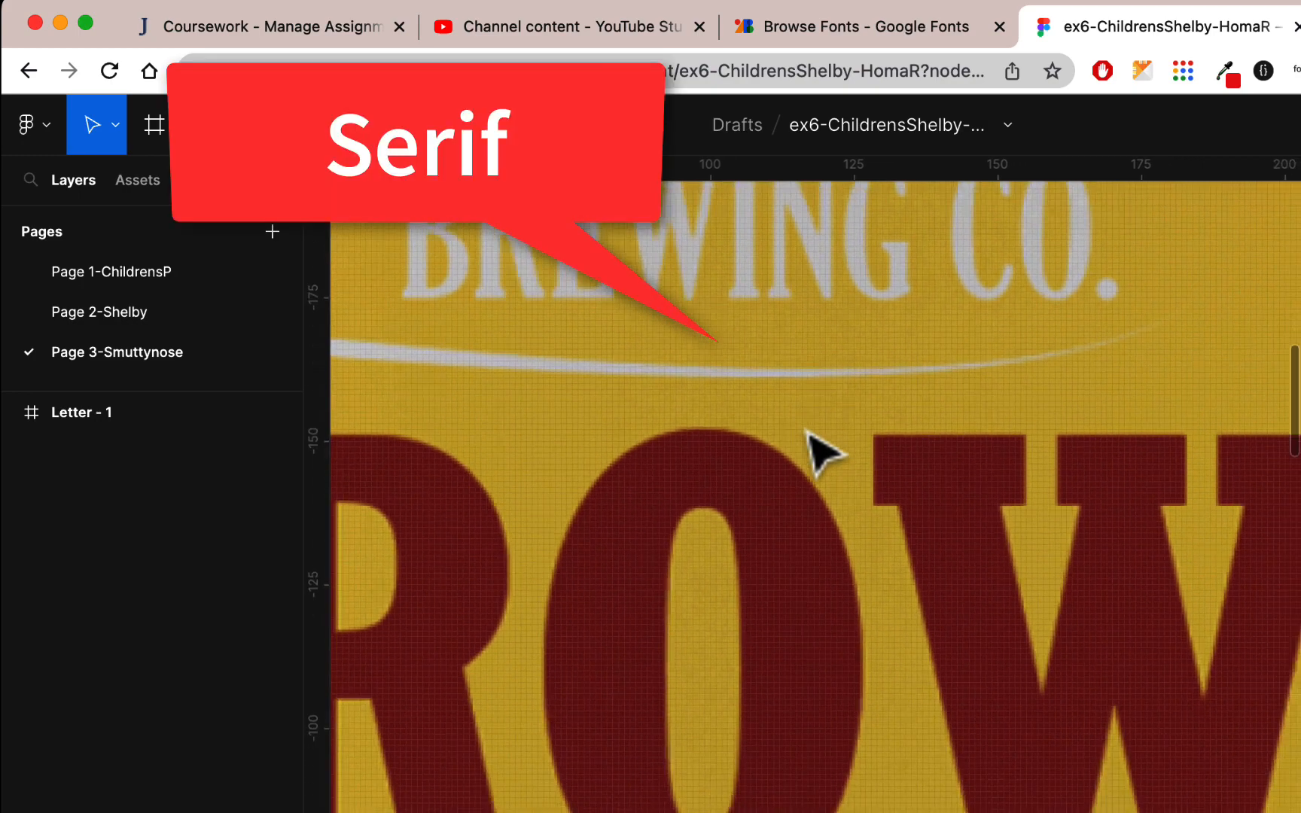
scroll(668, 510, up, 4)
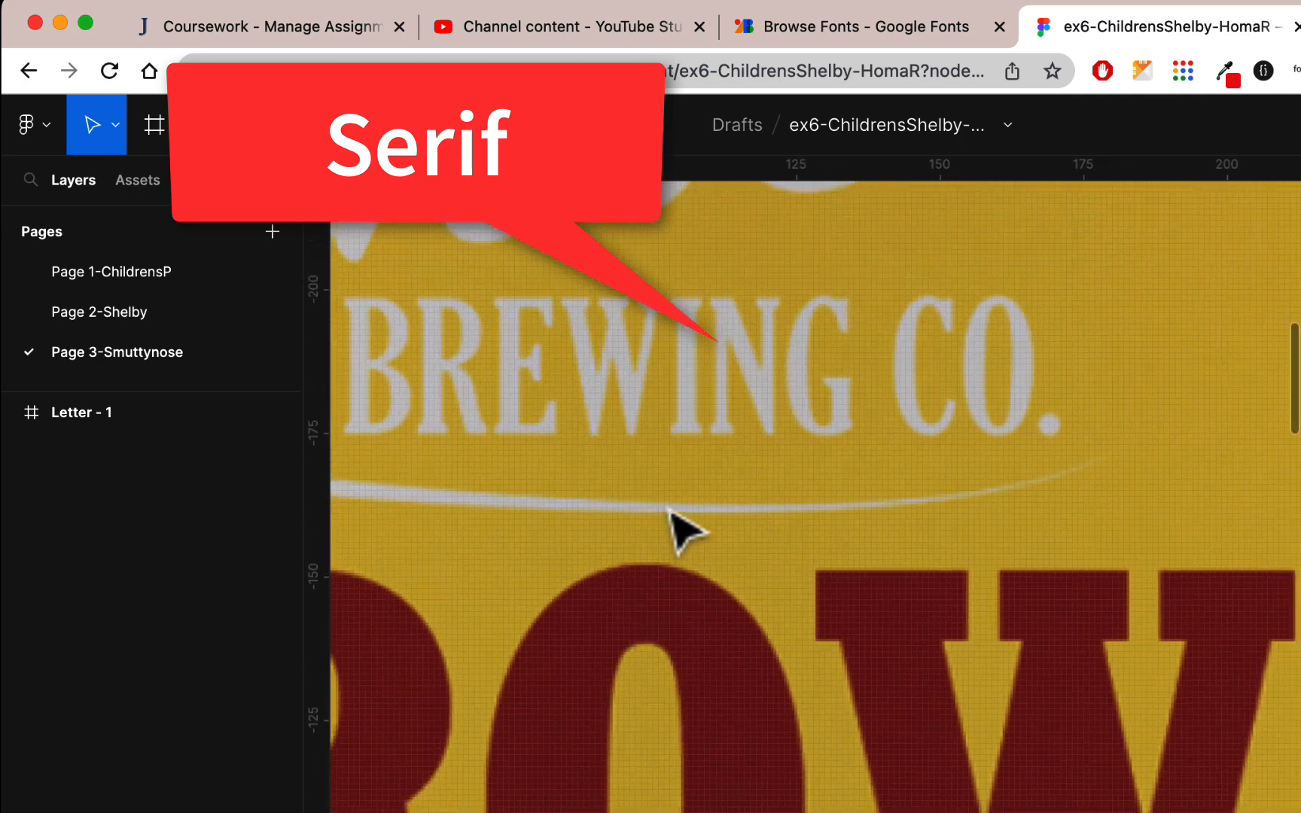
scroll(500, 464, left, 4)
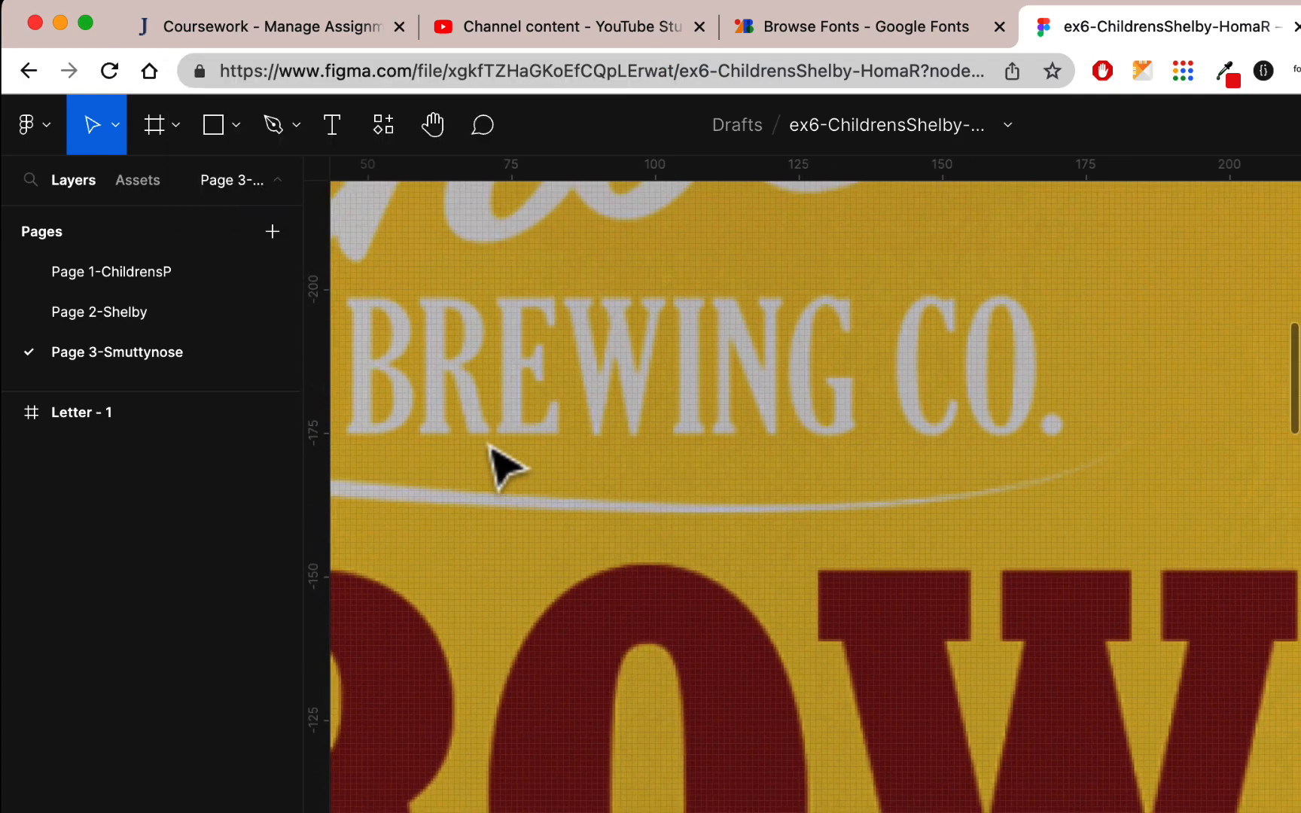
scroll(503, 467, left, 2)
scroll(503, 467, down, 1)
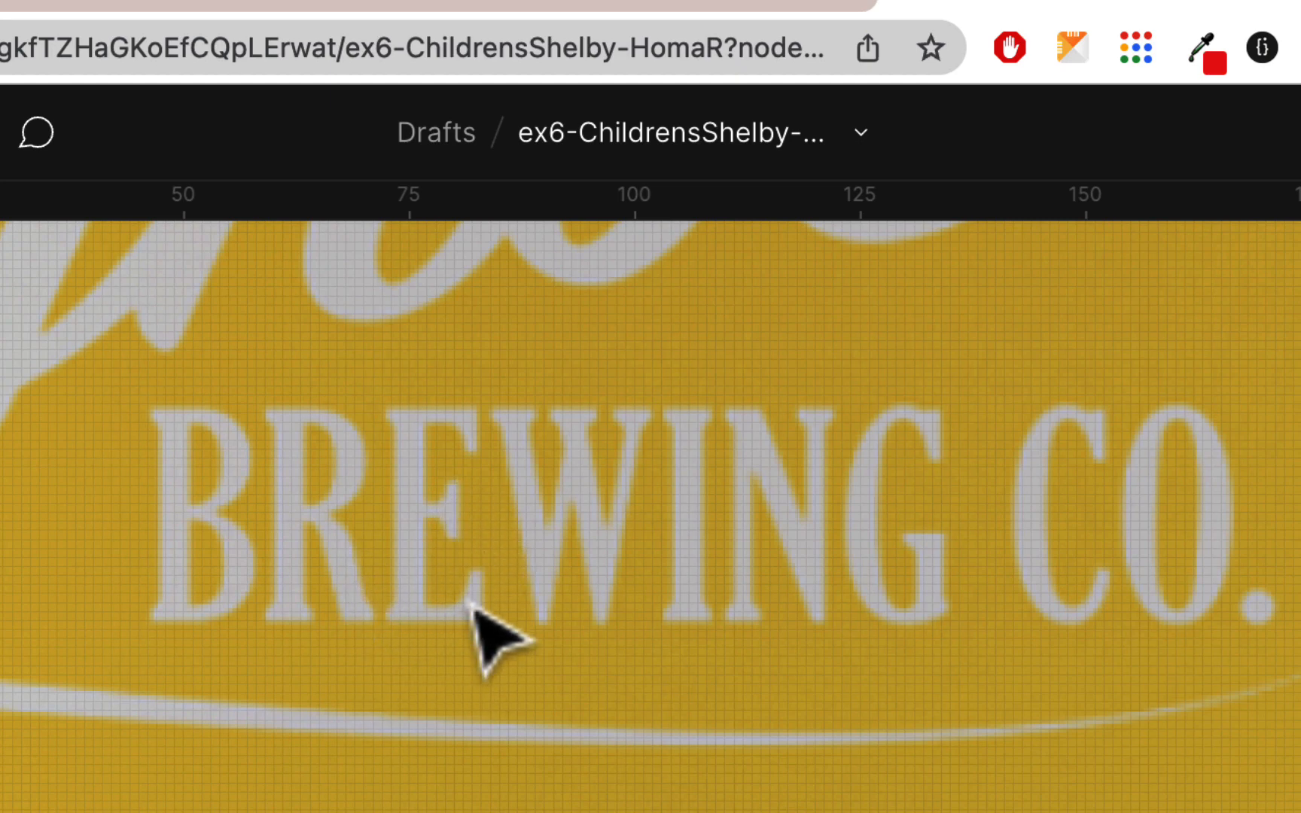
scroll(503, 615, down, 5)
scroll(503, 615, right, 1)
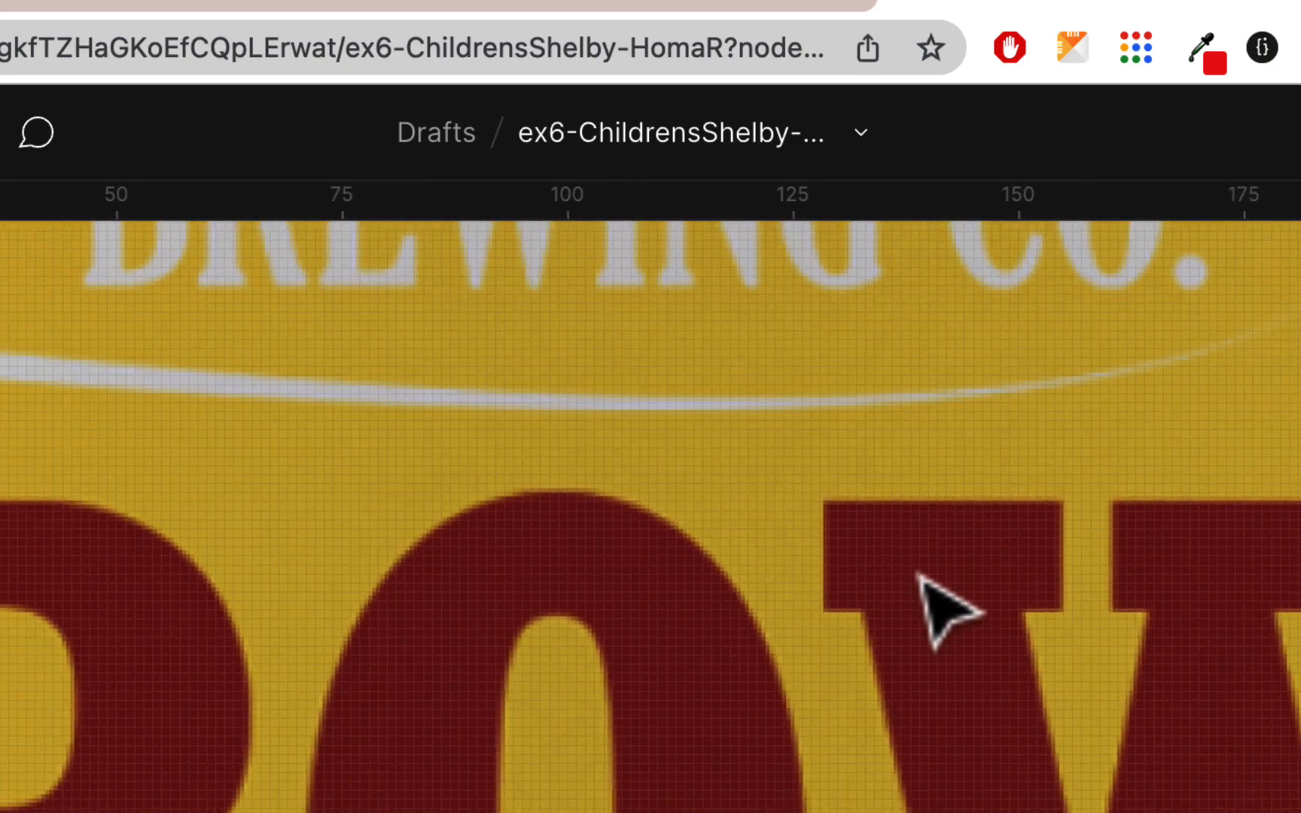
scroll(901, 590, up, 6)
scroll(901, 589, left, 2)
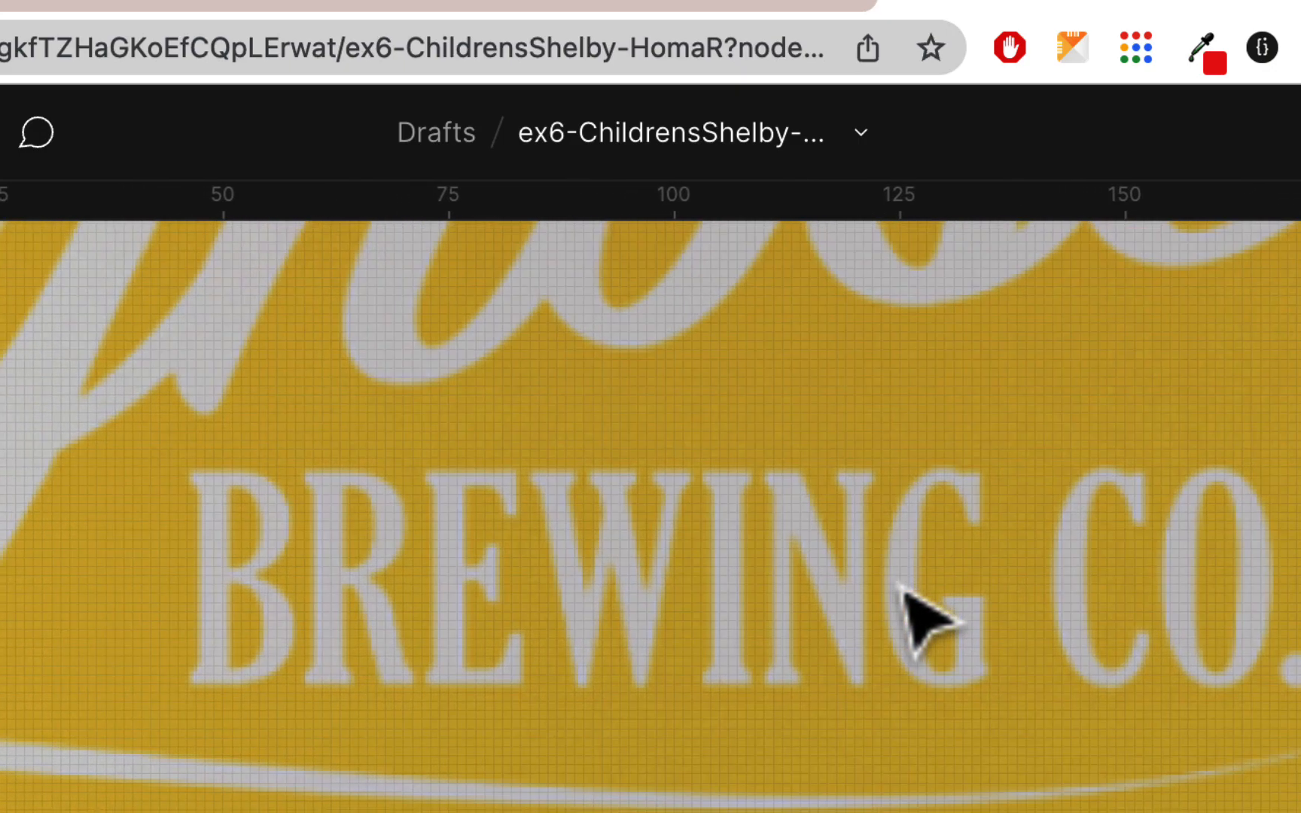
scroll(828, 610, up, 1)
scroll(828, 610, right, 2)
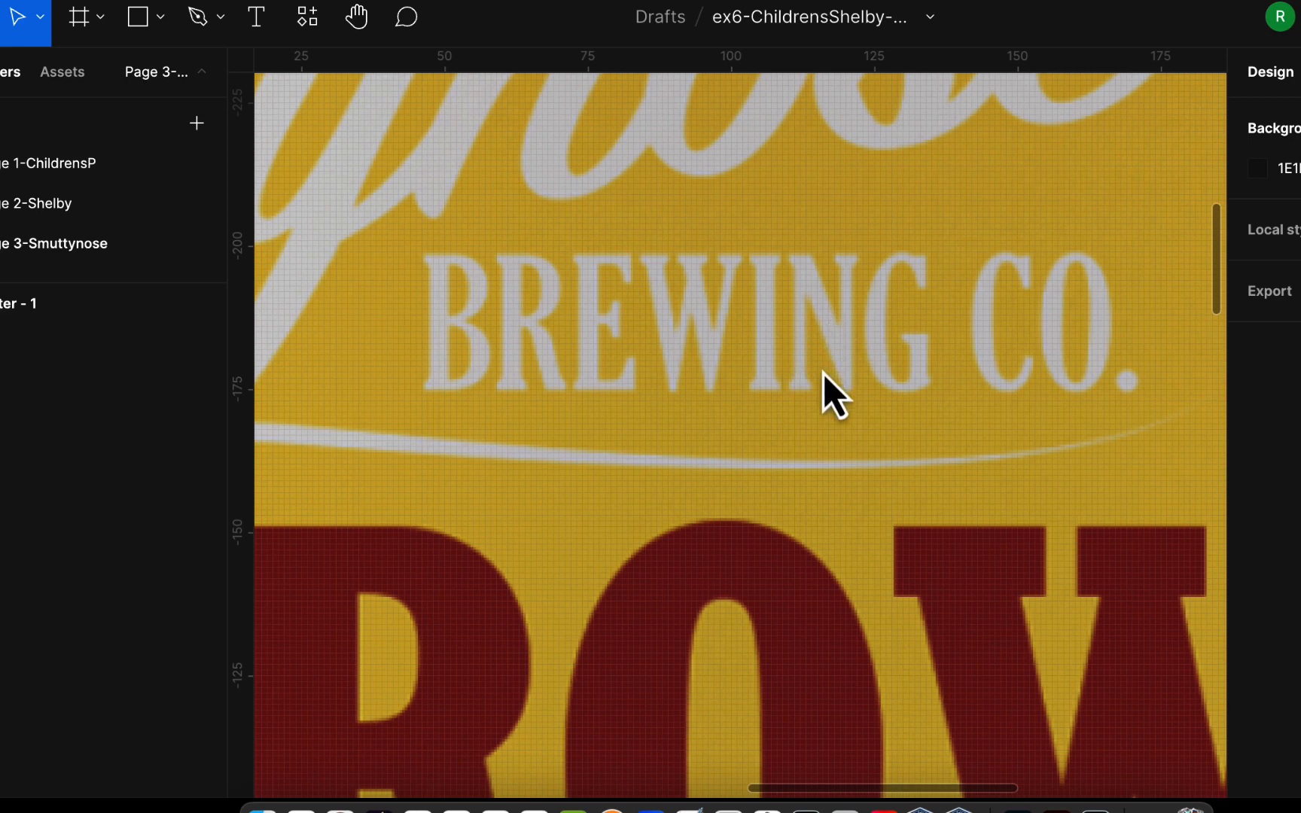
- Inspect the slab serifs and letterforms of "BROWN" in the label's headline up close
scroll(823, 373, down, 3)
scroll(816, 459, down, 5)
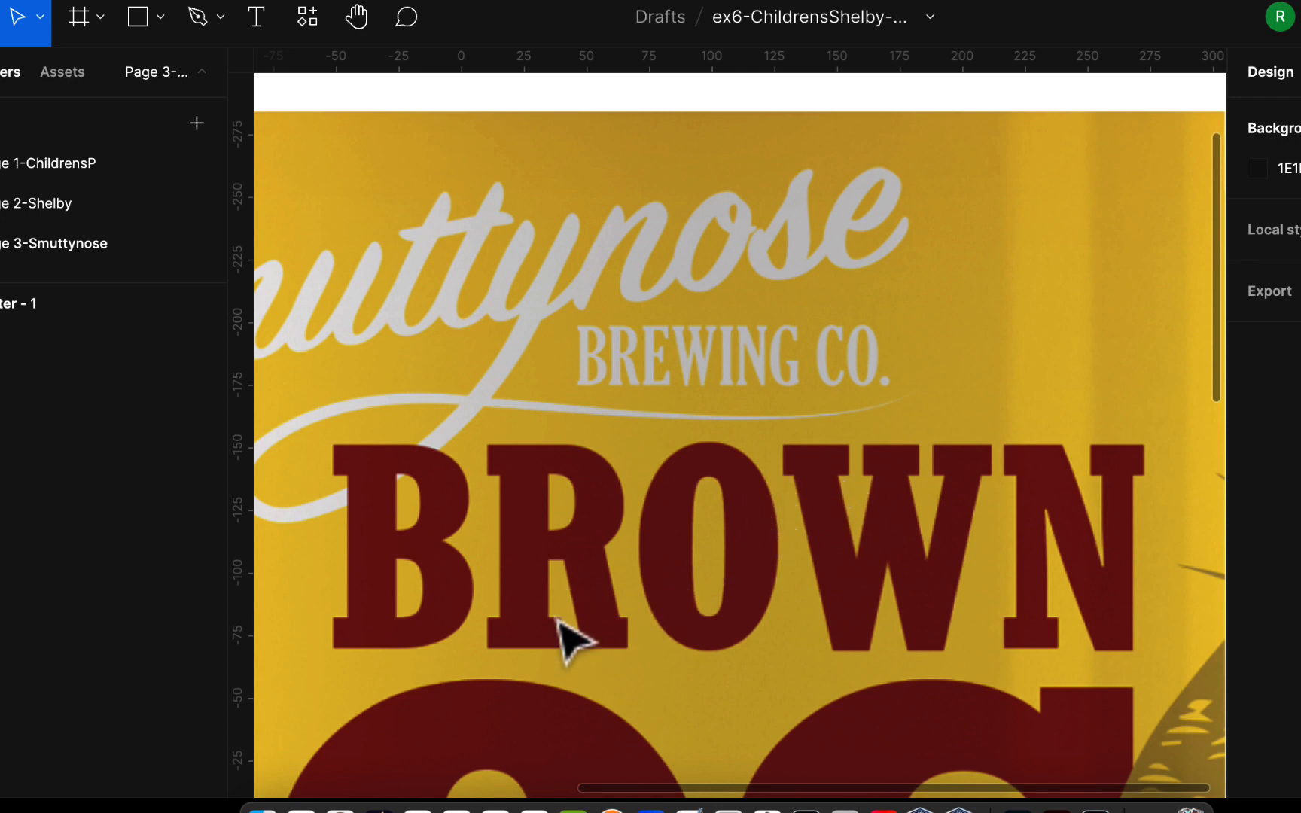
scroll(556, 623, up, 10)
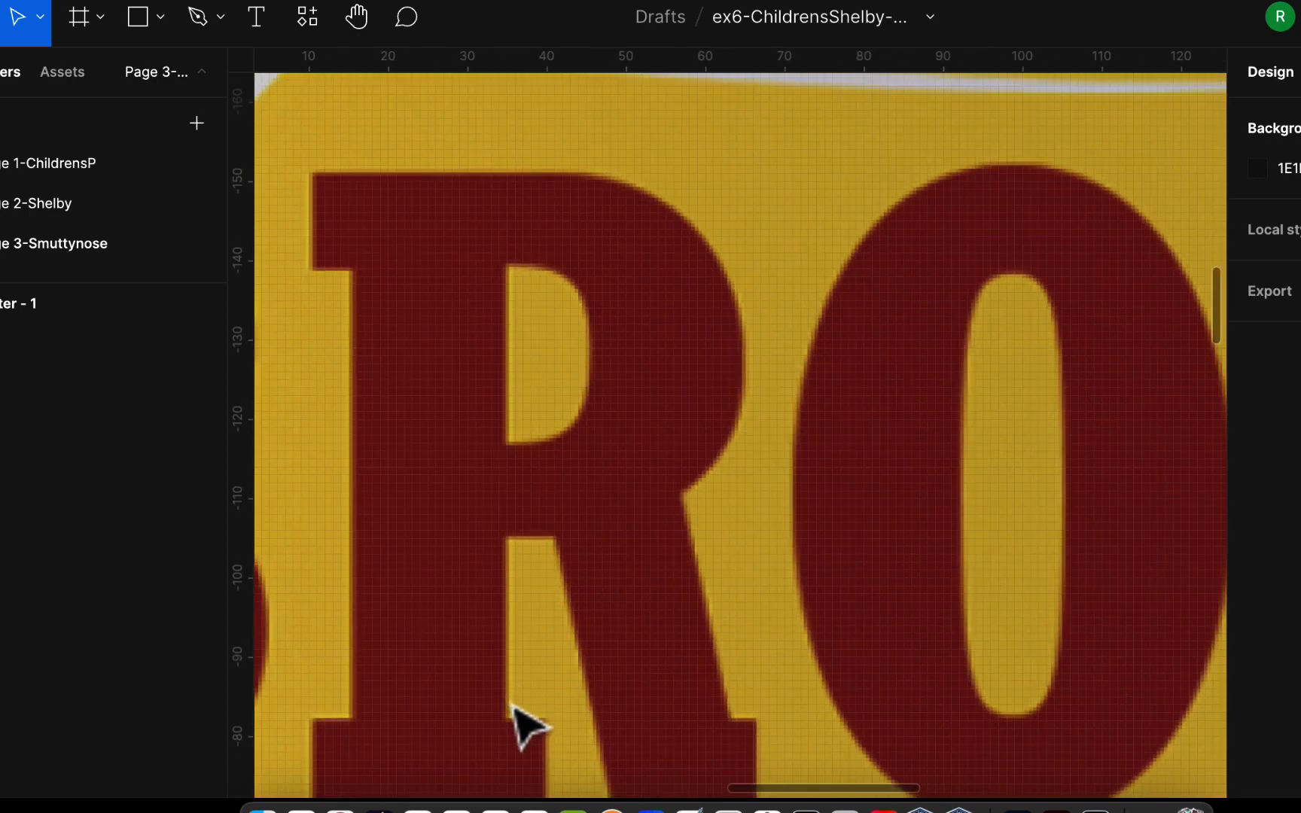
scroll(642, 662, down, 4)
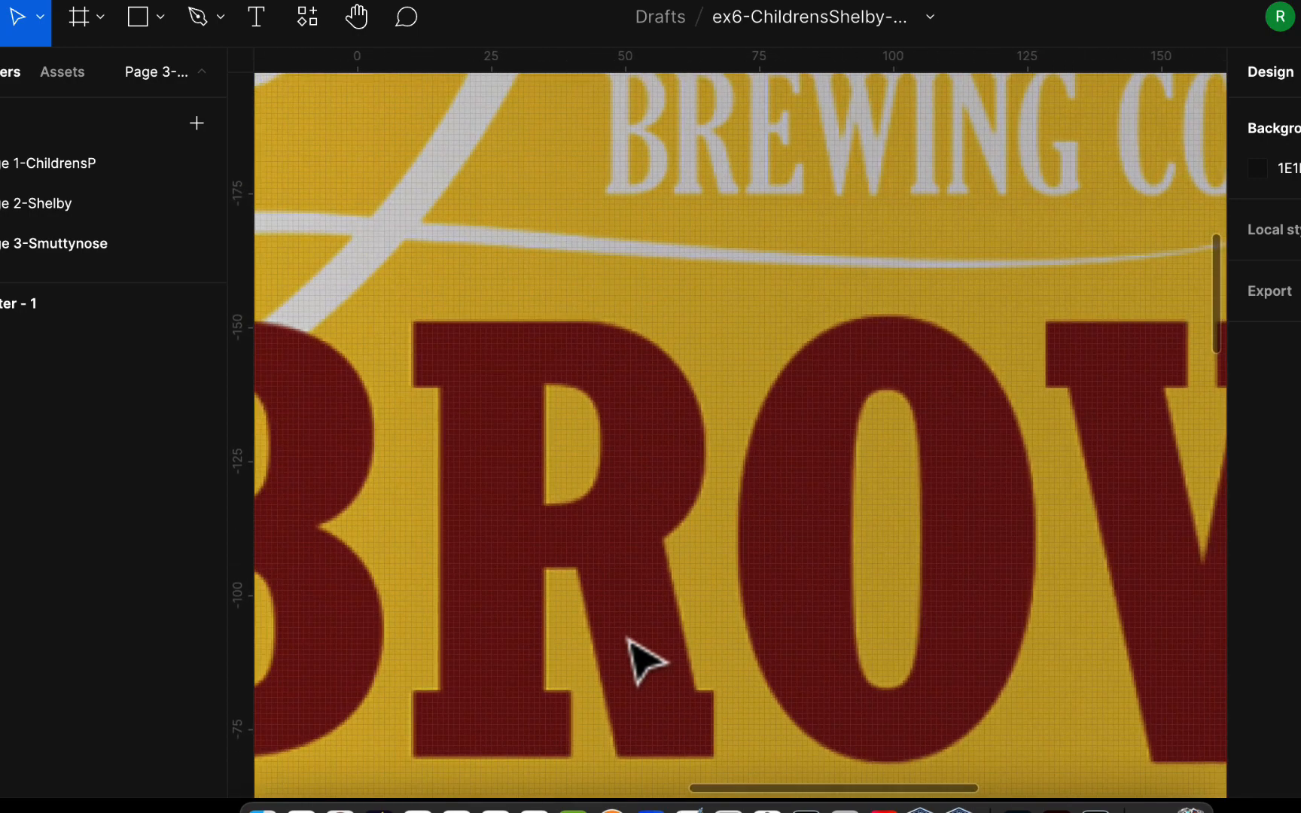
scroll(628, 640, up, 3)
scroll(629, 640, right, 10)
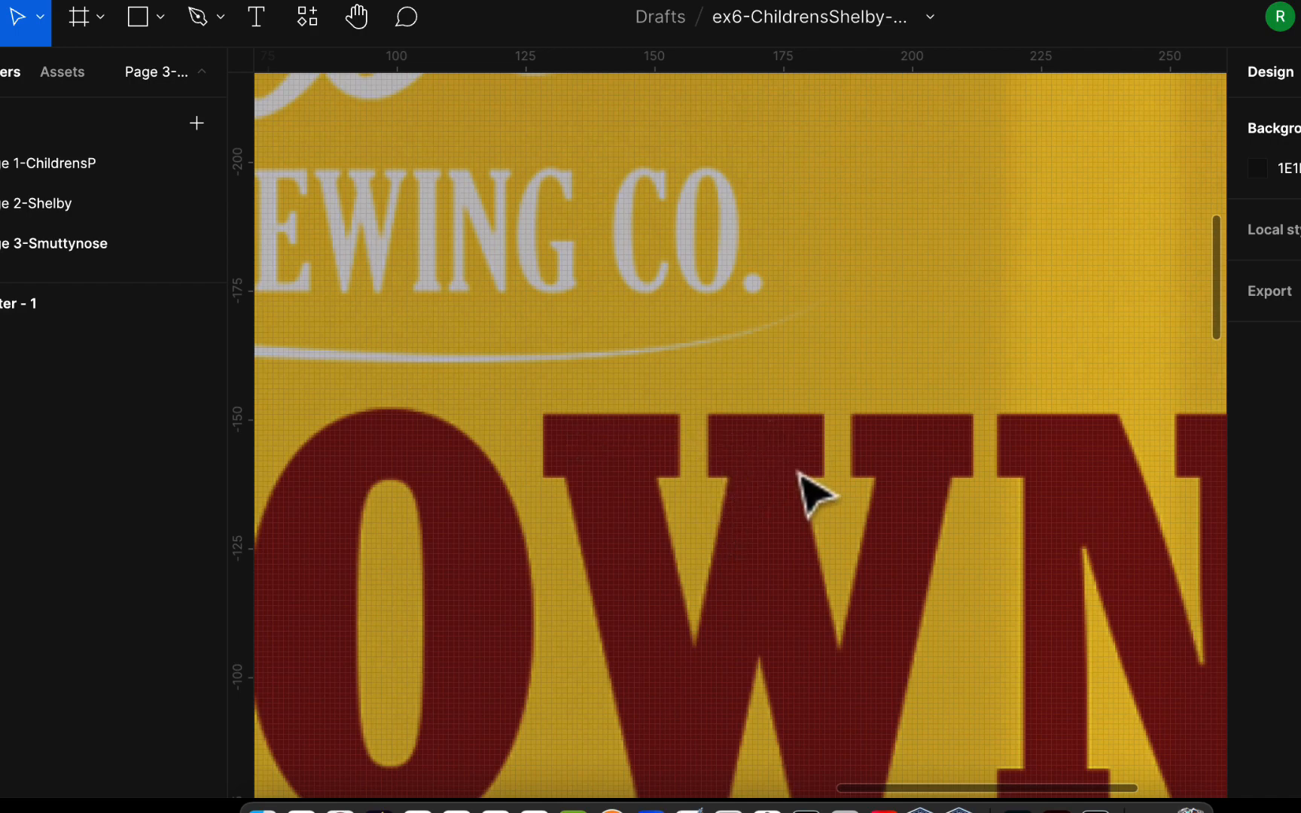
scroll(798, 474, left, 10)
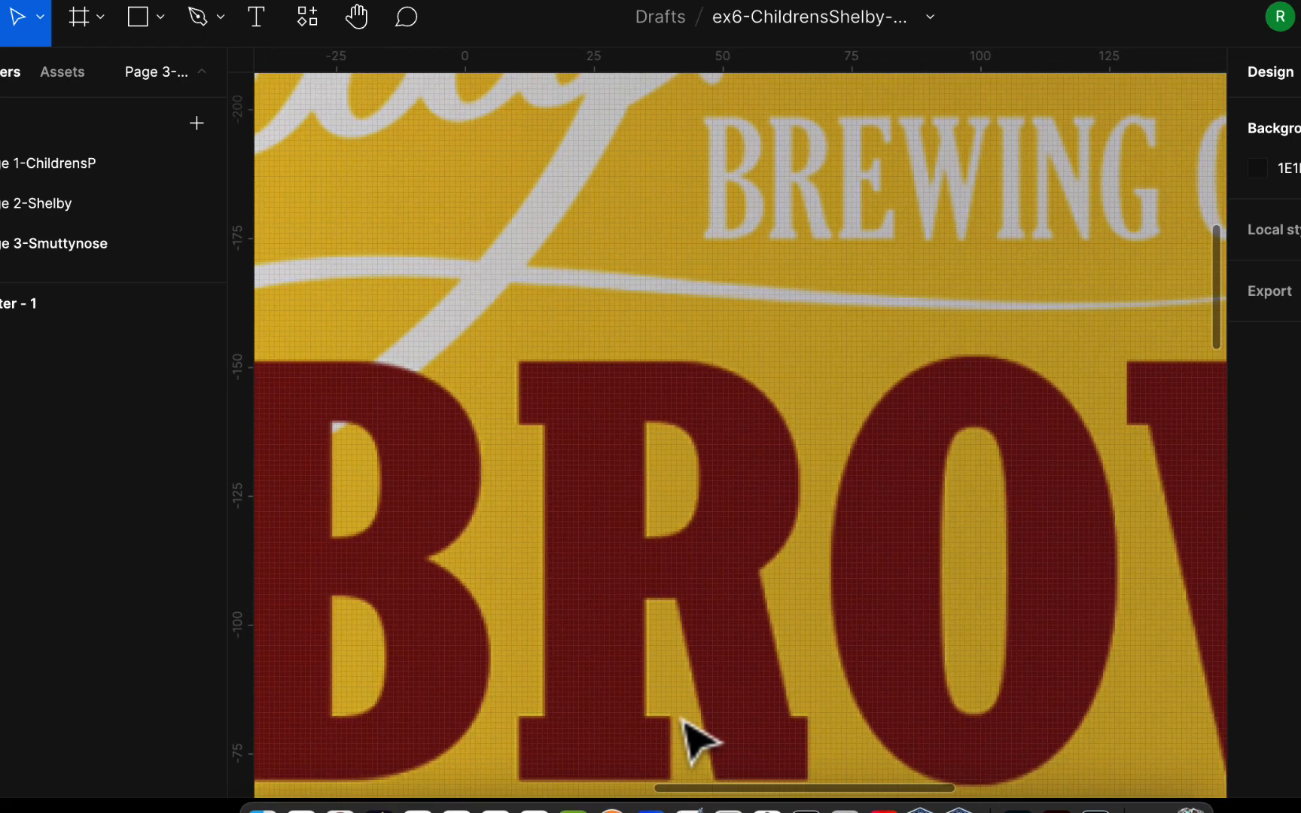
scroll(745, 731, down, 10)
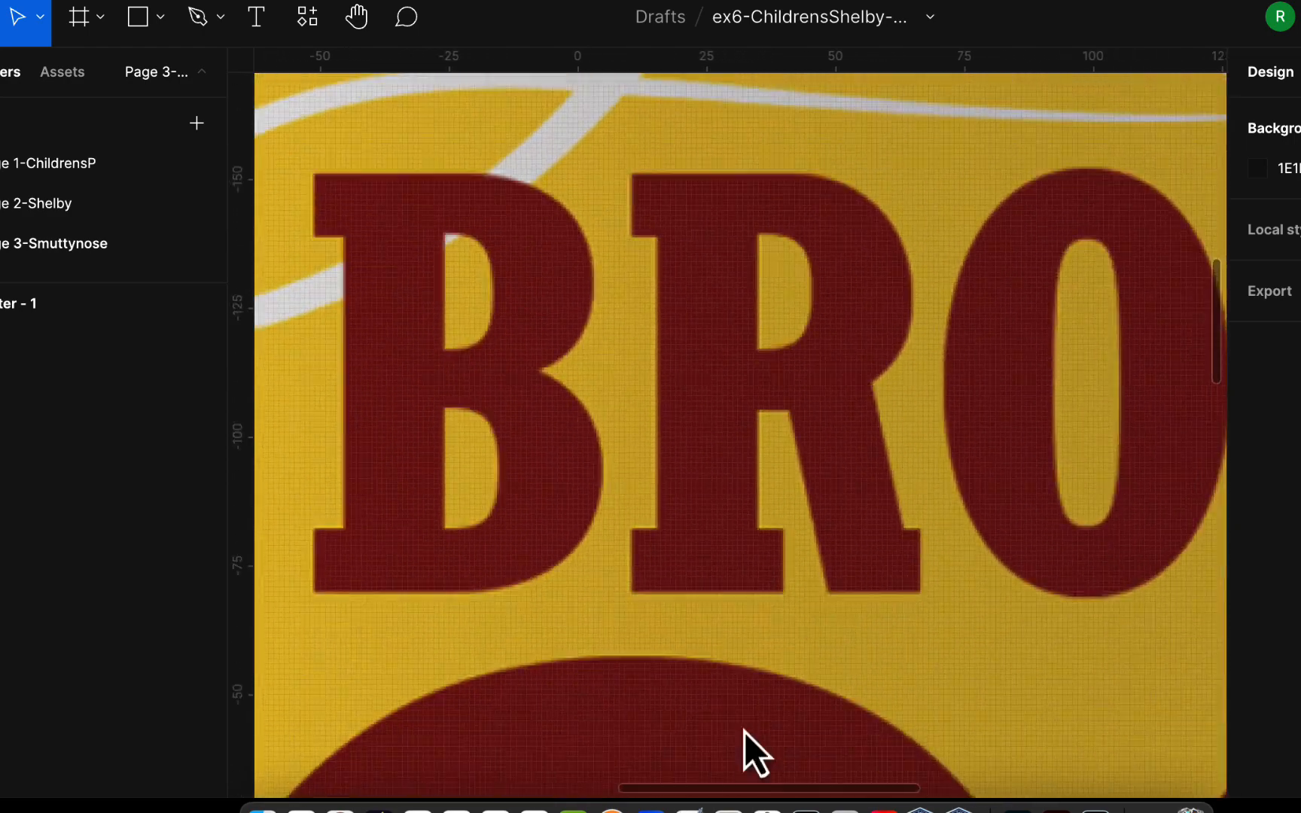
scroll(753, 789, down, 8)
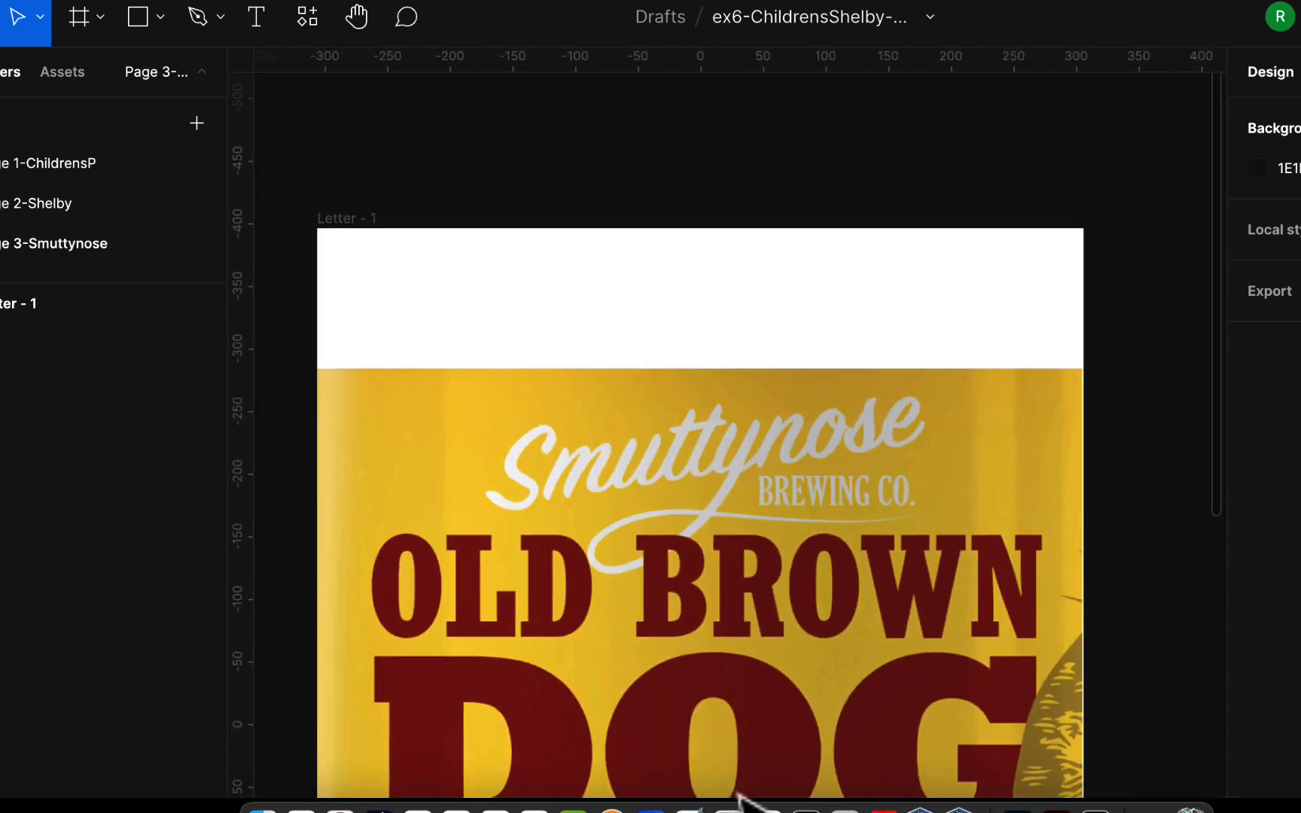
- Inspect the letterforms of "AMERICAN BROWN ALE" up close, including the serif on the apex of the A
scroll(953, 444, down, 3)
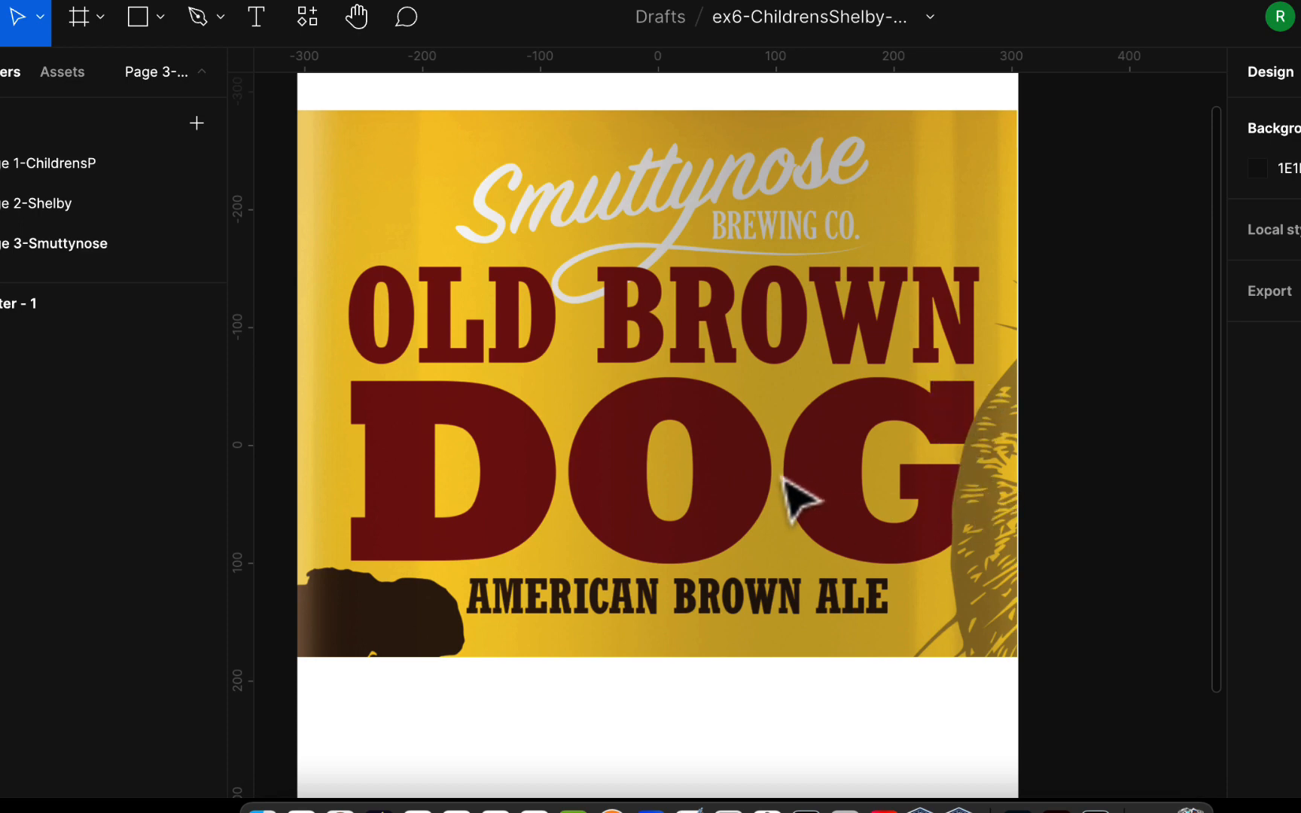
scroll(779, 482, down, 3)
scroll(780, 482, right, 2)
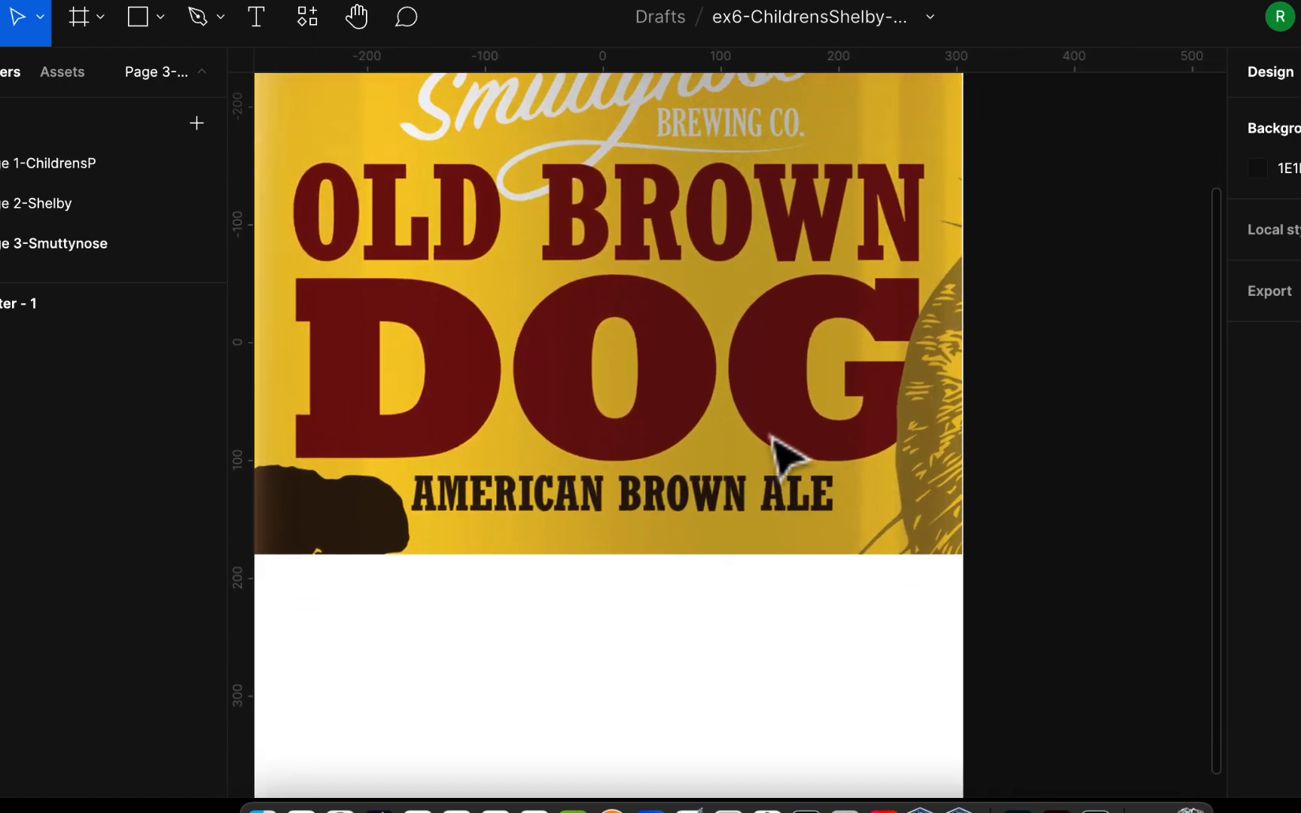
scroll(915, 383, up, 2)
scroll(914, 382, left, 3)
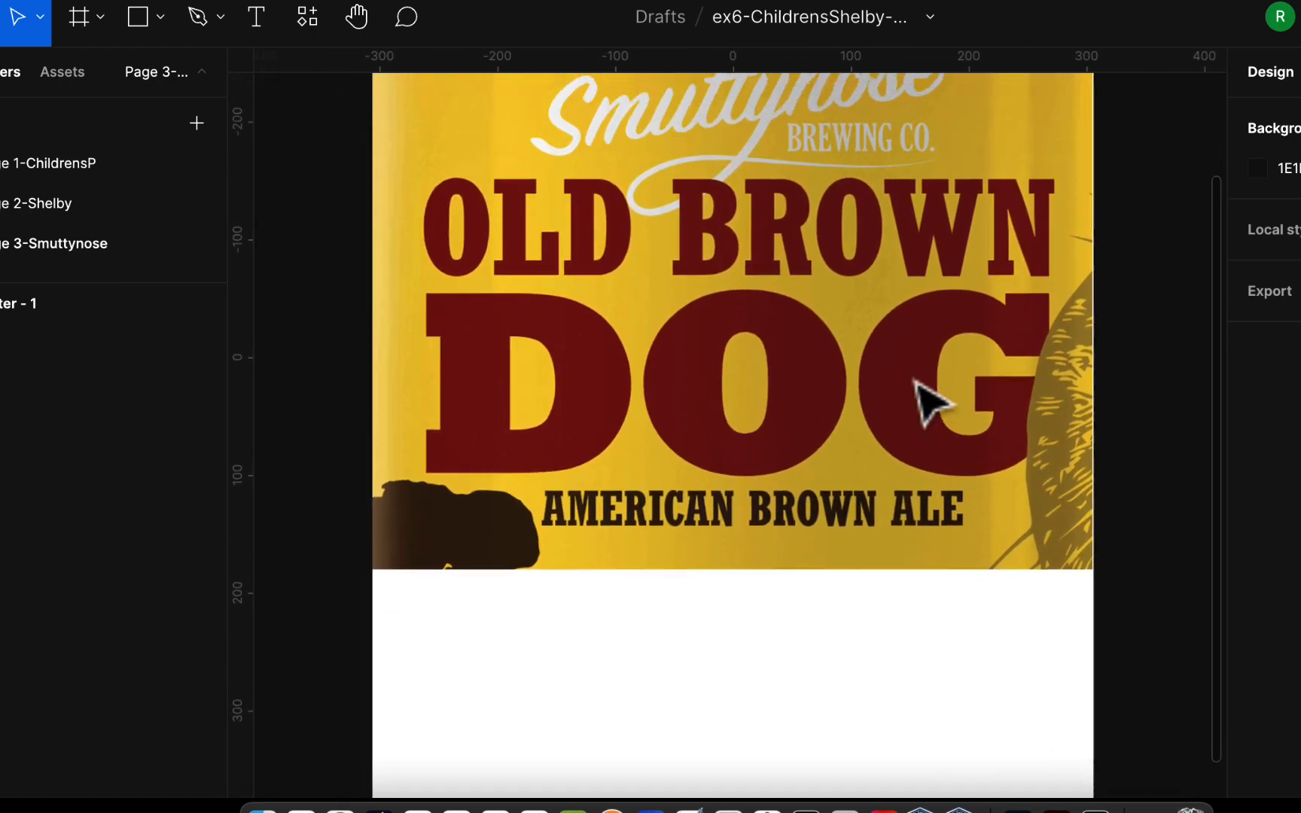
scroll(753, 557, up, 10)
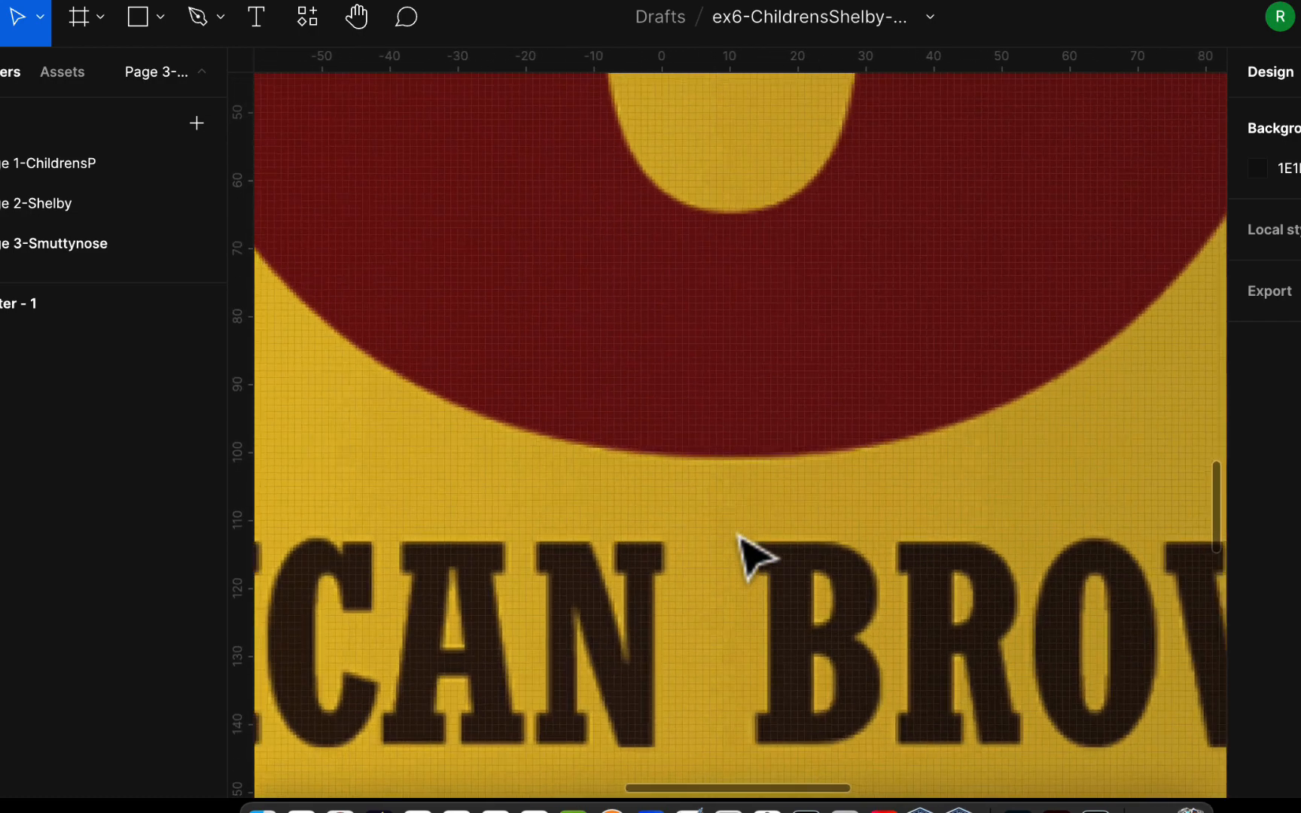
scroll(749, 591, left, 5)
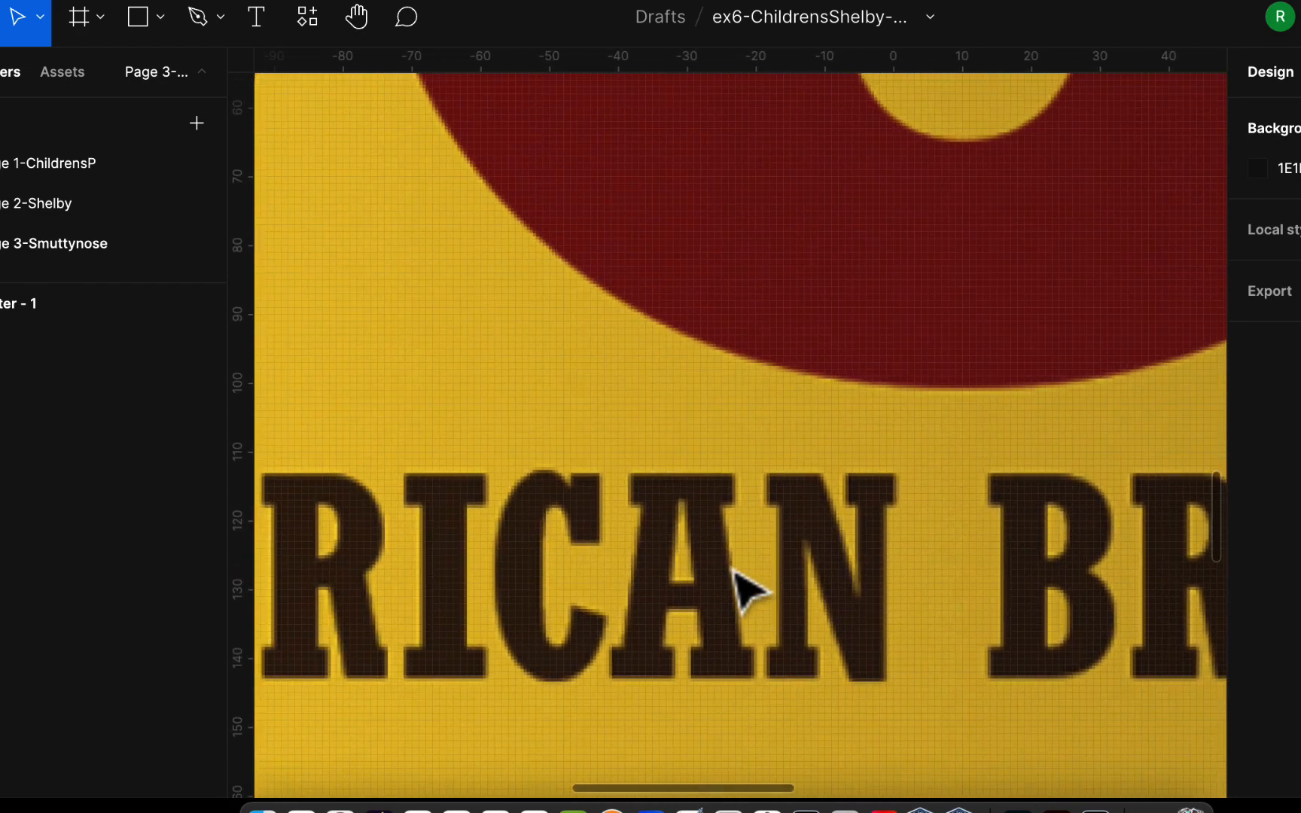
scroll(749, 591, down, 2)
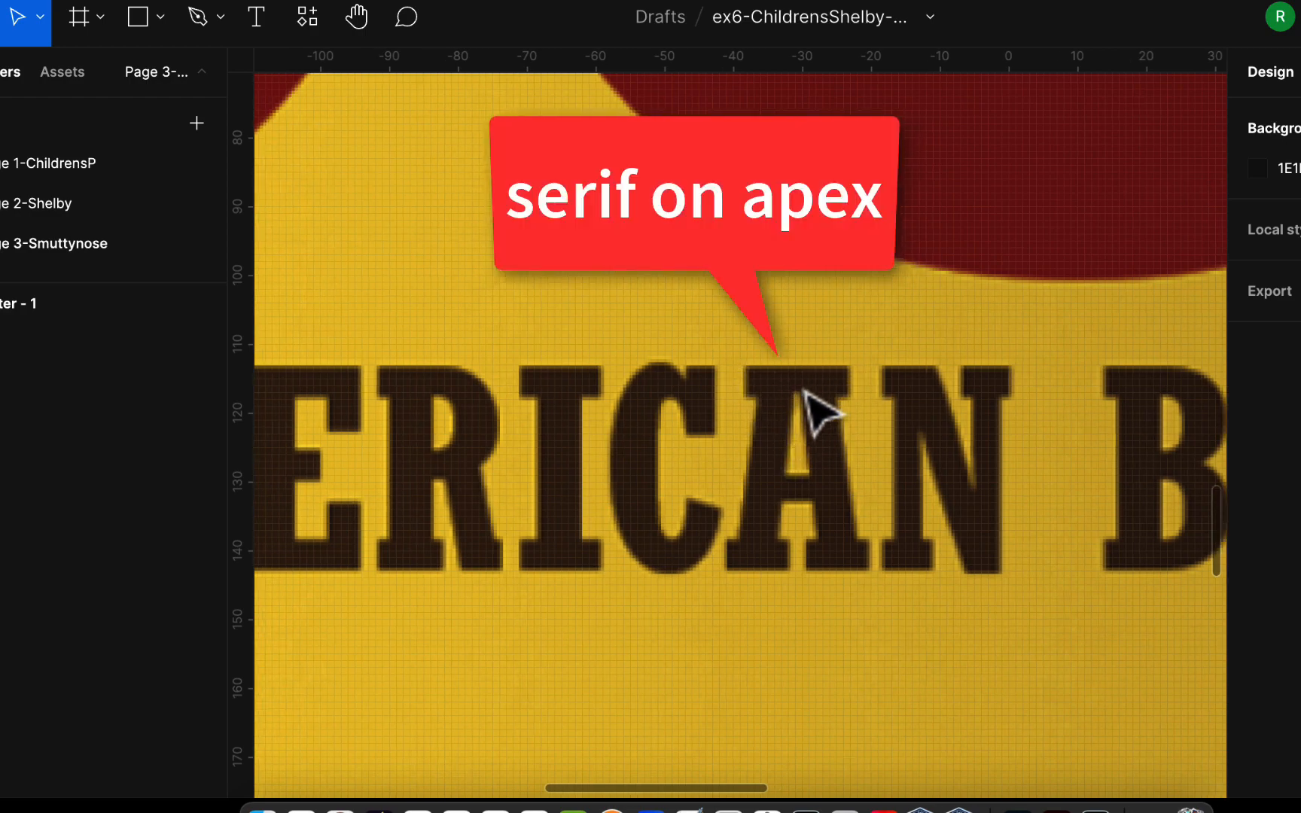
scroll(817, 410, left, 5)
scroll(723, 444, left, 5)
scroll(725, 447, left, 4)
scroll(725, 448, down, 2)
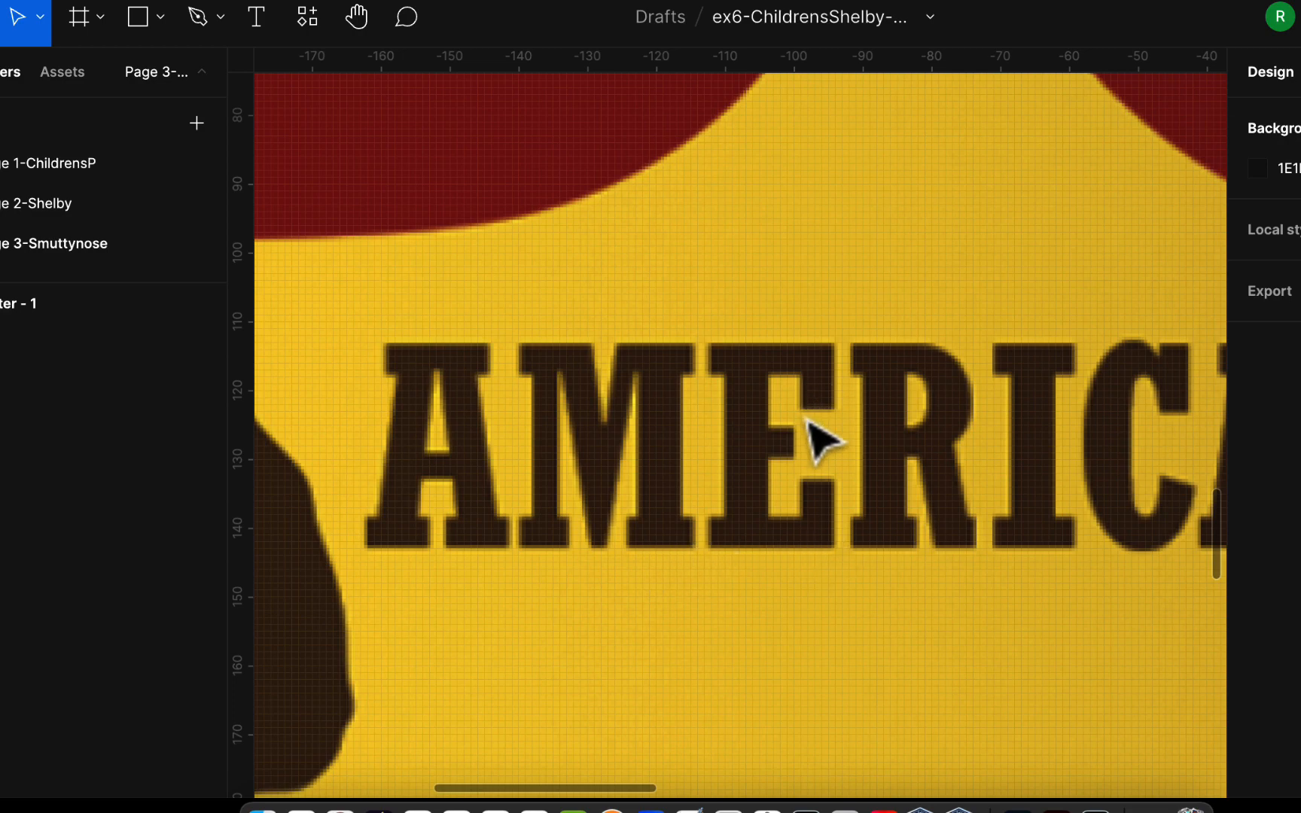
- Compare the lettering of "OLD BROWN", "DOG" and "AMERICAN BROWN ALE" across the whole label
scroll(822, 440, down, 10)
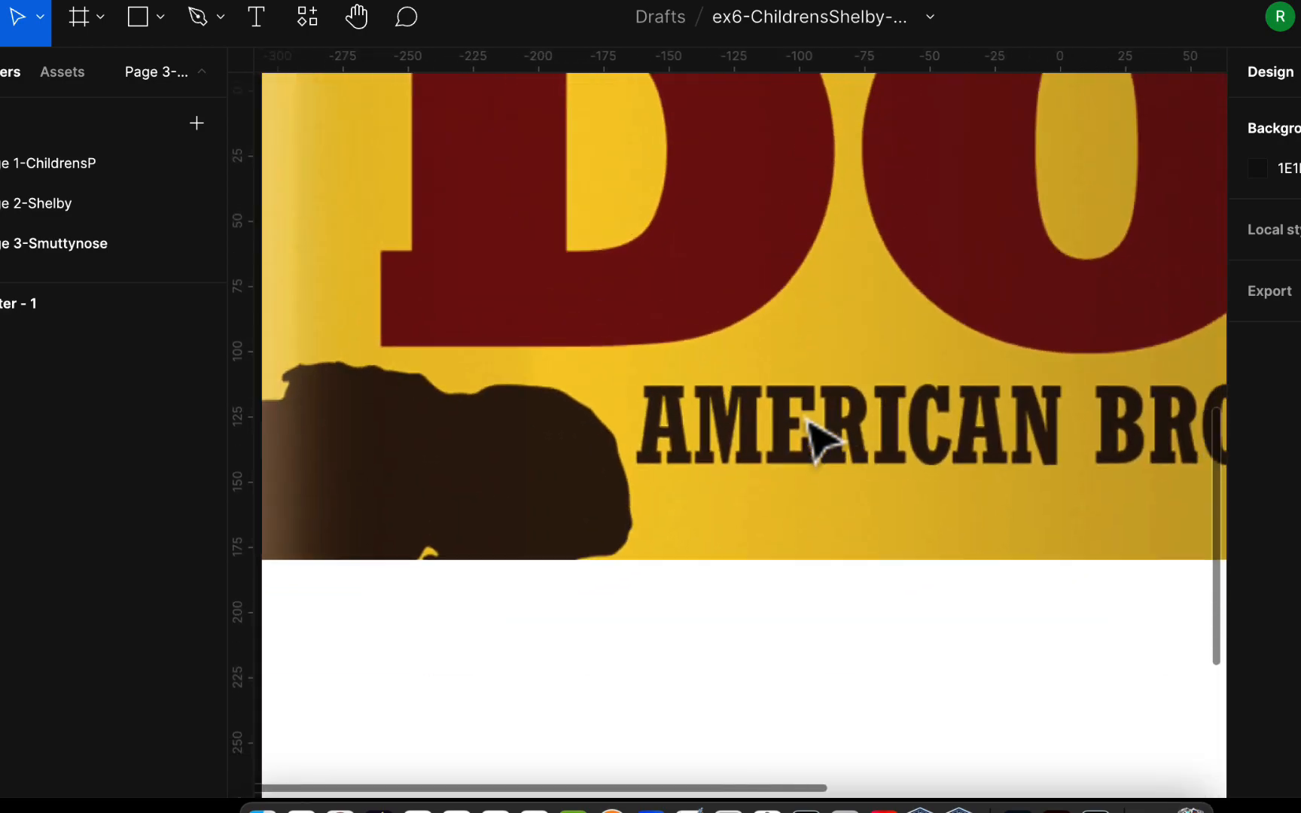
scroll(807, 420, up, 1)
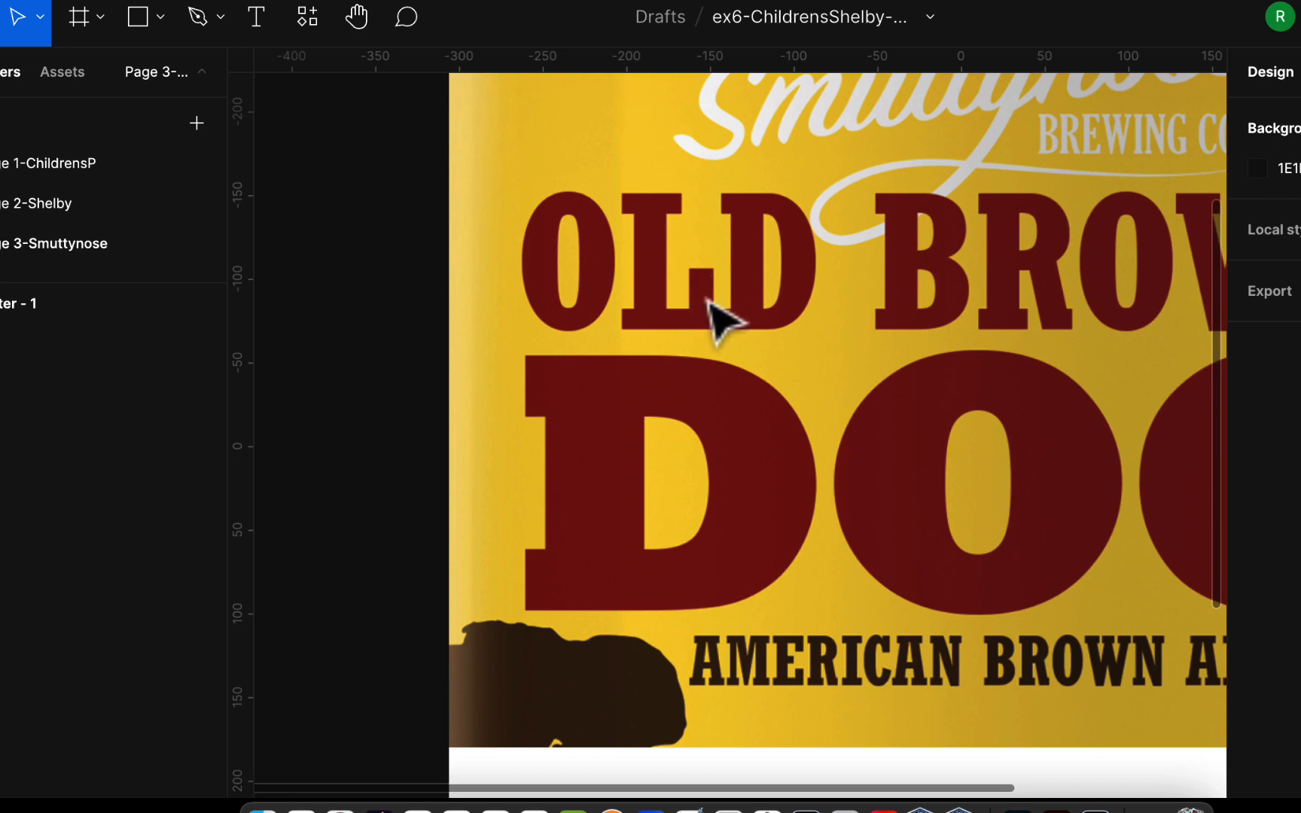
scroll(715, 308, right, 5)
scroll(707, 300, down, 2)
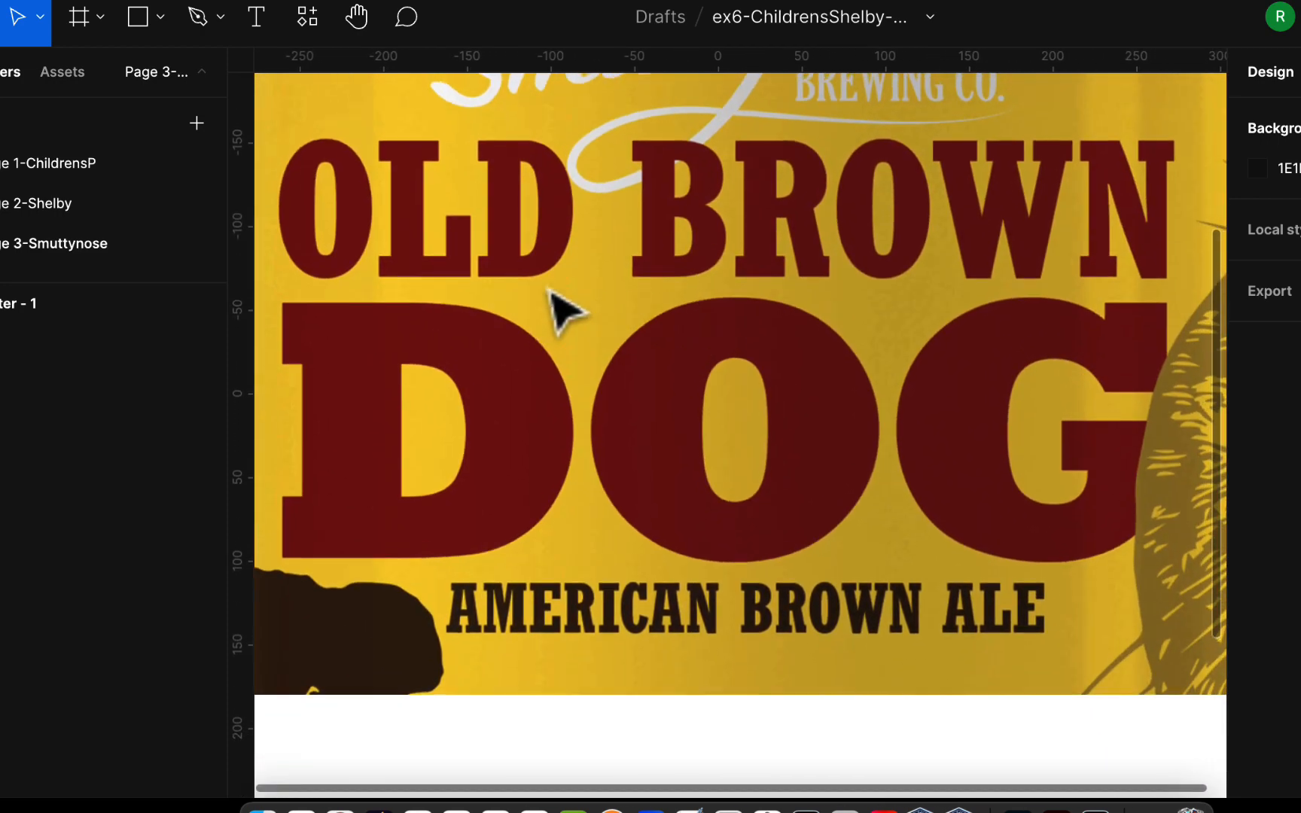
scroll(552, 290, up, 3)
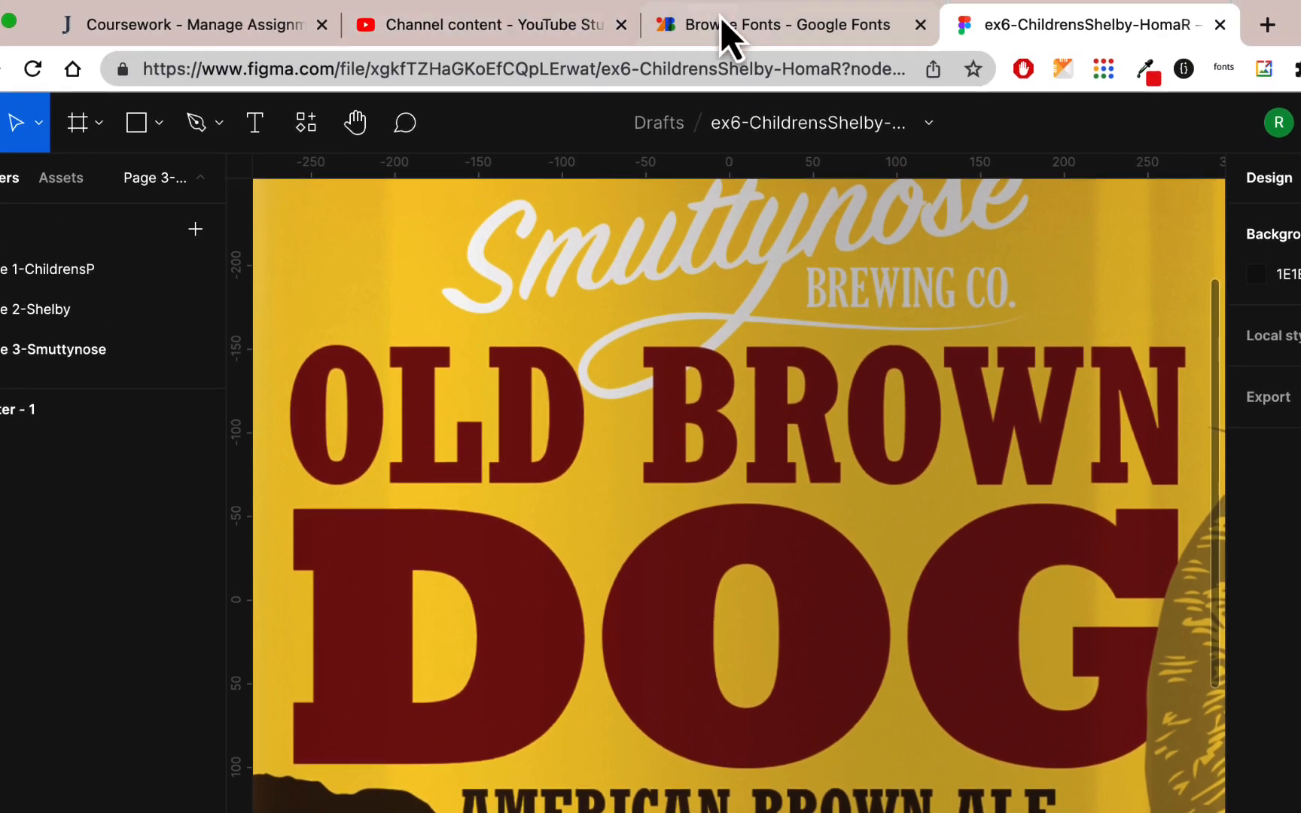
- Switch to Google Fonts, dismiss the selected families, and filter the font categories to Serif only
click(731, 26)
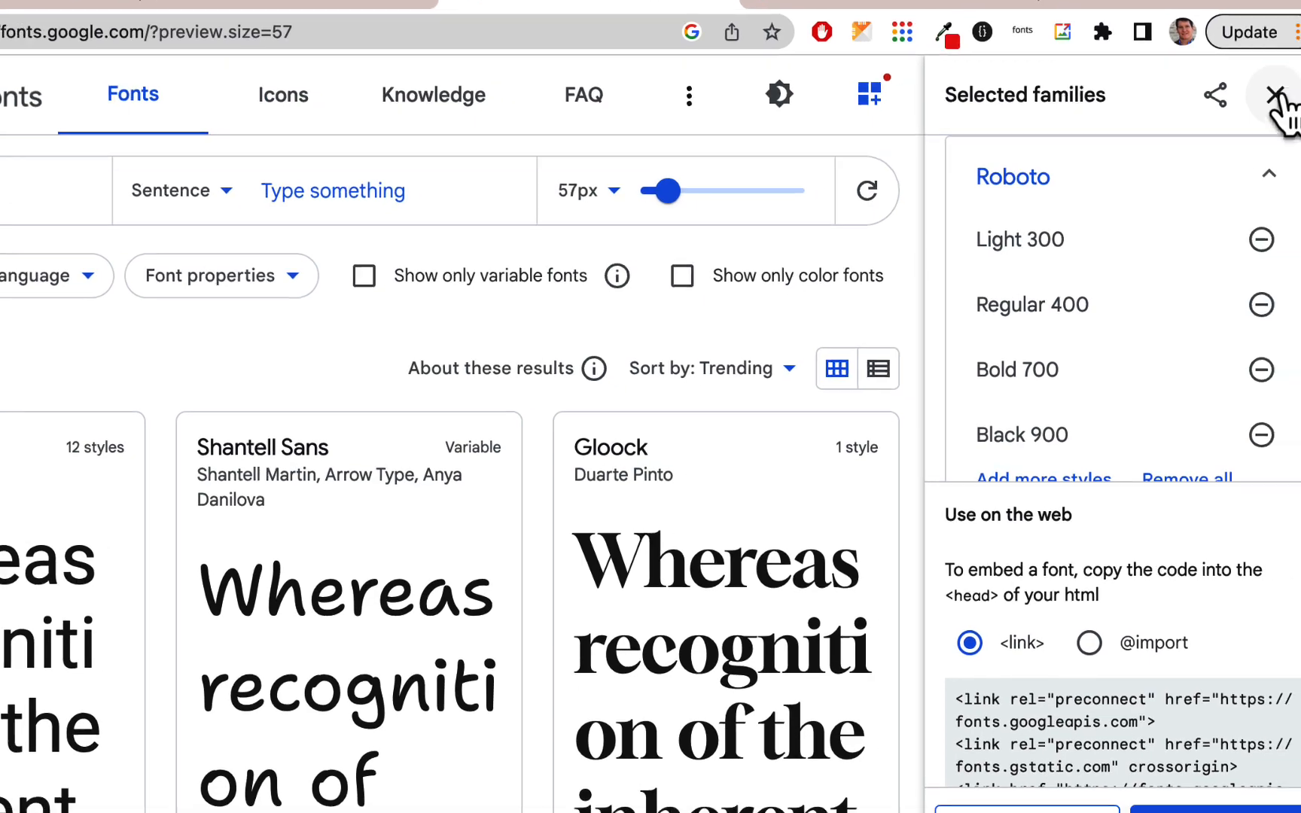
click(1276, 95)
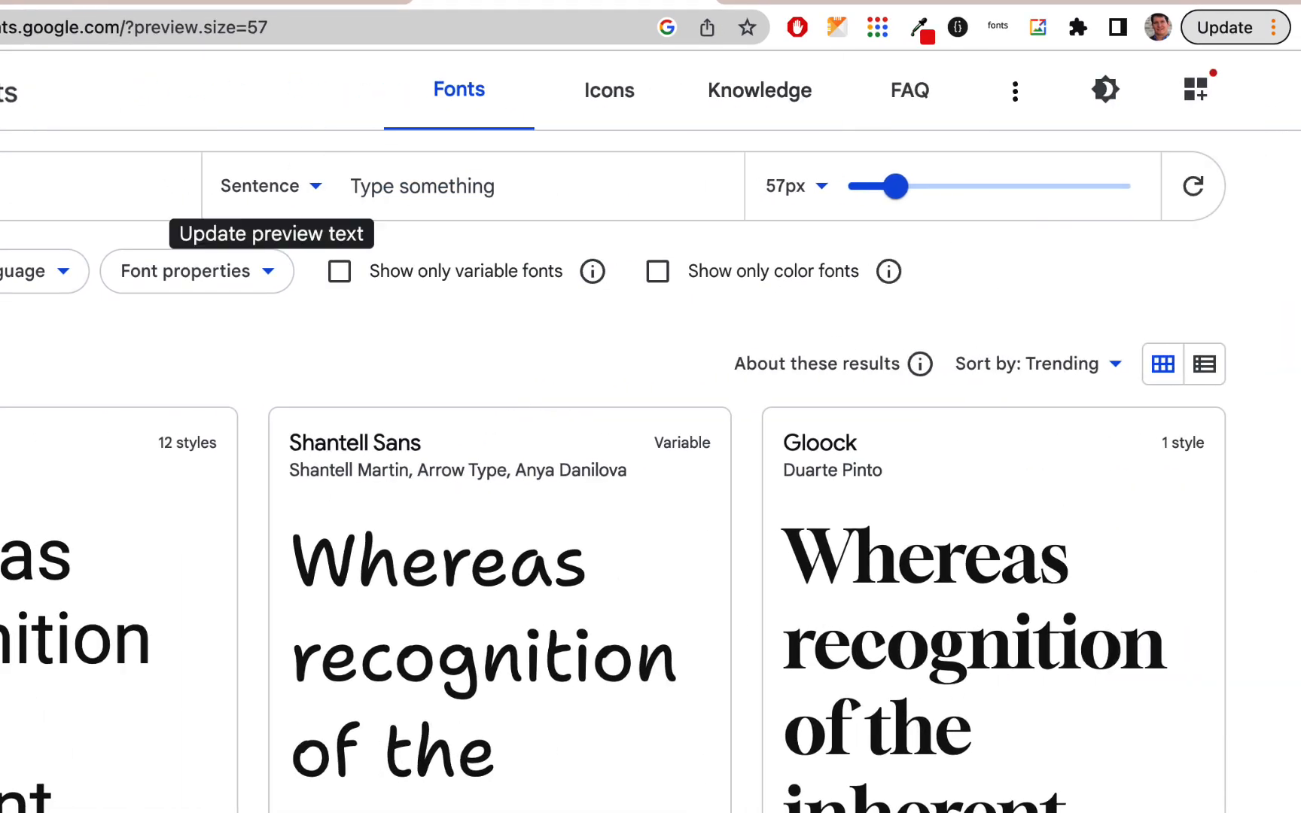
click(100, 258)
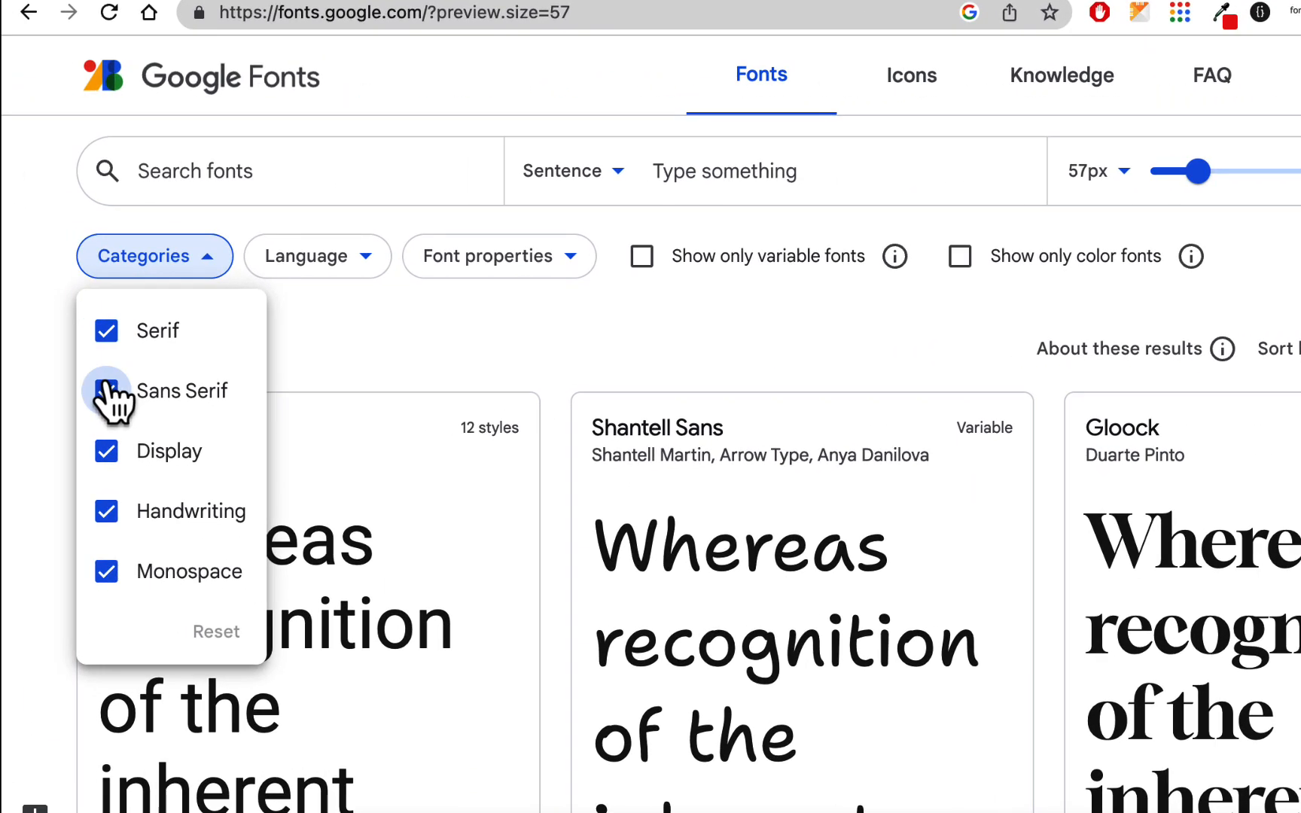
click(53, 396)
click(53, 455)
click(106, 512)
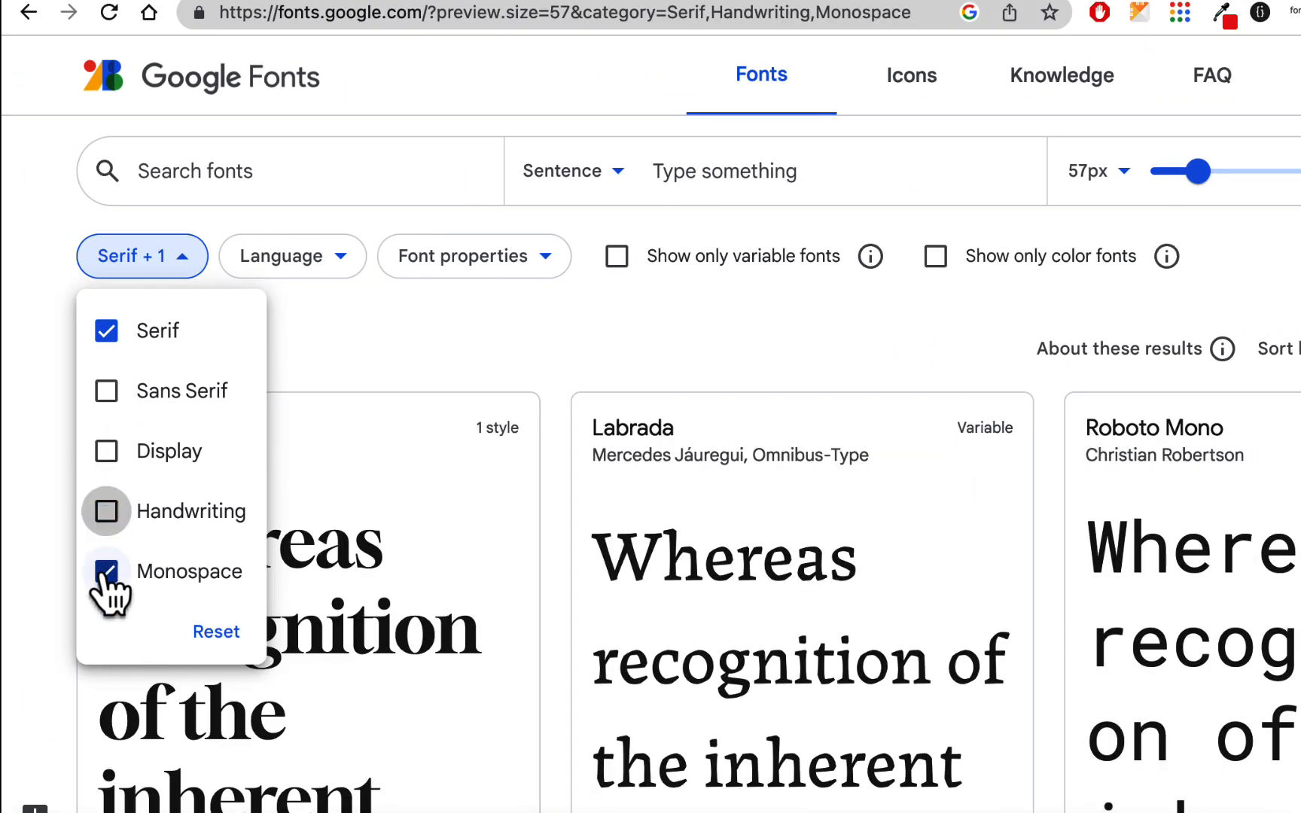
click(106, 572)
- Set a custom preview text of OLWAR for the serif fonts
click(784, 169)
text(OL)
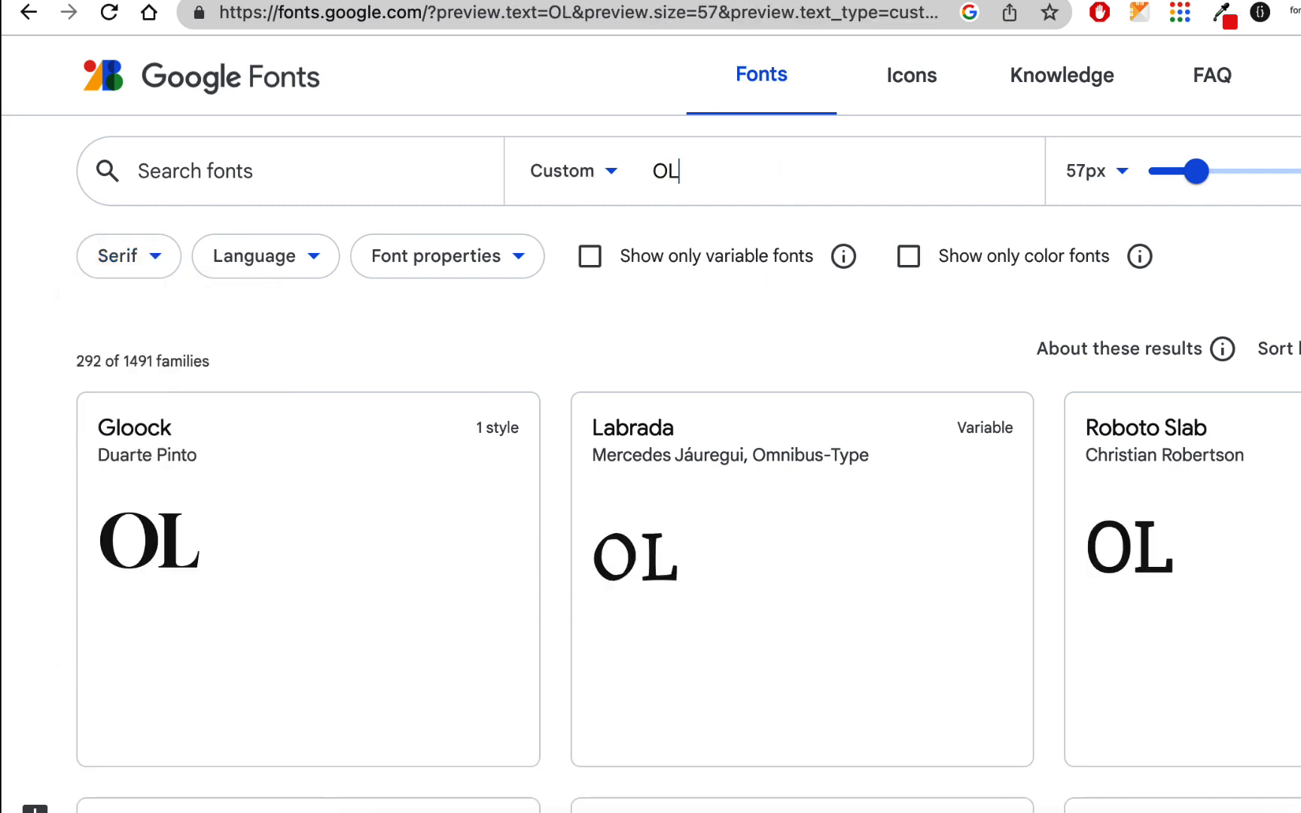
text(WAR)
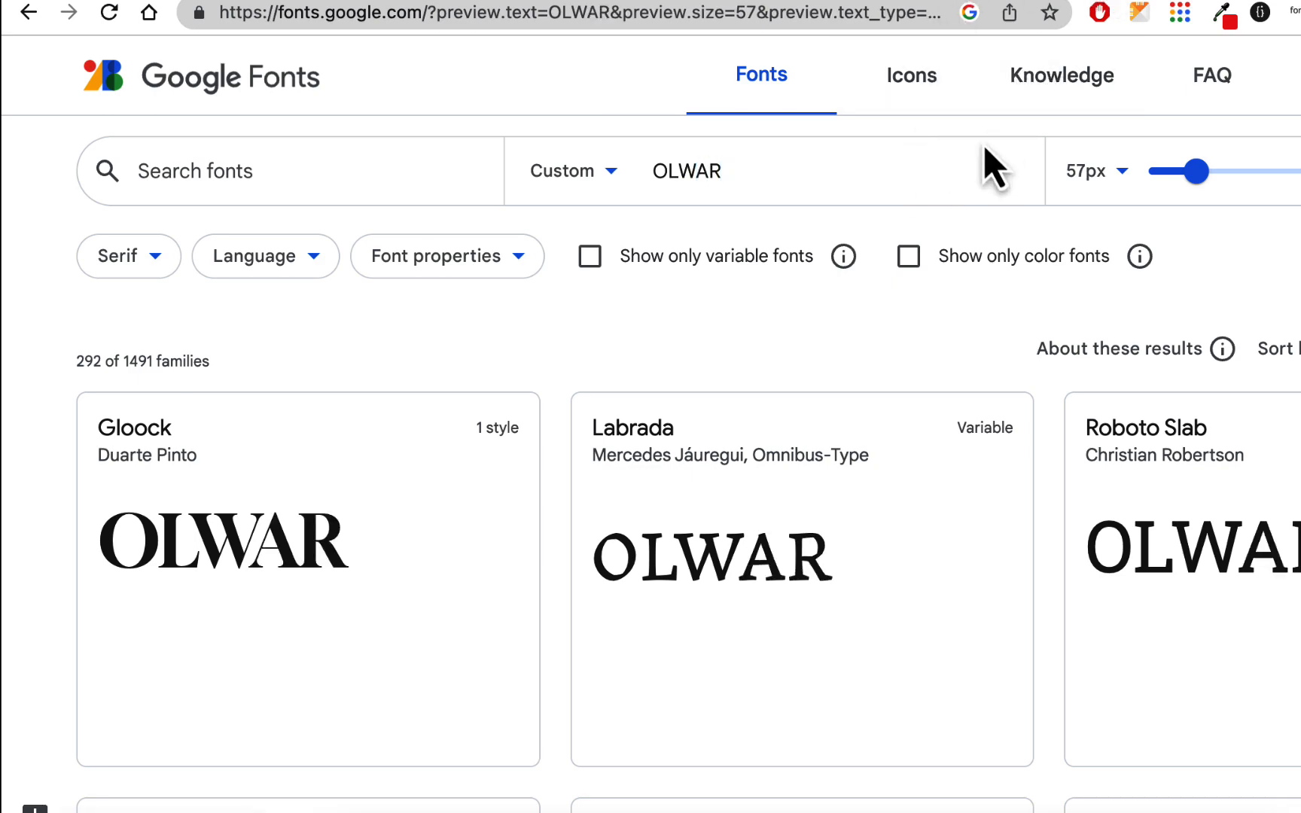
- Check the "AMERICAN BROWN ALE" lettering on the Figma label and extend the Google Fonts preview text to OLWARME
click(1172, 1)
scroll(749, 465, down, 3)
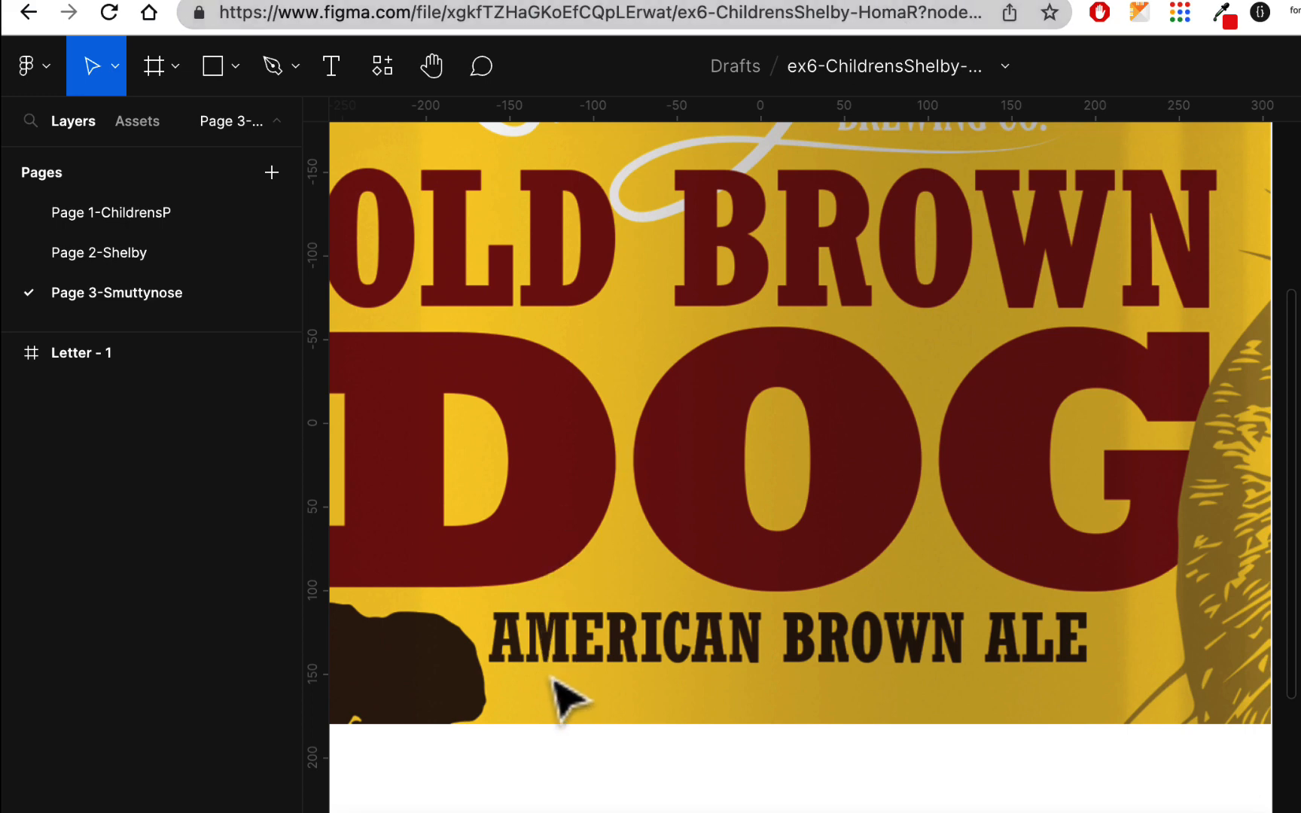
click(858, 0)
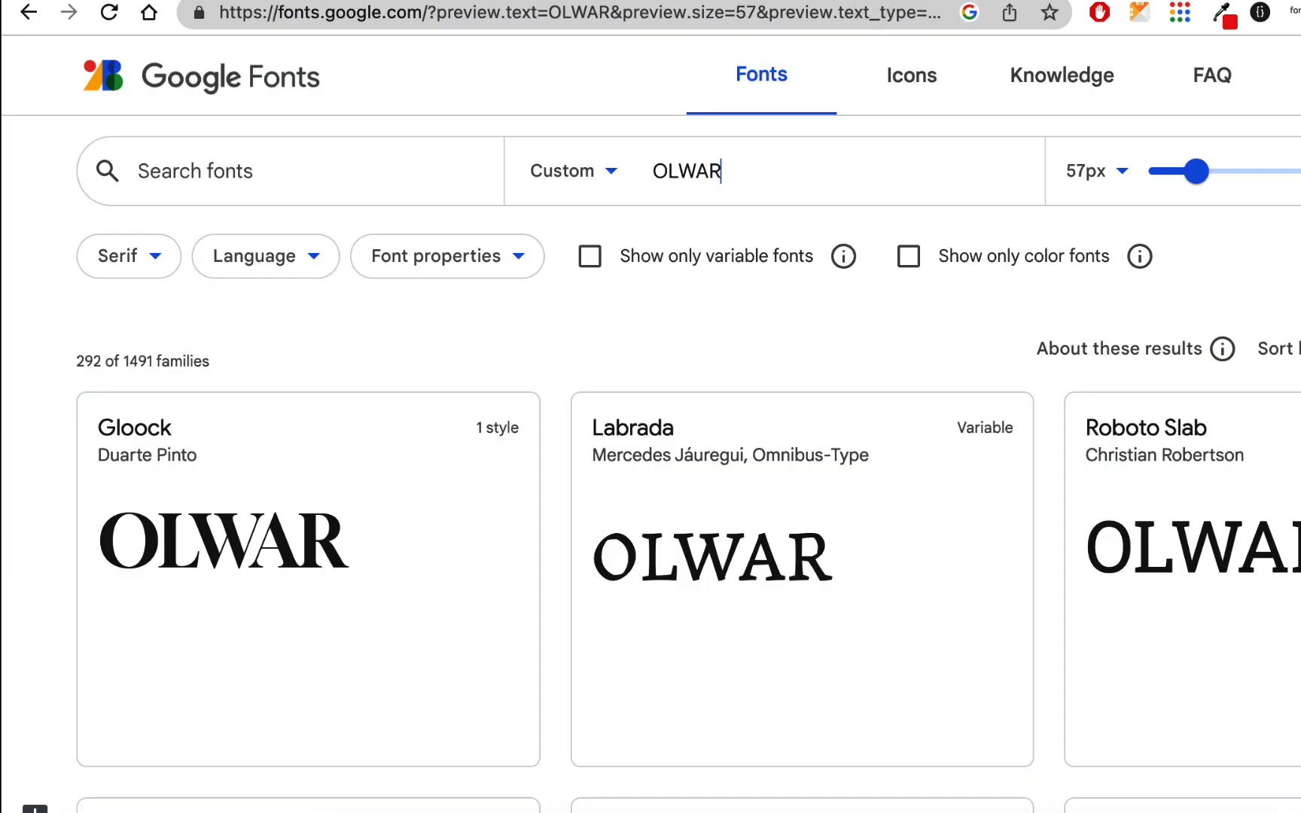
text(ME)
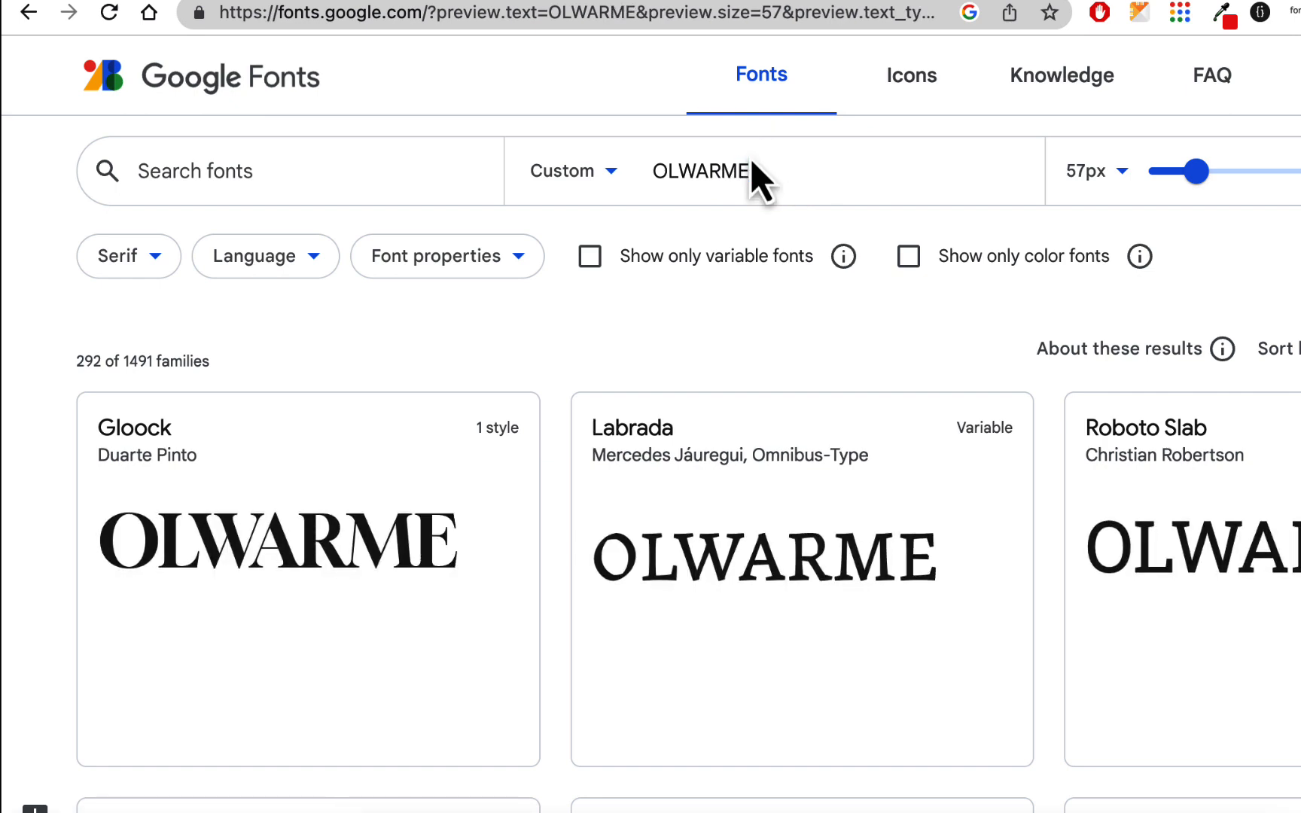
drag(1196, 170, 1195, 170)
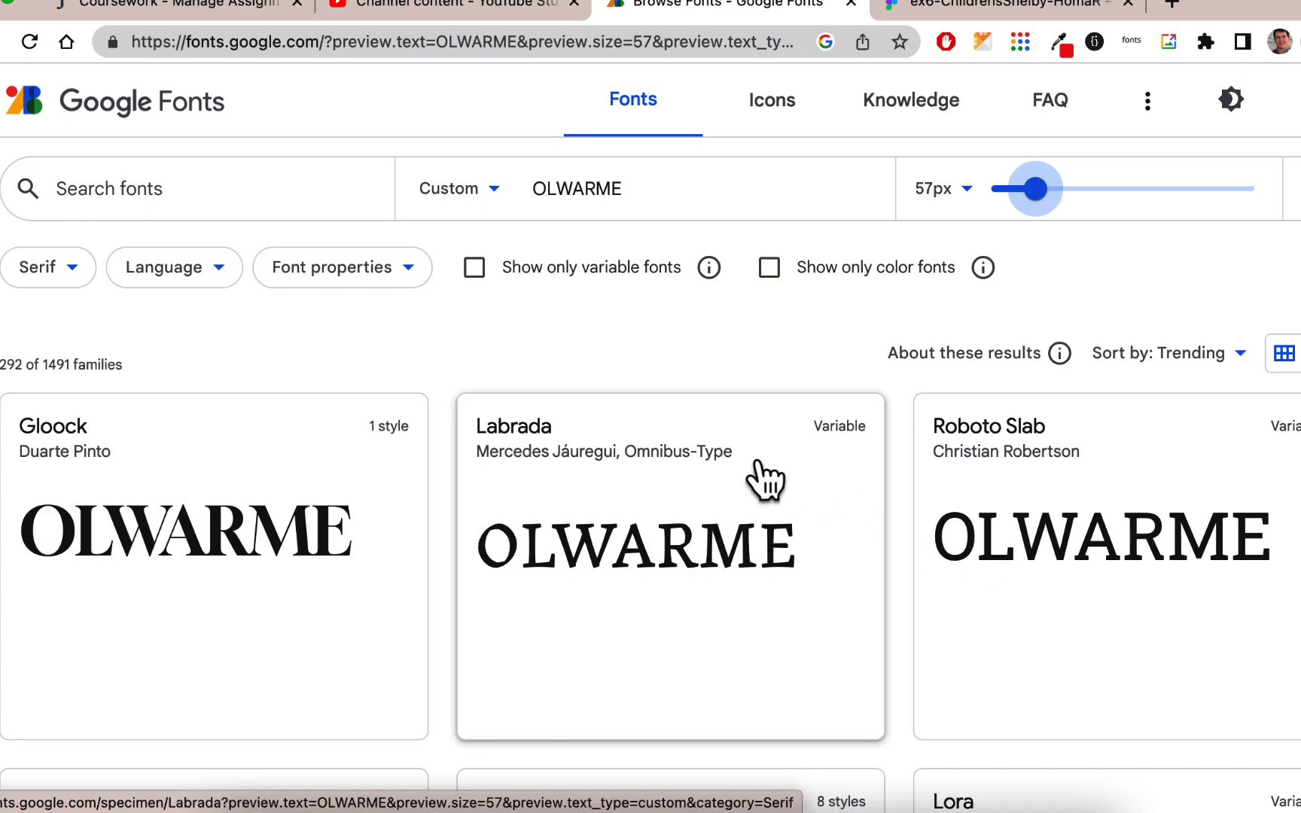
- Browse the serif previews from Playfair Display and Merriweather to Bitter, examining Noto Serif's letterforms for a match with the label
scroll(764, 476, down, 2)
scroll(659, 470, down, 5)
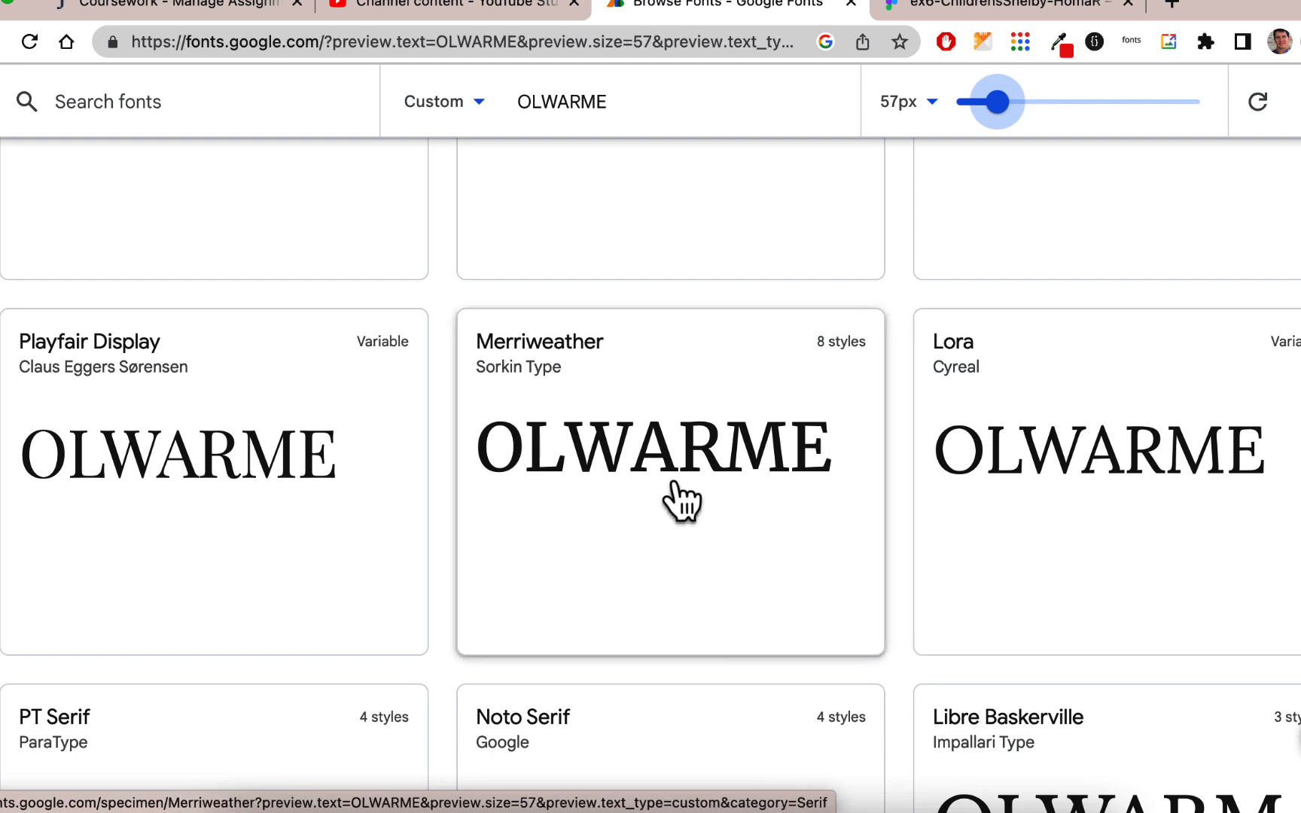
scroll(689, 458, down, 3)
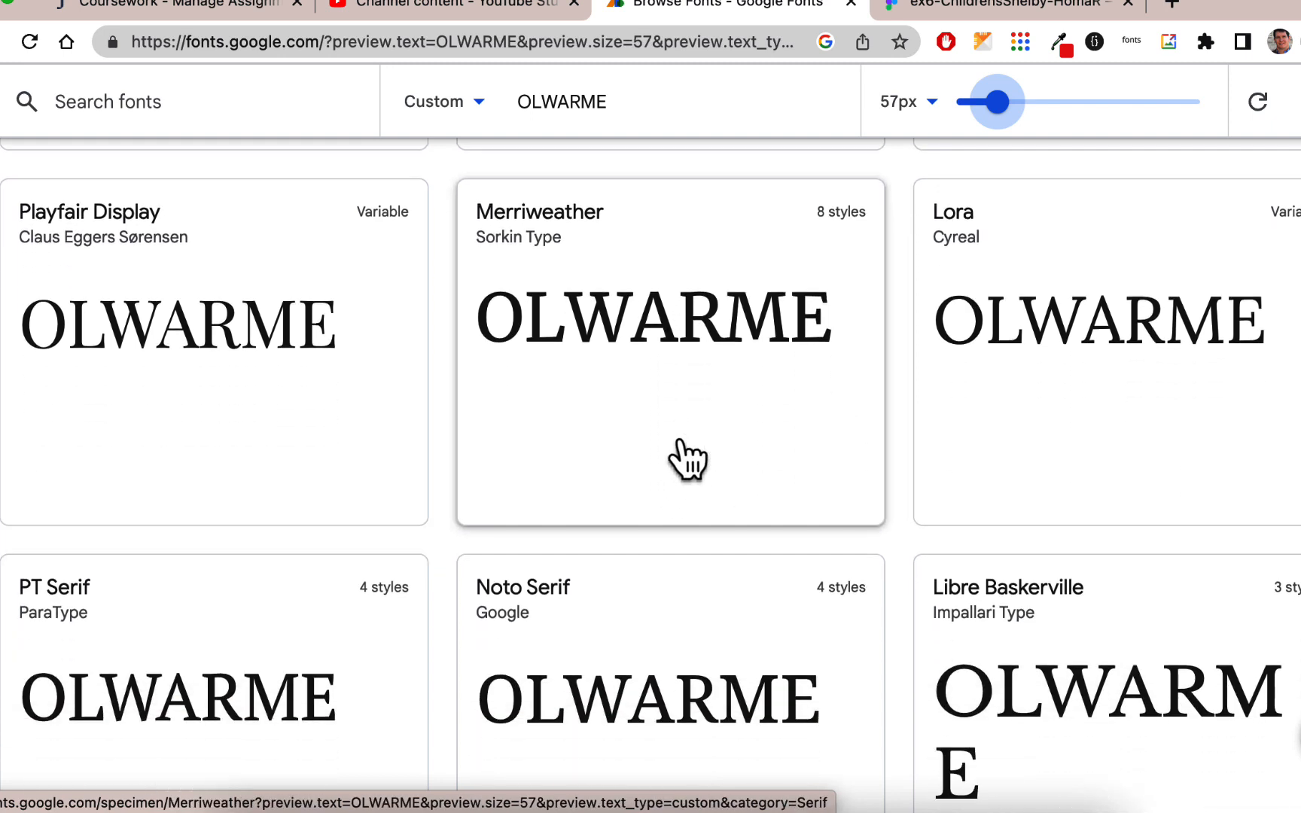
scroll(686, 459, down, 6)
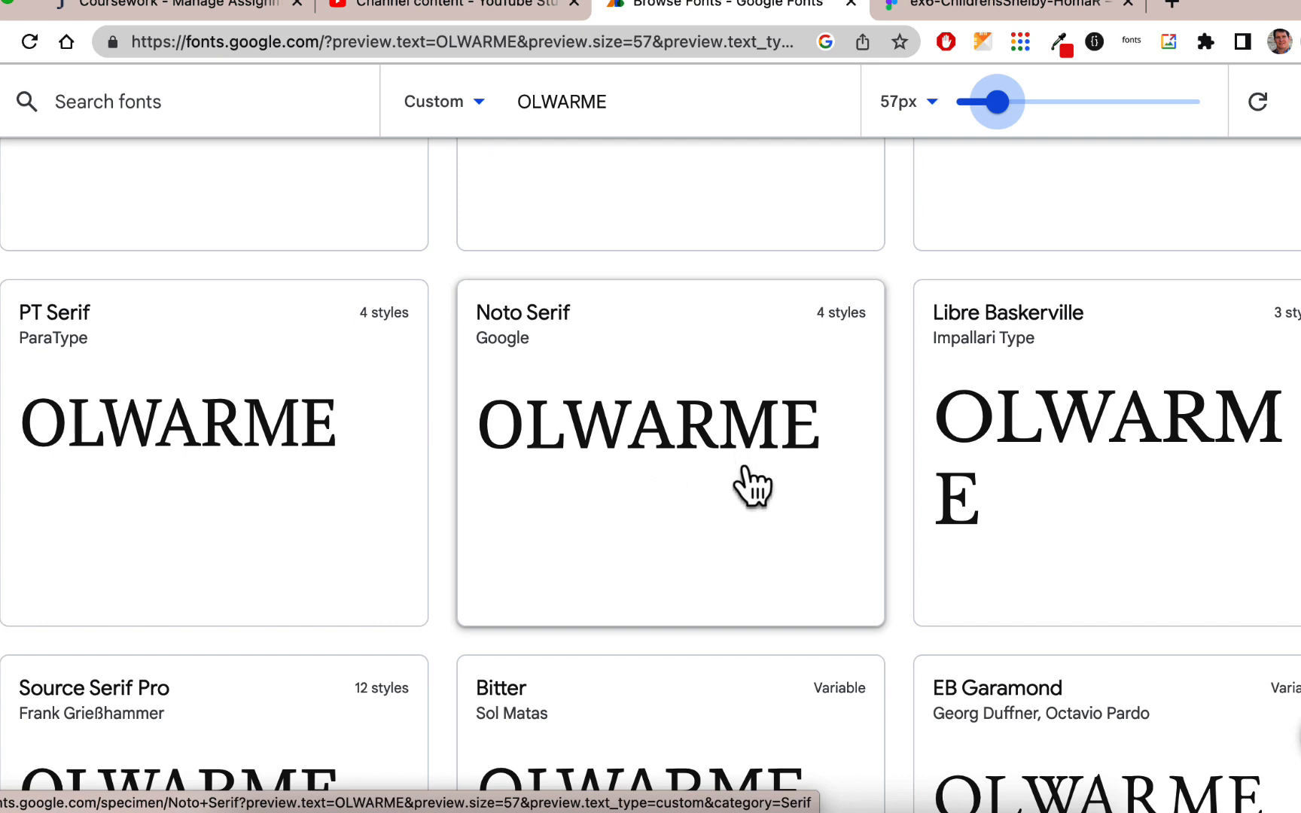
click(665, 476)
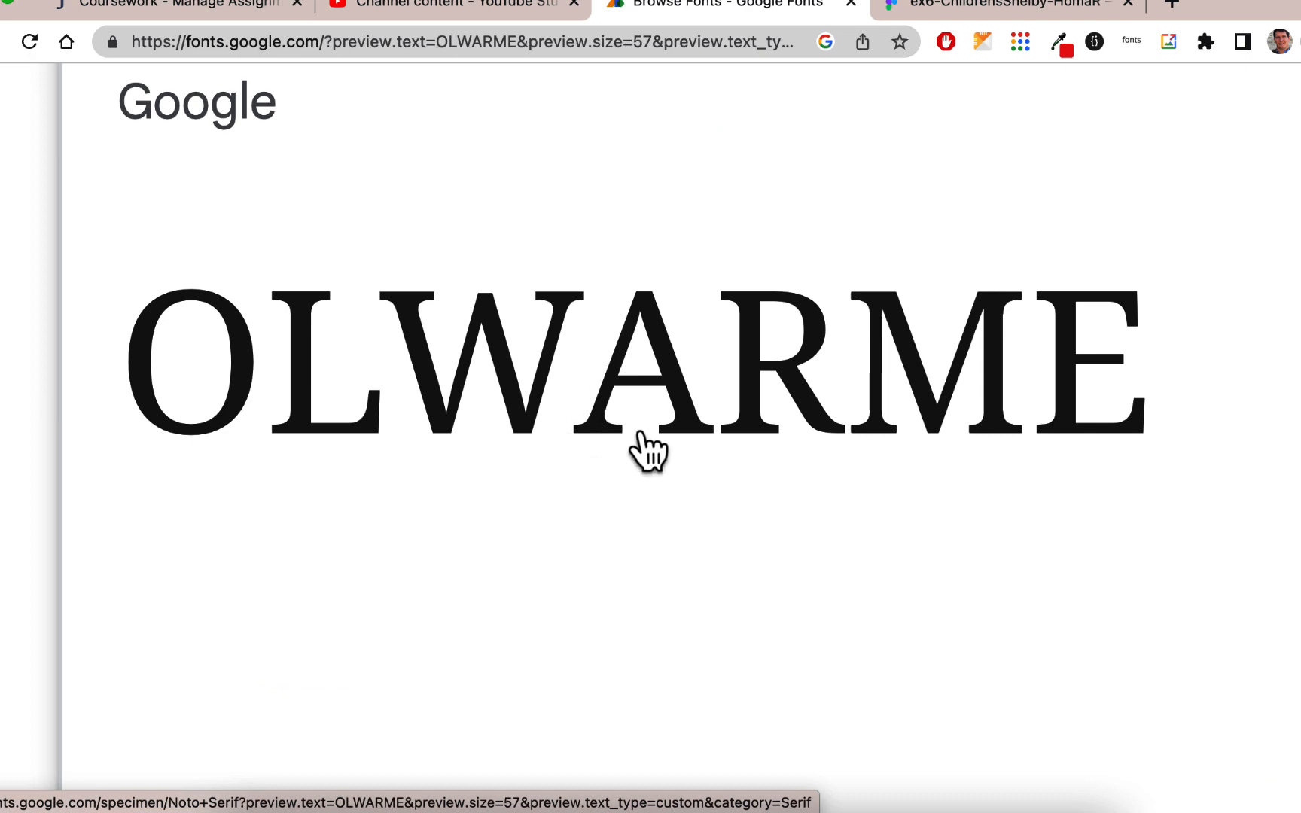
scroll(640, 433, down, 5)
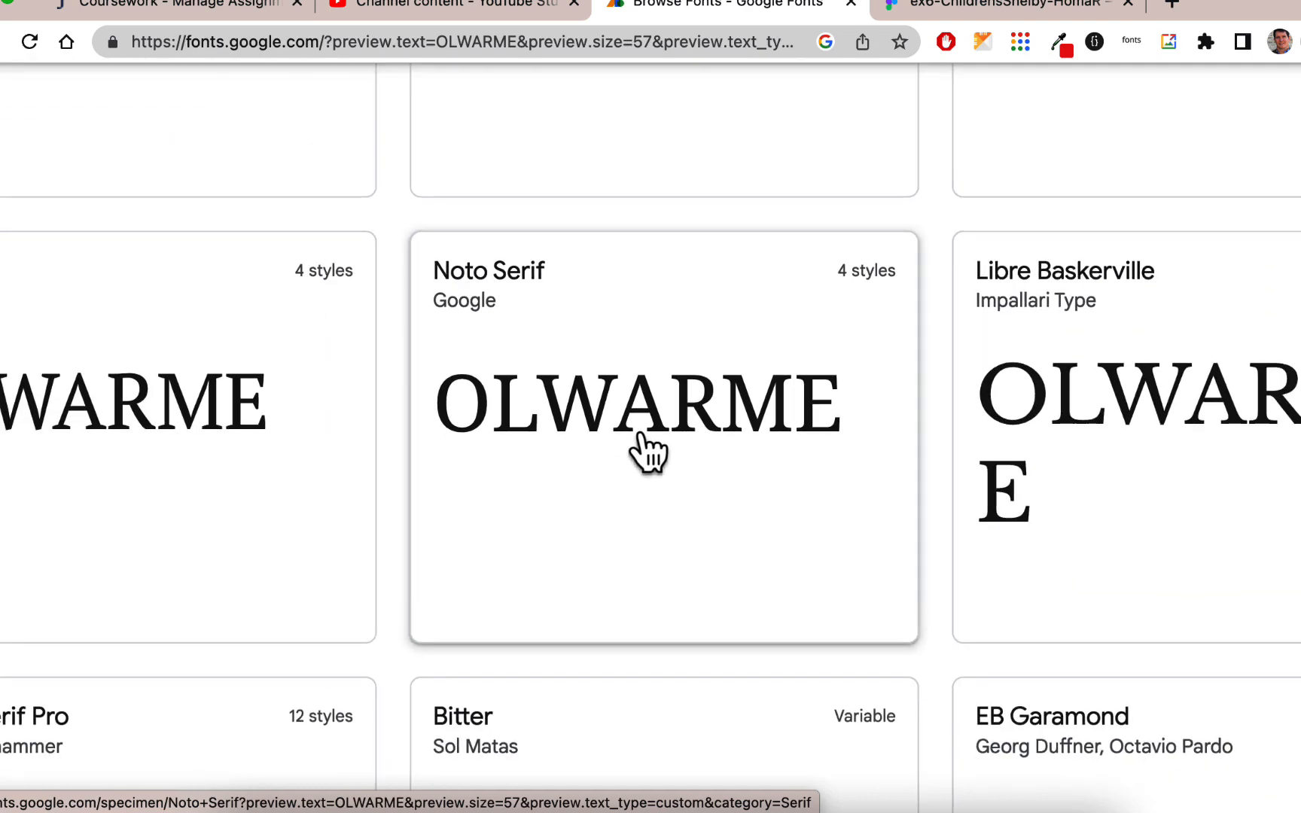
scroll(648, 452, down, 2)
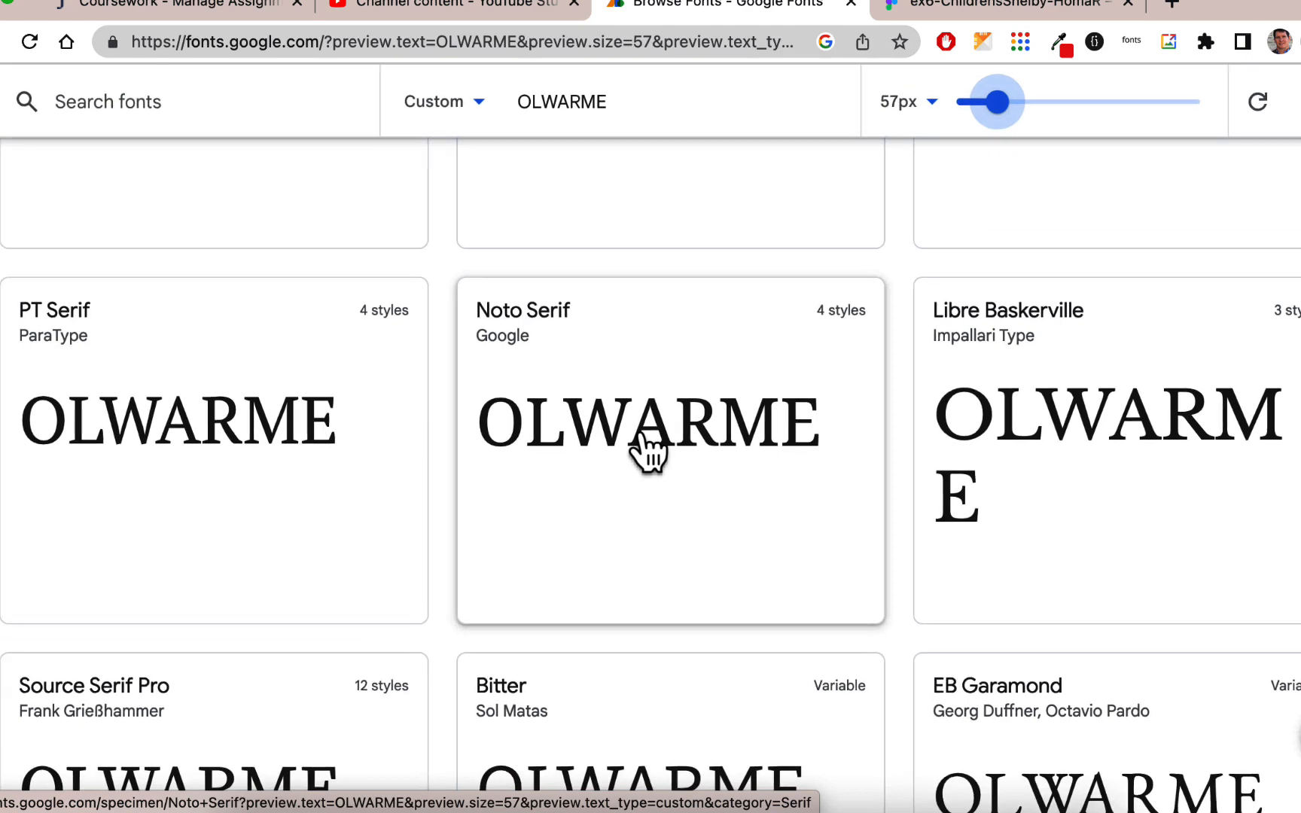
scroll(725, 319, down, 1)
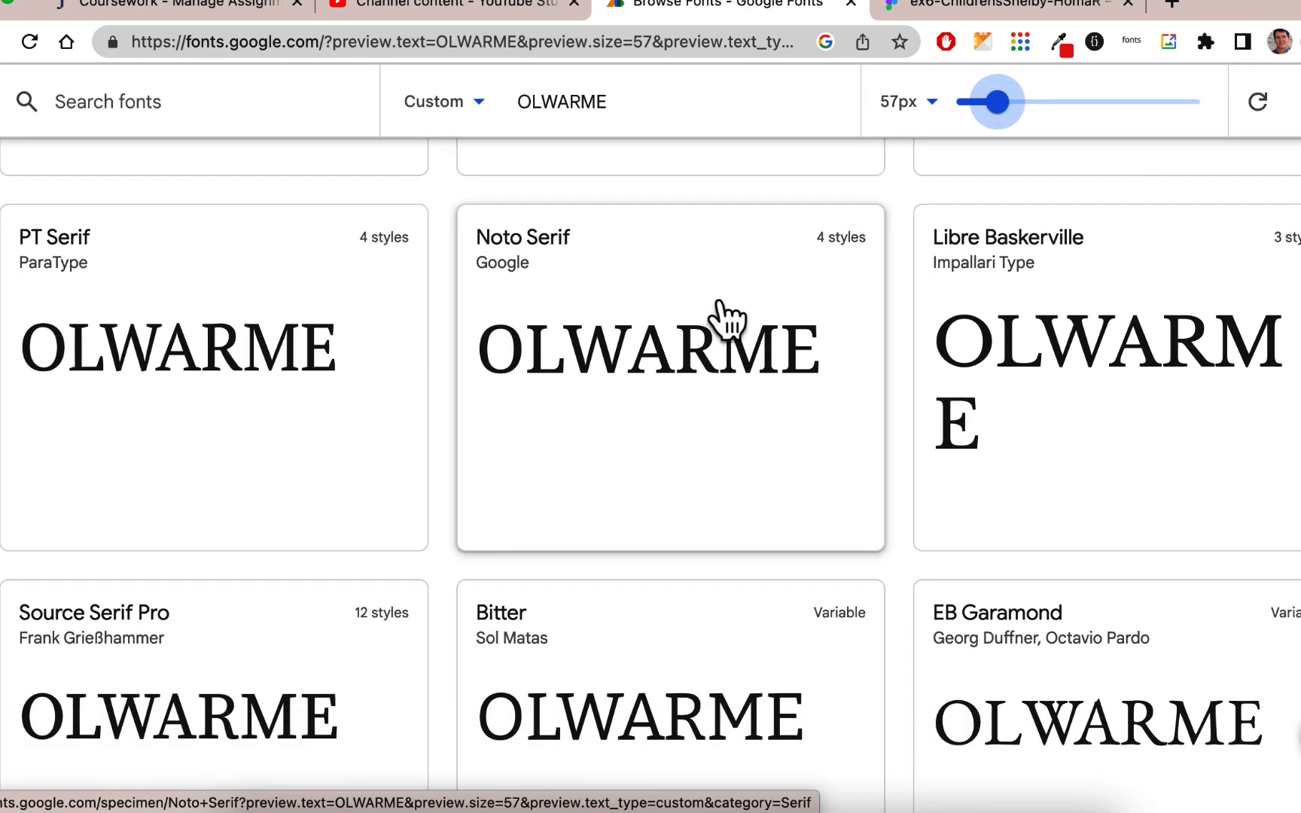
scroll(726, 316, down, 2)
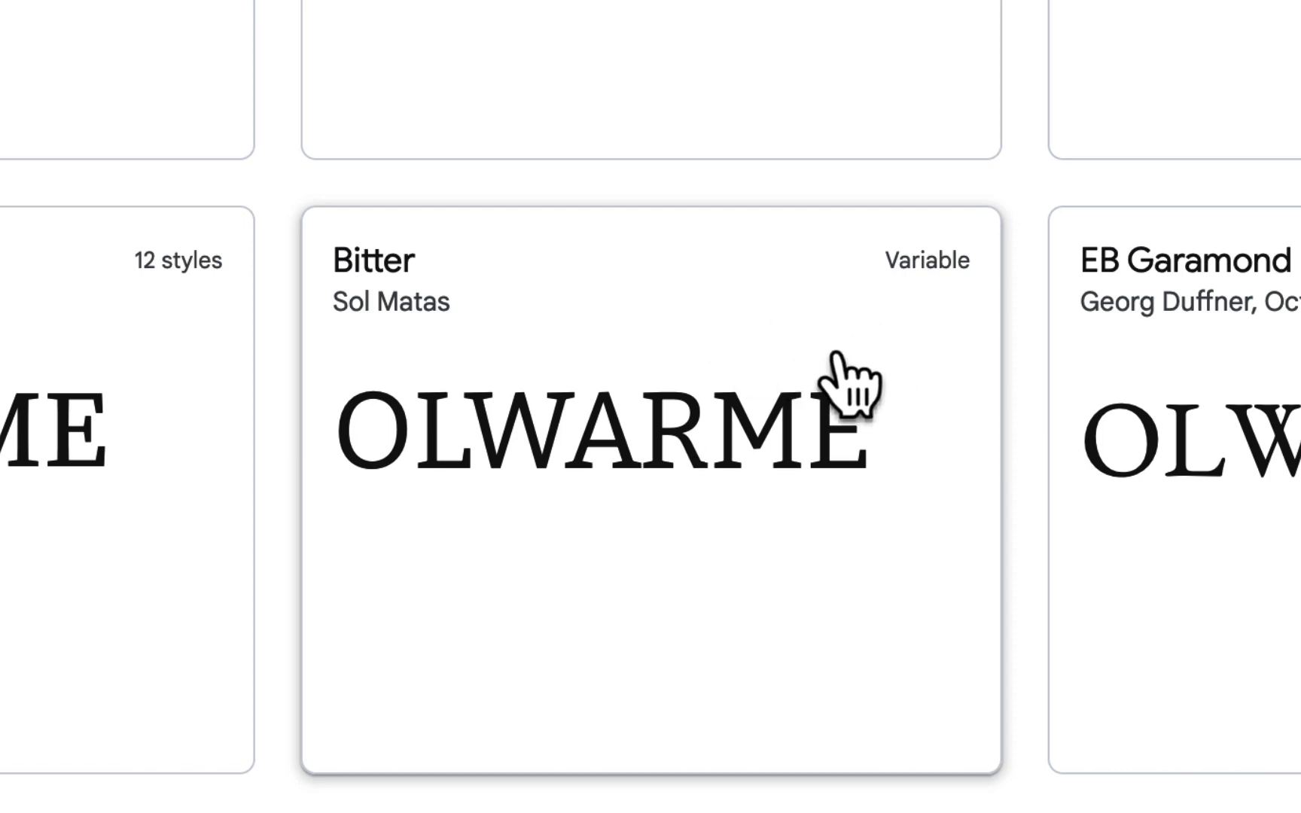
- Open the Bitter family, review its heavier styles such as SemiBold 600, and return to the font list
click(952, 271)
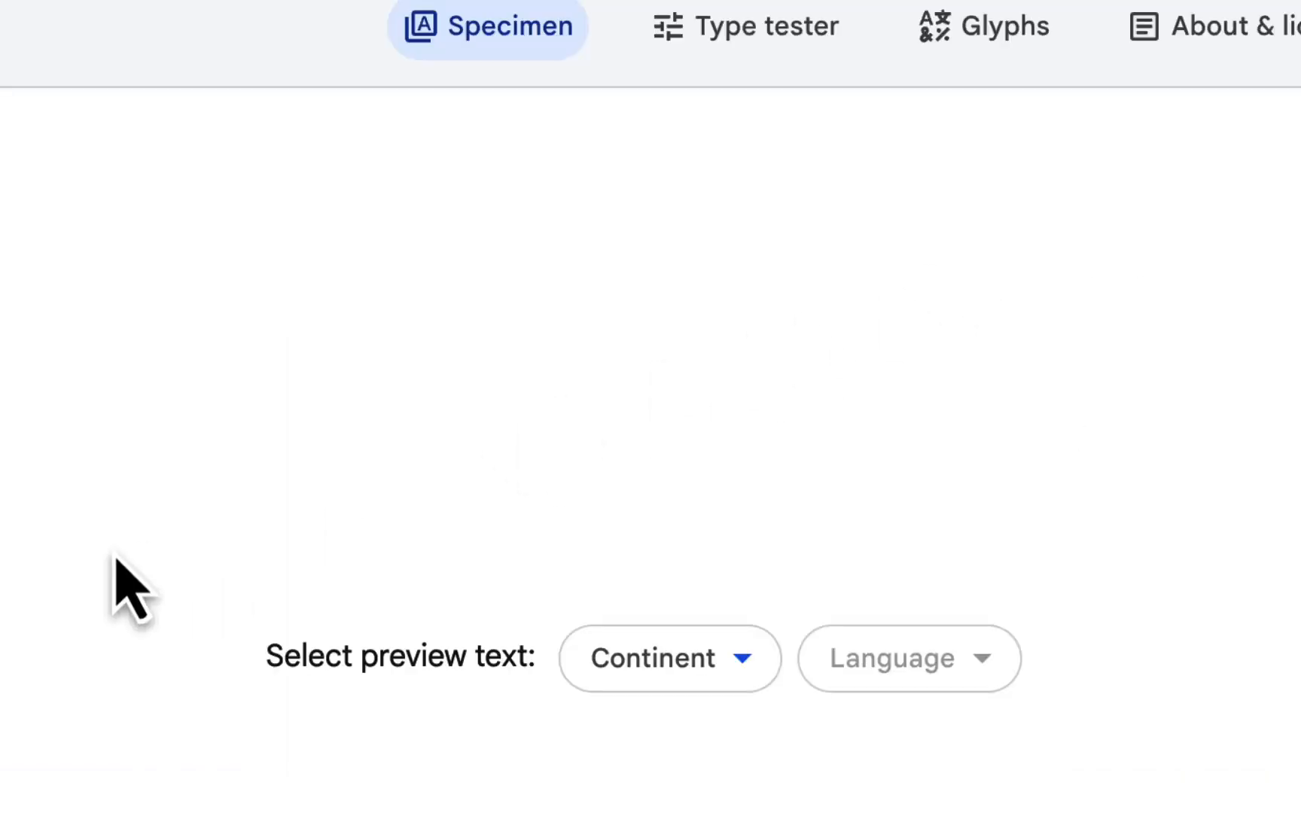
scroll(124, 544, down, 15)
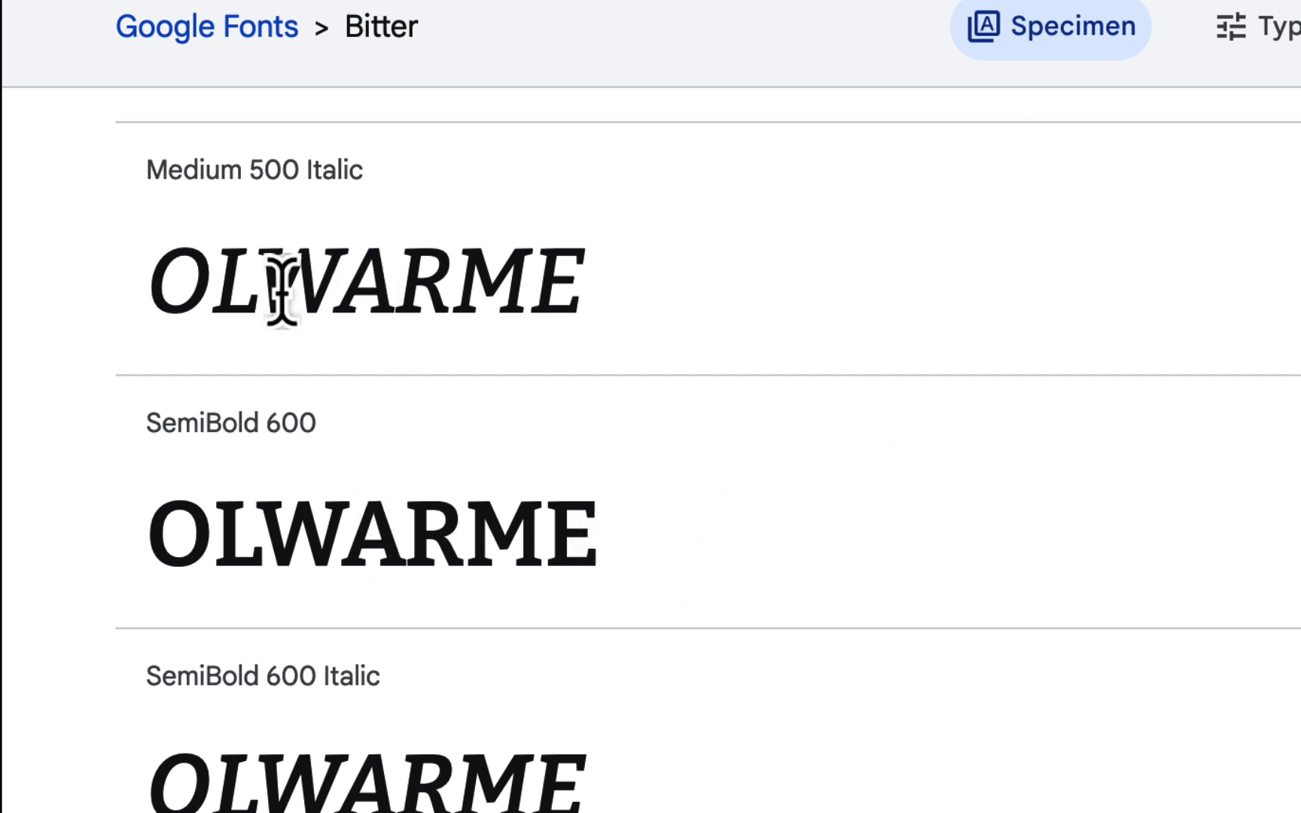
click(207, 27)
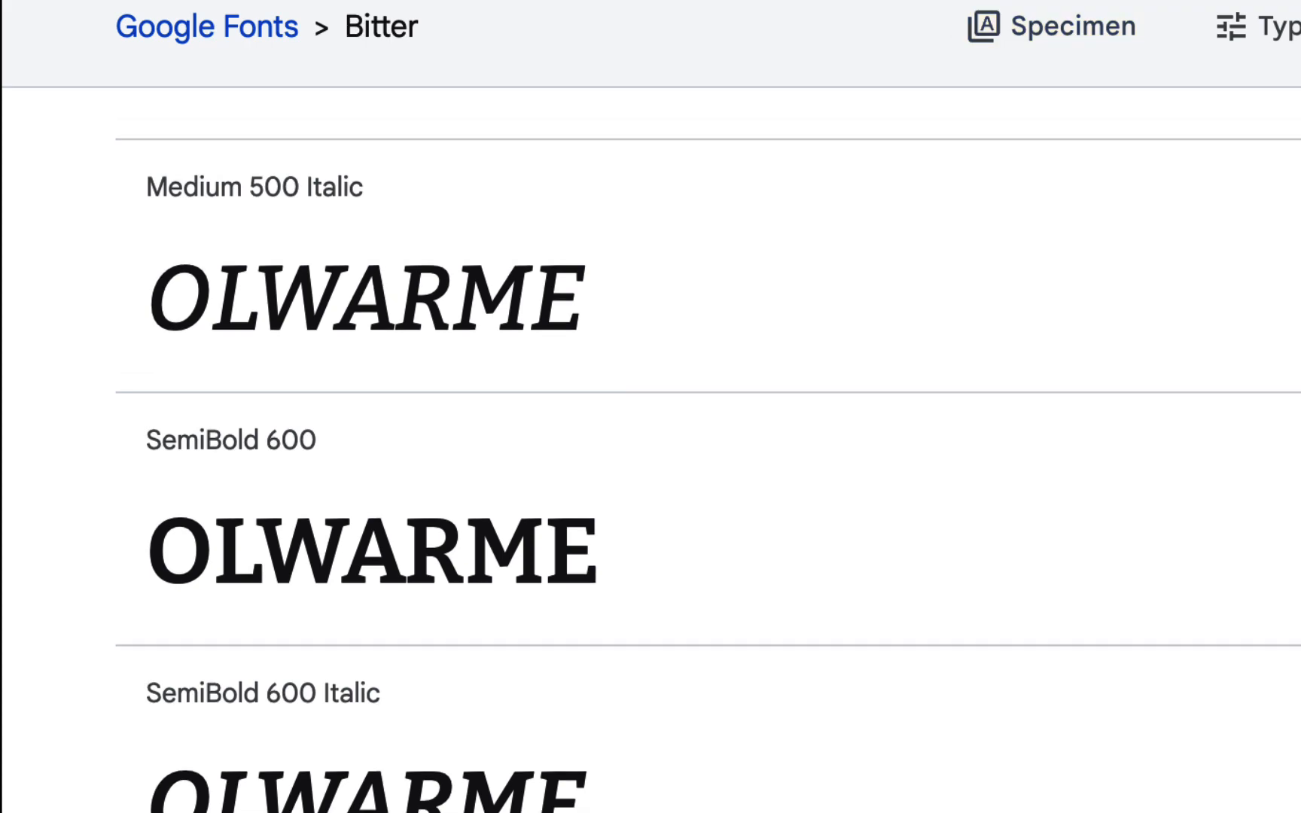
- Examine the OLWARME previews of Arvo, Slabo 27px and Zilla Slab for slab serifs like those on the label
scroll(1195, 300, down, 4)
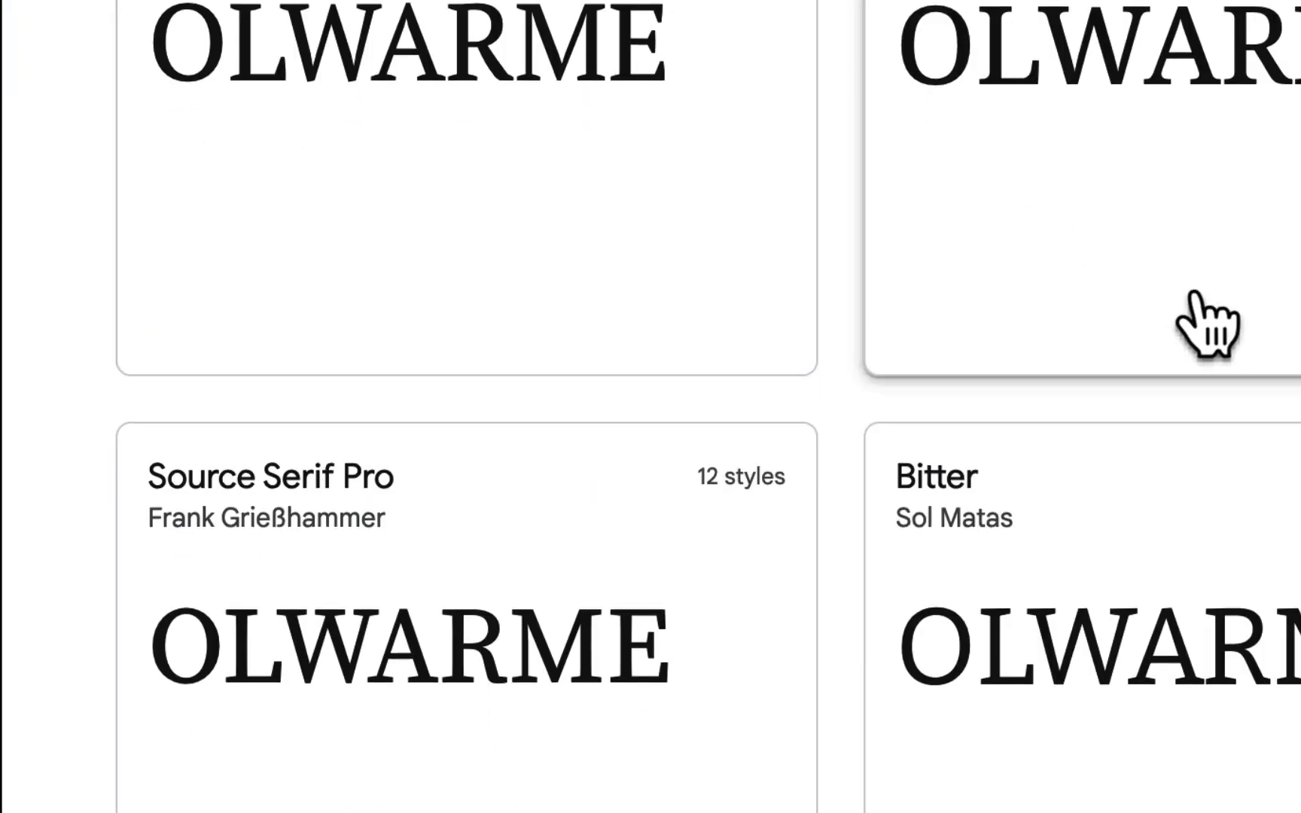
scroll(1196, 300, down, 2)
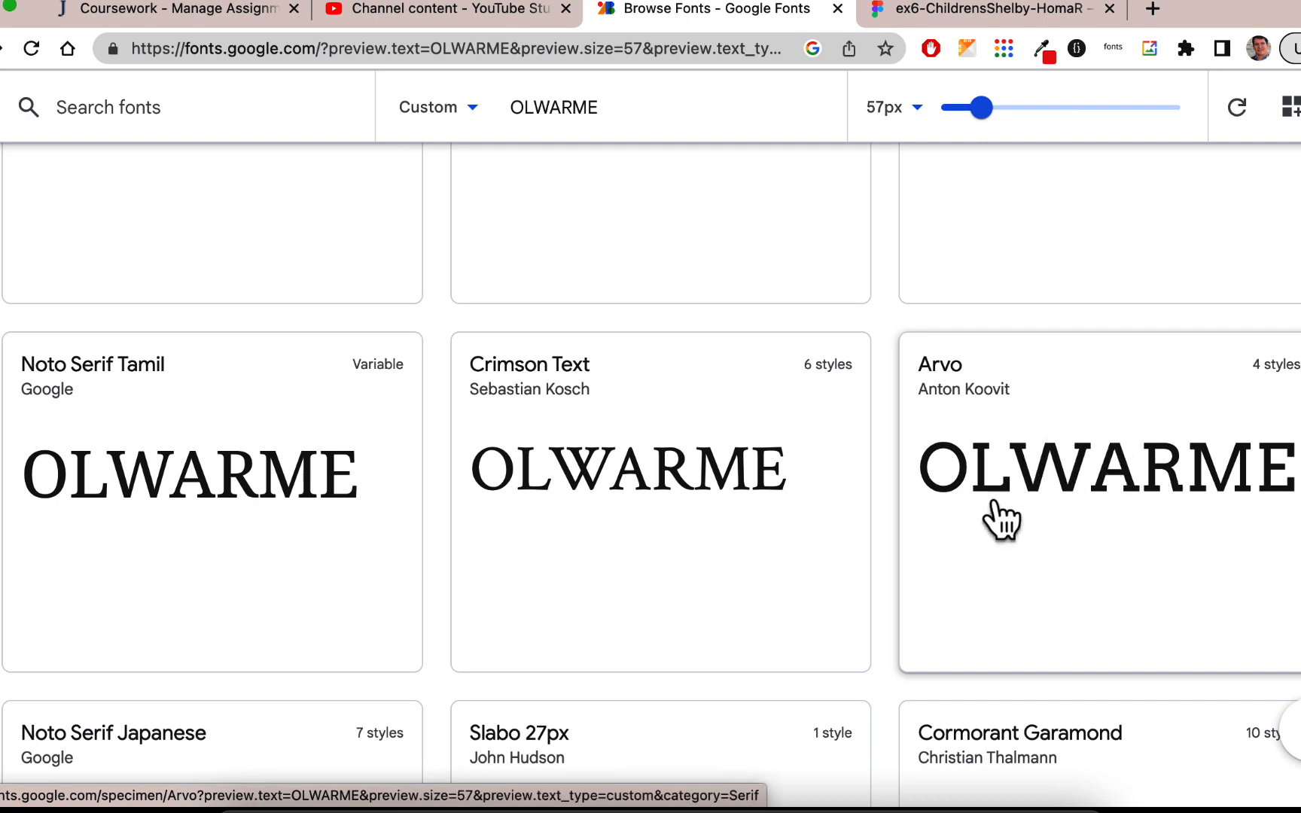
scroll(755, 450, down, 3)
scroll(755, 450, down, 5)
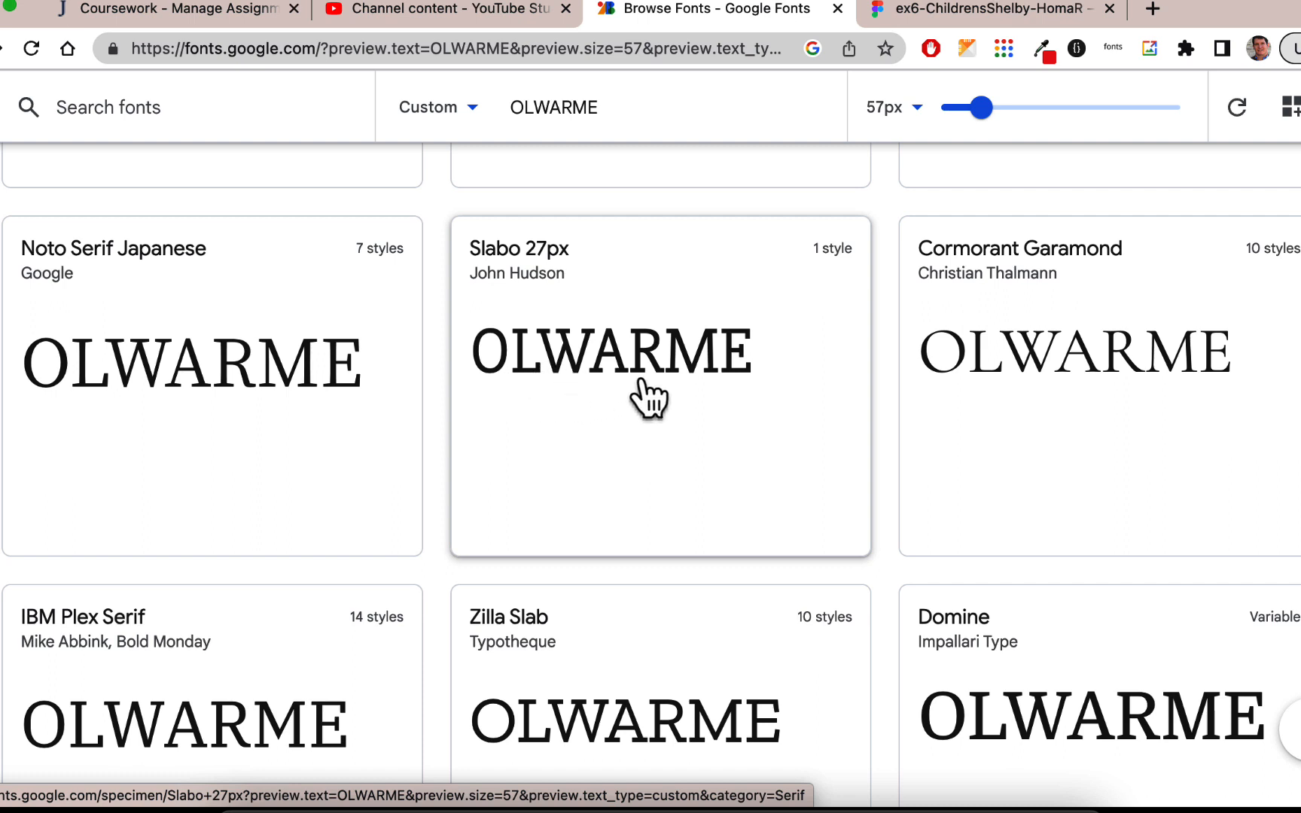
scroll(641, 380, down, 2)
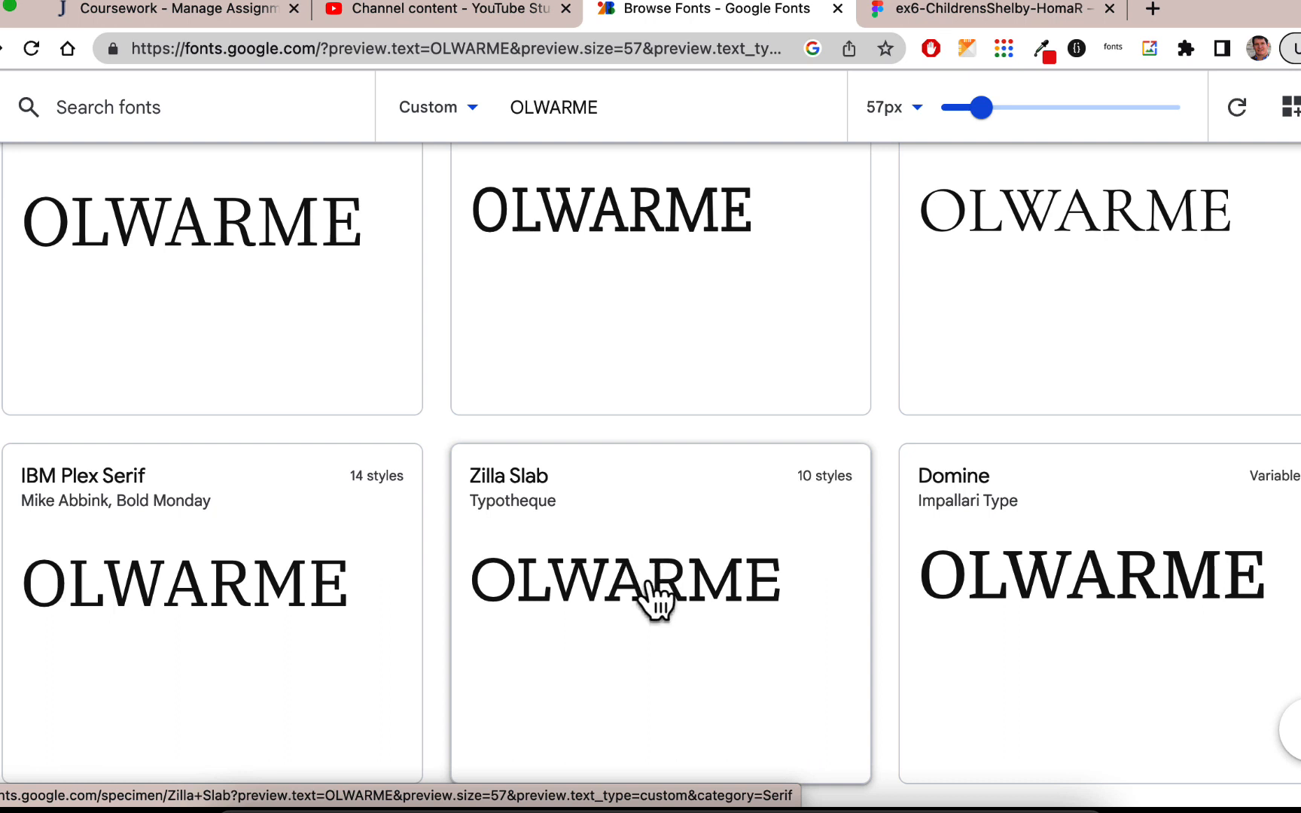
scroll(663, 542, up, 2)
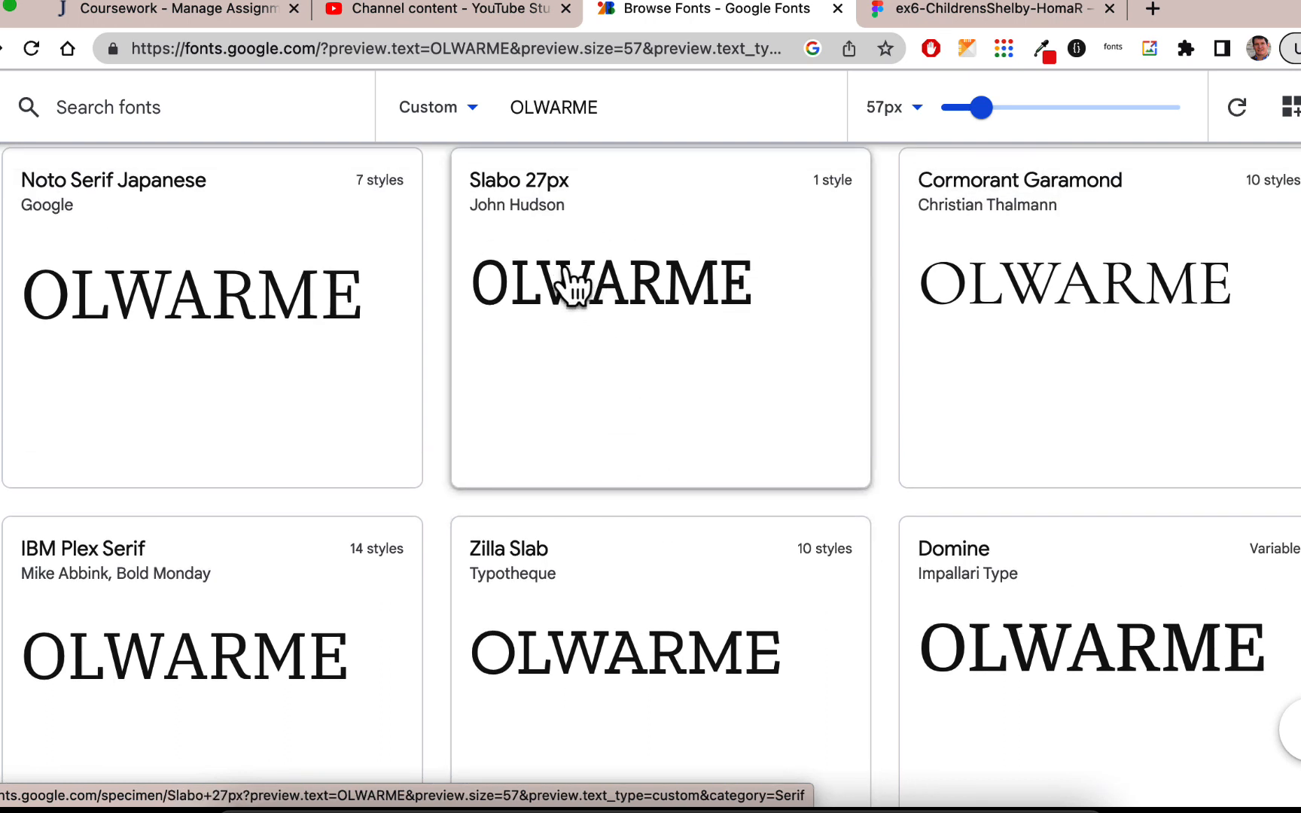
scroll(580, 301, up, 1)
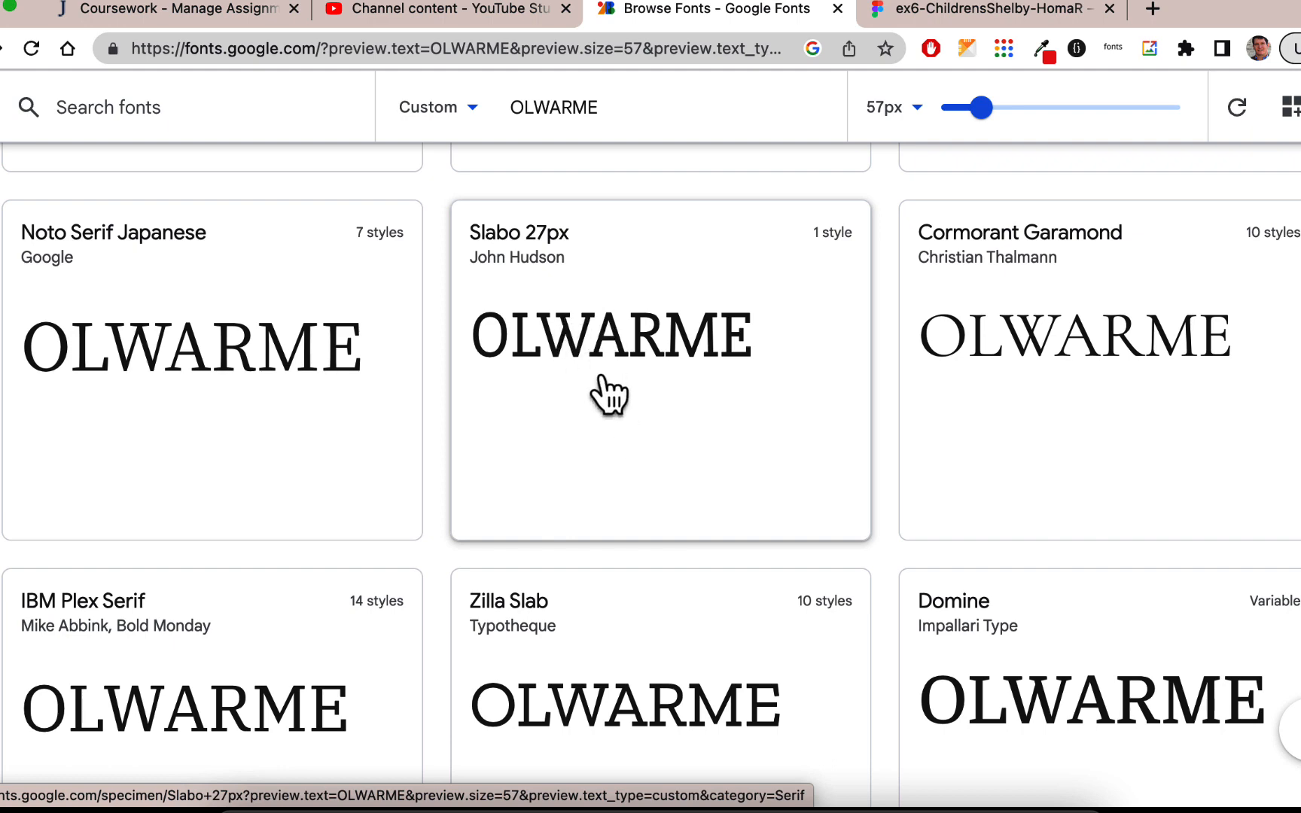
- Browse on to Bree Serif, Rokkitt and Crete Round and compare their letterforms with the label in Figma
scroll(610, 394, down, 6)
scroll(609, 394, down, 2)
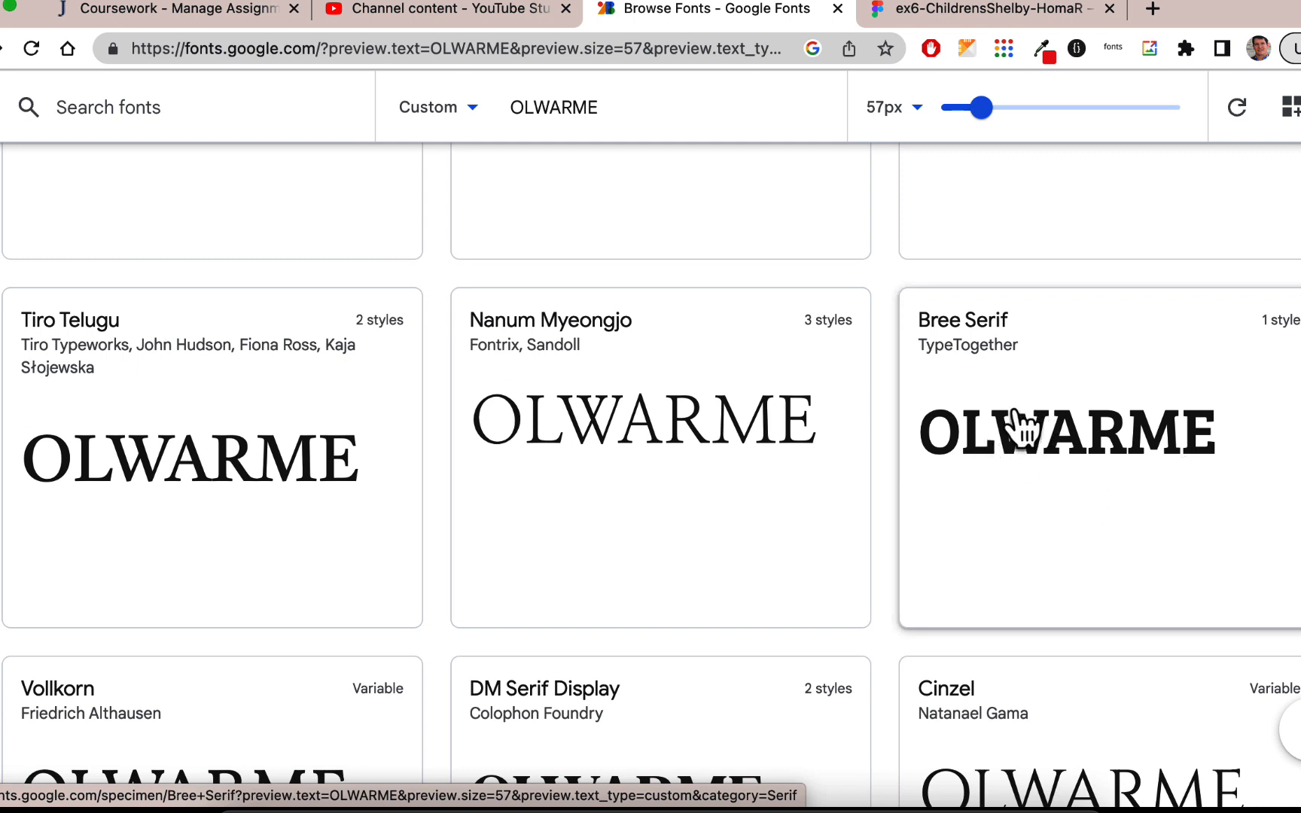
scroll(707, 365, down, 10)
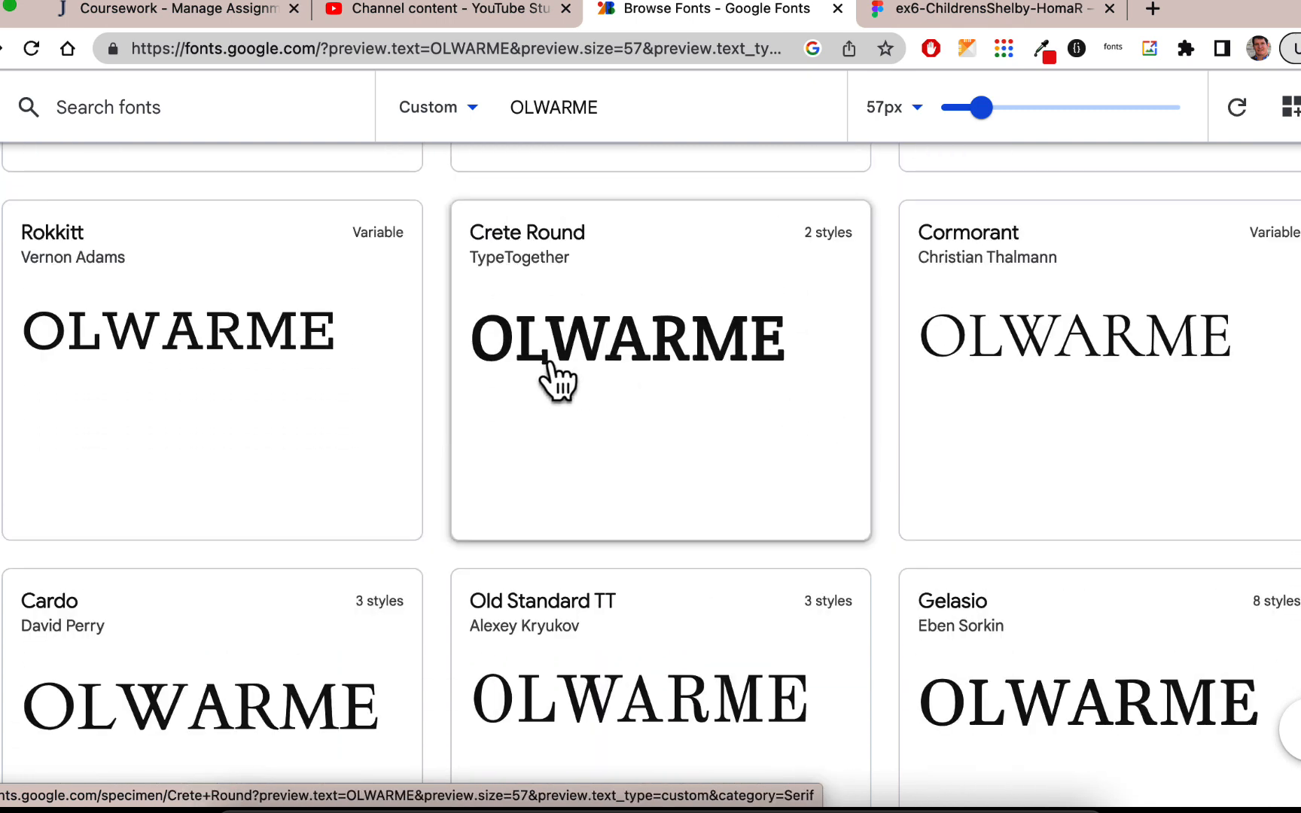
scroll(552, 353, up, 1)
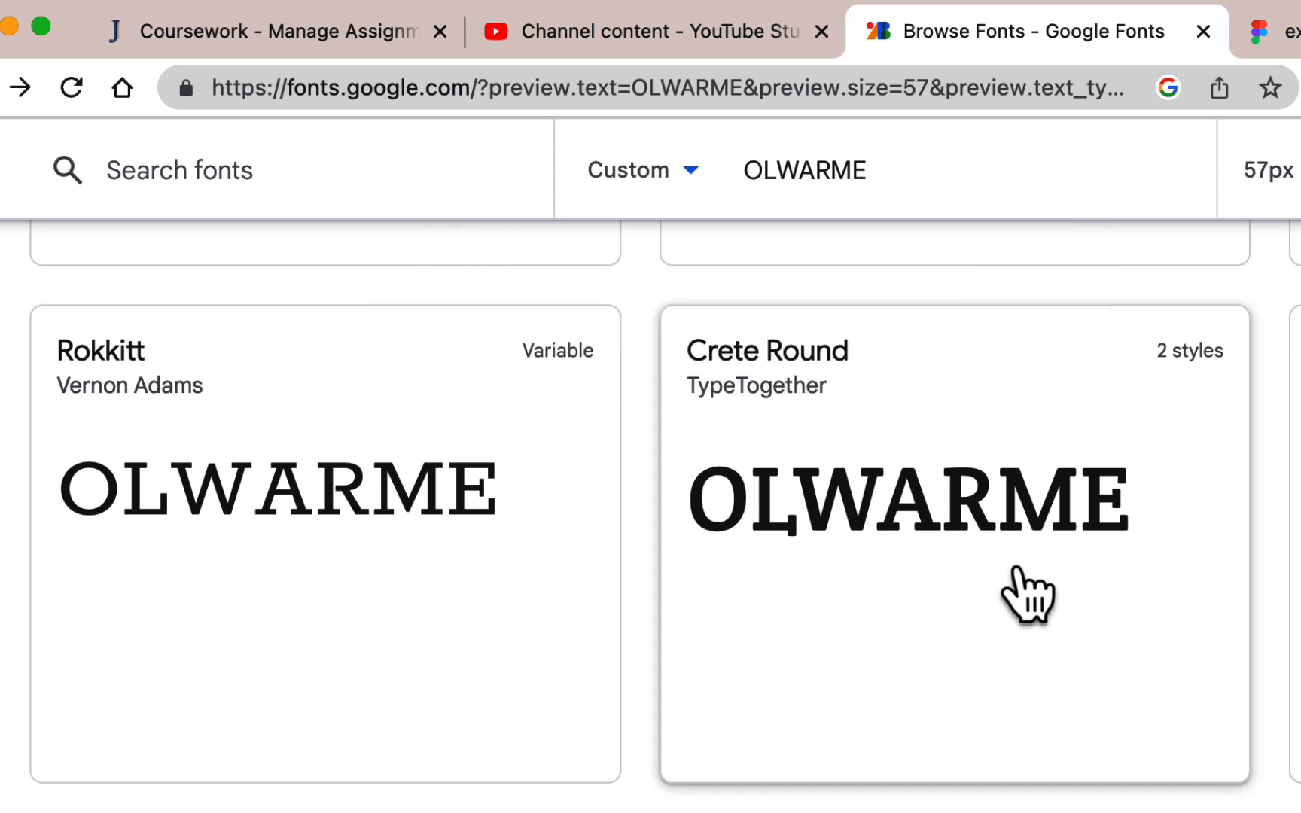
scroll(1027, 594, down, 3)
scroll(1028, 595, up, 3)
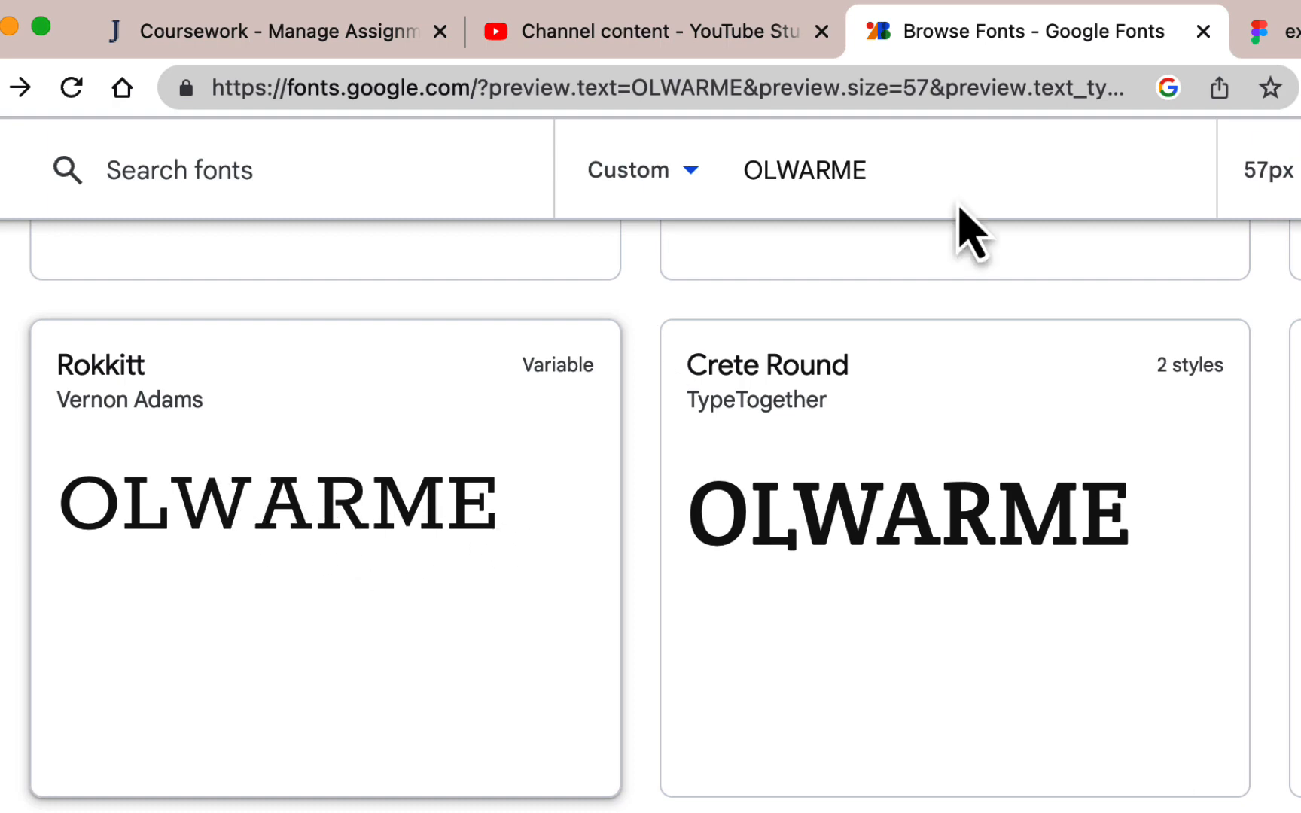
click(1265, 30)
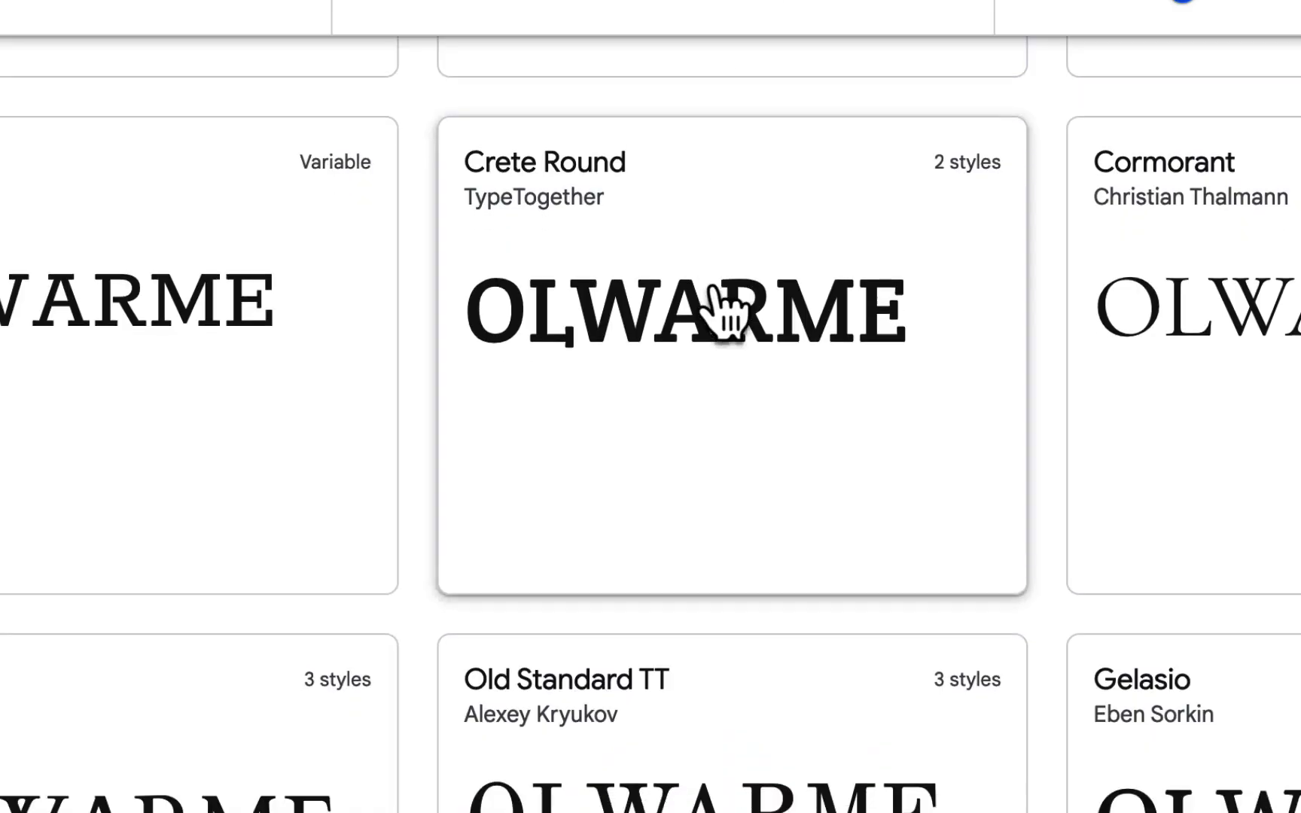
- Browse the serif previews from Old Standard TT through Marcellus and Quattrocento to Volkhov, comparing the OLWARME letterforms with the label
scroll(724, 313, down, 5)
scroll(724, 312, down, 5)
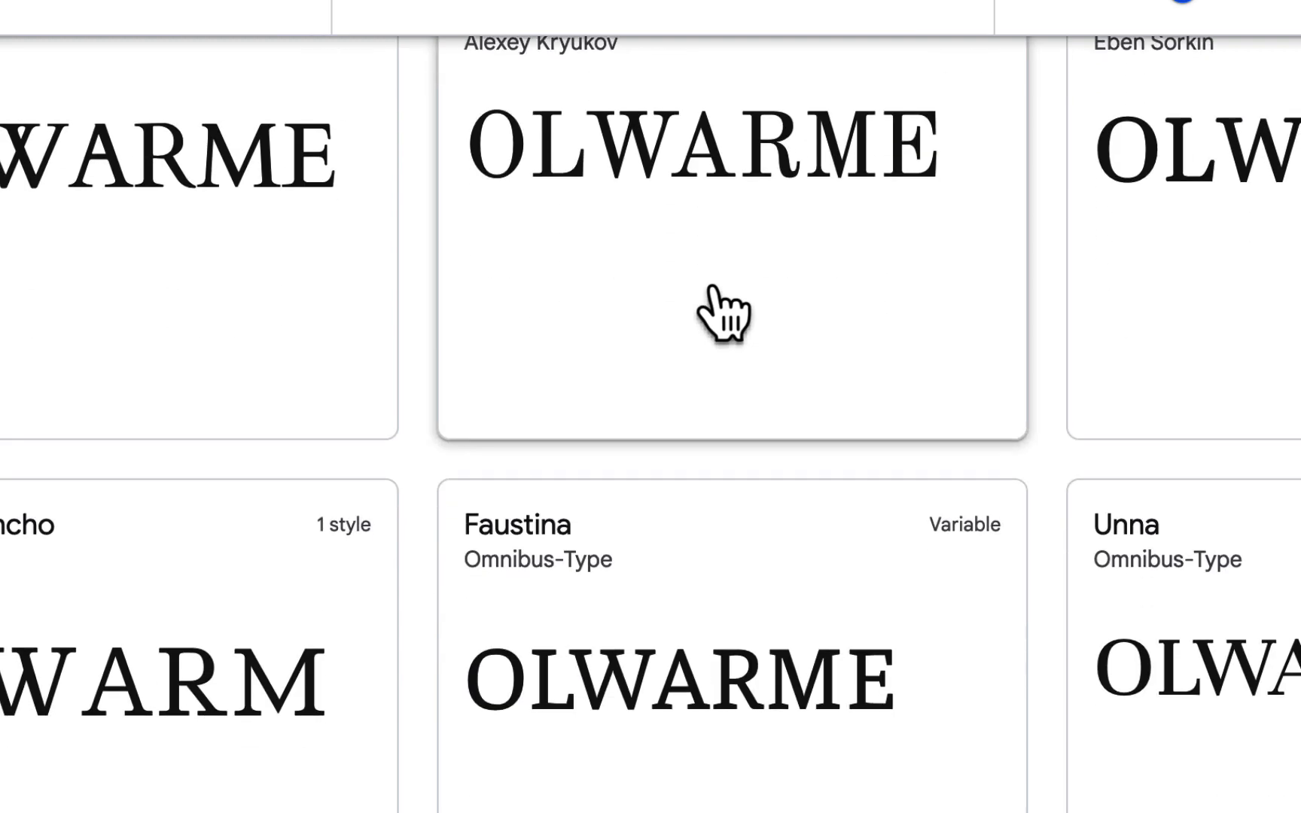
scroll(452, 271, down, 5)
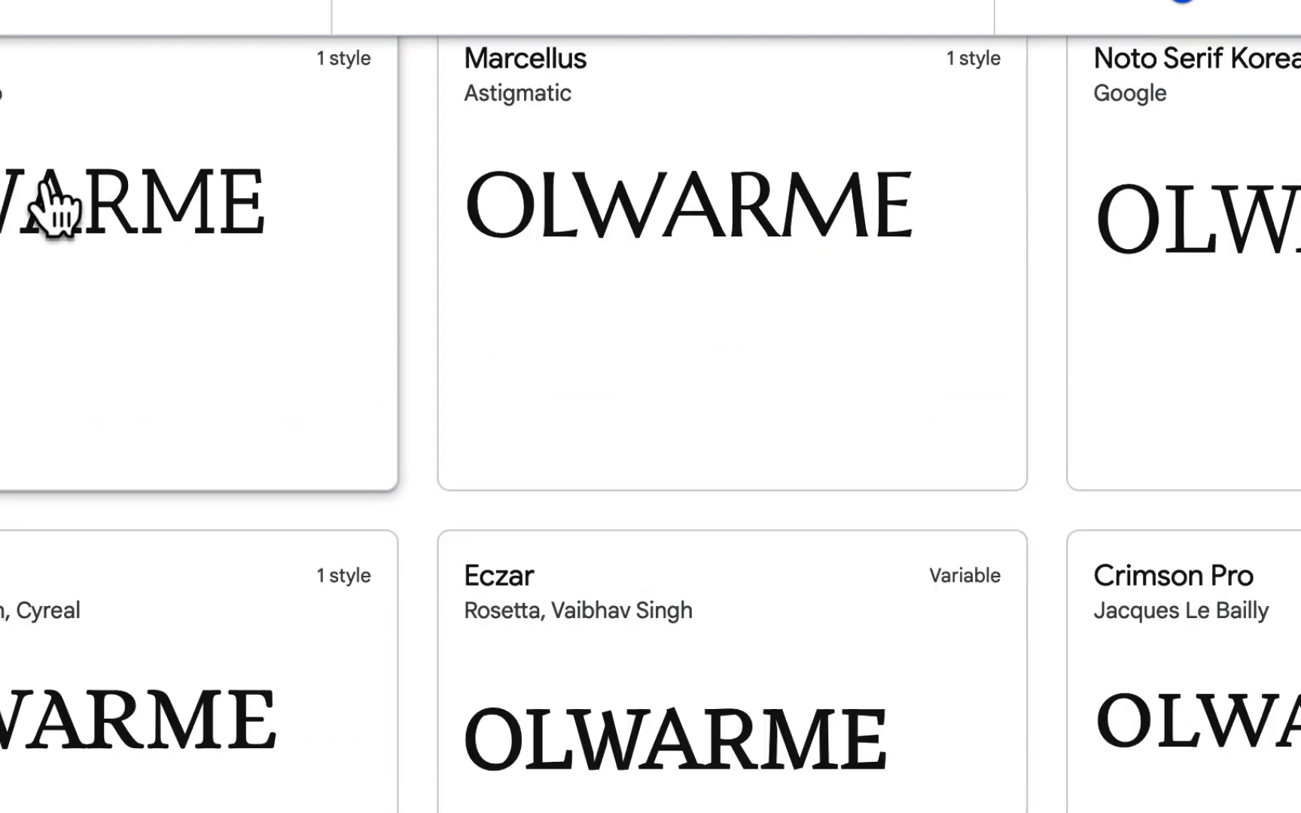
scroll(197, 248, up, 1)
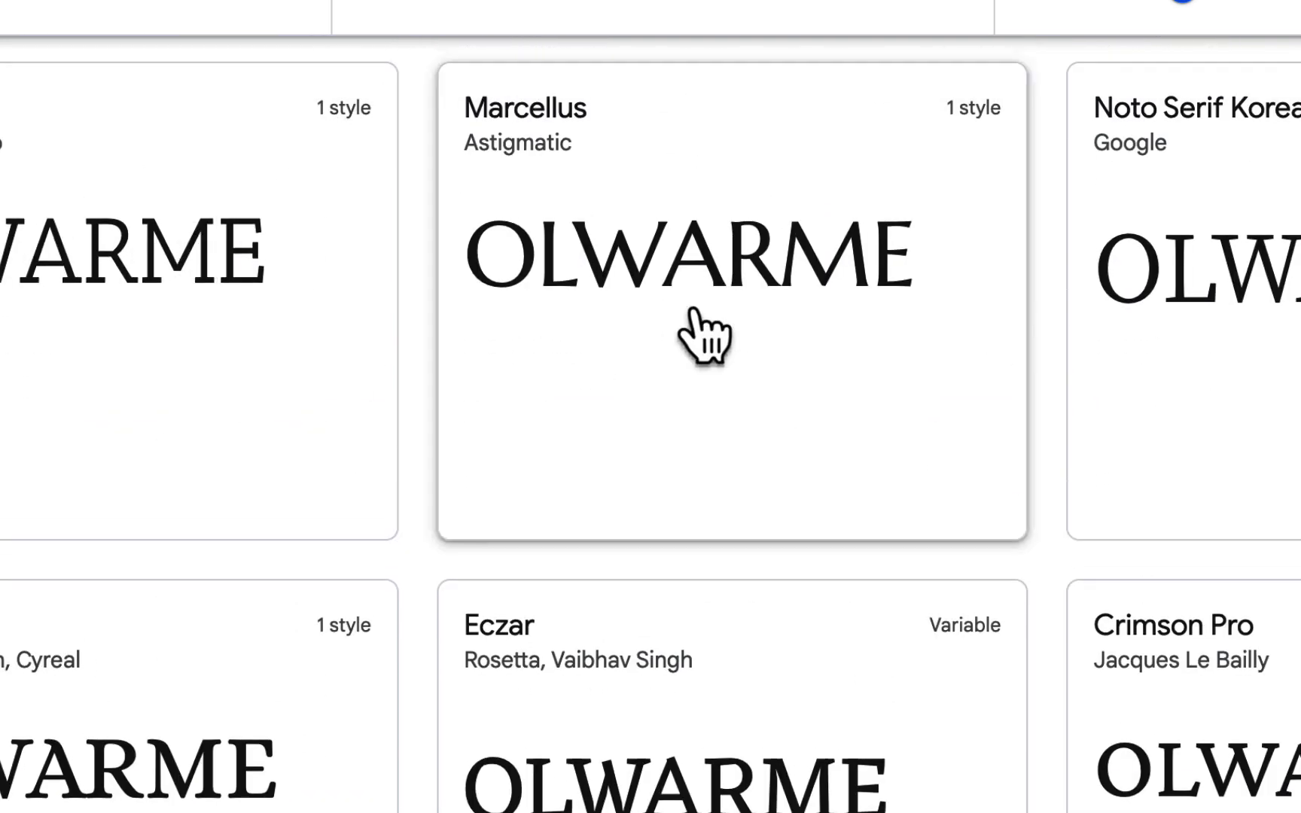
scroll(896, 399, down, 4)
scroll(896, 399, down, 12)
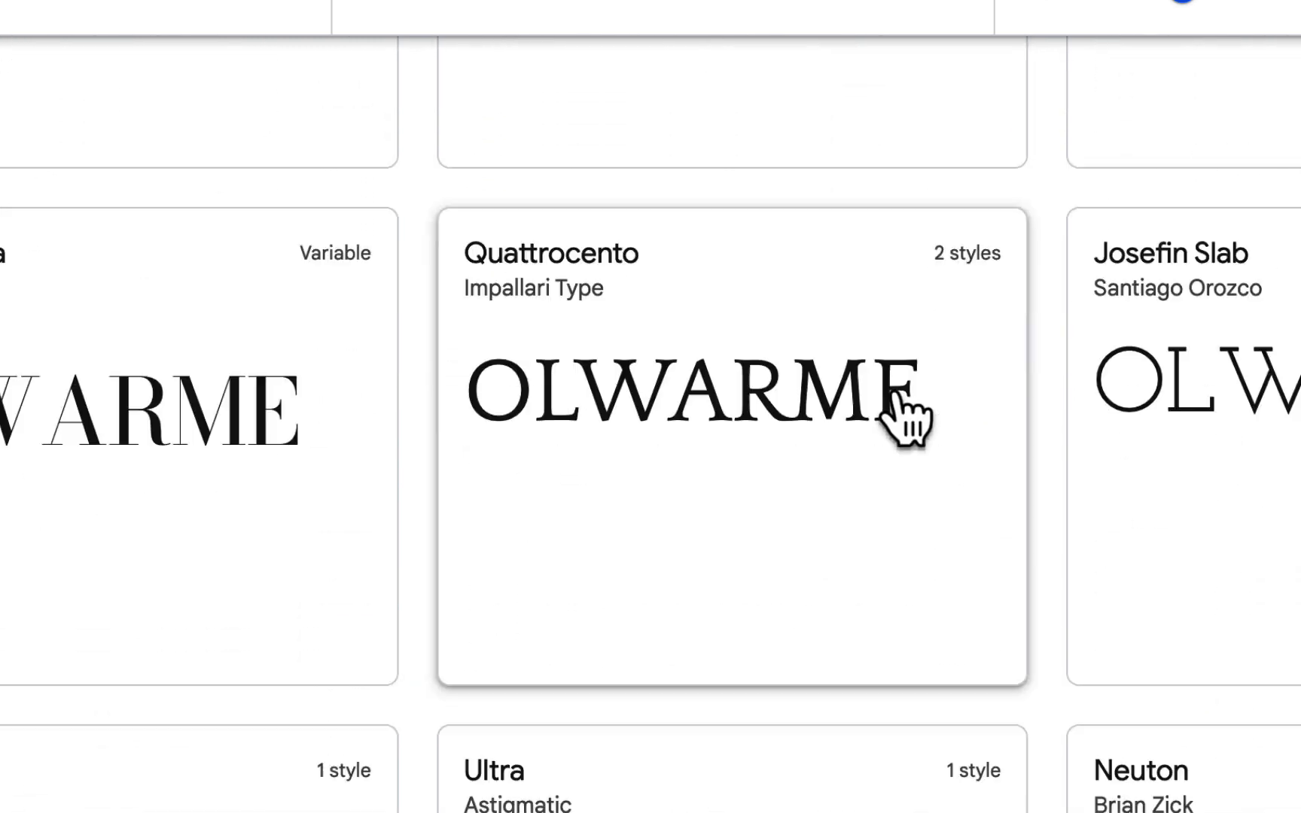
scroll(906, 419, down, 4)
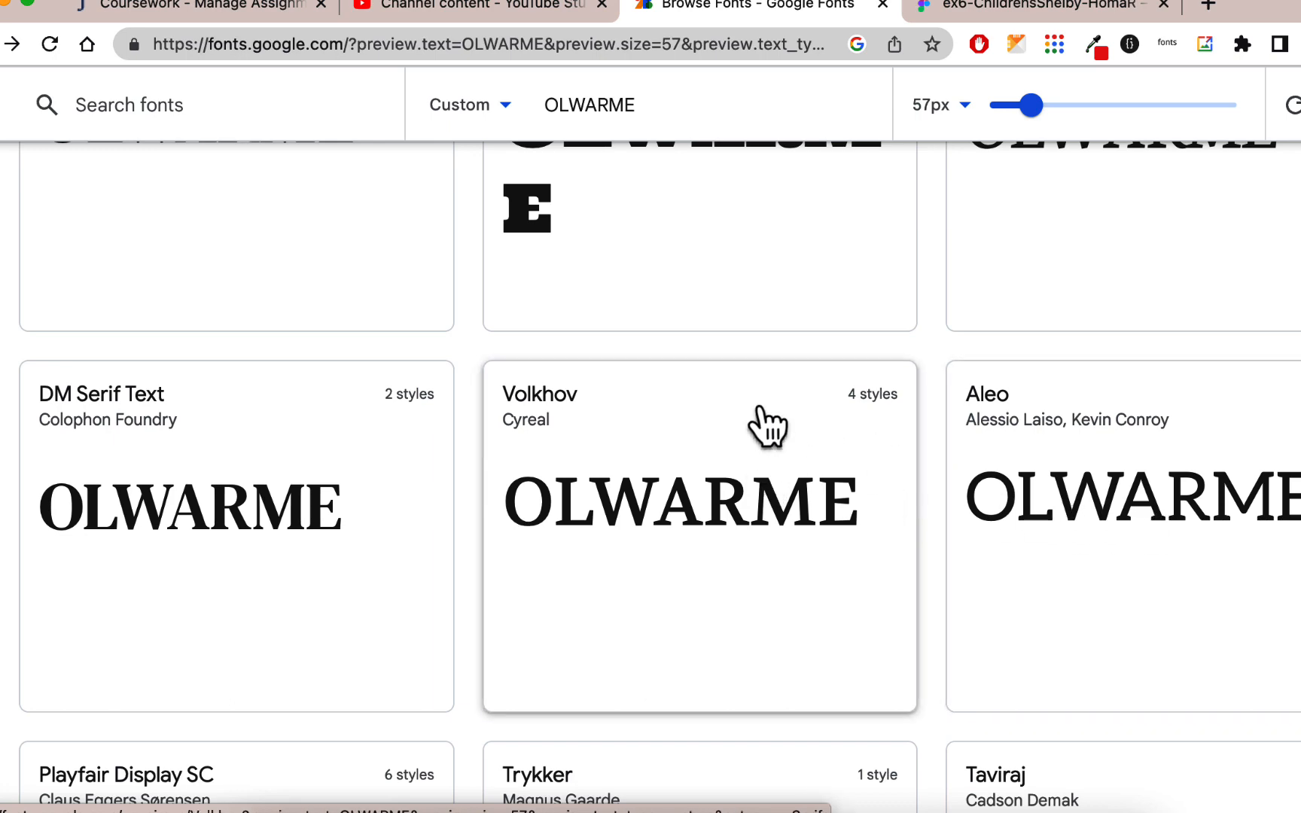
- Examine the OLWARME previews of Sanchez, Pridi, Kreon, BioRhyme and Coustard for slab serifs like the label's lettering
scroll(790, 415, down, 10)
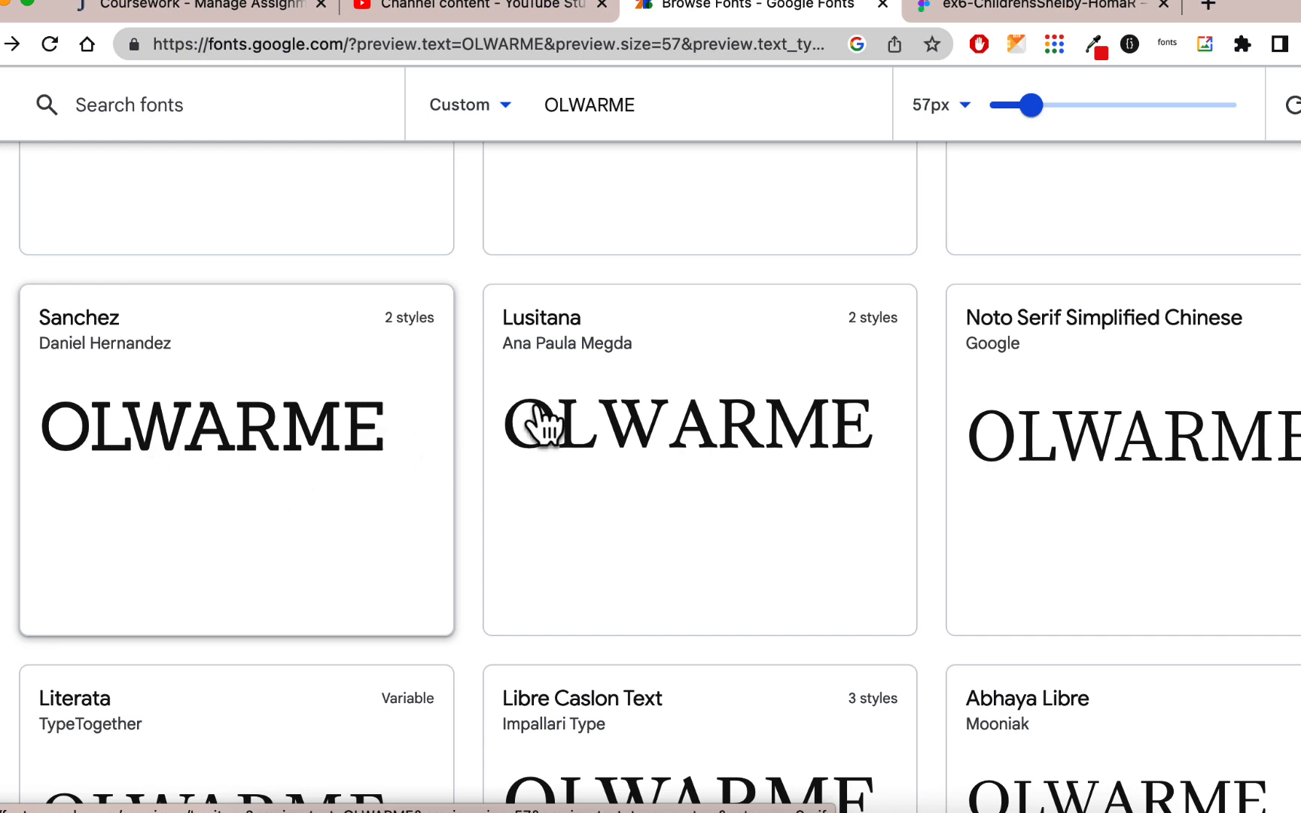
scroll(579, 400, down, 10)
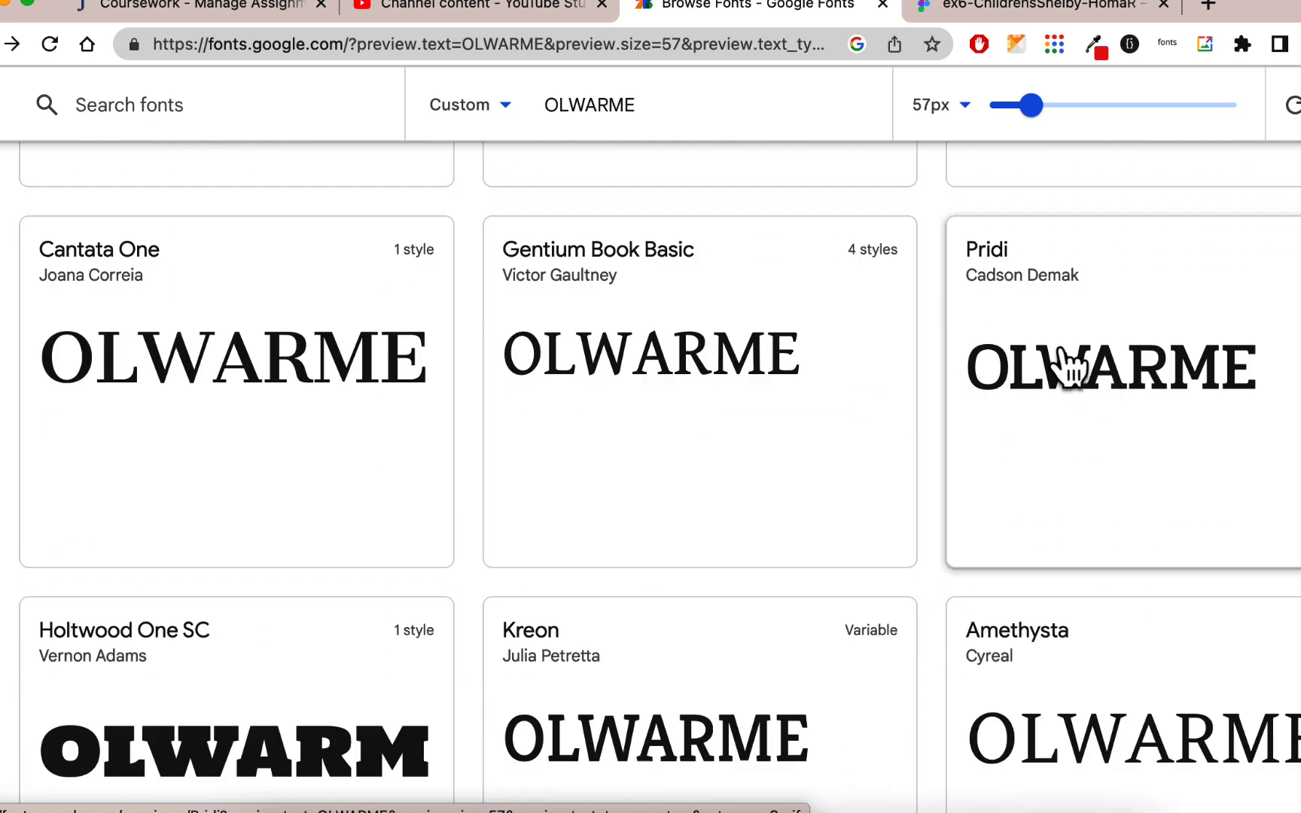
scroll(799, 400, down, 5)
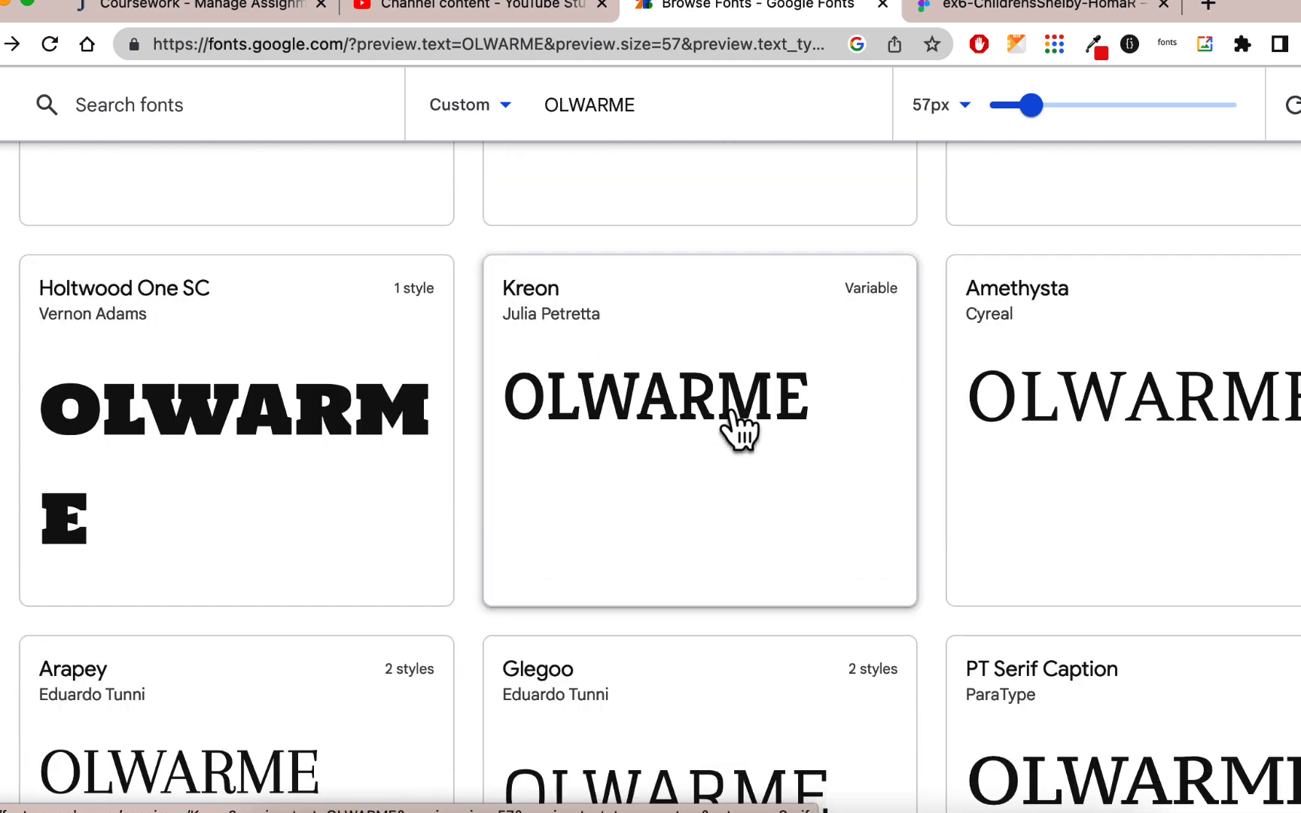
scroll(585, 434, up, 1)
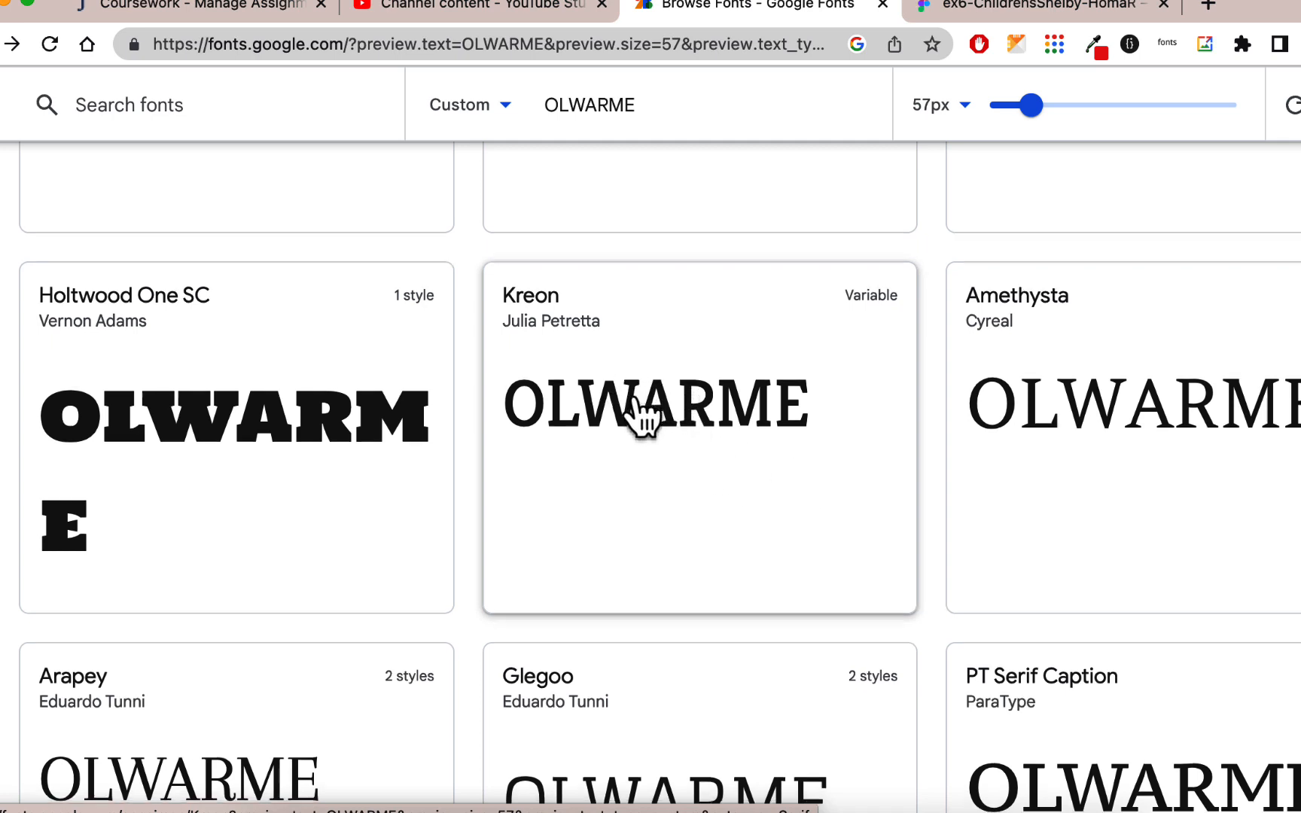
scroll(1092, 418, down, 10)
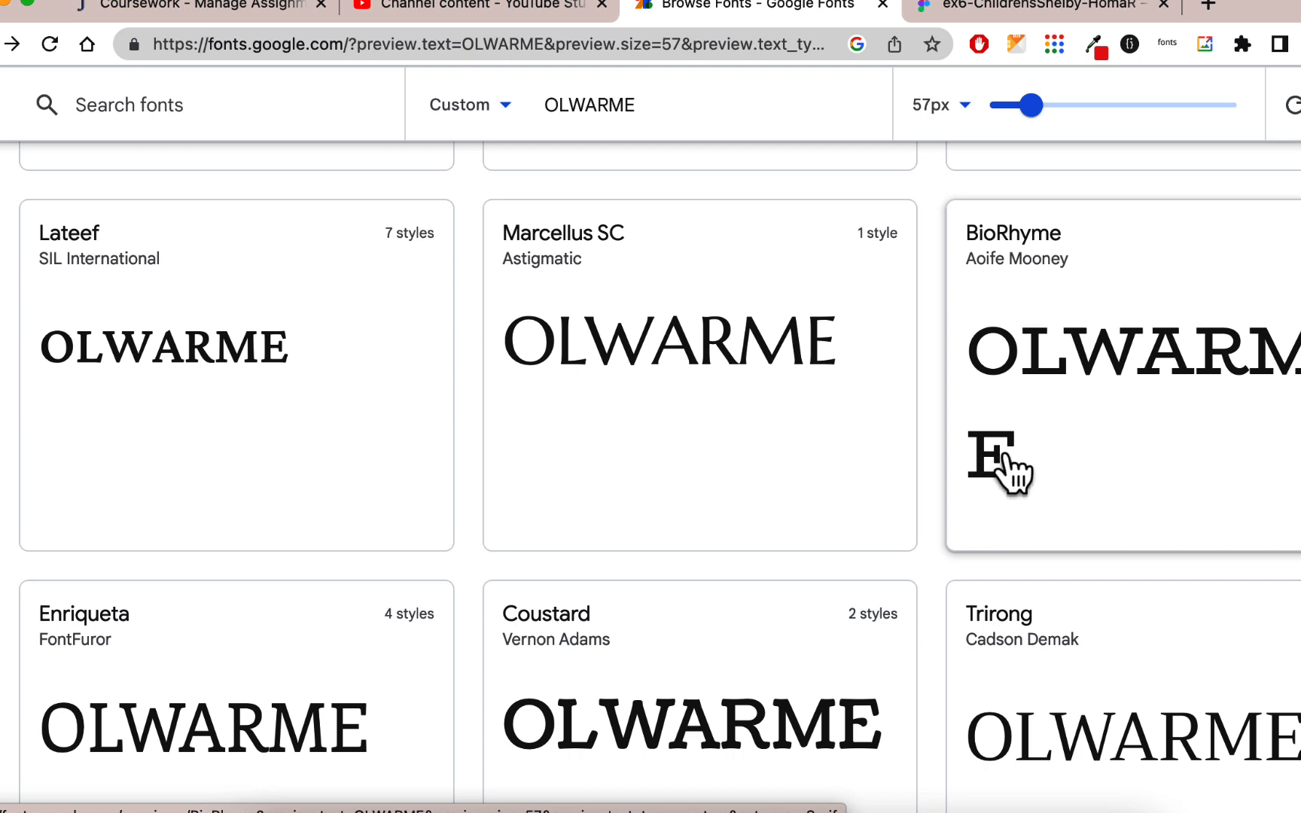
scroll(740, 499, down, 4)
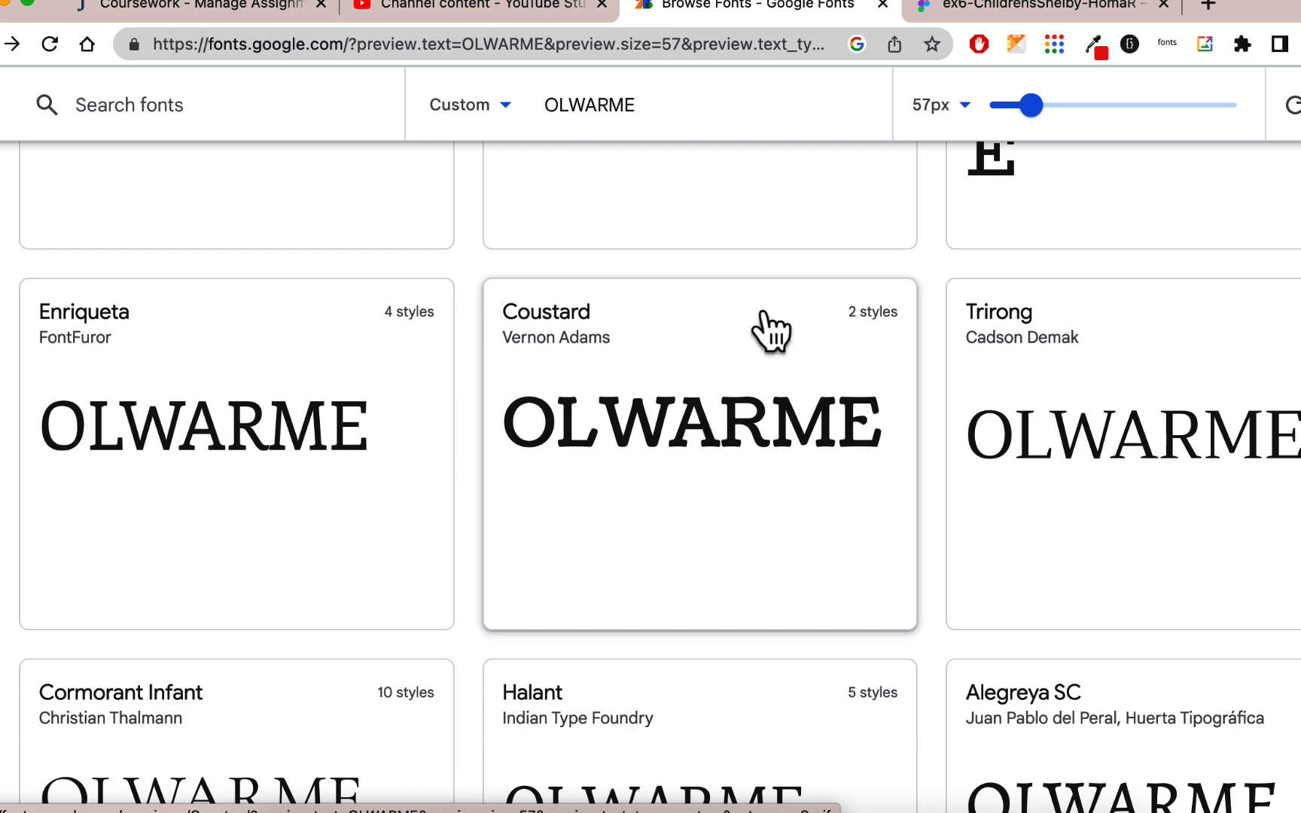
- Continue through the serif list past Trocchi and Hanuman to the Tiro and Hina Mincho previews, checking for further matches
scroll(770, 329, down, 11)
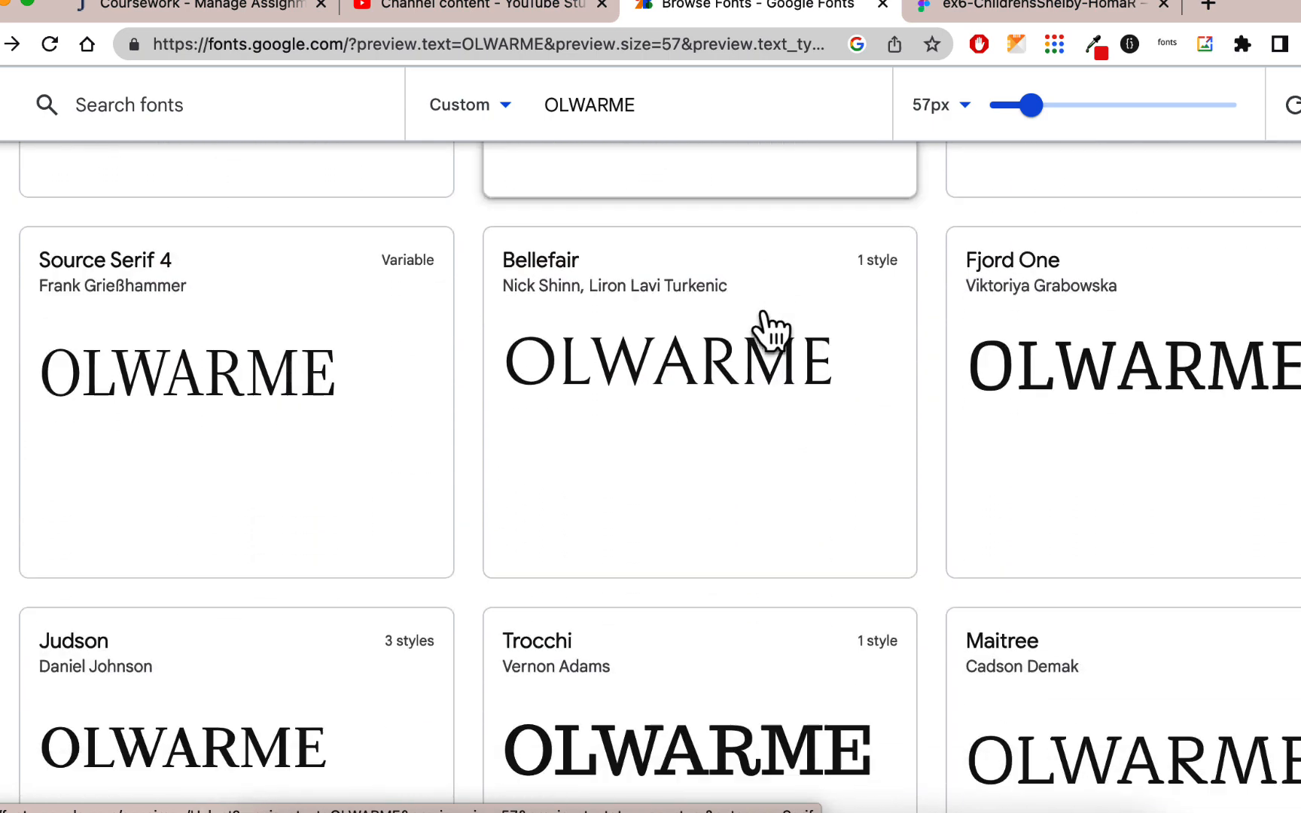
scroll(771, 329, down, 5)
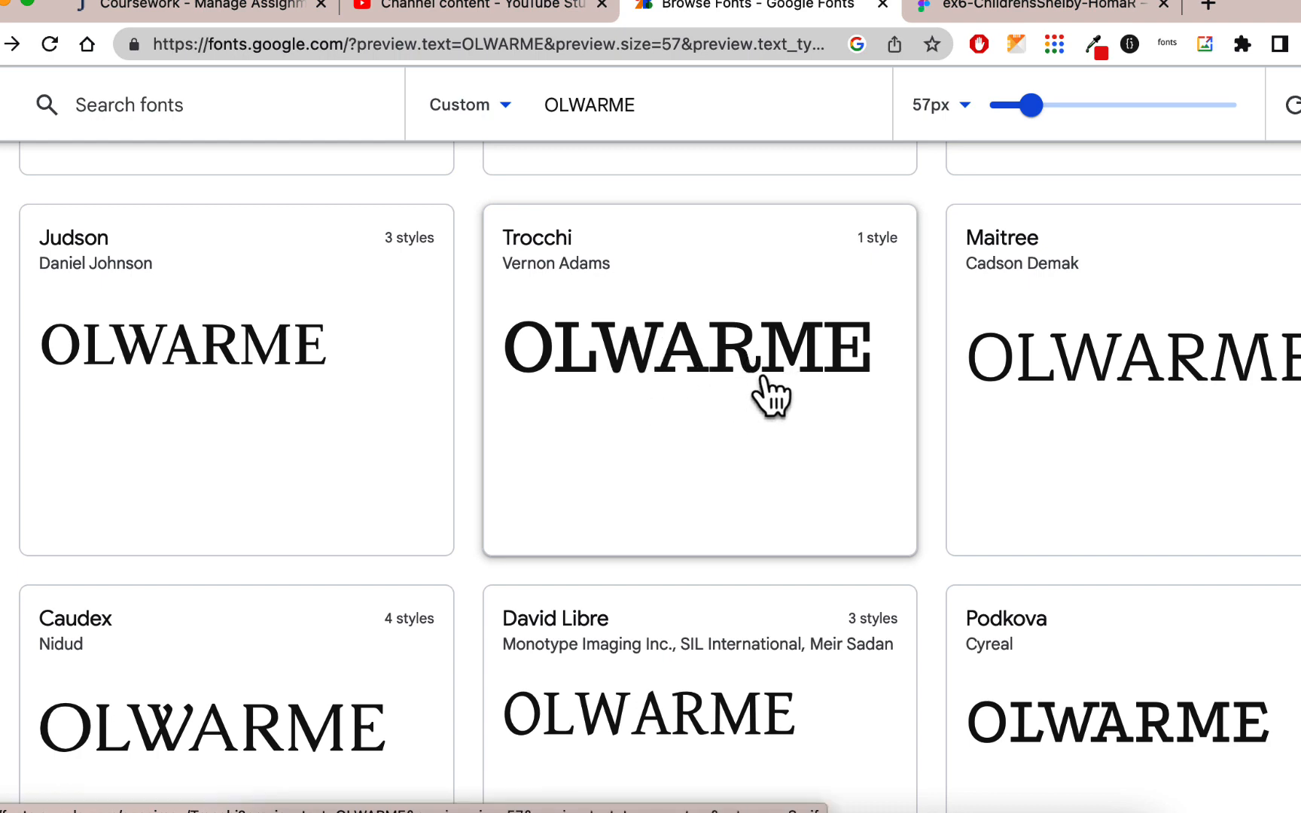
scroll(806, 357, down, 10)
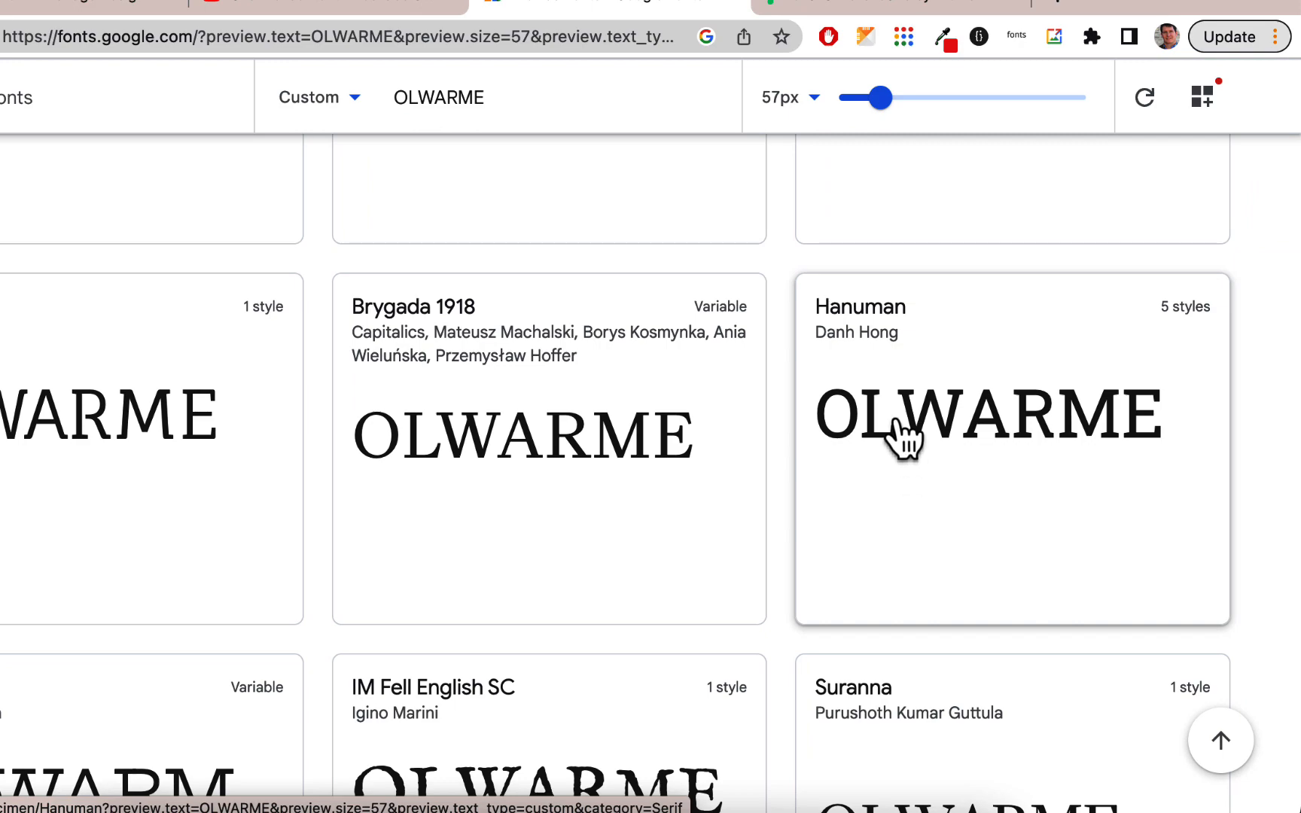
scroll(938, 422, down, 15)
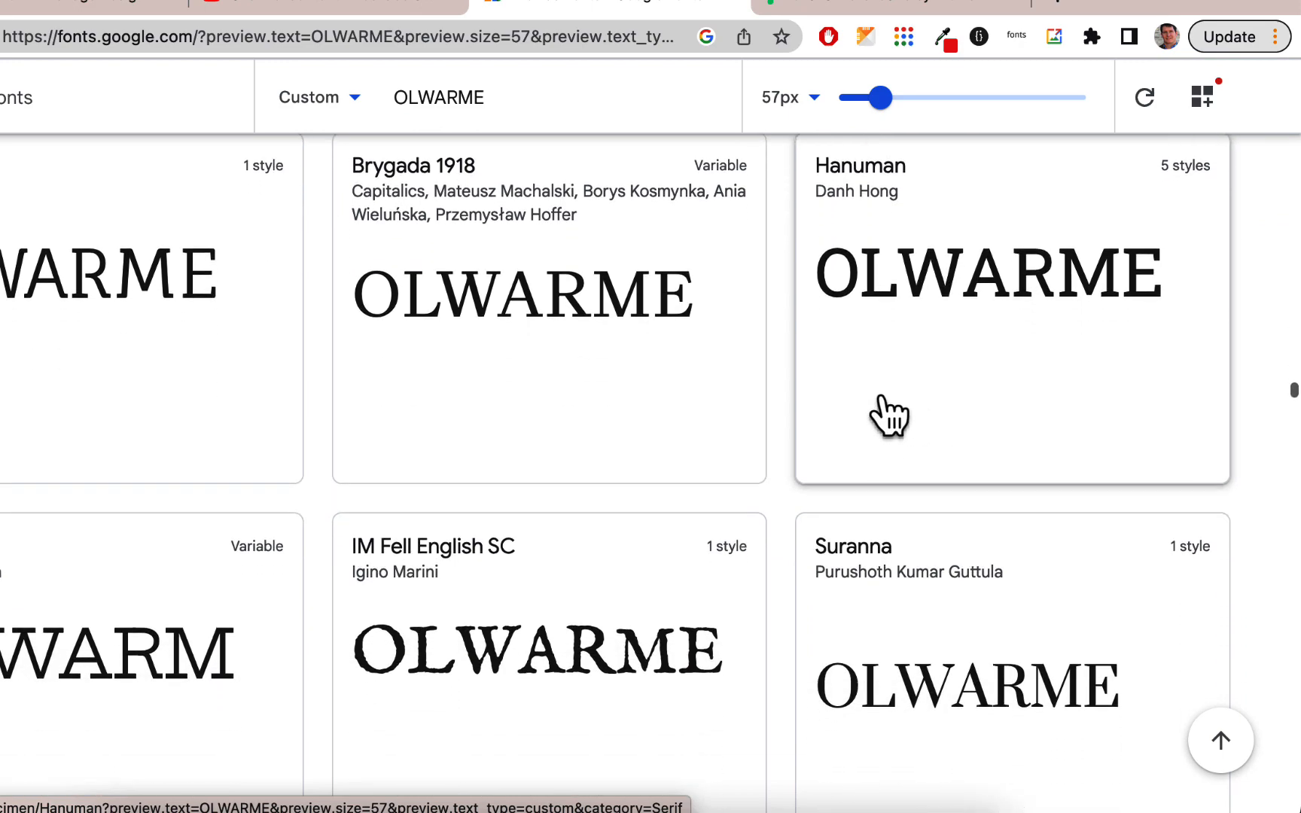
scroll(699, 397, down, 15)
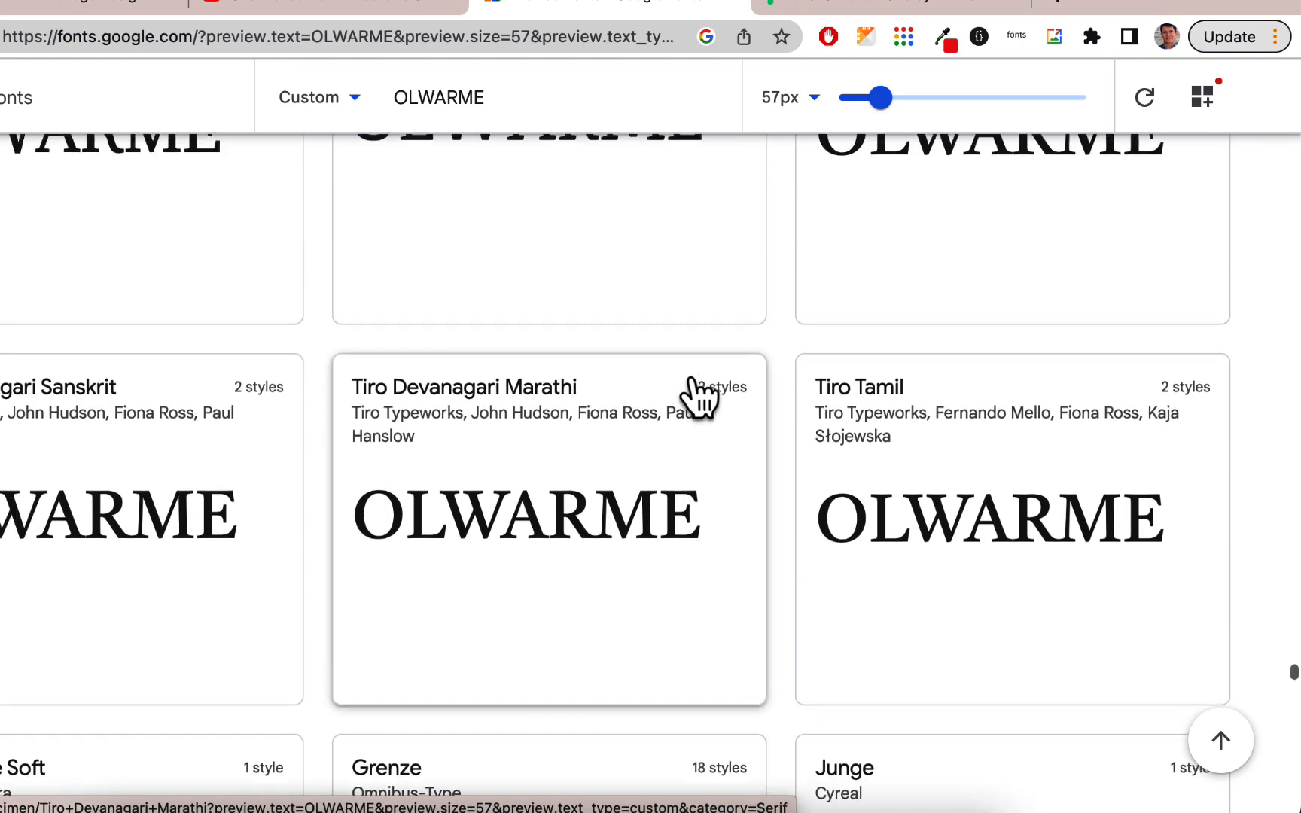
scroll(699, 396, up, 12)
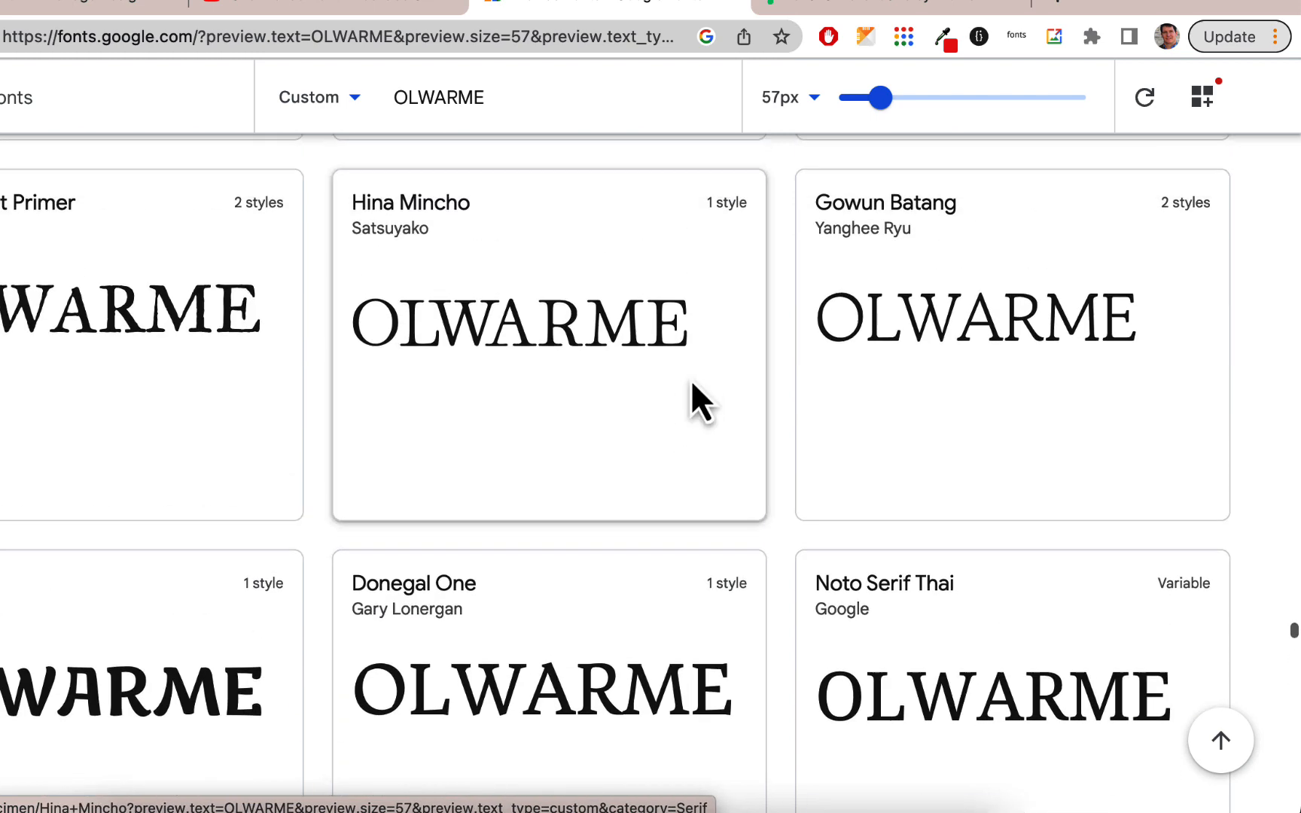
- Switch to the Figma label file and add the text "OLD BROWN" on the white area below the label image
click(868, 6)
scroll(475, 481, down, 5)
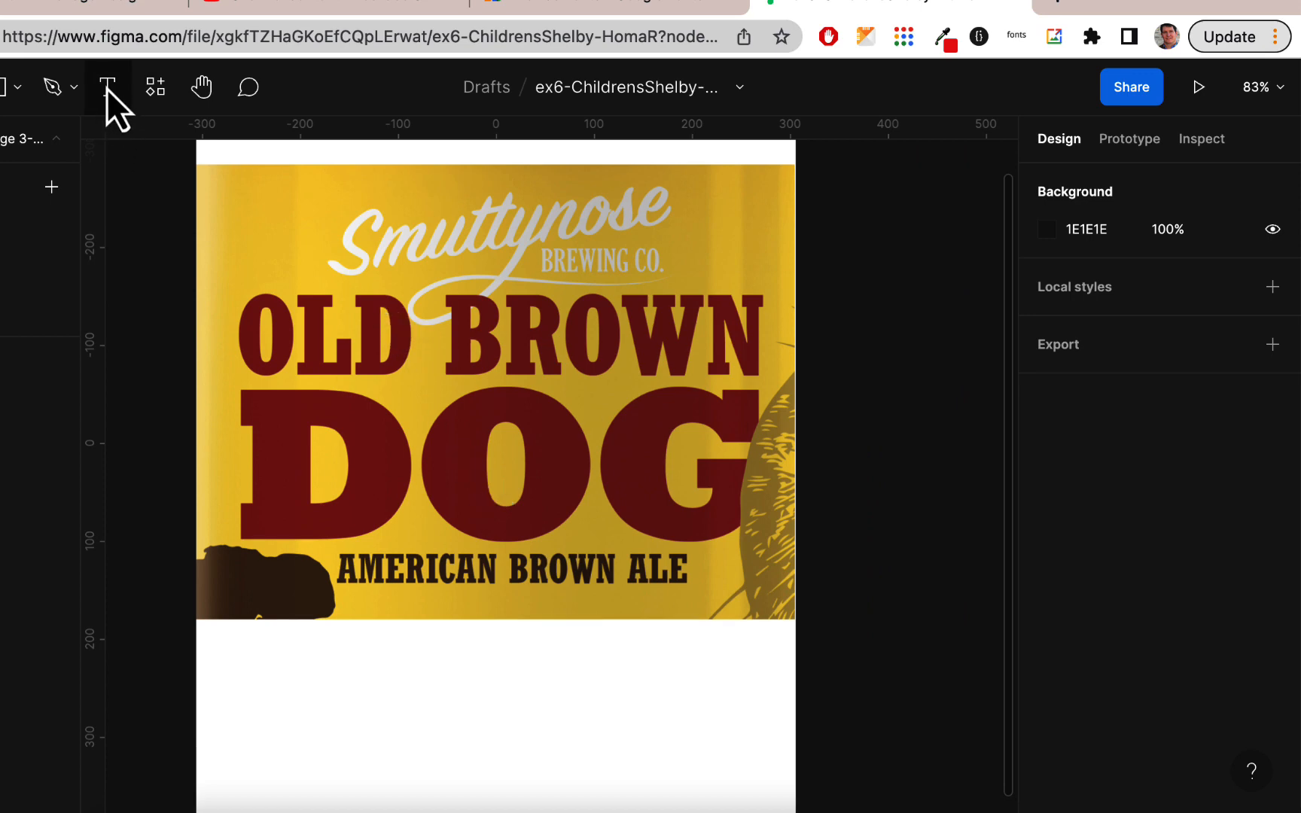
click(107, 87)
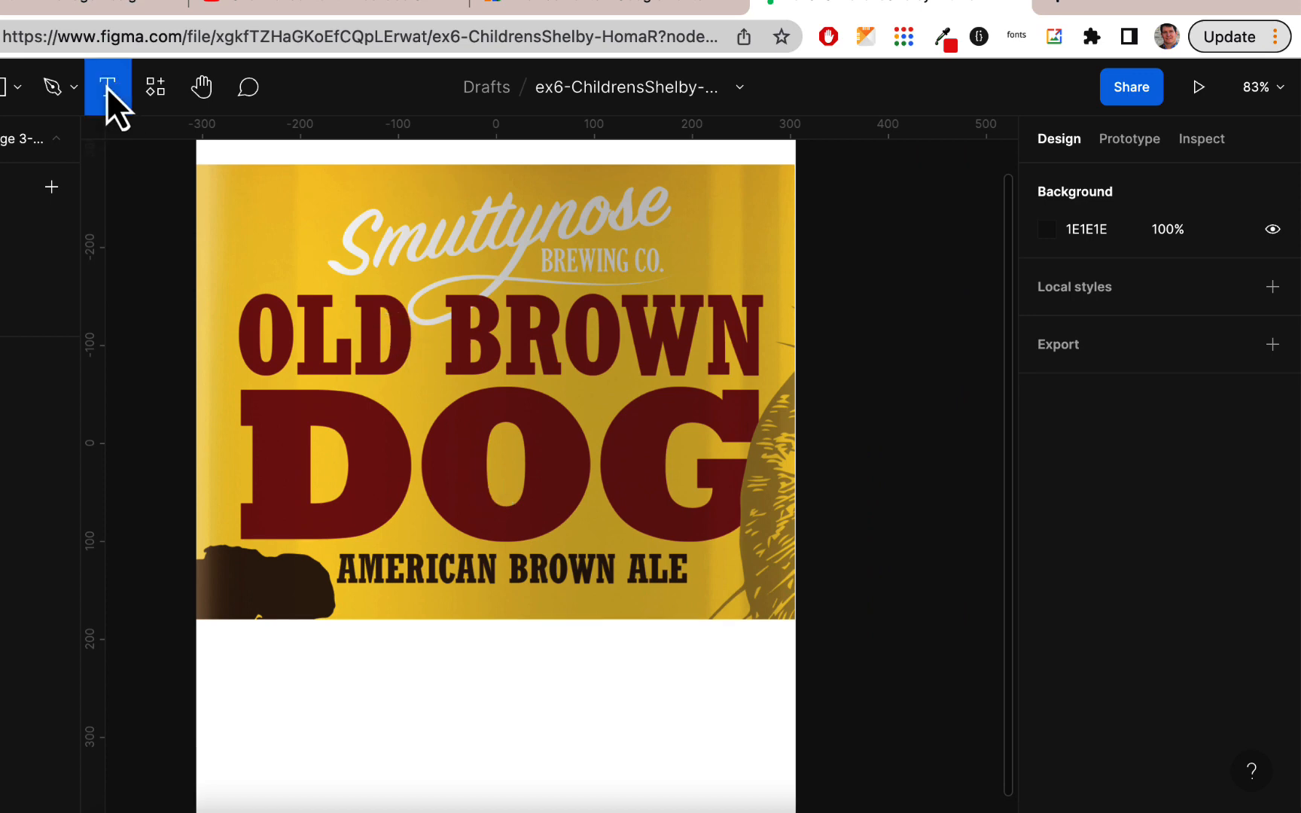
click(274, 711)
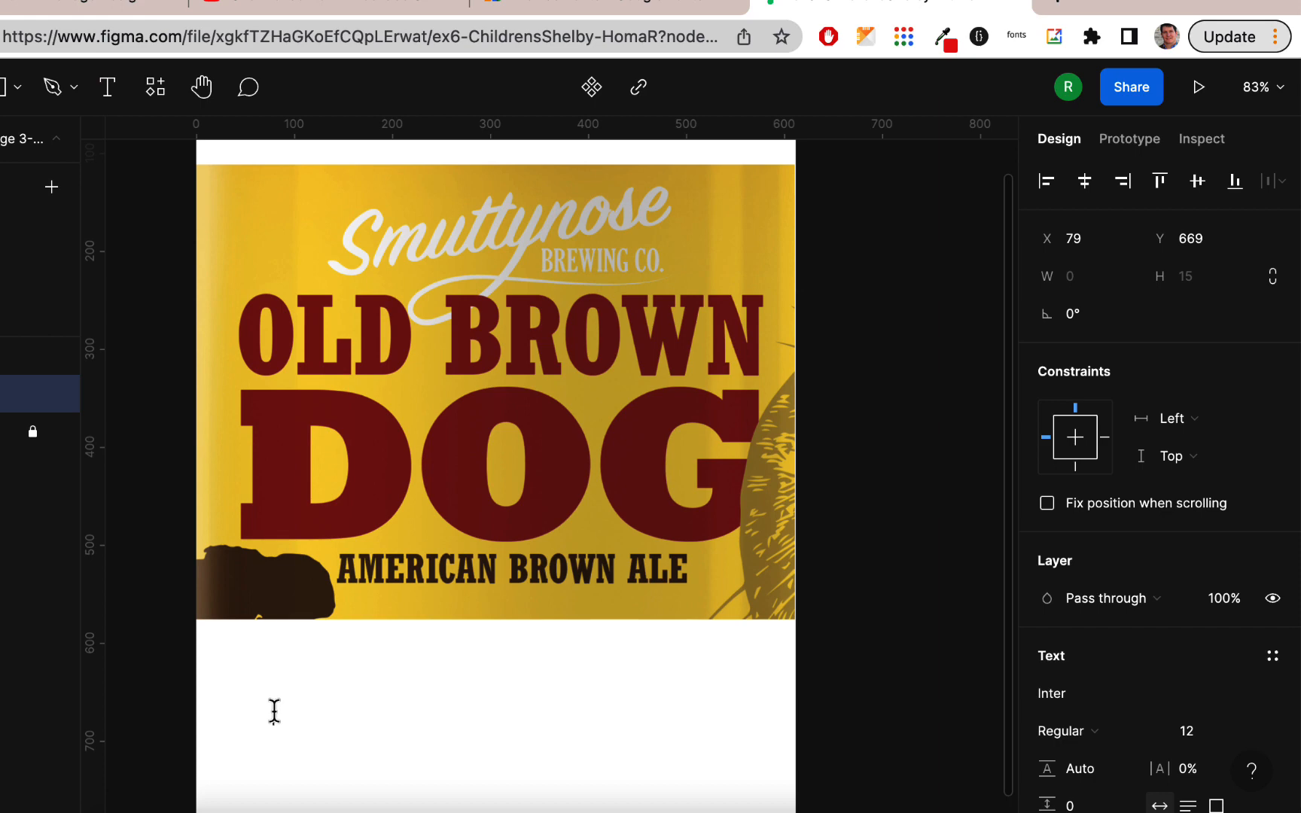
text(OLD BROWN)
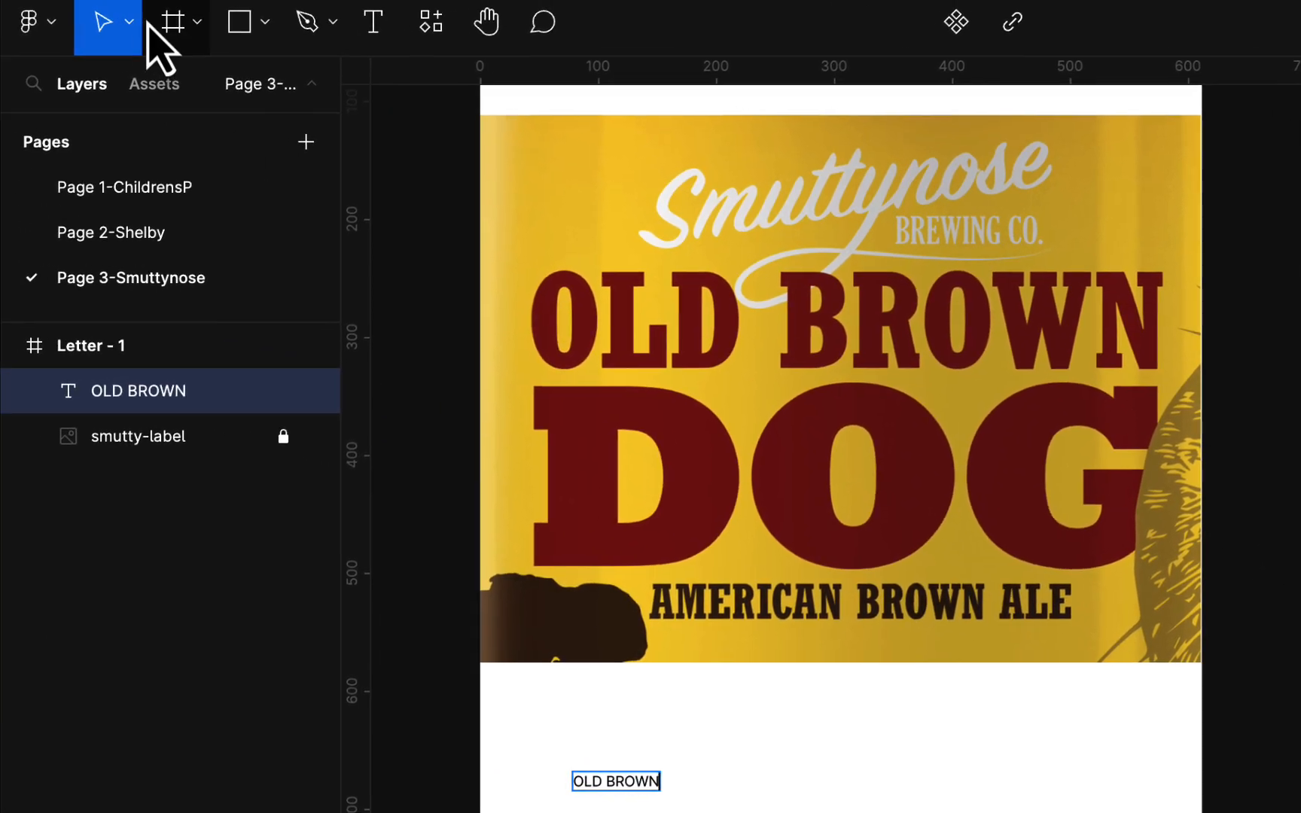
- Scale the OLD BROWN text to about 477 × 95, place it over the label's matching lettering, and return to the Move tool
click(130, 27)
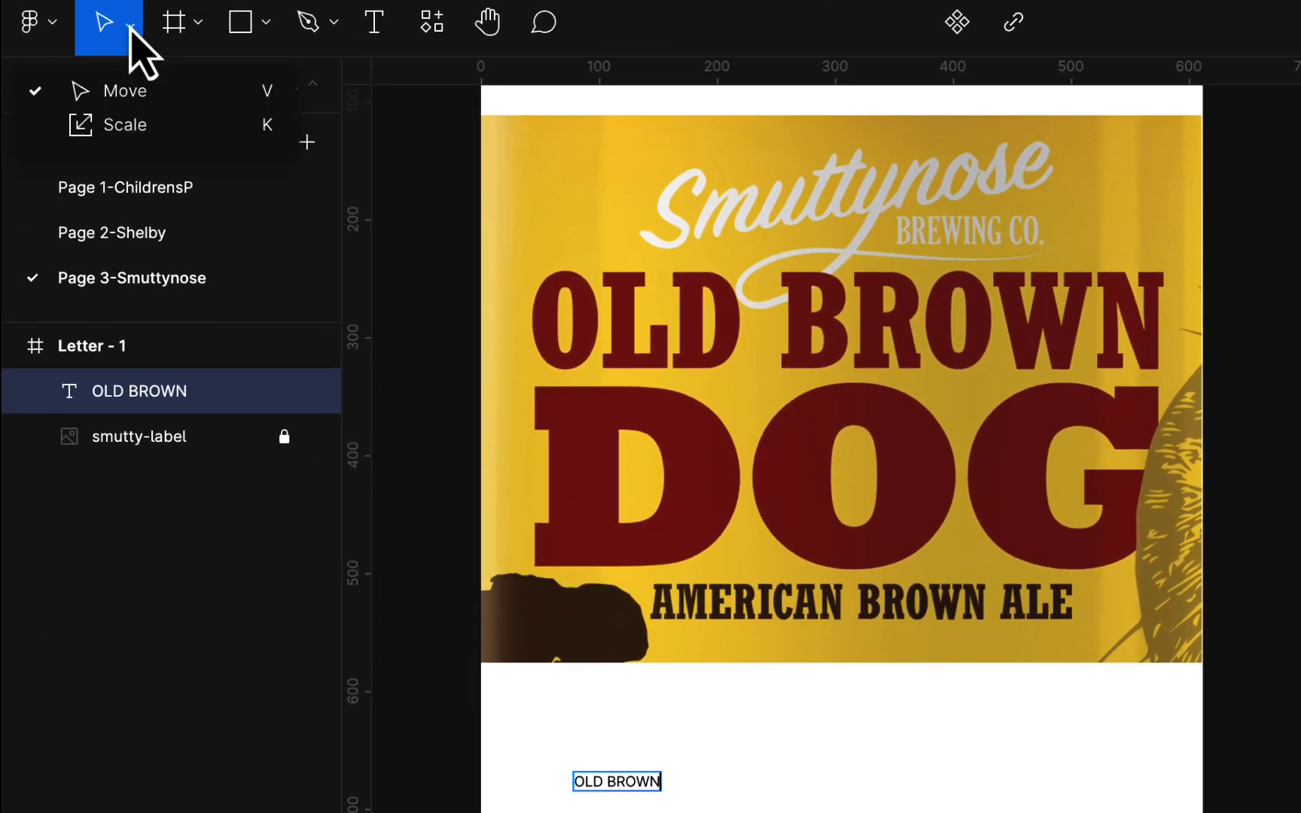
click(125, 125)
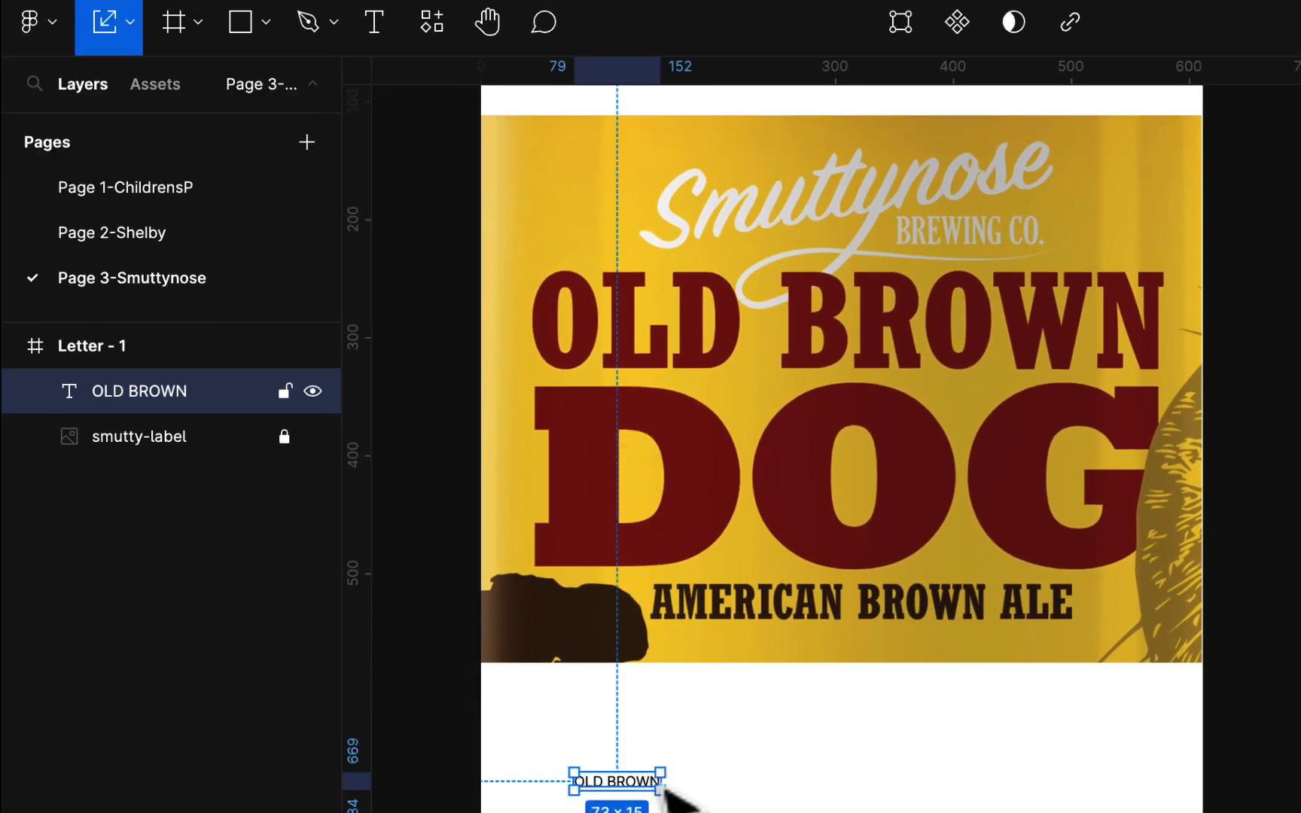
drag(666, 768, 741, 662)
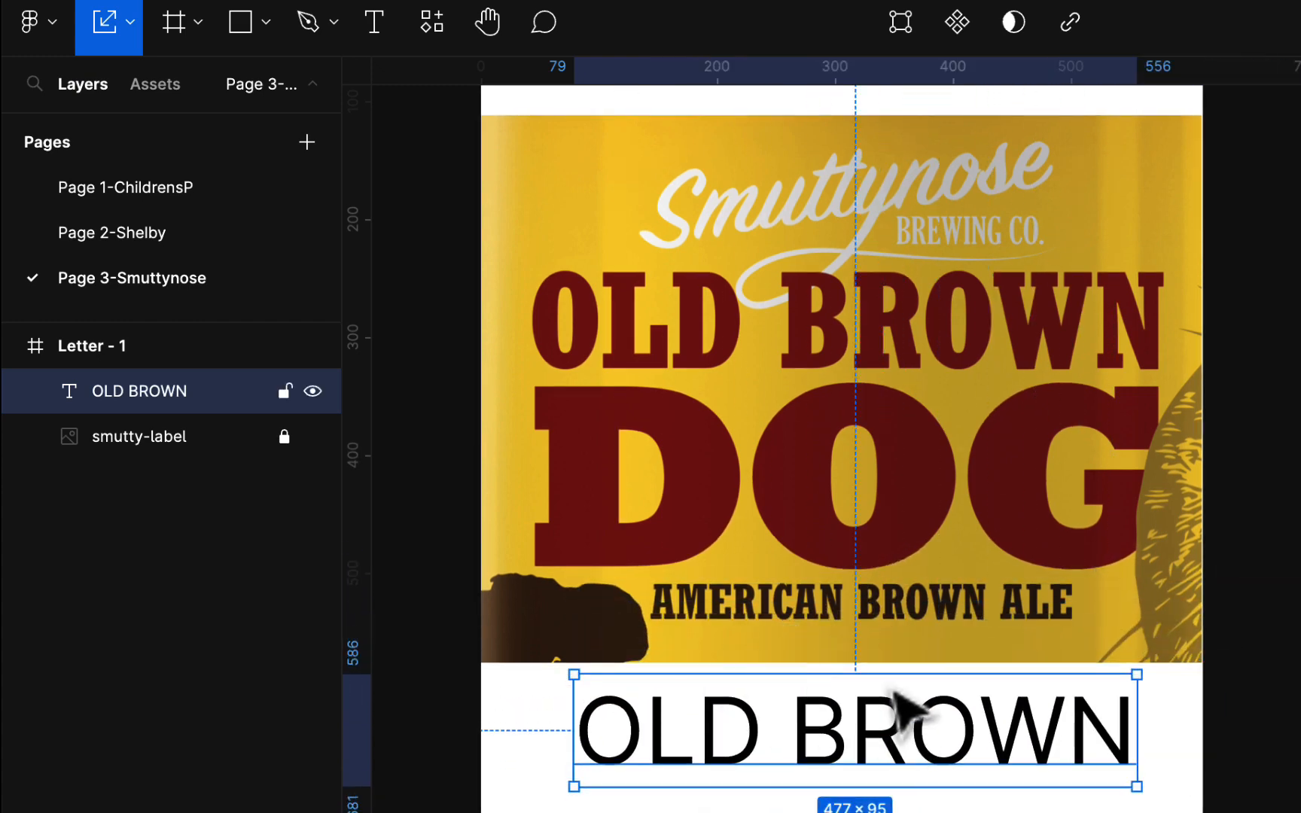
drag(909, 705, 858, 316)
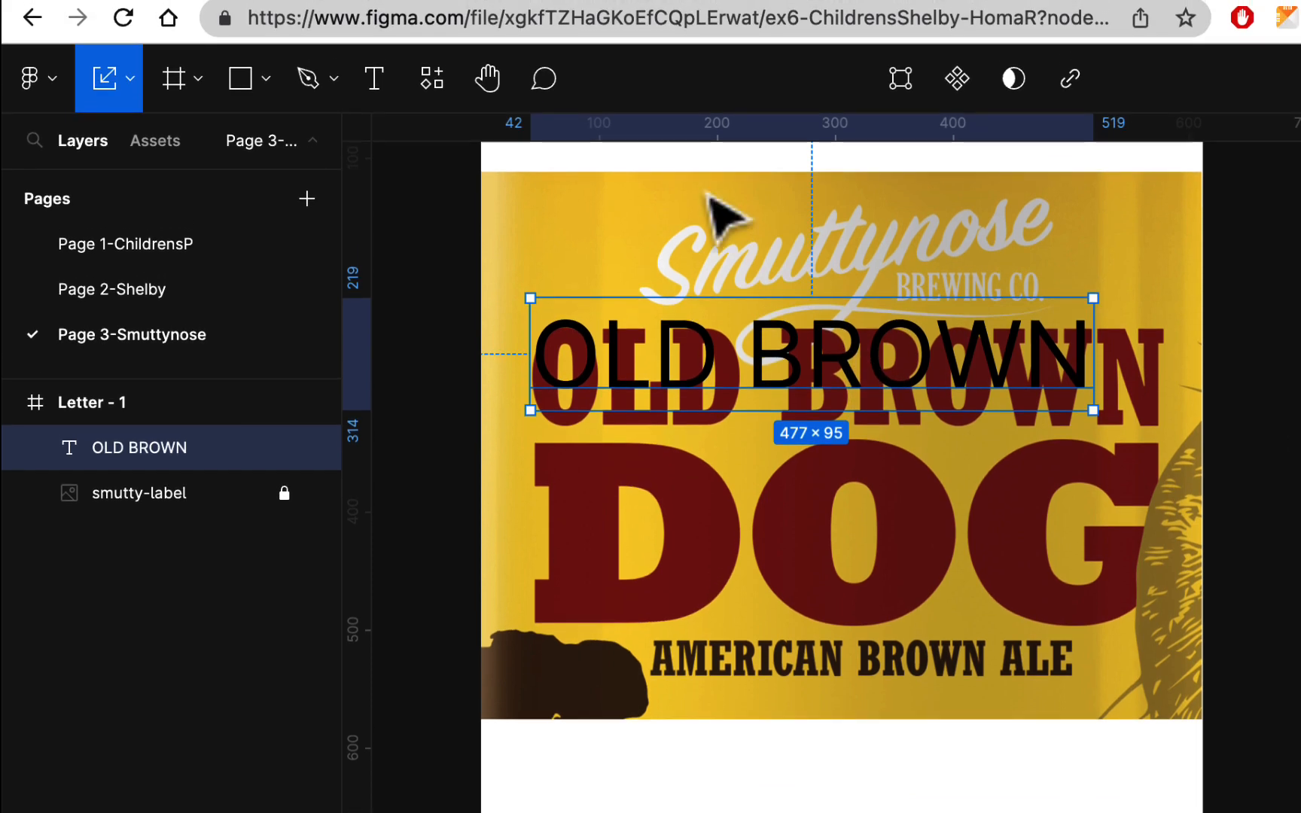
click(129, 79)
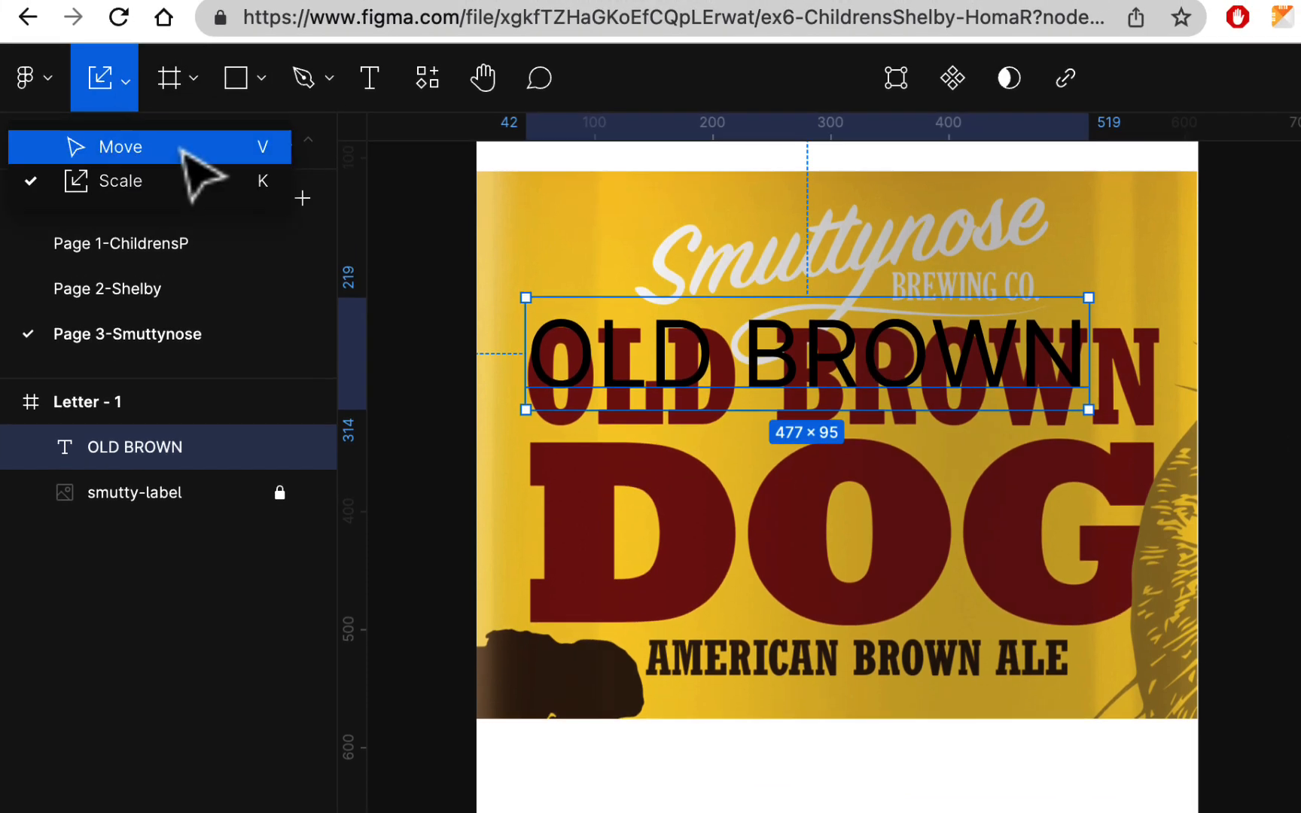
click(182, 148)
- Change the OLD BROWN text's fill to white, FFFFFF
scroll(1084, 726, down, 4)
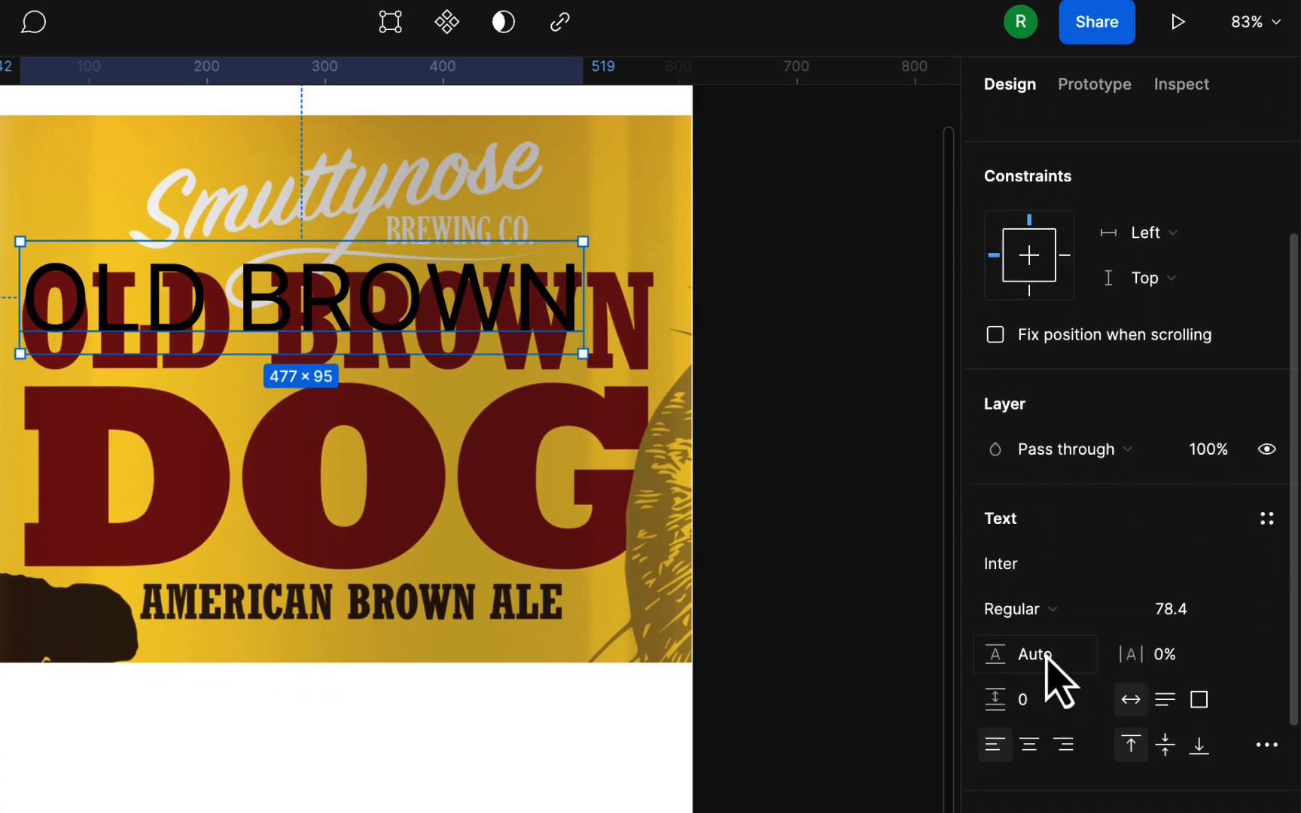
scroll(1039, 655, down, 3)
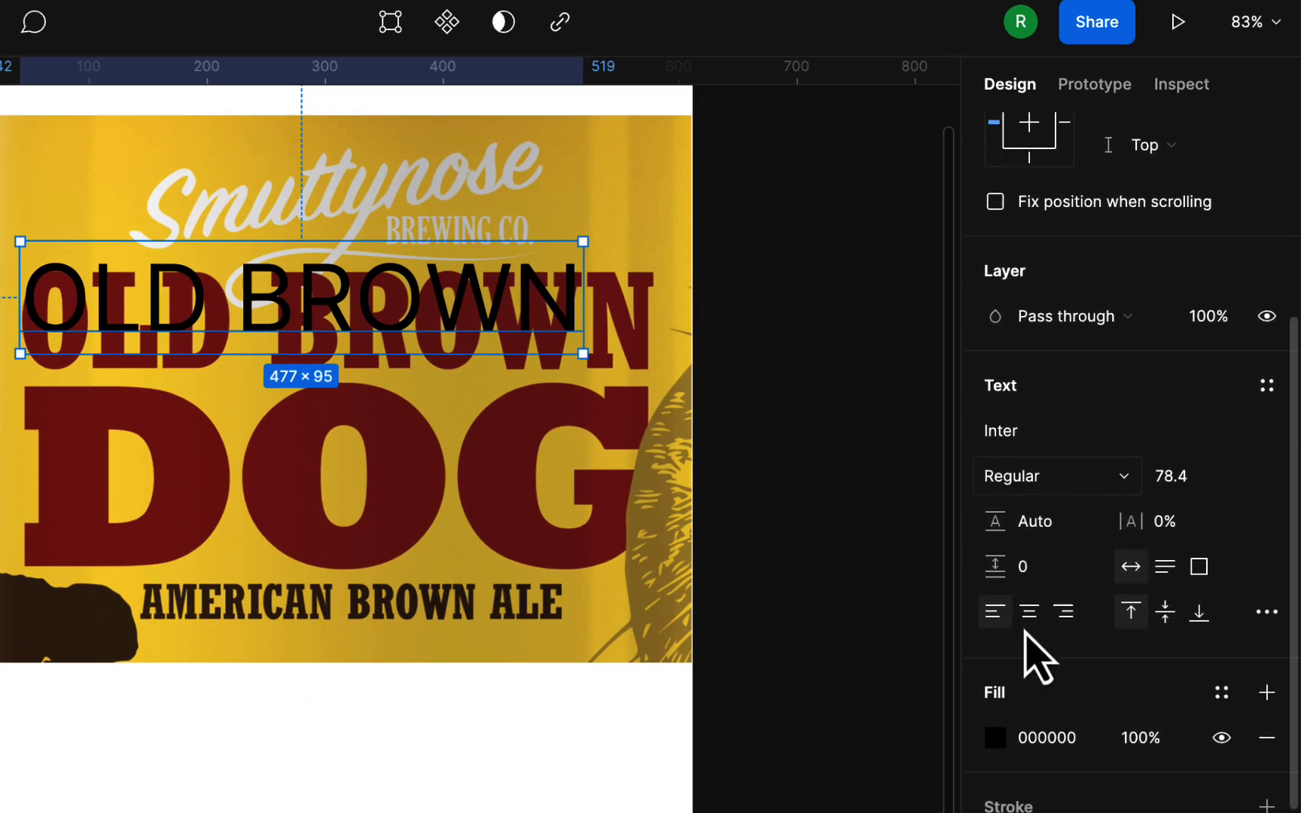
click(996, 647)
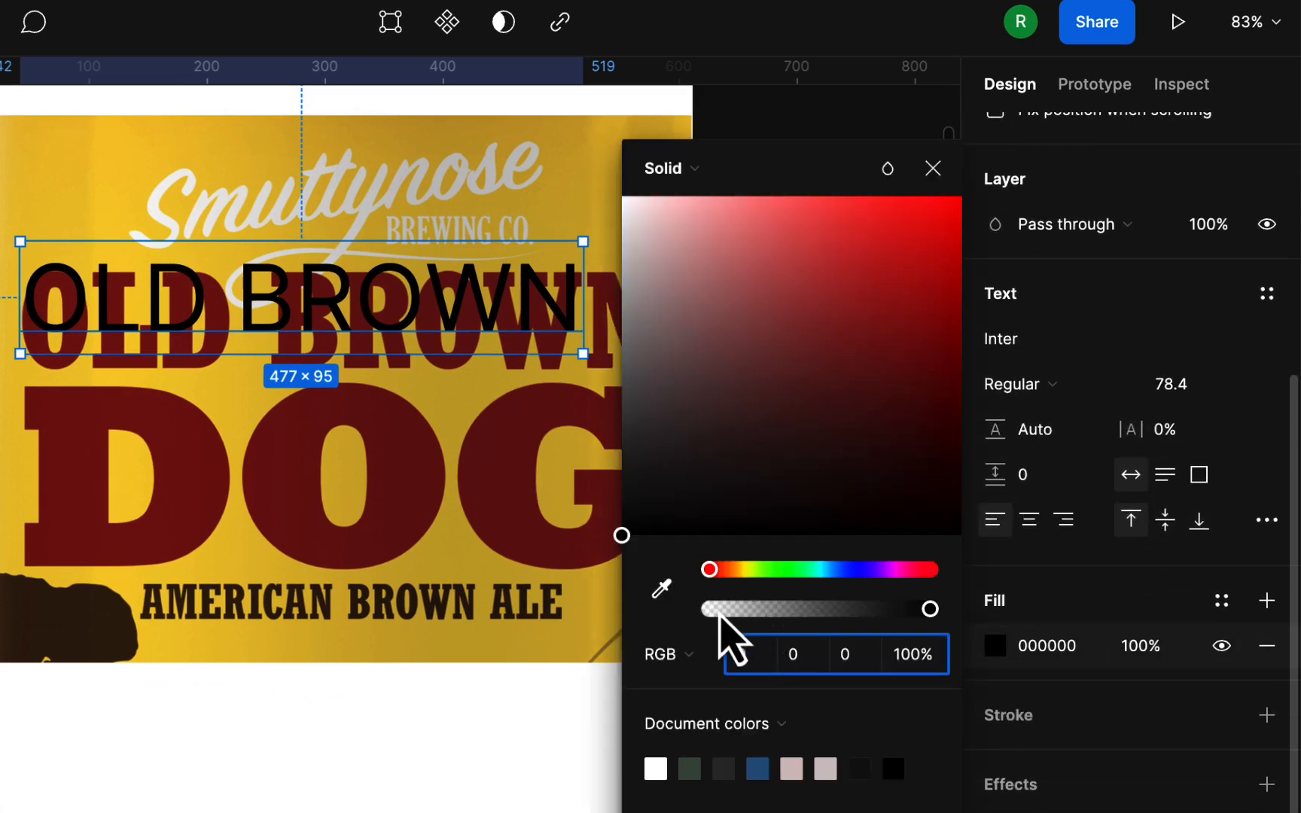
click(648, 206)
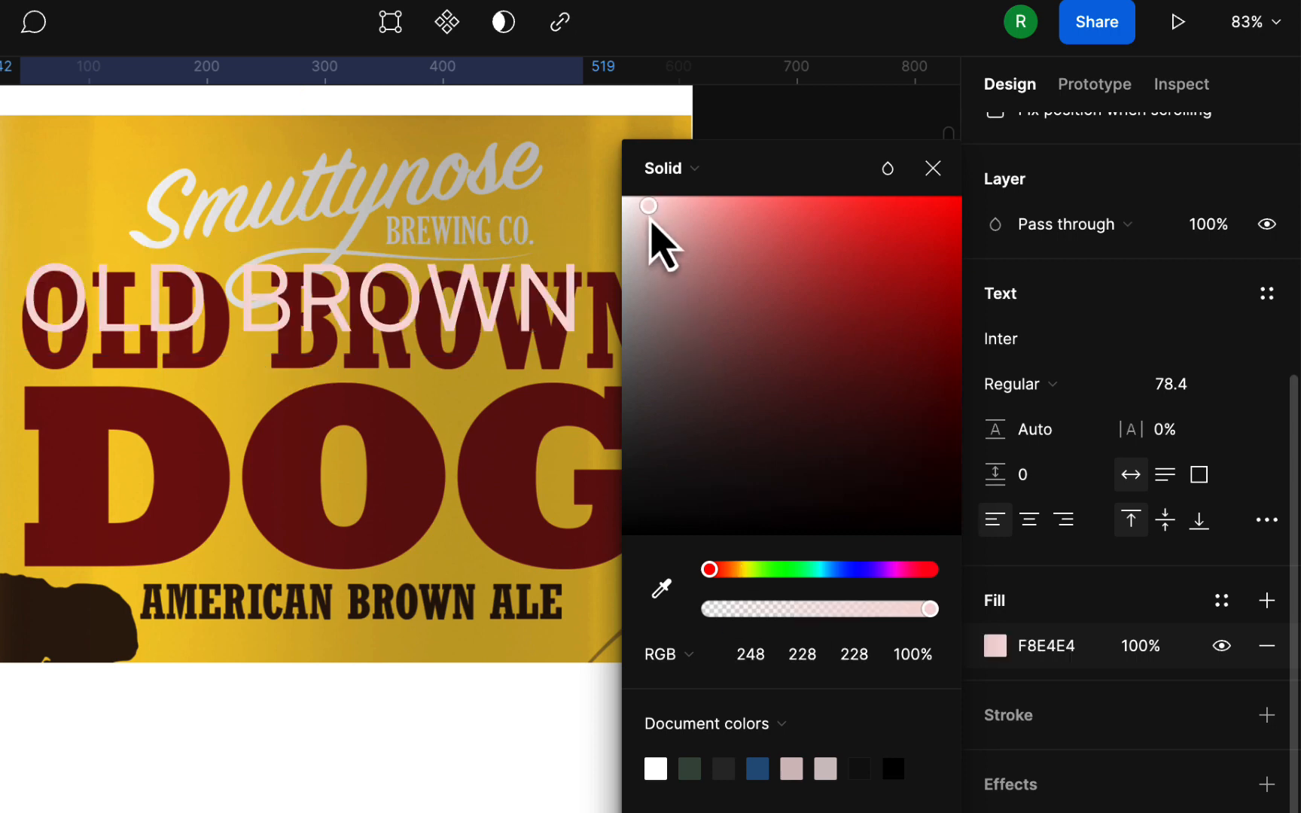
click(698, 218)
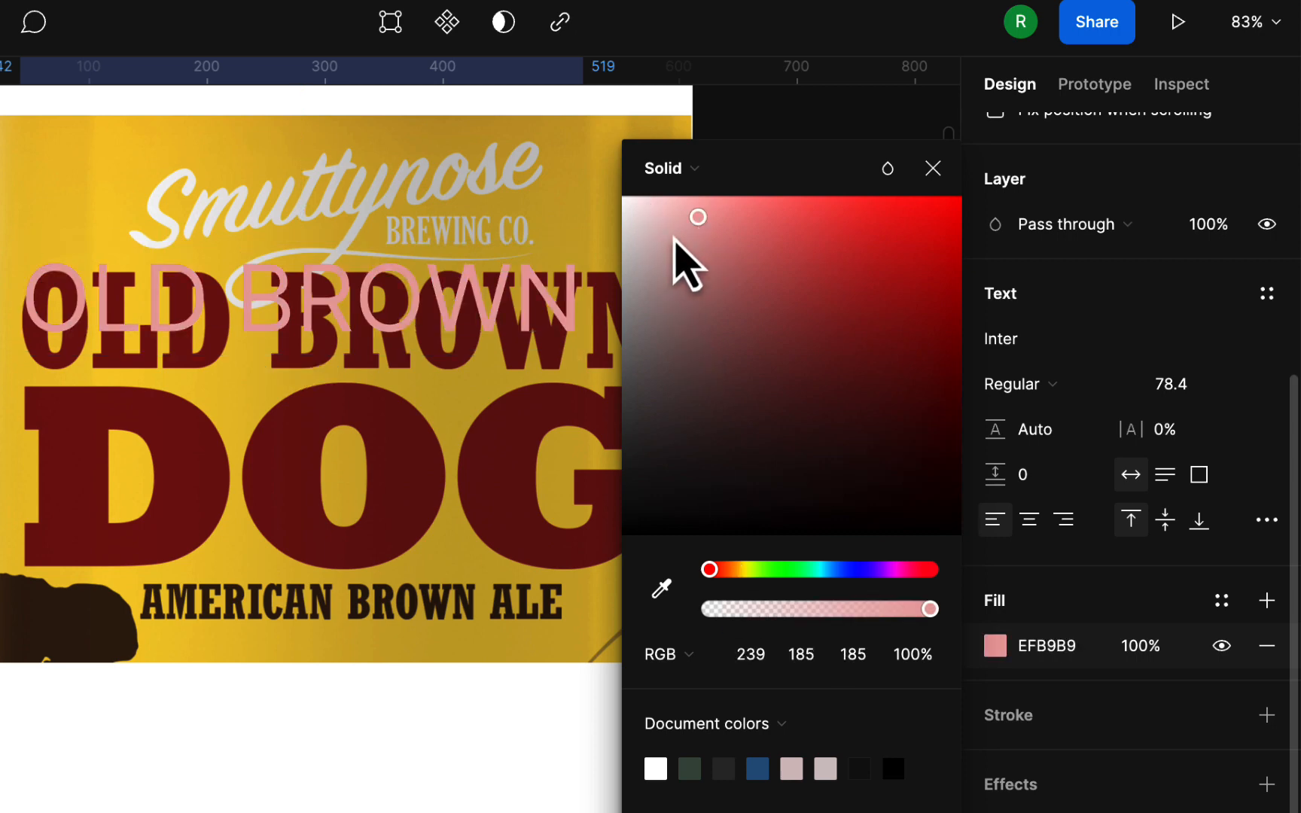
drag(641, 219, 613, 198)
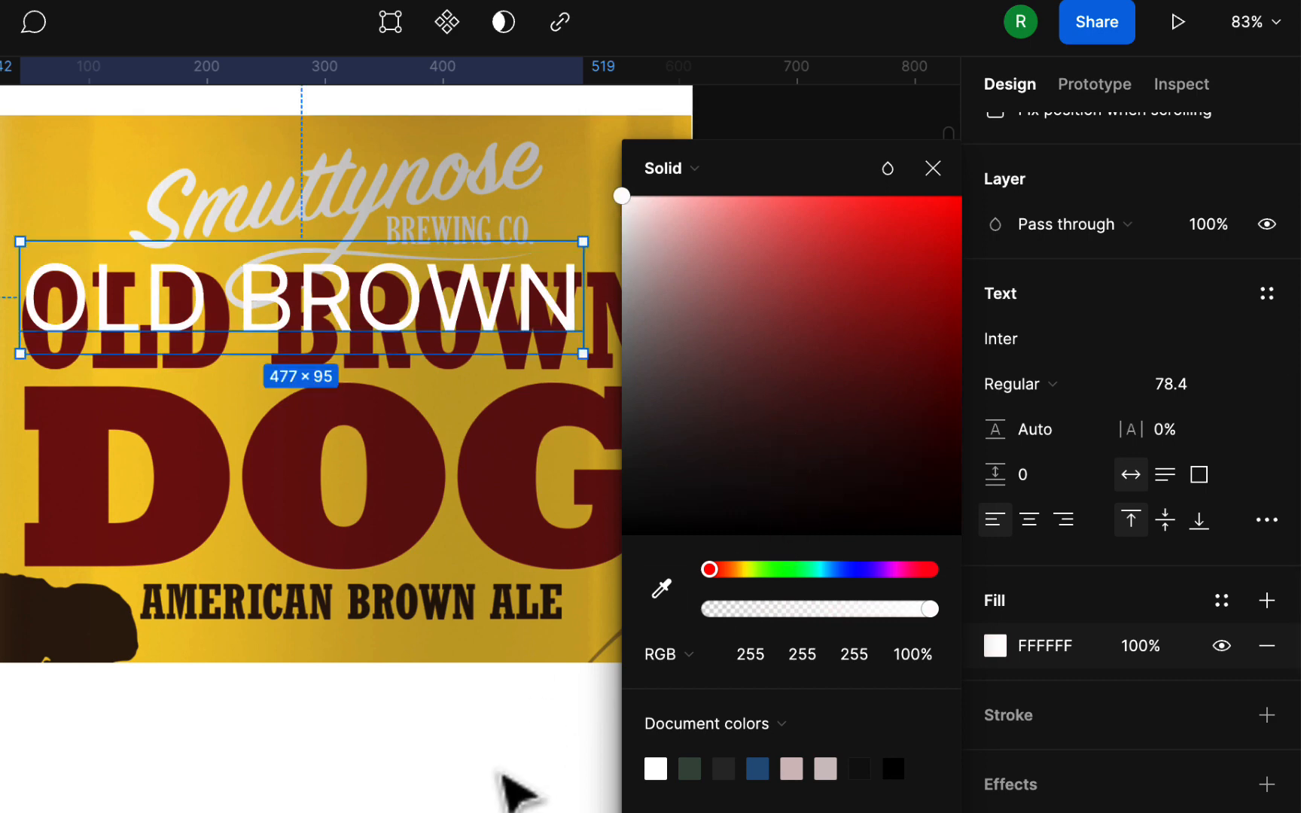
- Duplicate the white OLD BROWN text onto the label's DOG lettering at about X 50, Y 406, and reselect the original text
click(501, 773)
click(499, 299)
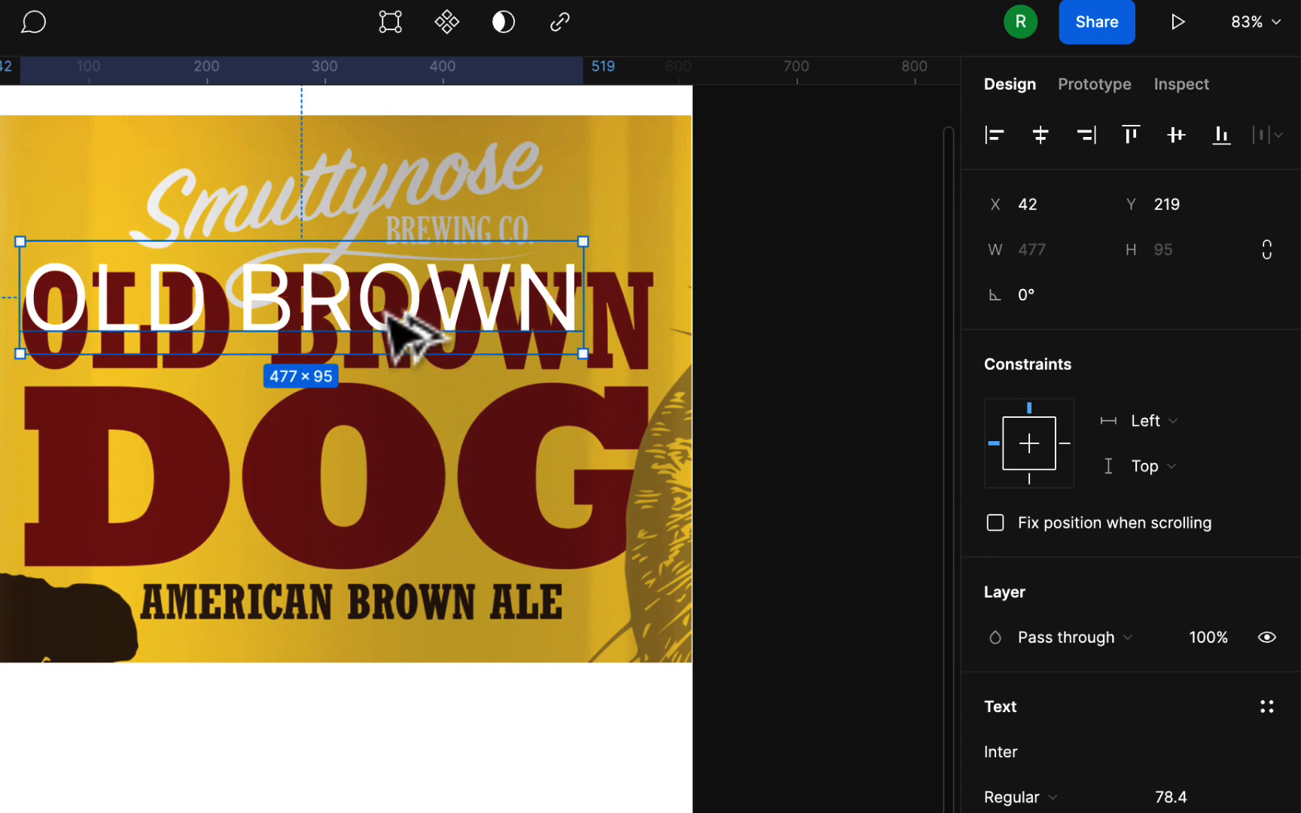
drag(436, 311, 426, 514)
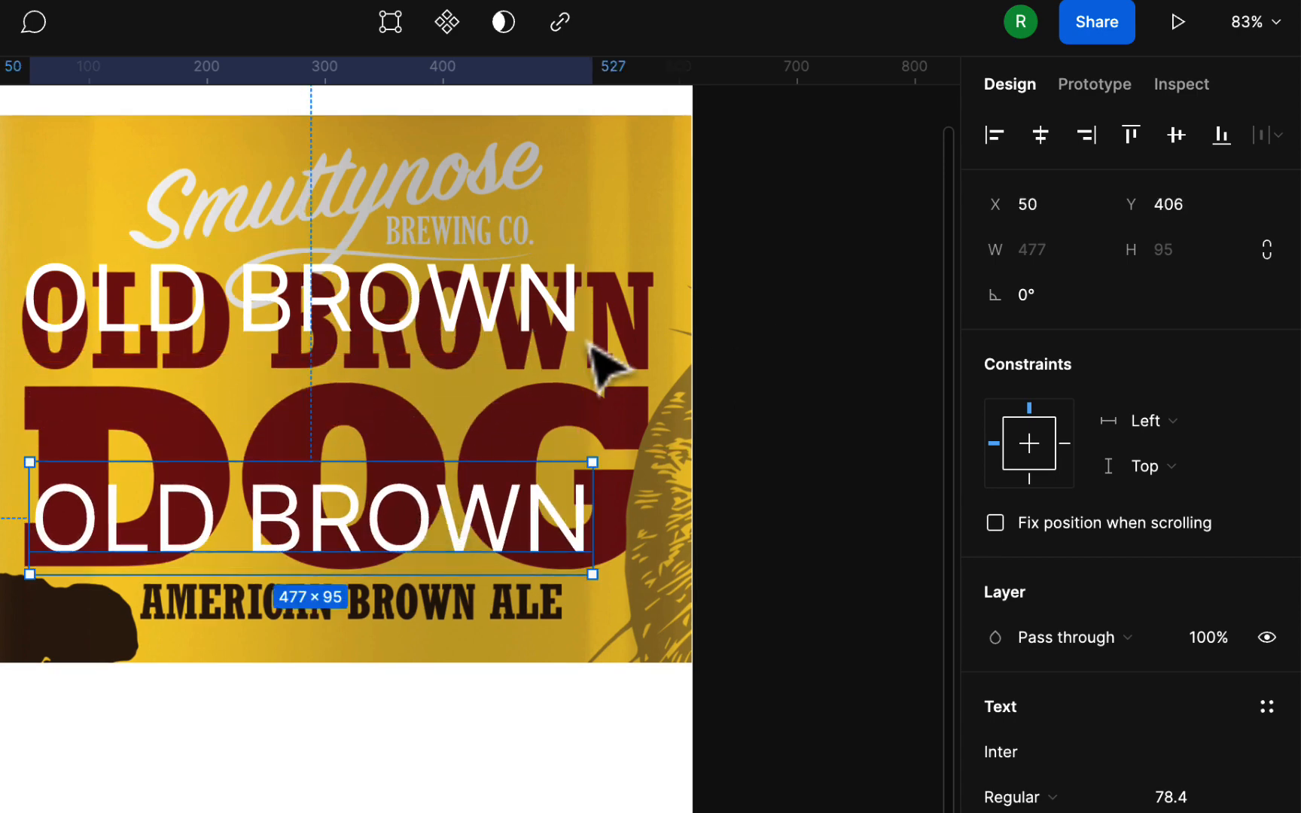
click(547, 305)
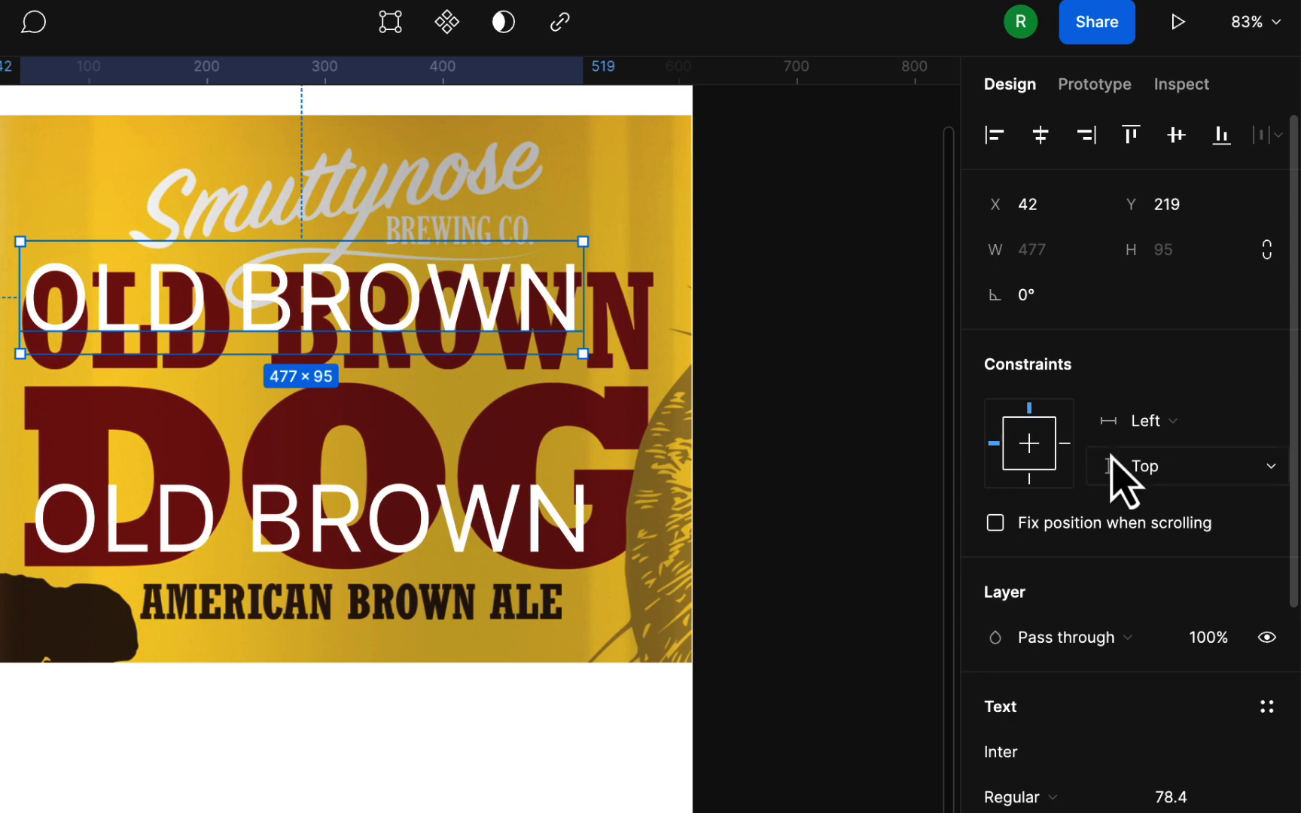
- Change the font of the selected upper OLD BROWN text to Rokkitt
scroll(1112, 471, down, 4)
click(1272, 521)
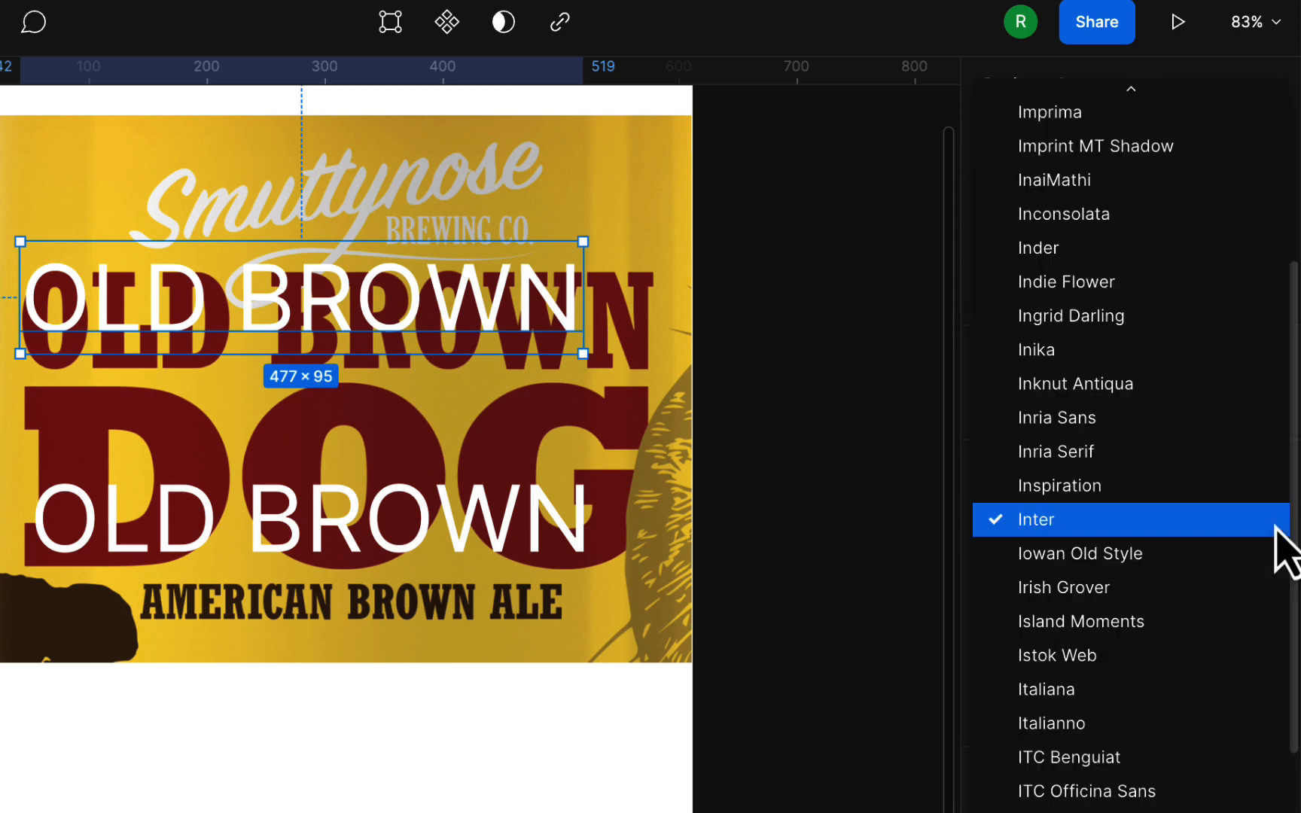
scroll(1275, 526, down, 20)
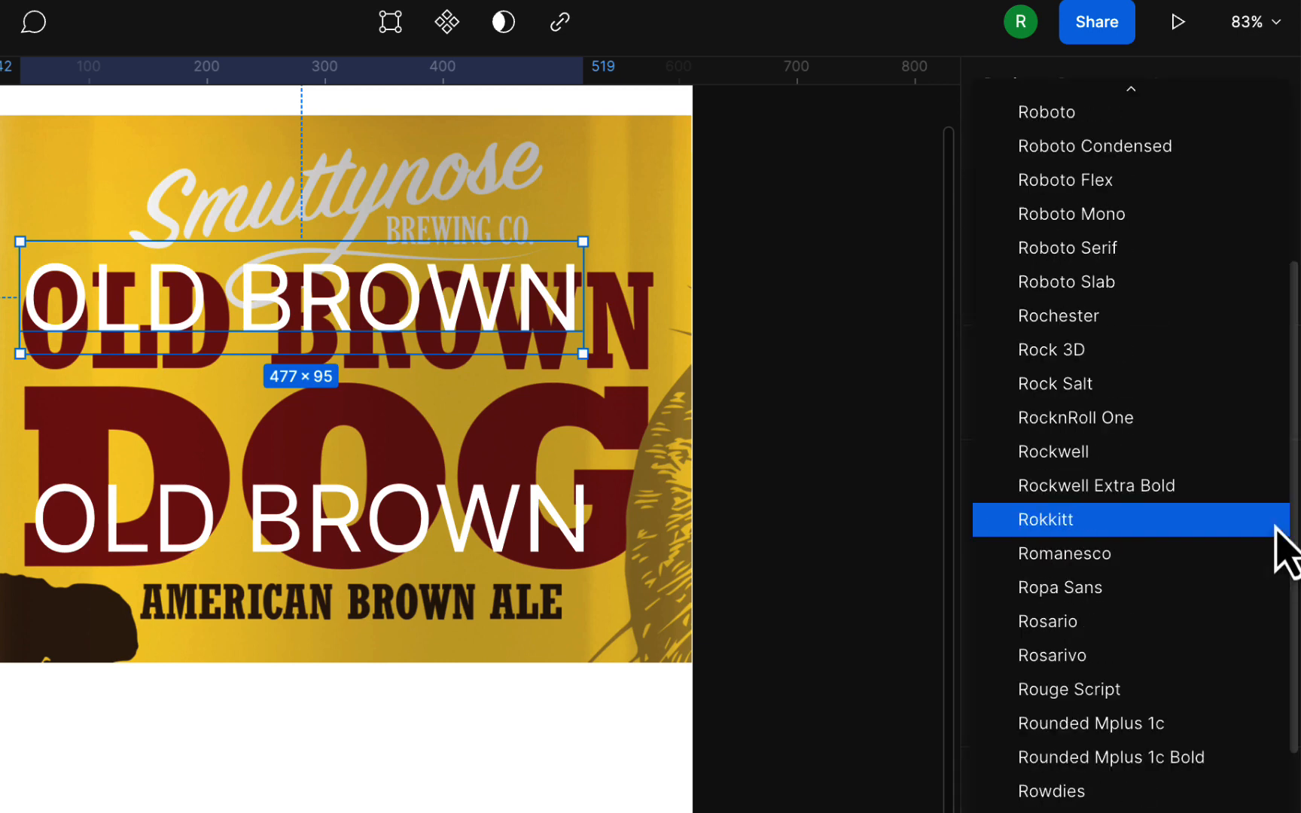
click(1061, 527)
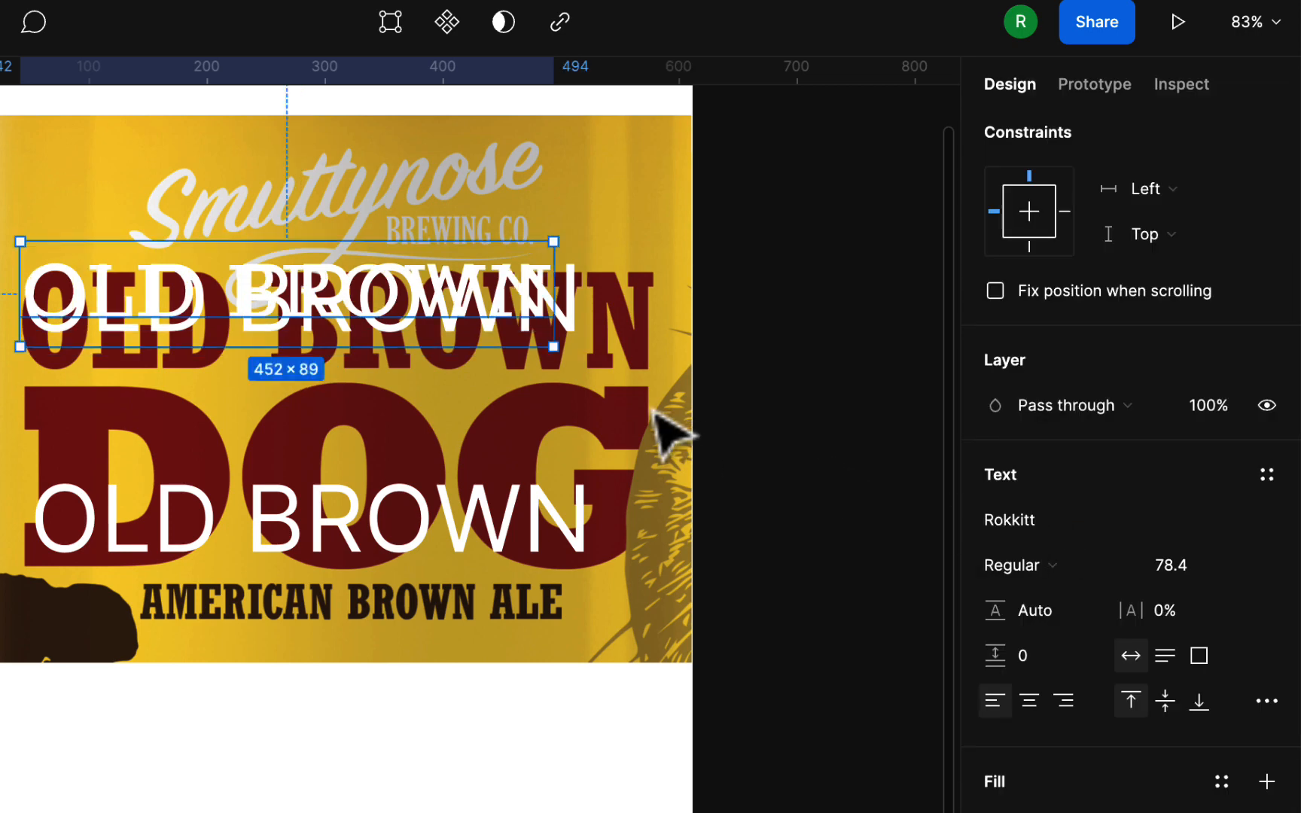
- Move the Rokkitt text aside, delete the duplicate Inter text beneath it, and return the Rokkitt text to the label's OLD BROWN lettering at about X 50
drag(515, 331, 595, 430)
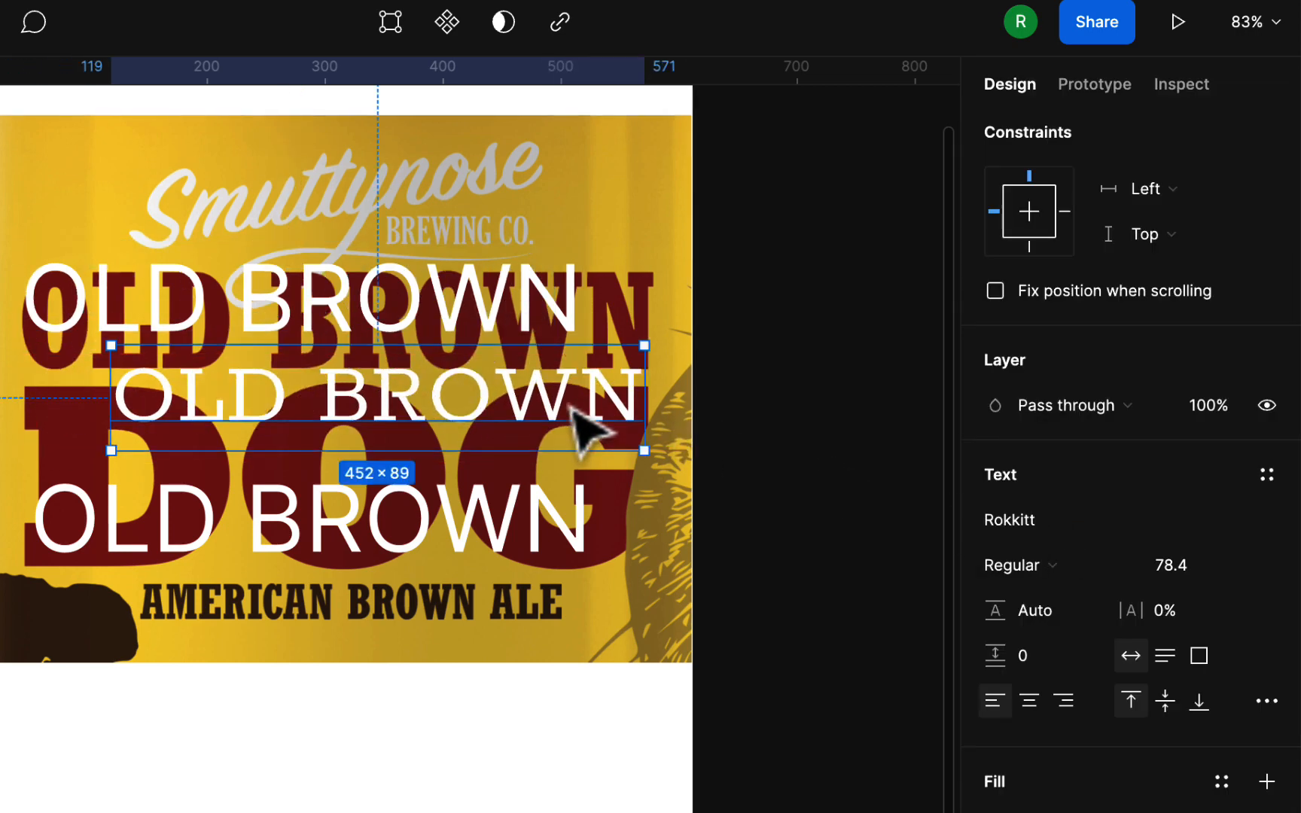
click(435, 307)
key(Delete)
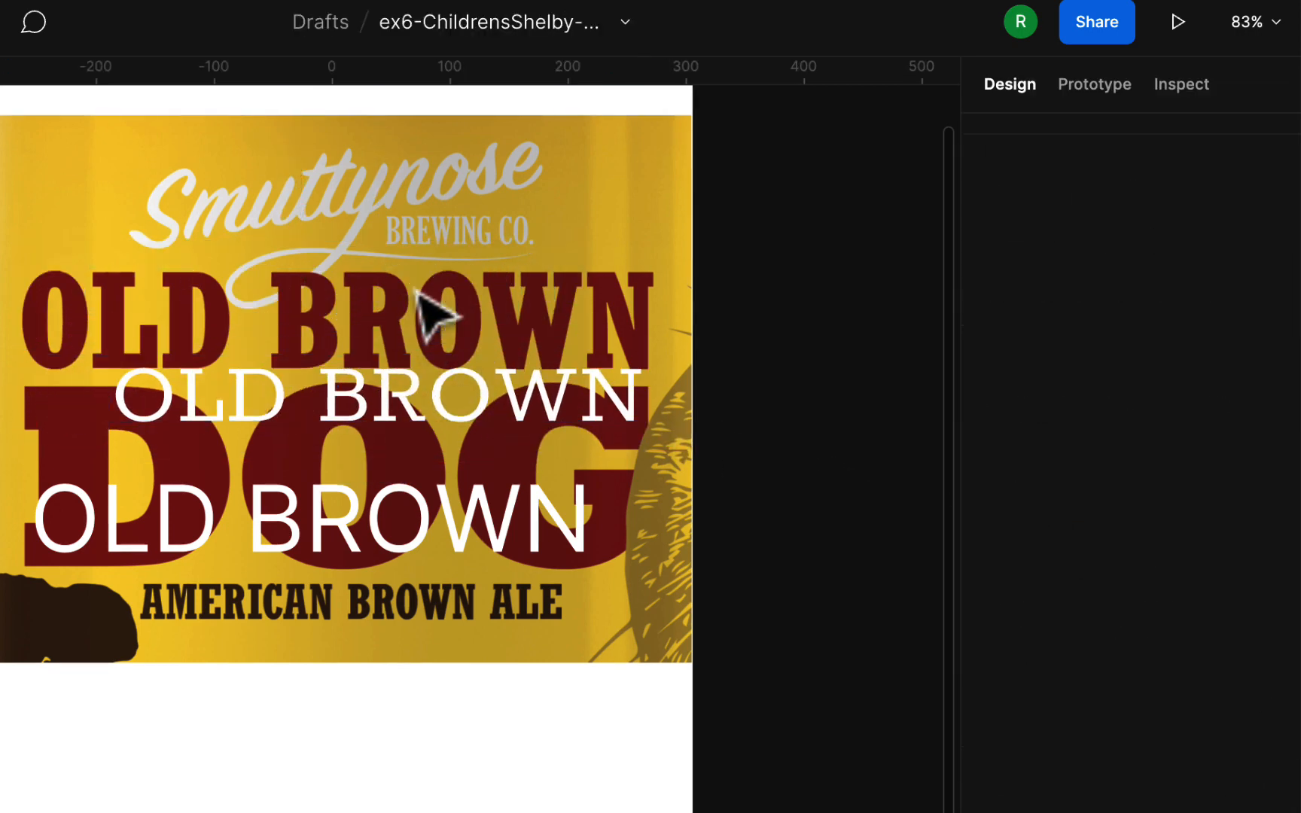
drag(407, 411, 341, 327)
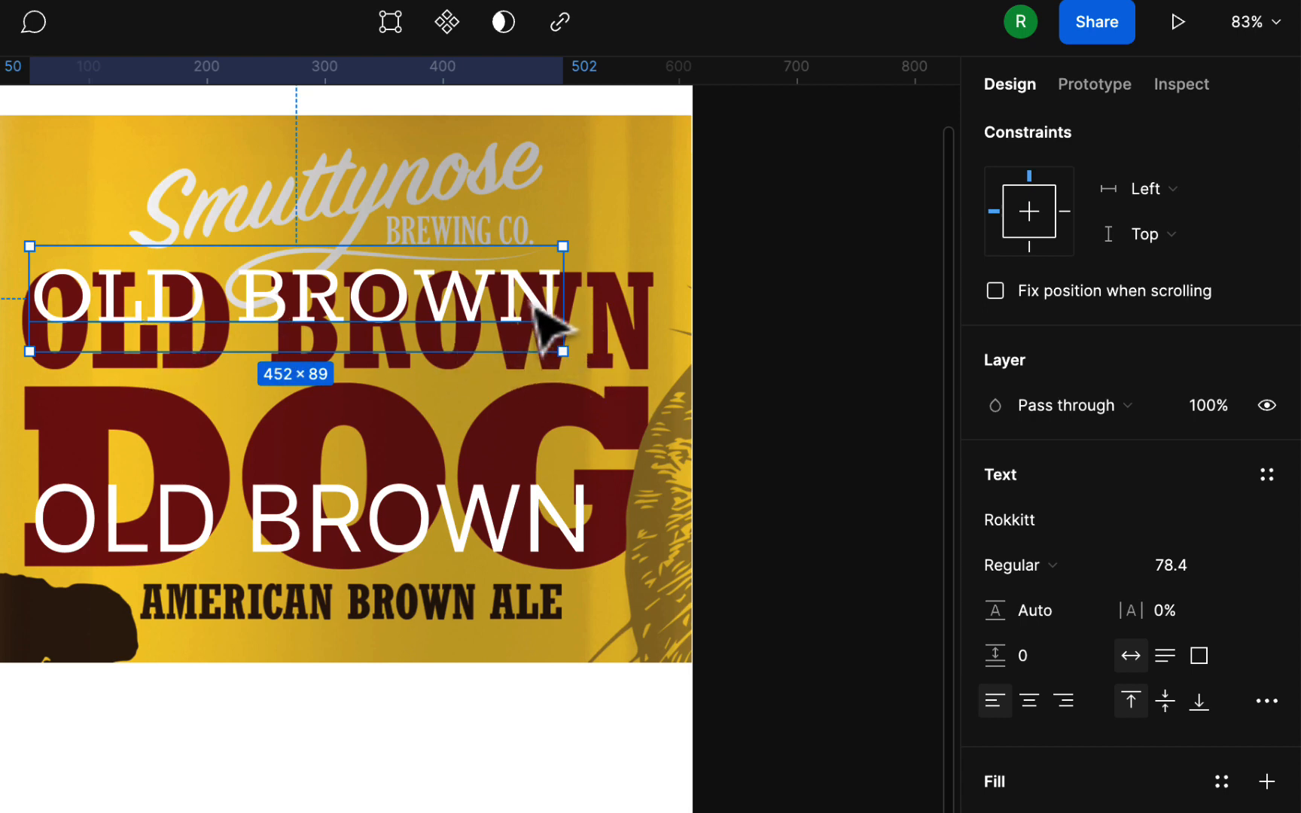
- Change the font of the Inter OLD BROWN text over the label's DOG lettering to Hanuman
click(478, 545)
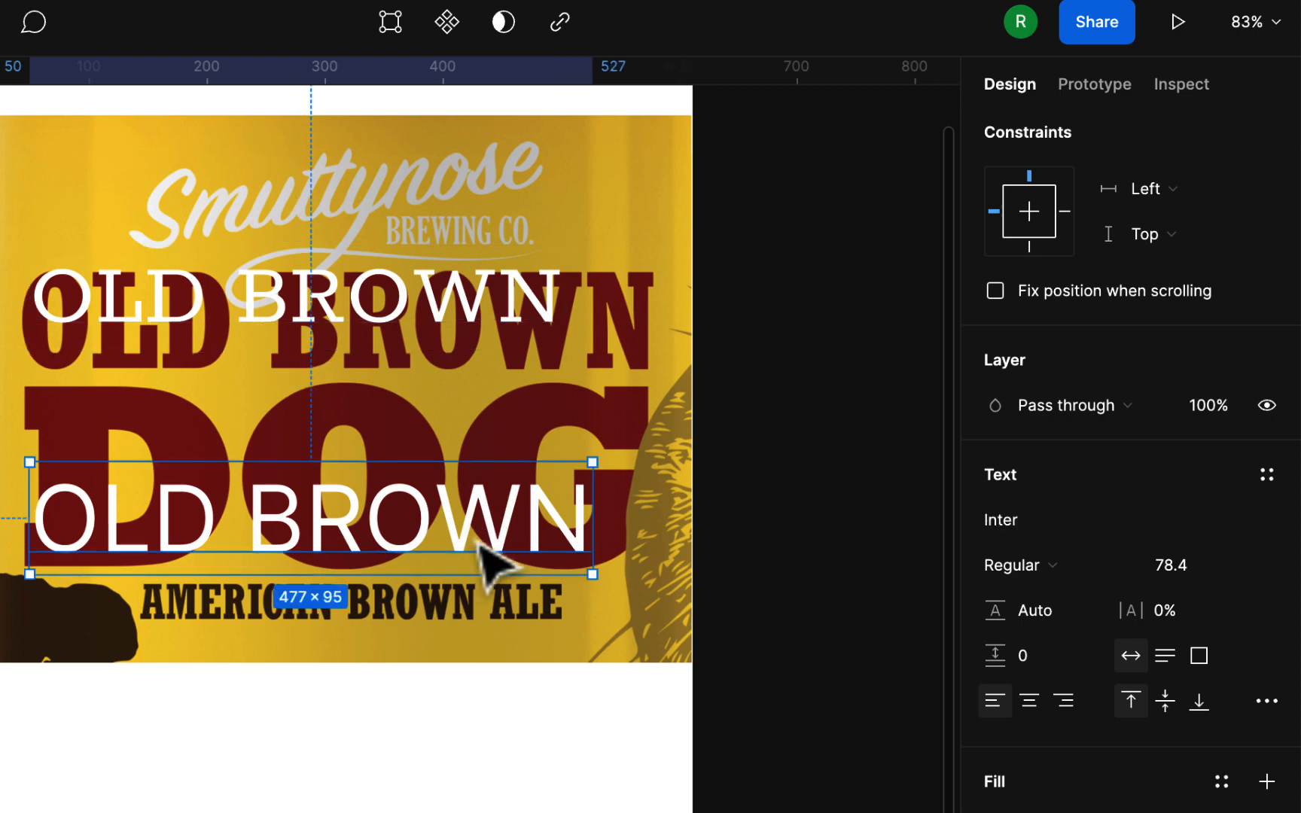
click(1125, 568)
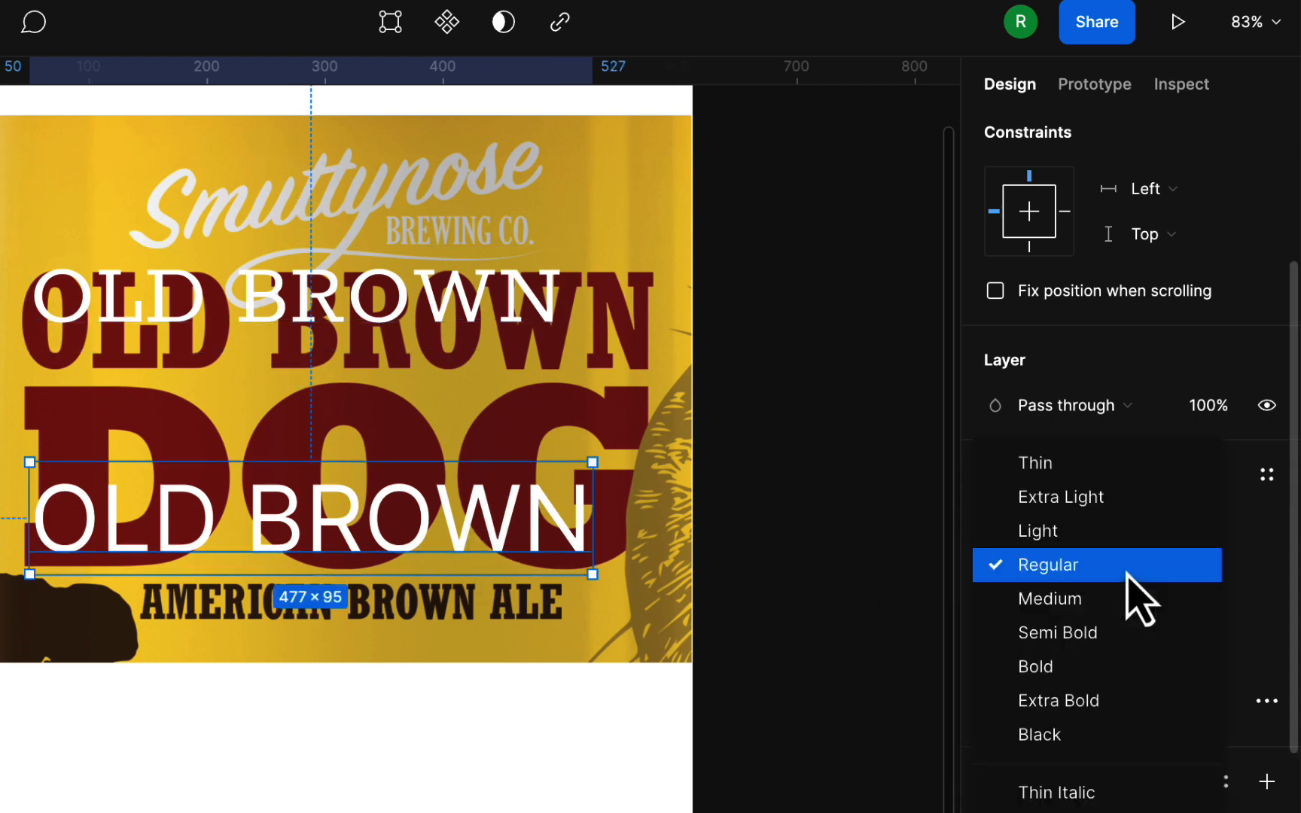
click(1126, 574)
click(1276, 531)
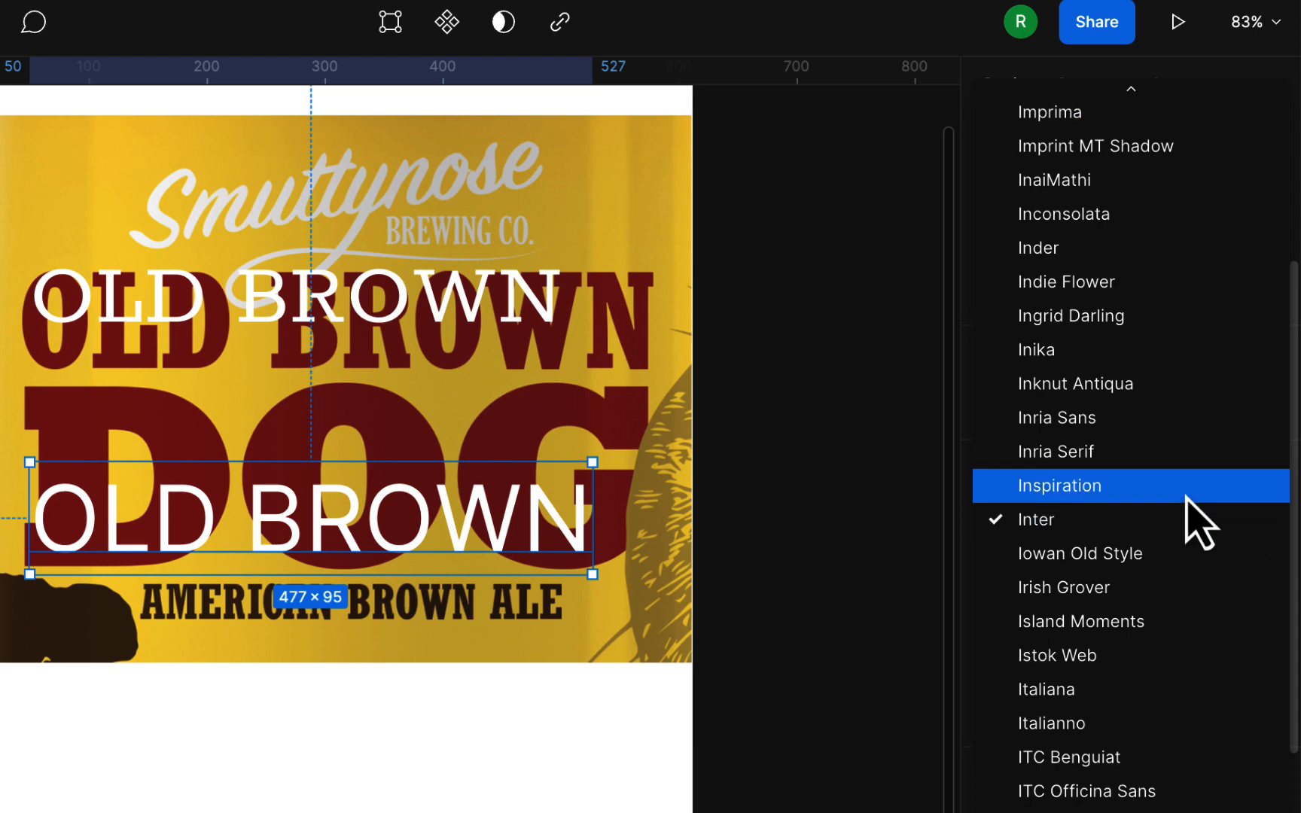
scroll(1188, 498, up, 15)
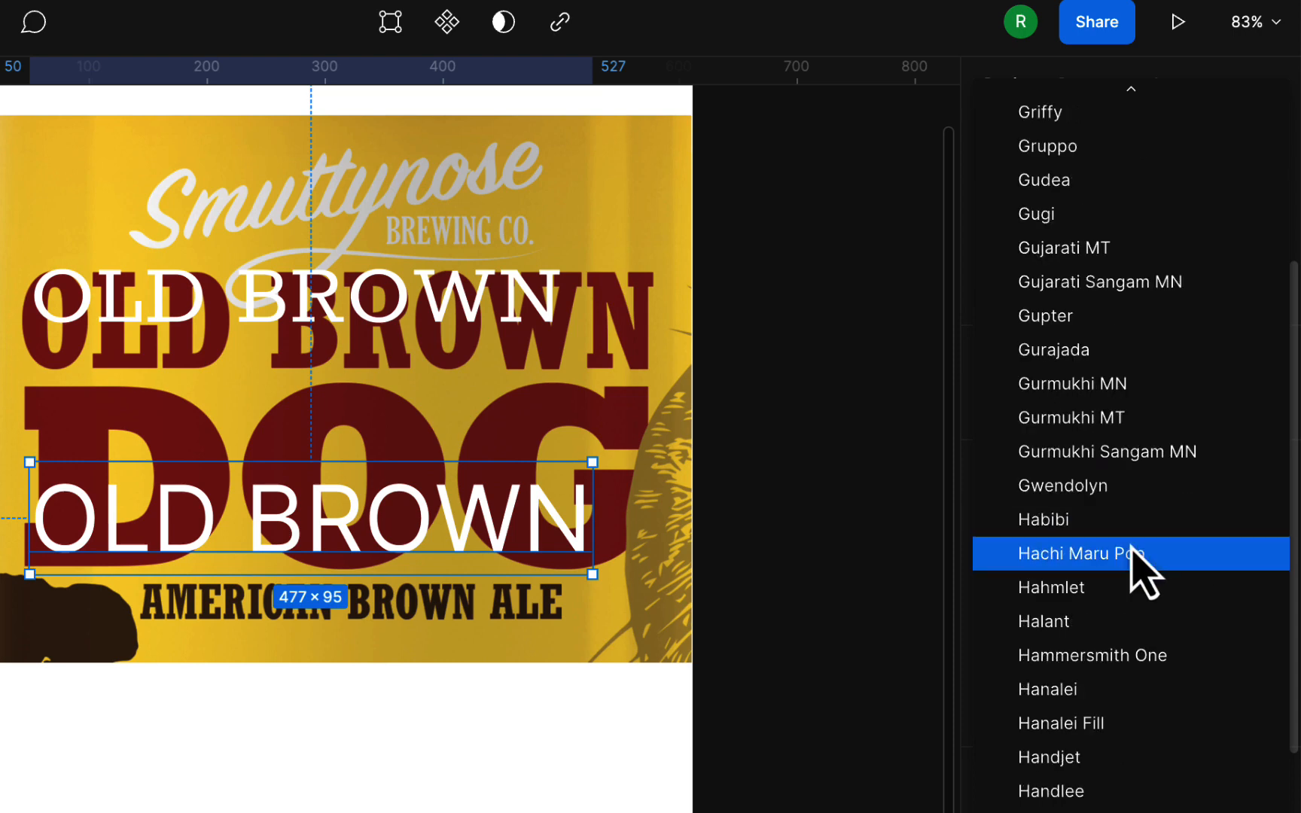
scroll(1133, 572, down, 5)
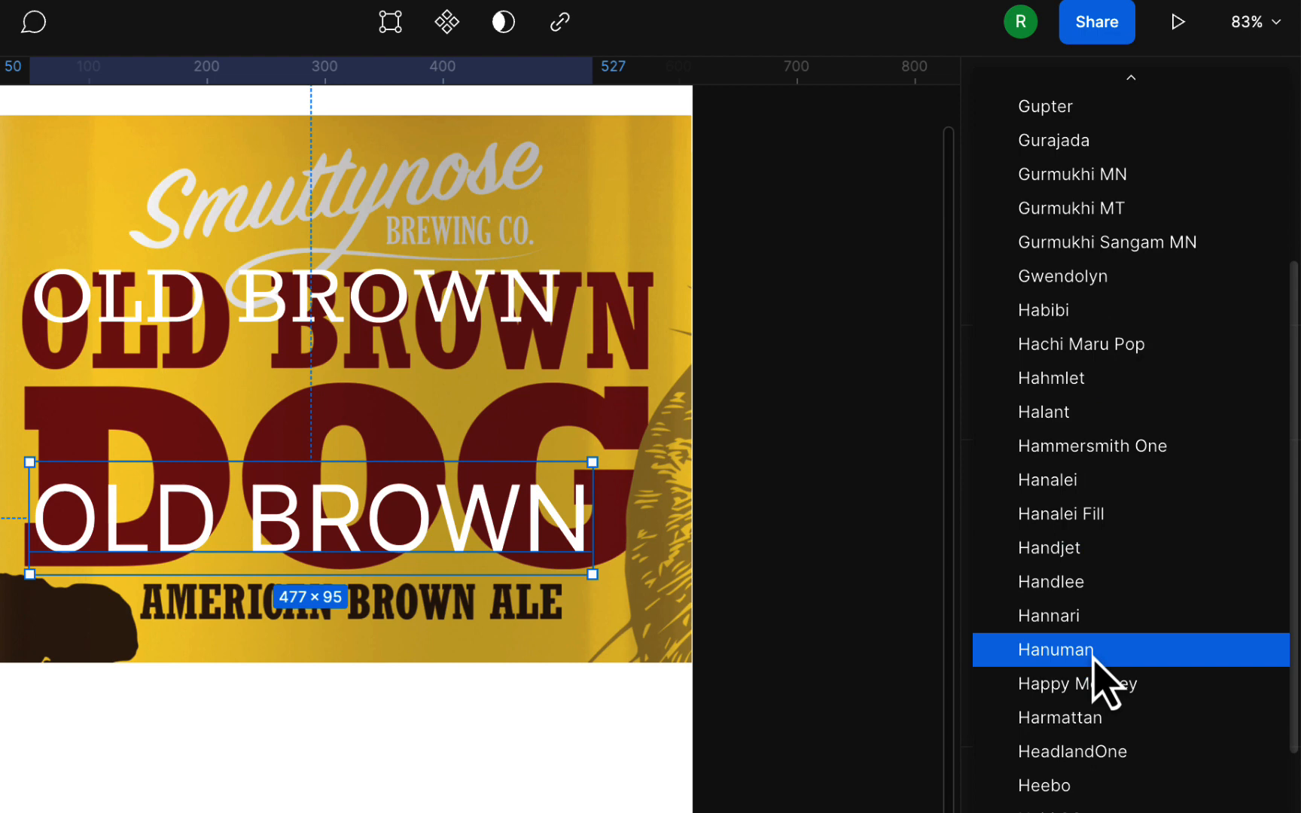
click(1093, 651)
- Place the Hanuman text just below the label's OLD BROWN lettering at about X 50 and set its weight to Black
drag(591, 497, 580, 418)
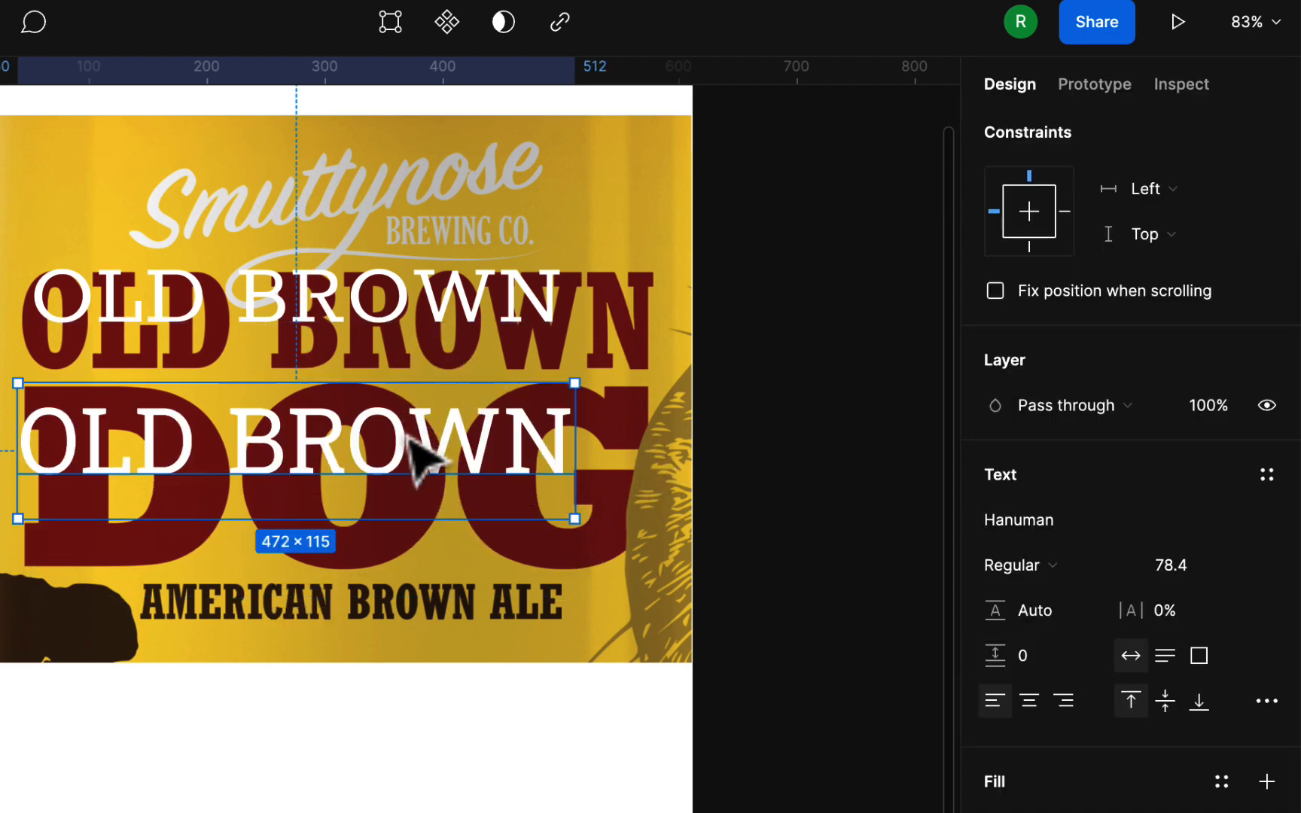
drag(404, 459, 419, 427)
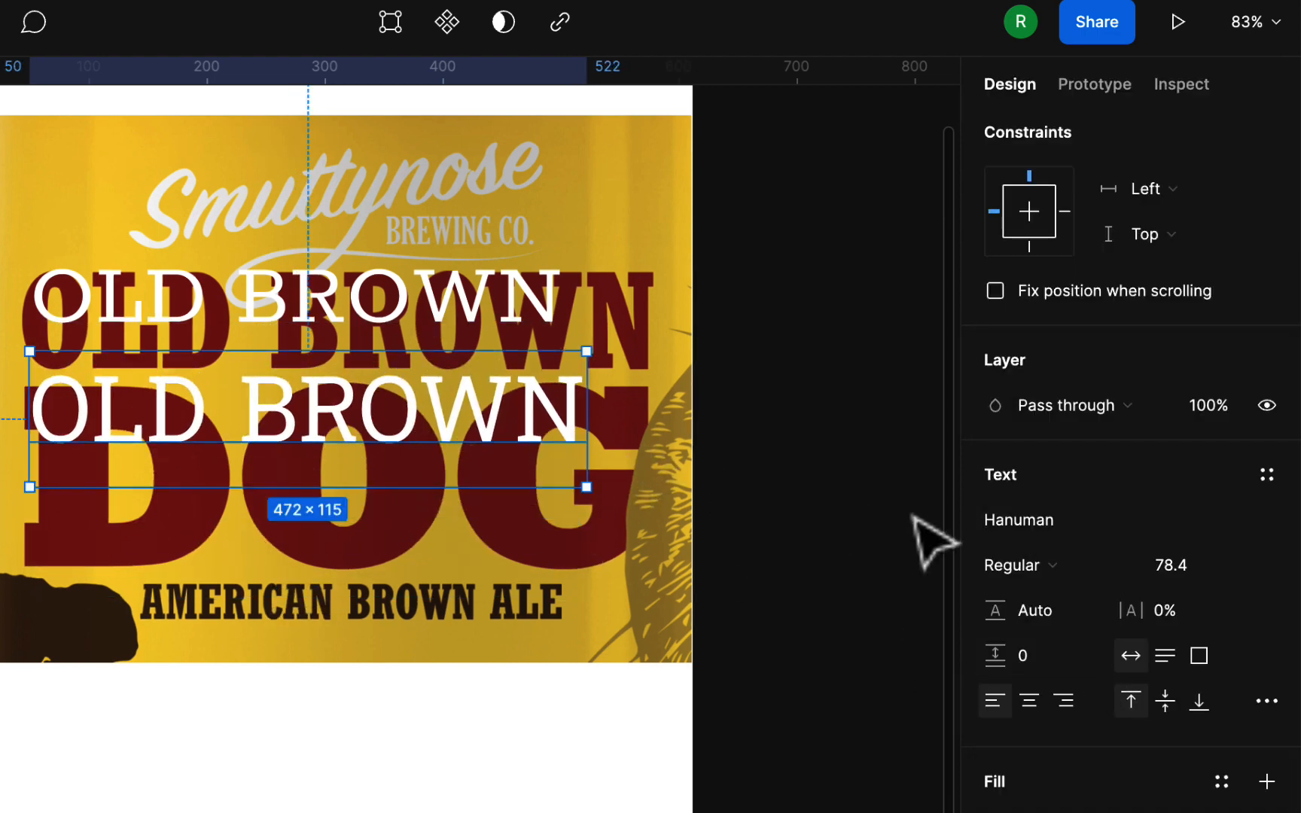
click(1072, 568)
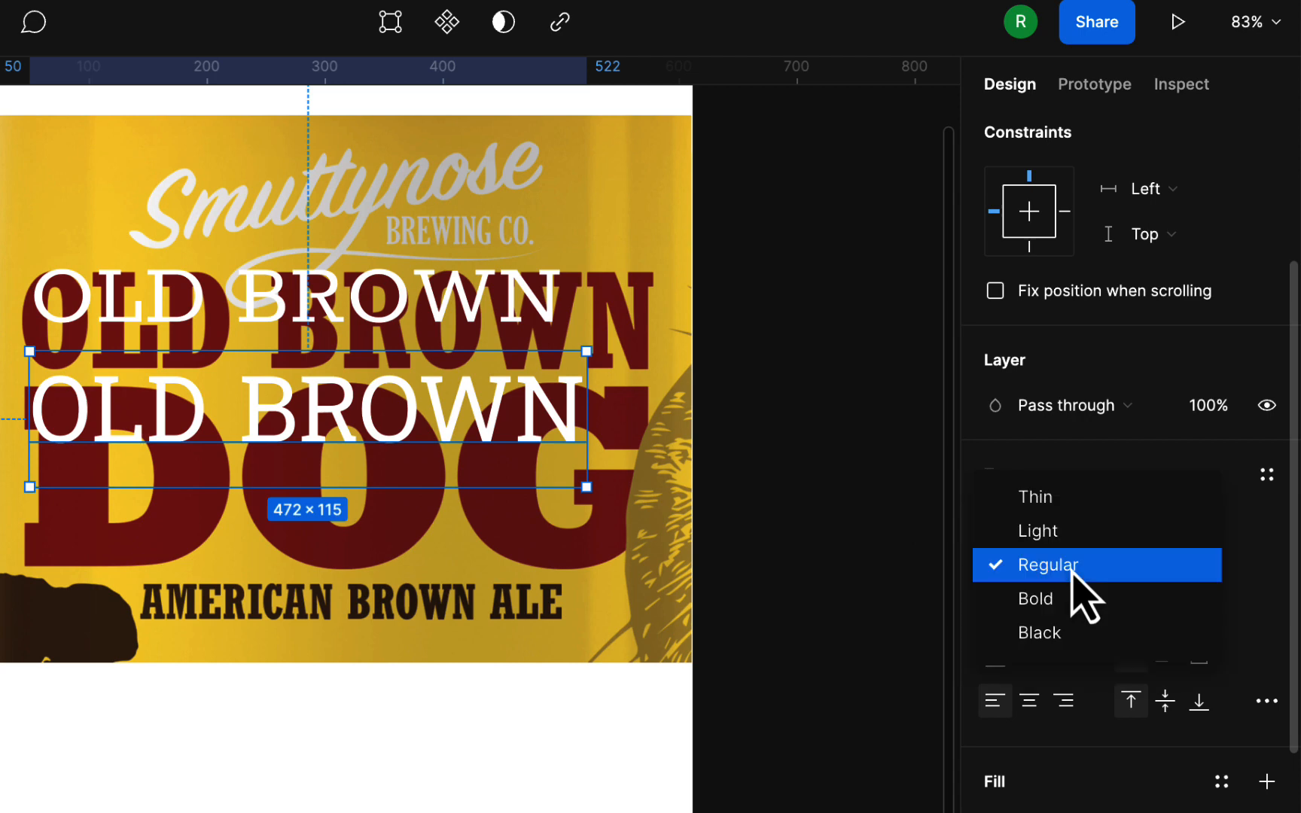
click(1068, 636)
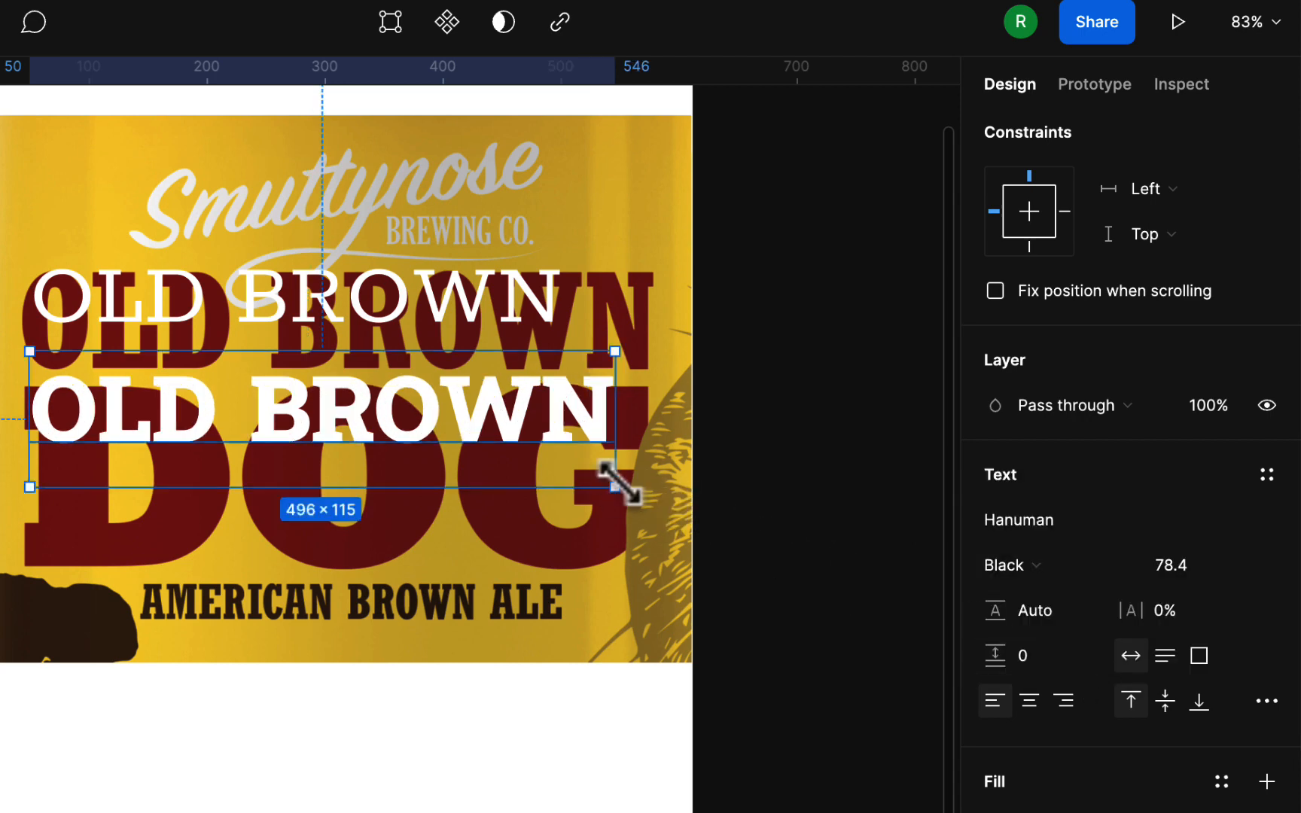
- Move the Rokkitt text up over the Smuttynose script, try the Black weight, and set it to ExtraBold
drag(456, 298, 464, 242)
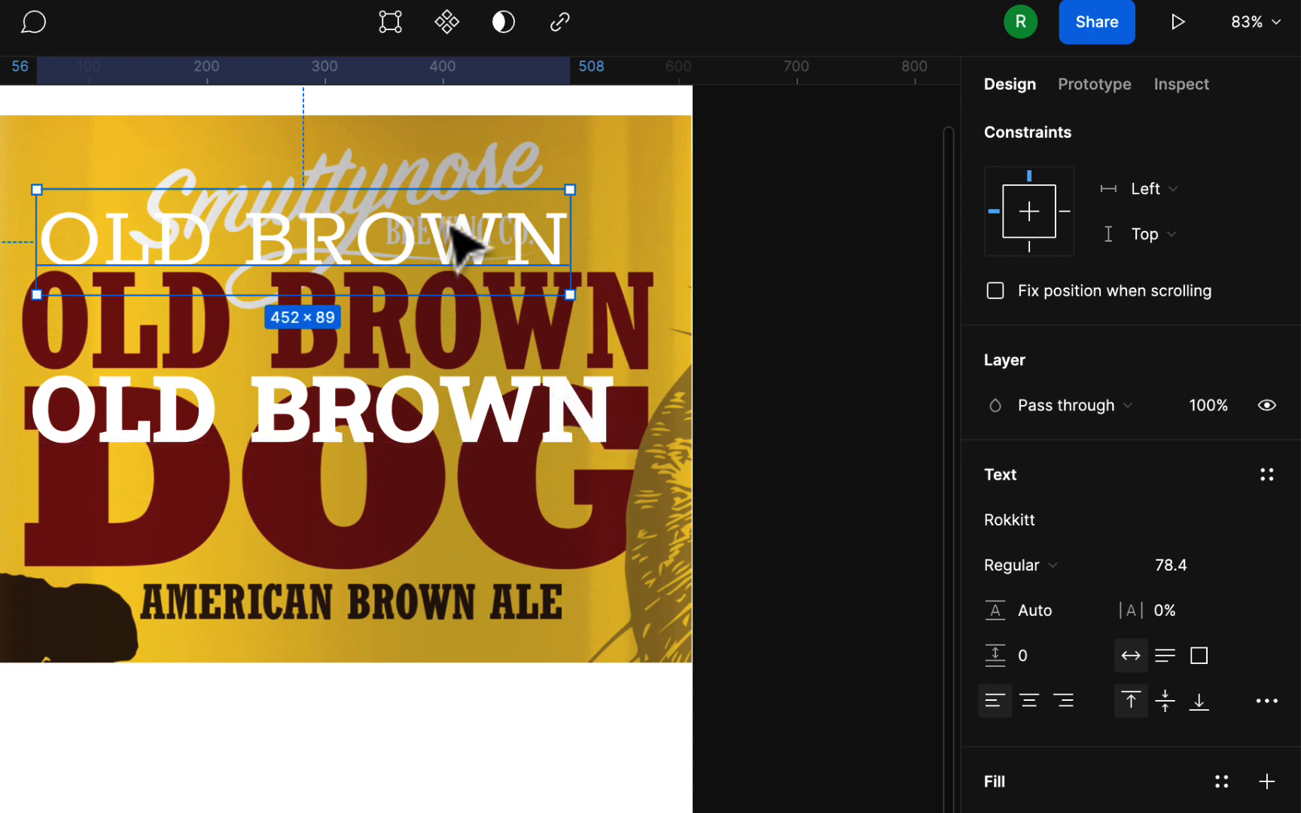
click(1131, 574)
click(1101, 746)
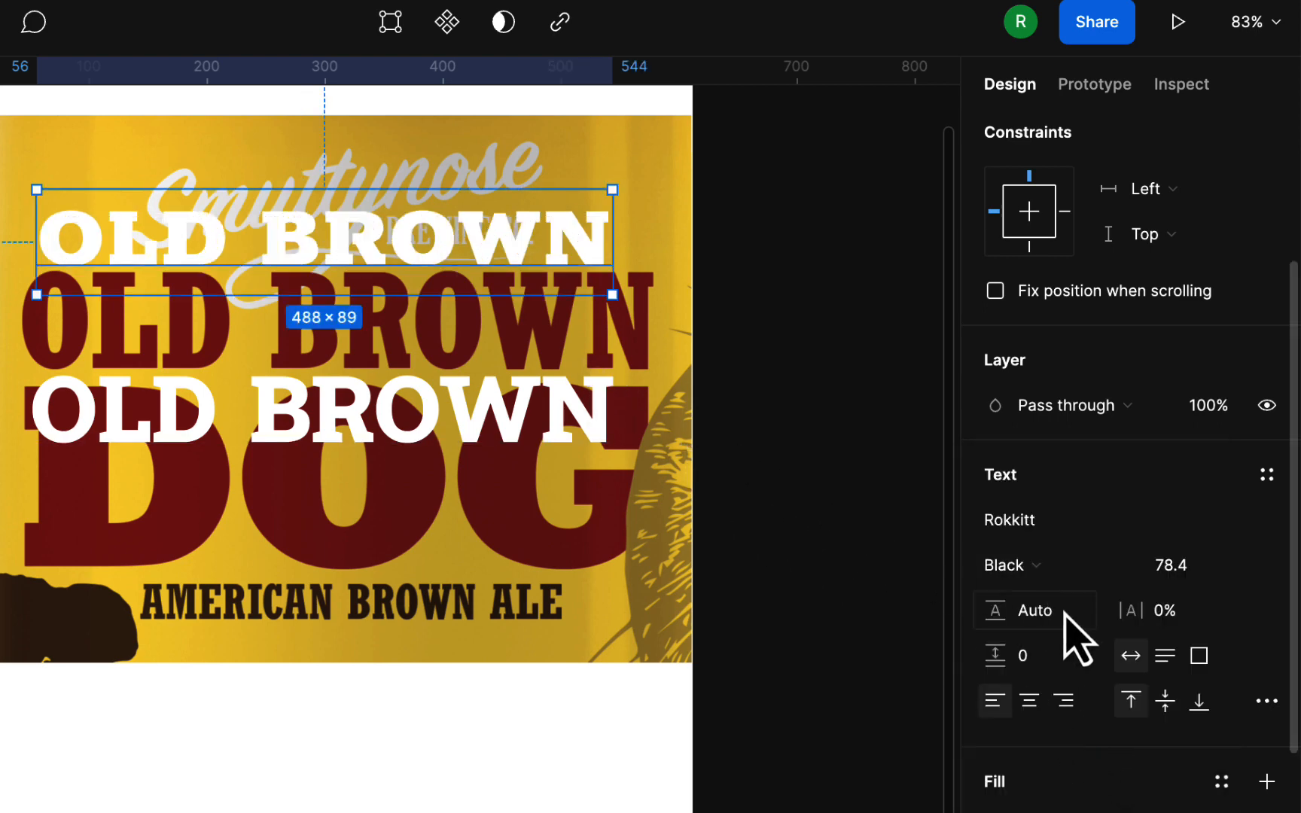
click(1118, 570)
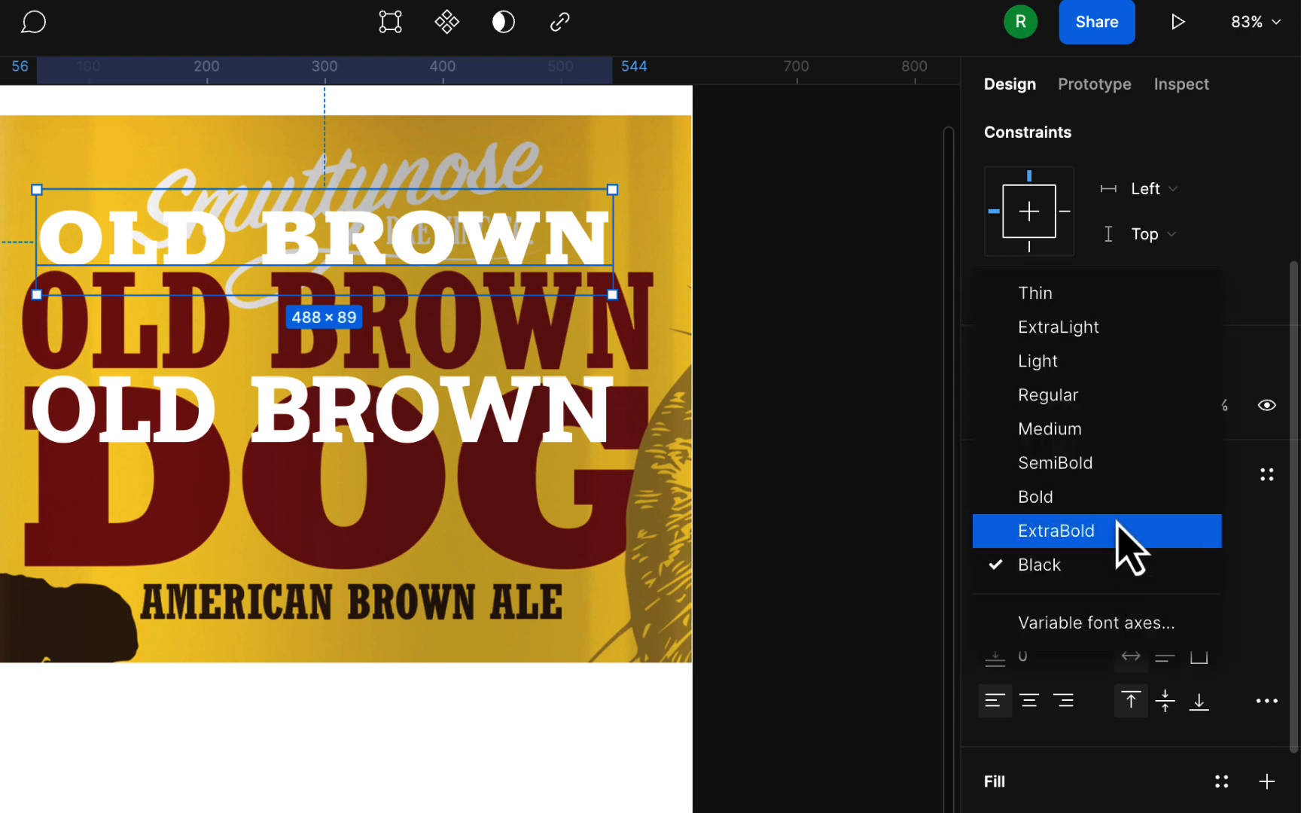
click(1121, 532)
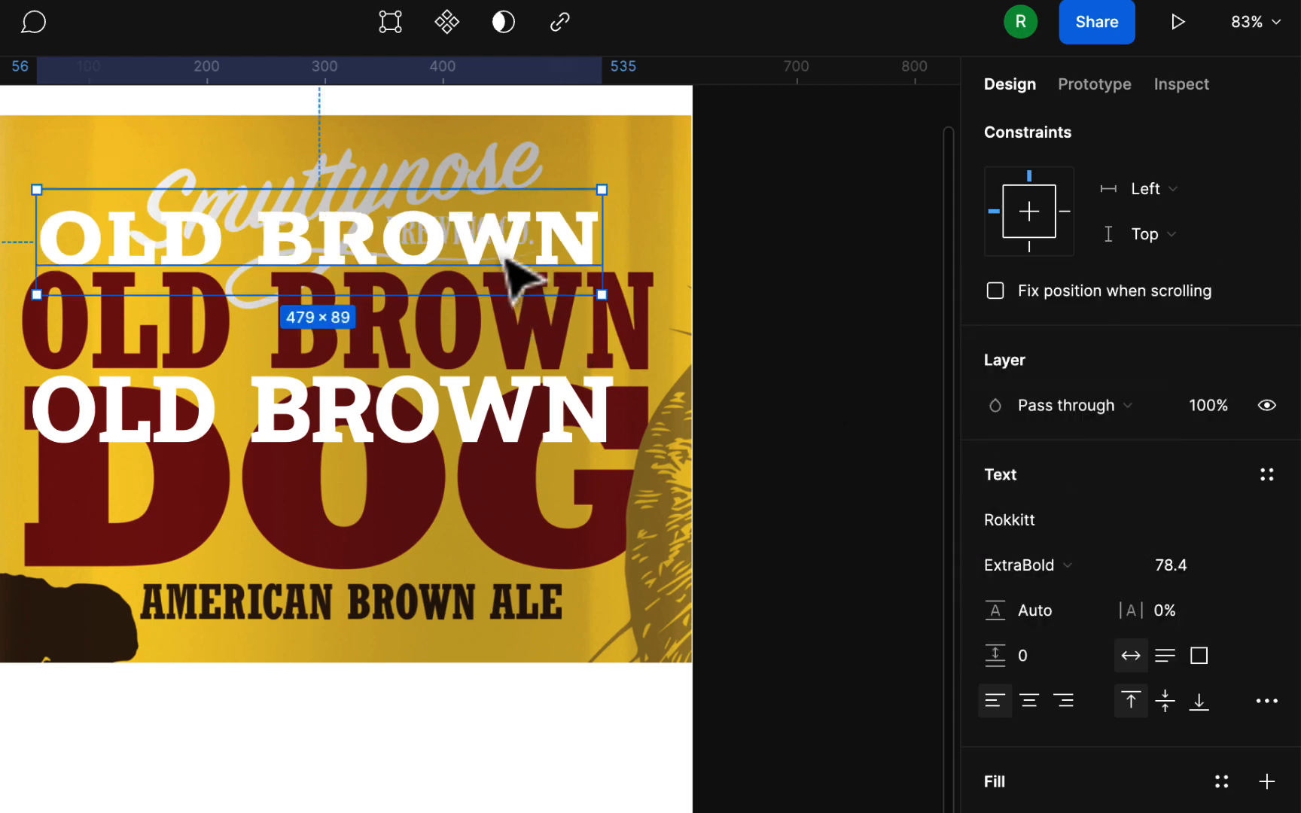
- Place the Rokkitt text directly above the Hanuman text at about X 68 for comparison, and clear the selection
drag(505, 258, 544, 341)
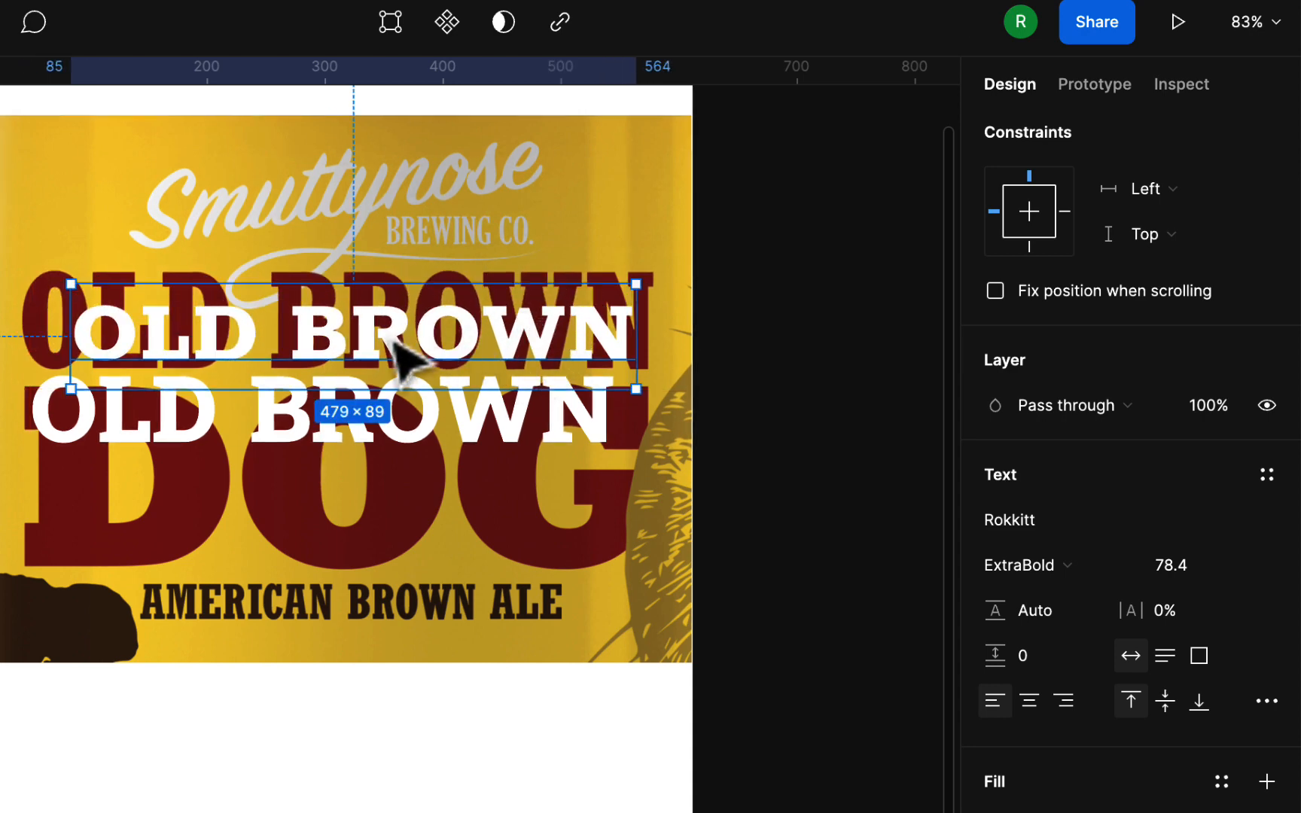
drag(325, 354, 366, 337)
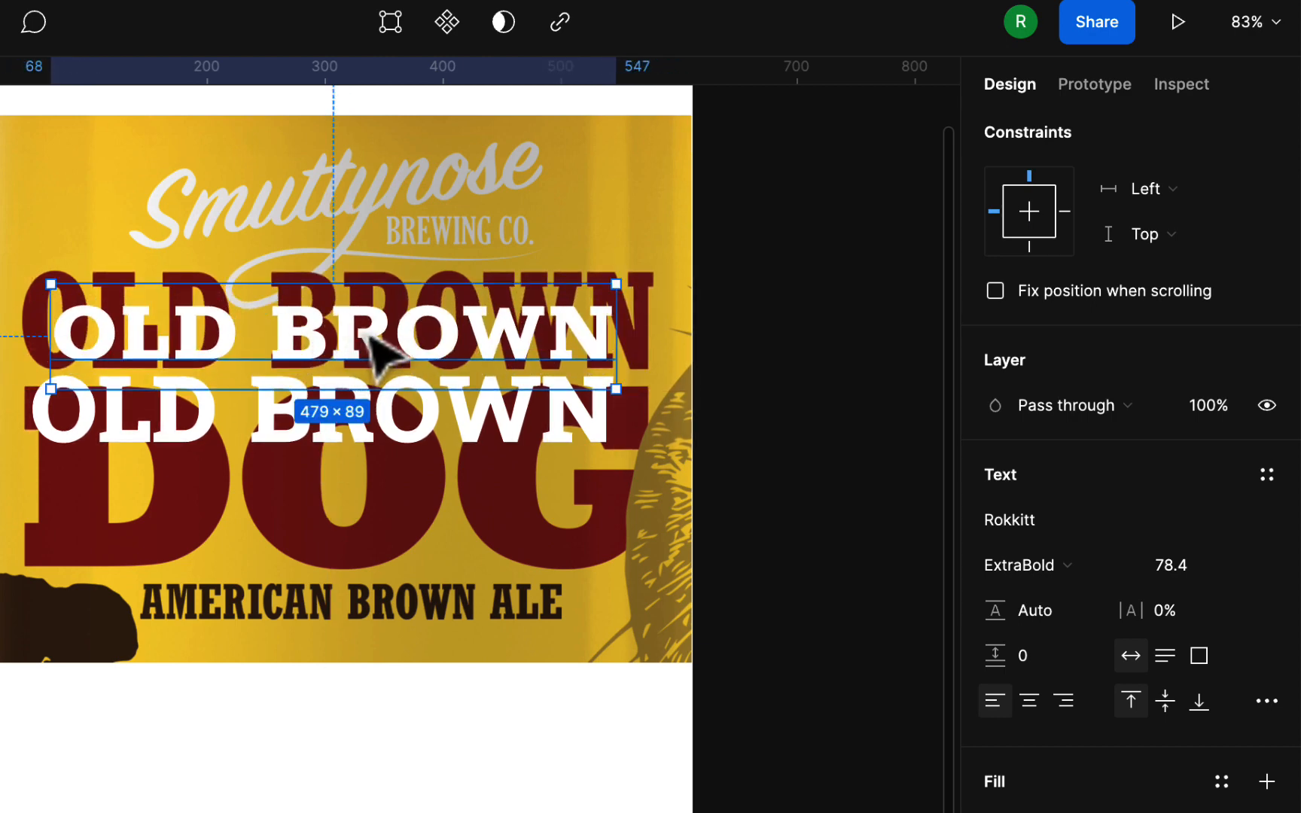
key(Escape)
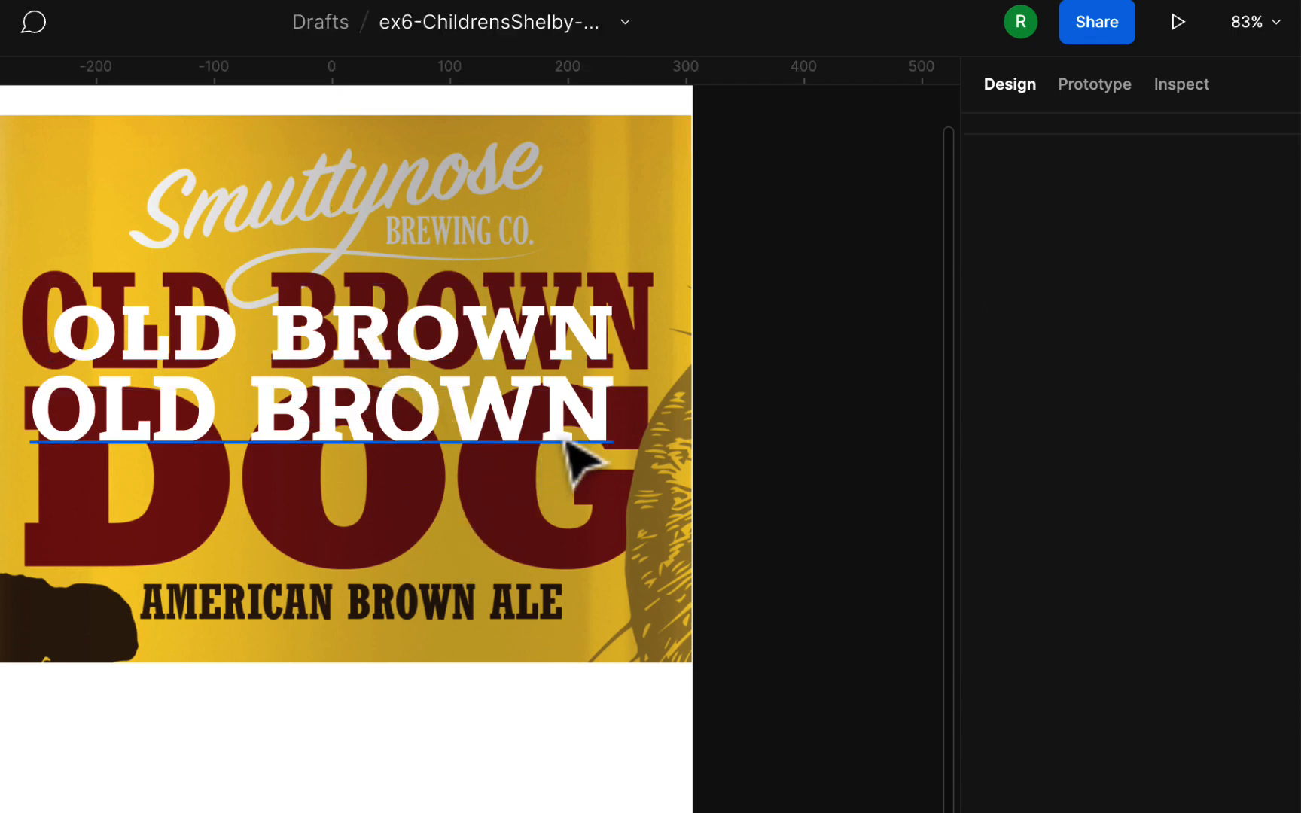
- Delete the Hanuman OLD BROWN text and align the Rokkitt text with the label's OLD BROWN lettering at about X 42, Y 225
click(363, 419)
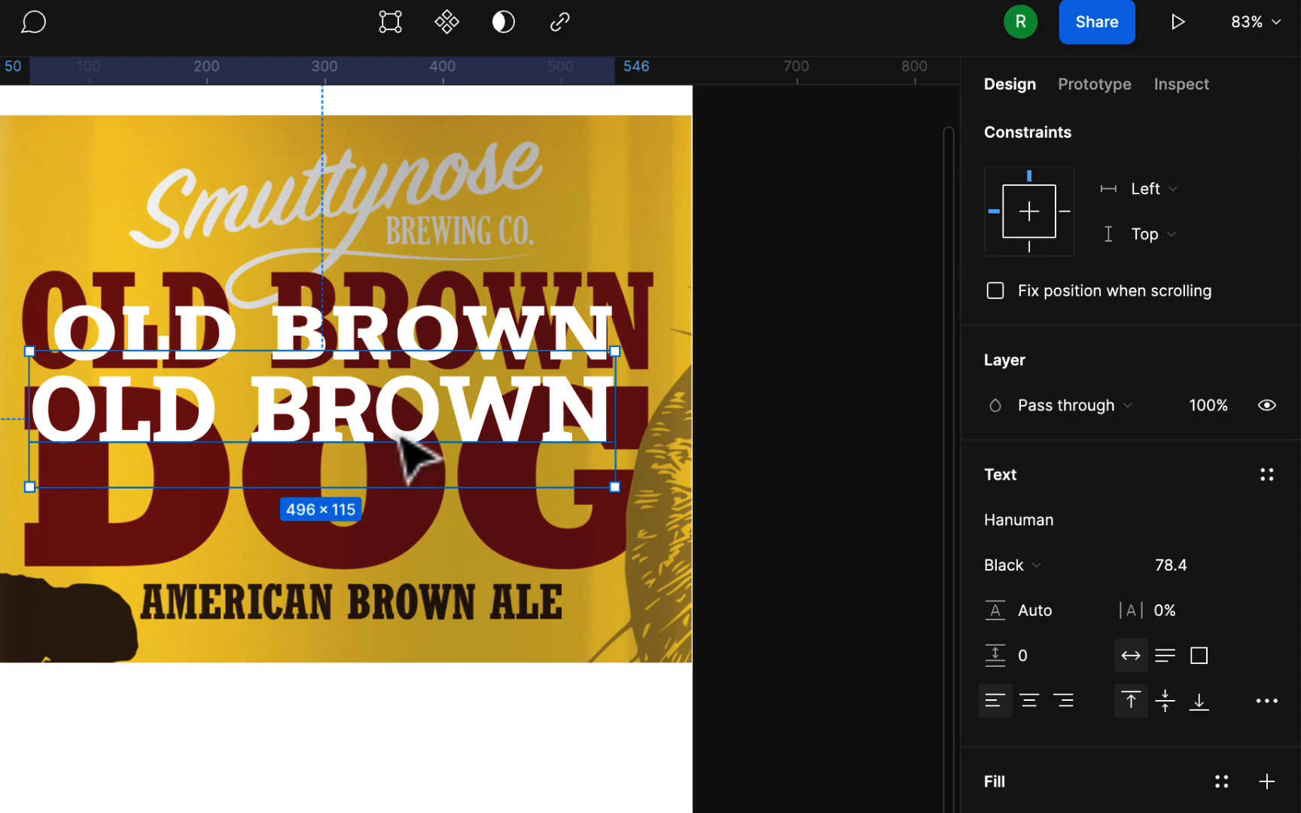
key(Delete)
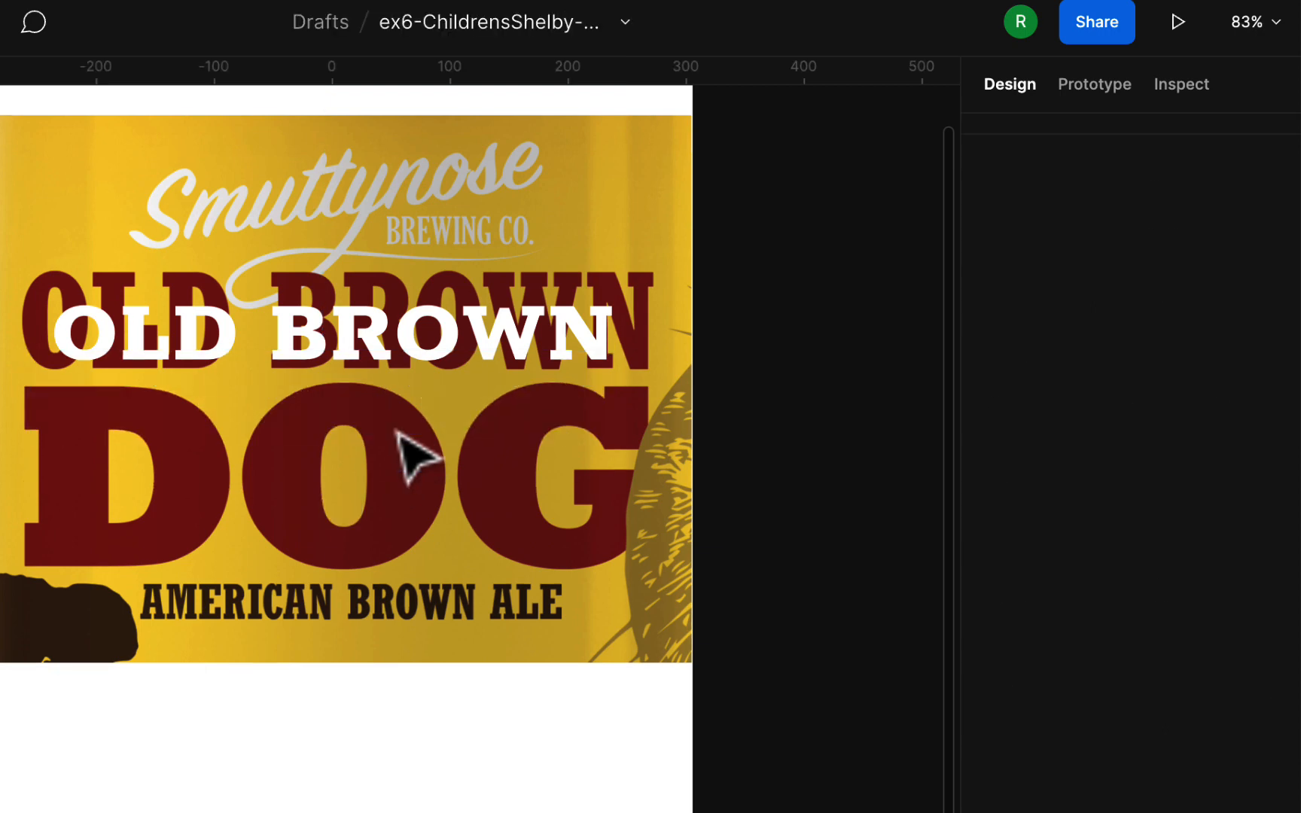
drag(369, 341, 340, 308)
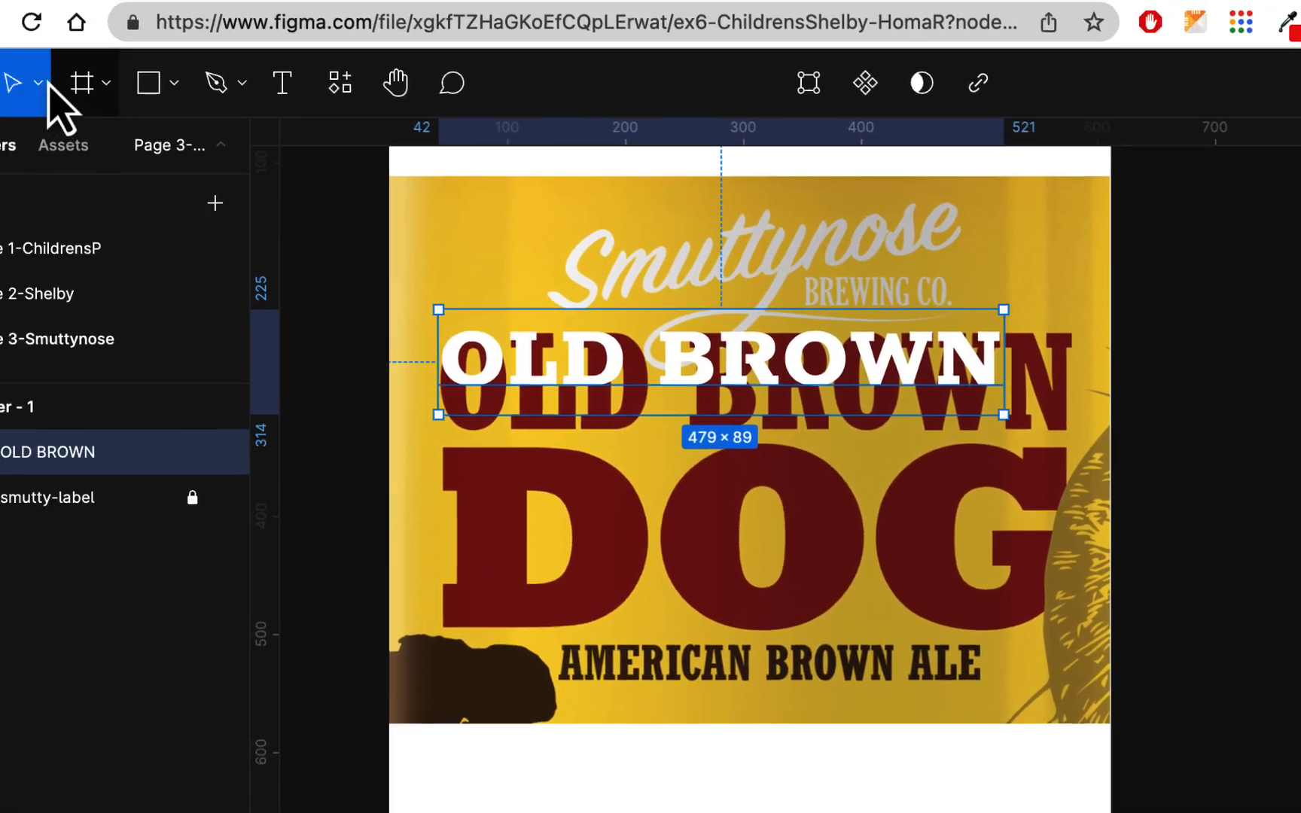
- Scale the Rokkitt OLD BROWN text to about 543 × 101 and align it over the matching label lettering at about X 40, Y 223
click(40, 82)
click(68, 183)
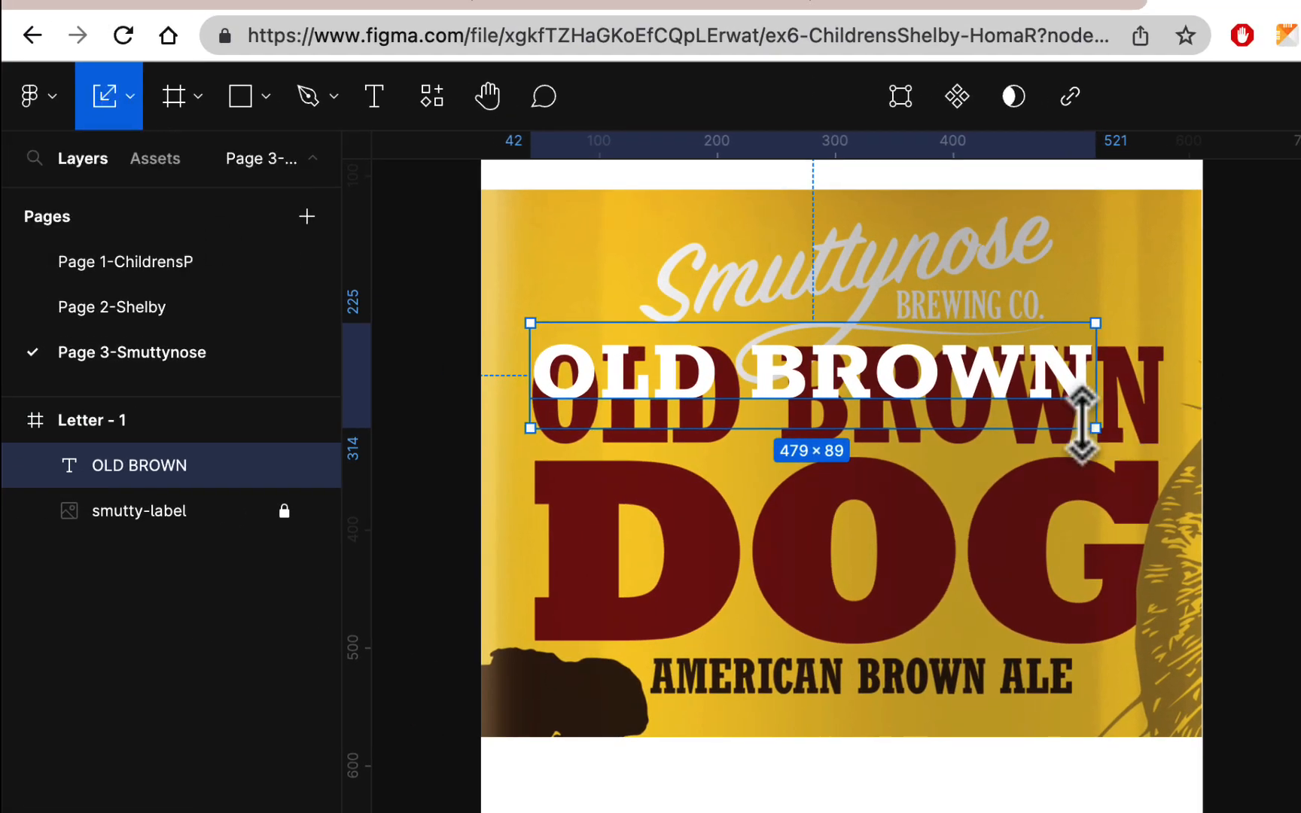
mouse_move(1095, 427)
mouse_down()
mouse_move(1121, 448)
mouse_move(1100, 449)
mouse_up()
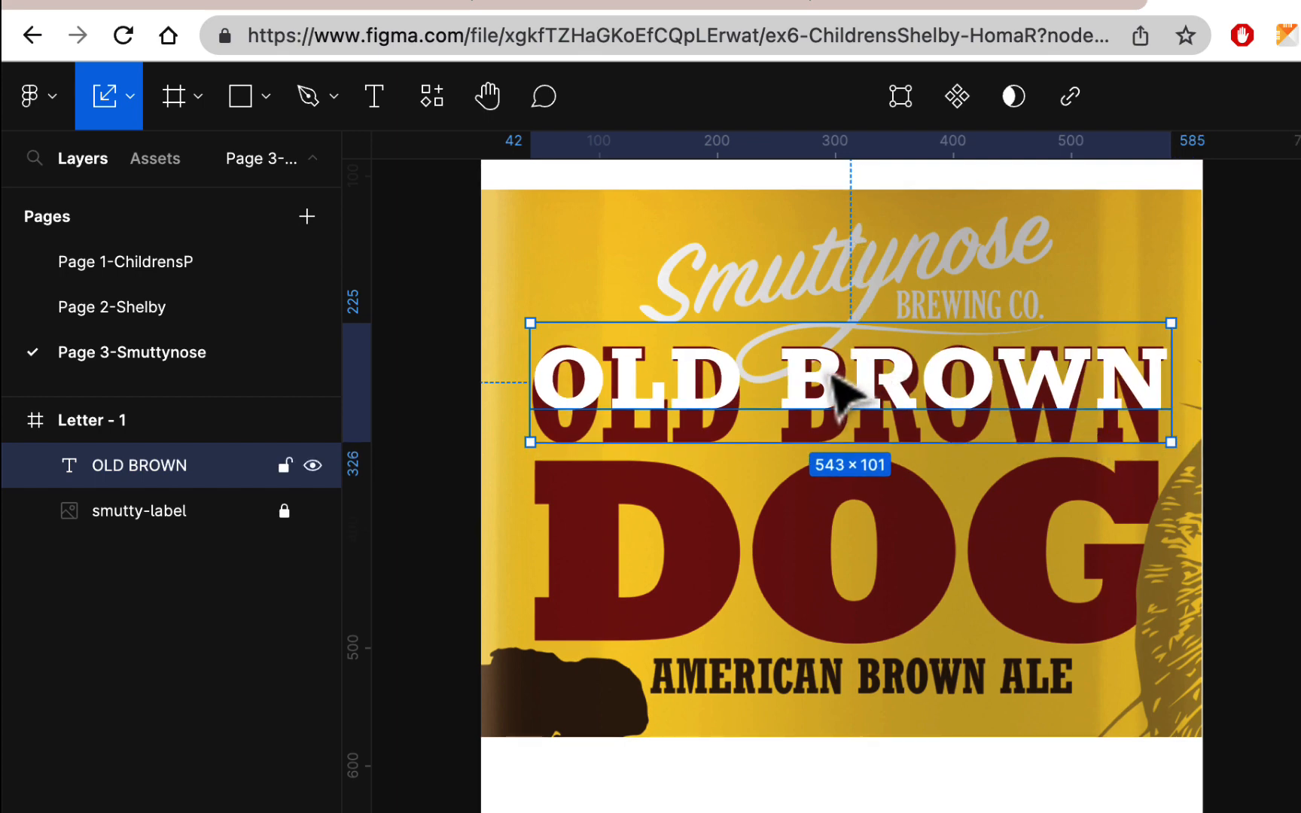
drag(834, 373, 839, 381)
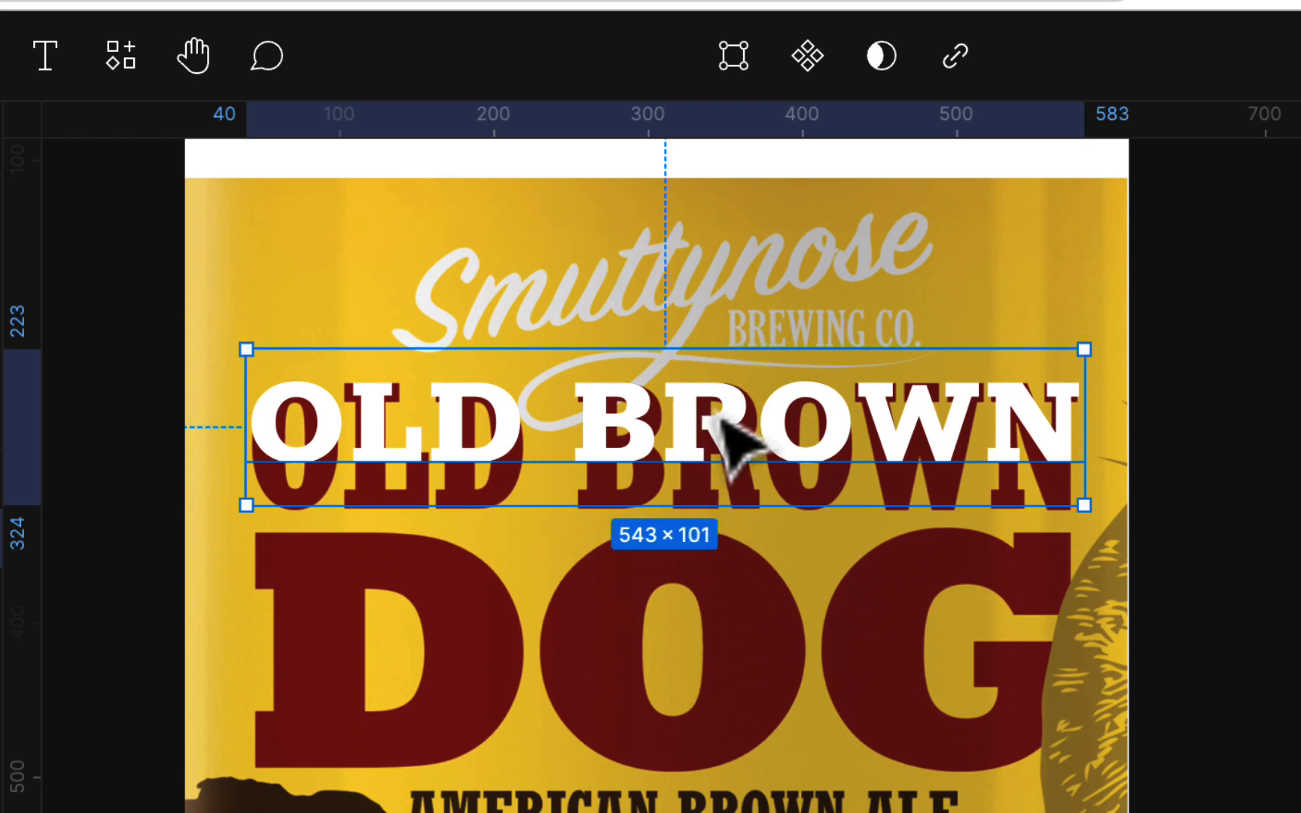
- Duplicate the Rokkitt text onto the label's DOG lettering at about X 16, Y 389, and change the copy's wording to DOG
drag(719, 420, 662, 674)
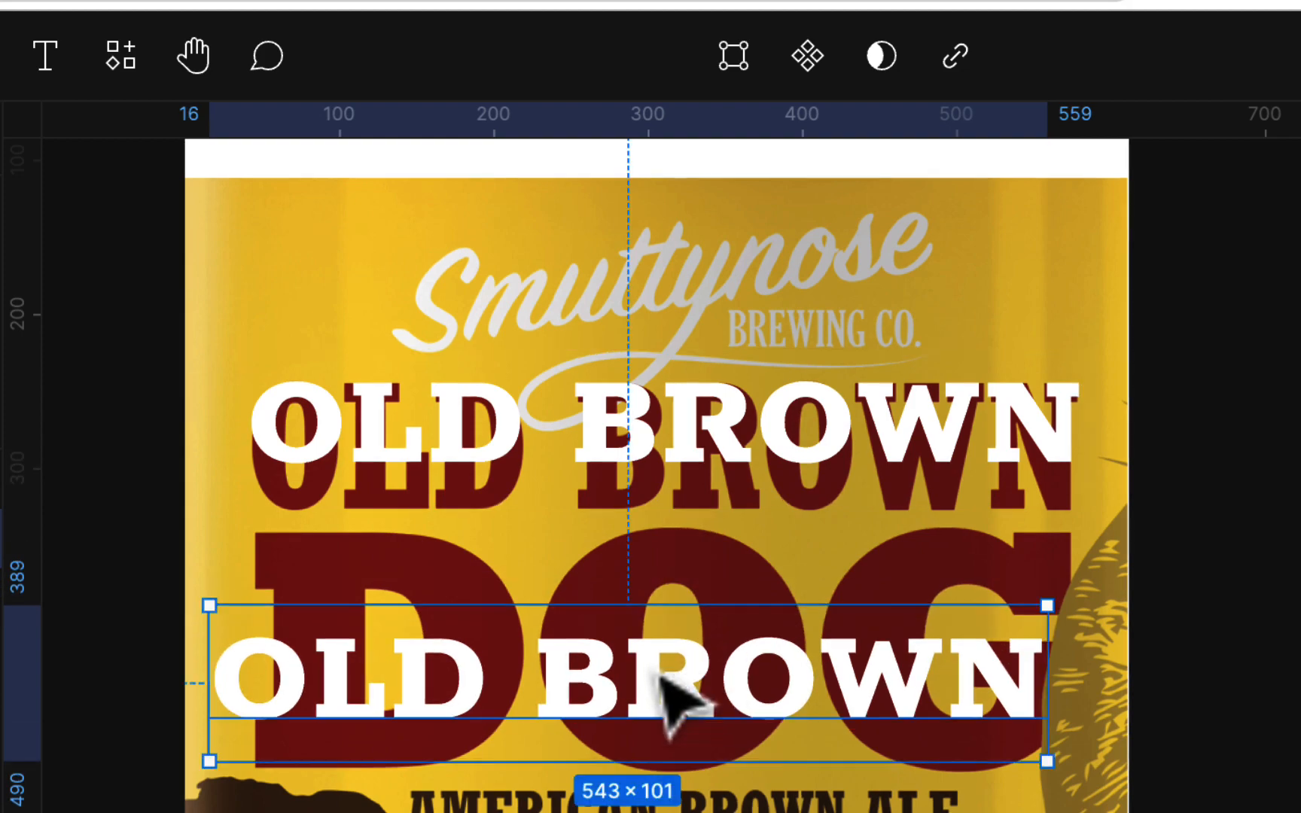
double_click(652, 661)
text(DOG)
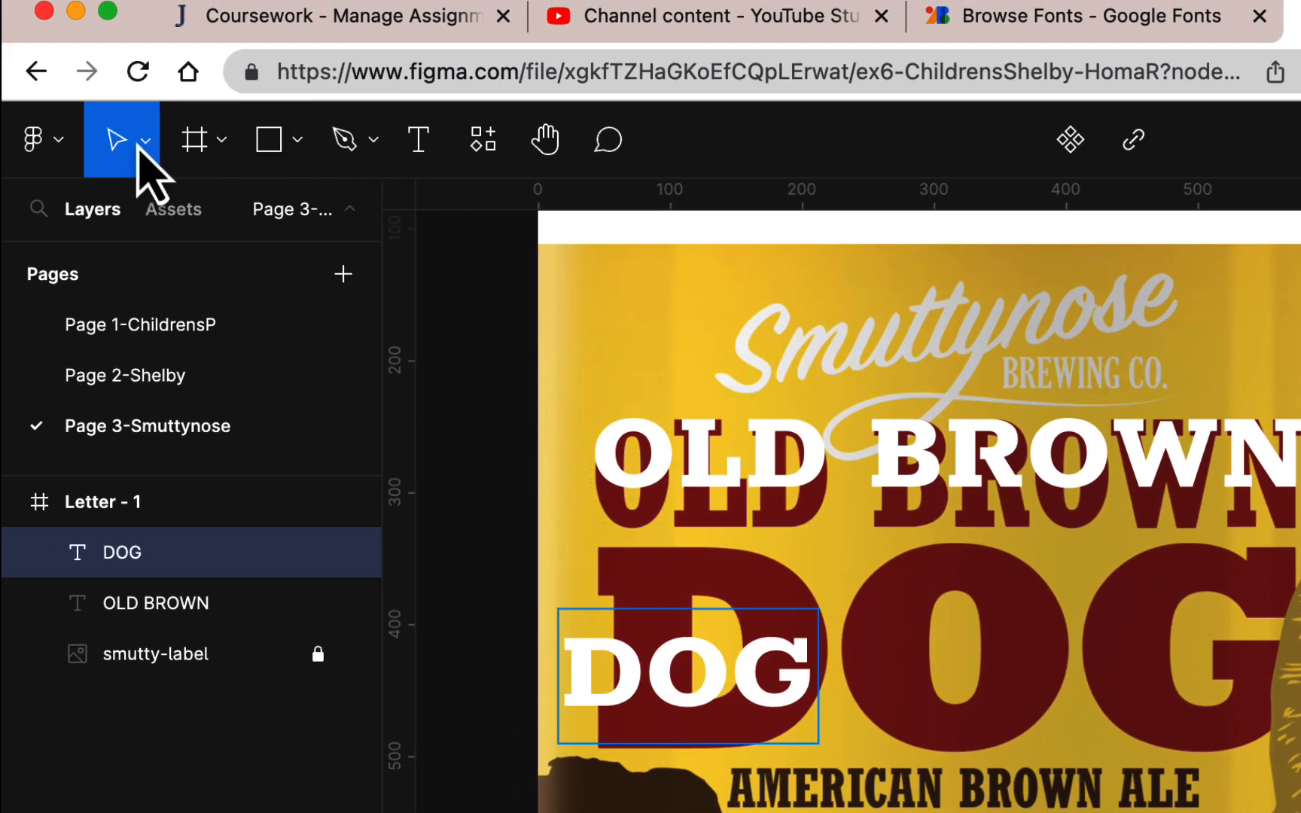
click(145, 142)
click(184, 275)
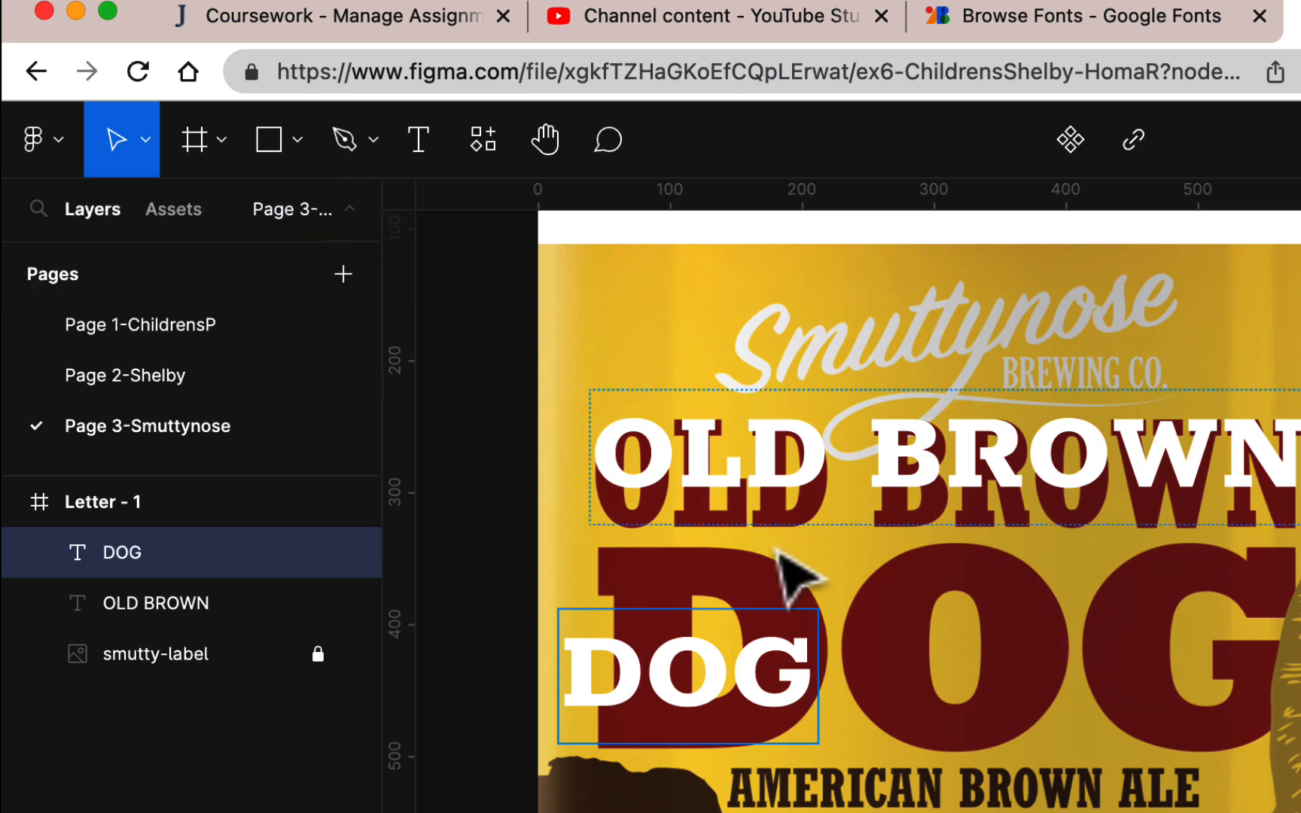
key(Escape)
- Scale the DOG text to about 575 × 297 and place it over the label's DOG lettering at about X 36, Y 279
click(145, 140)
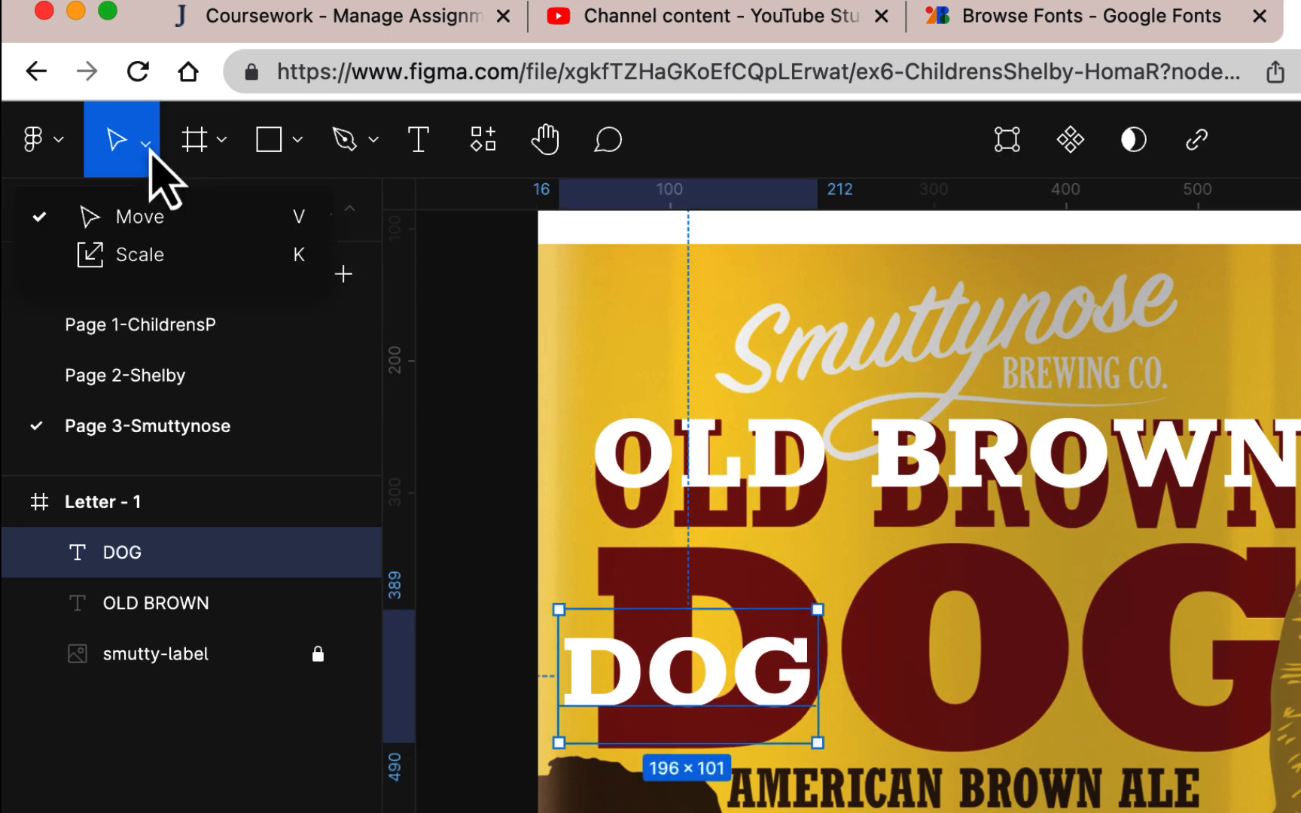
click(185, 253)
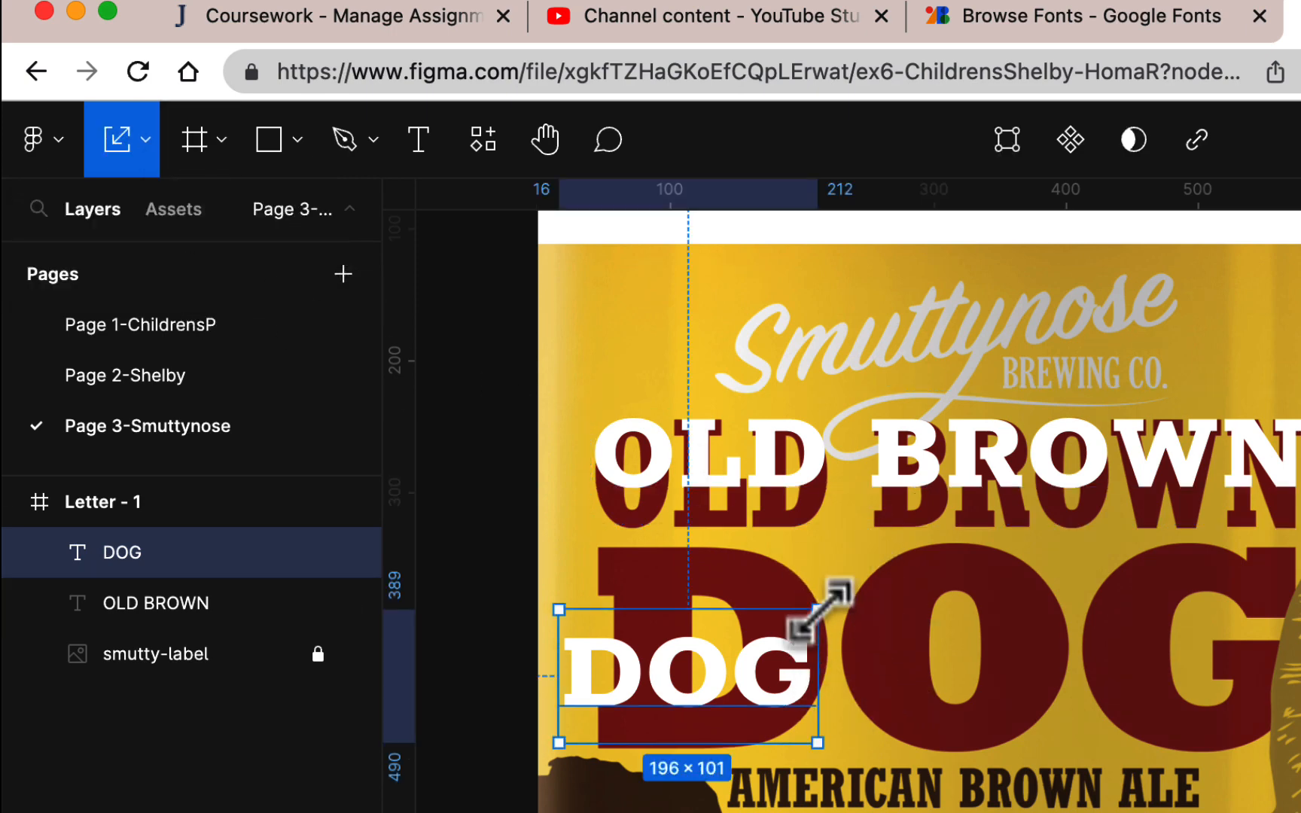
drag(818, 609, 1233, 355)
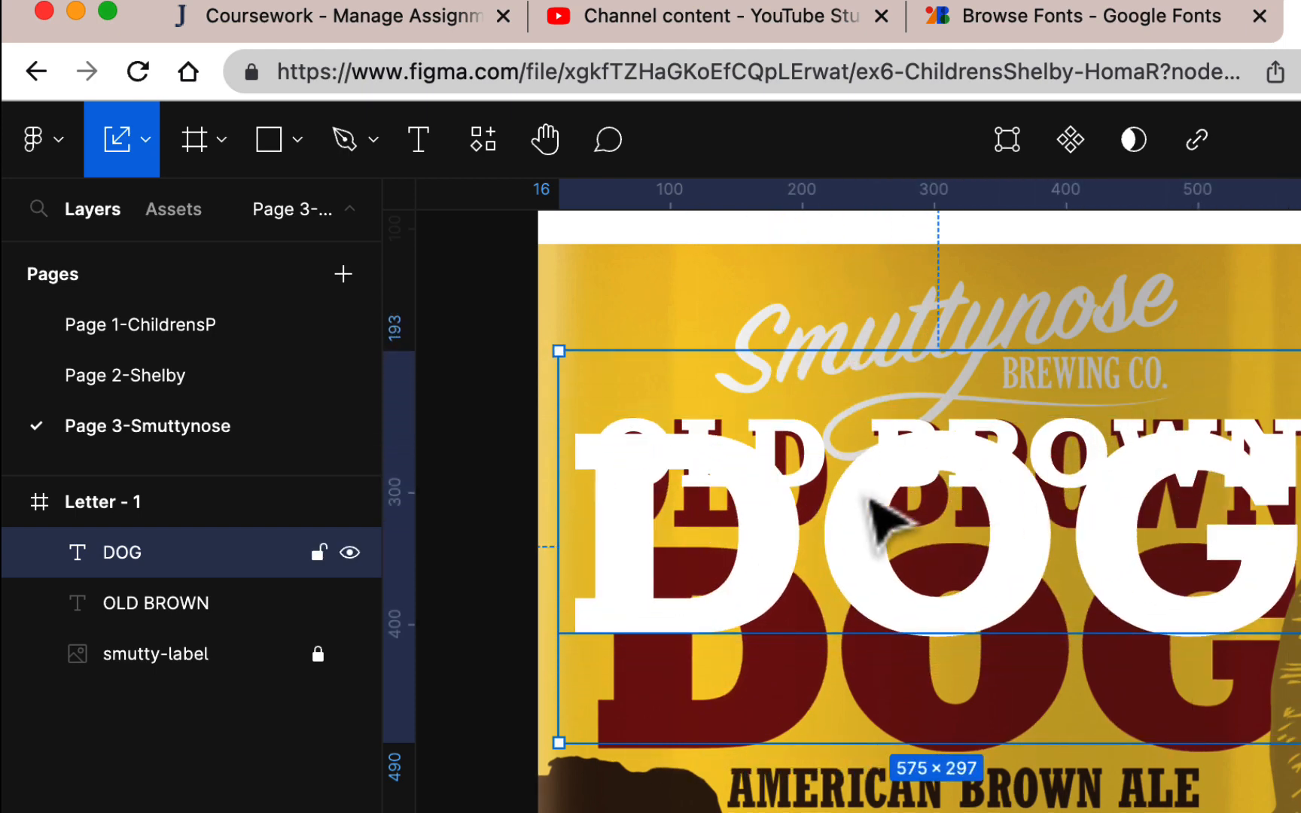
key(super+z)
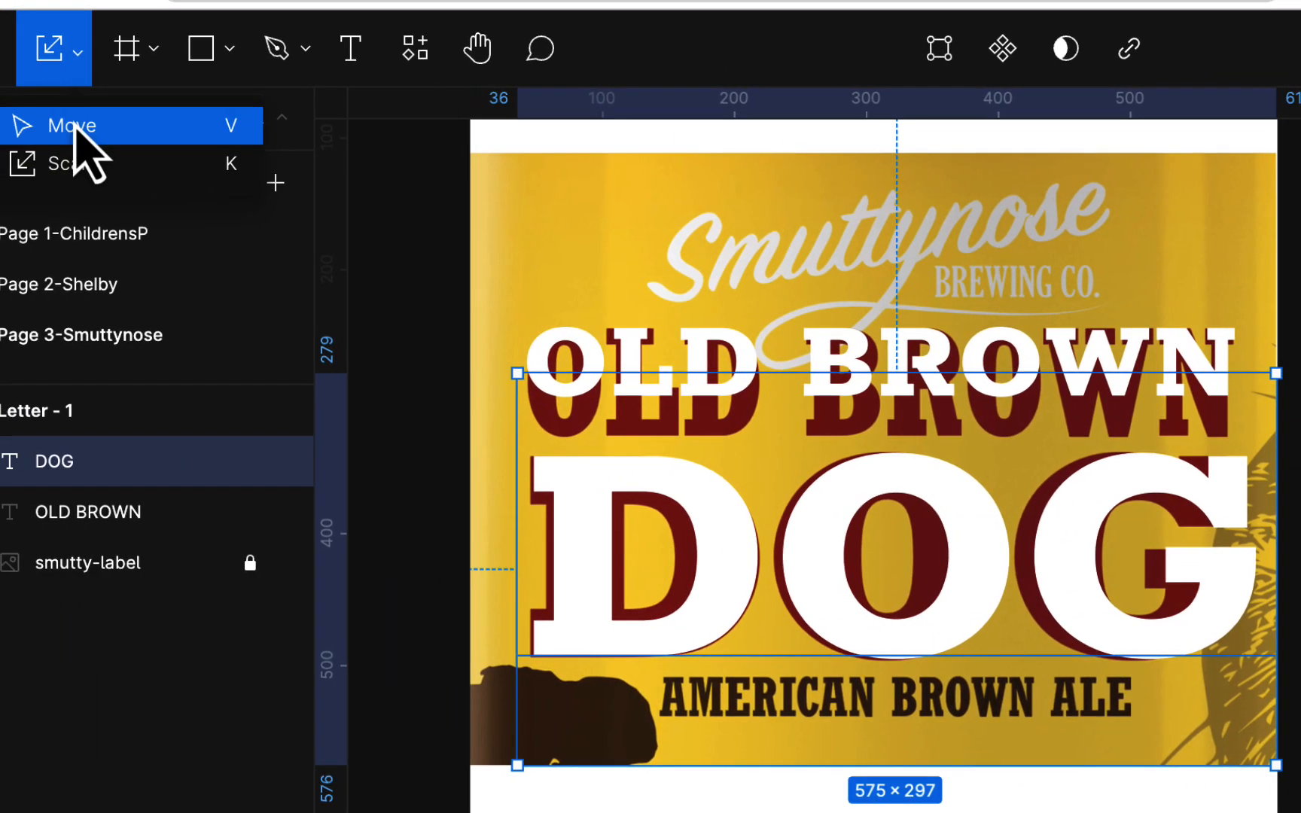
- Set the DOG text's weight to Black and realign it over the label's lettering at about X 33, about 586 wide
click(70, 125)
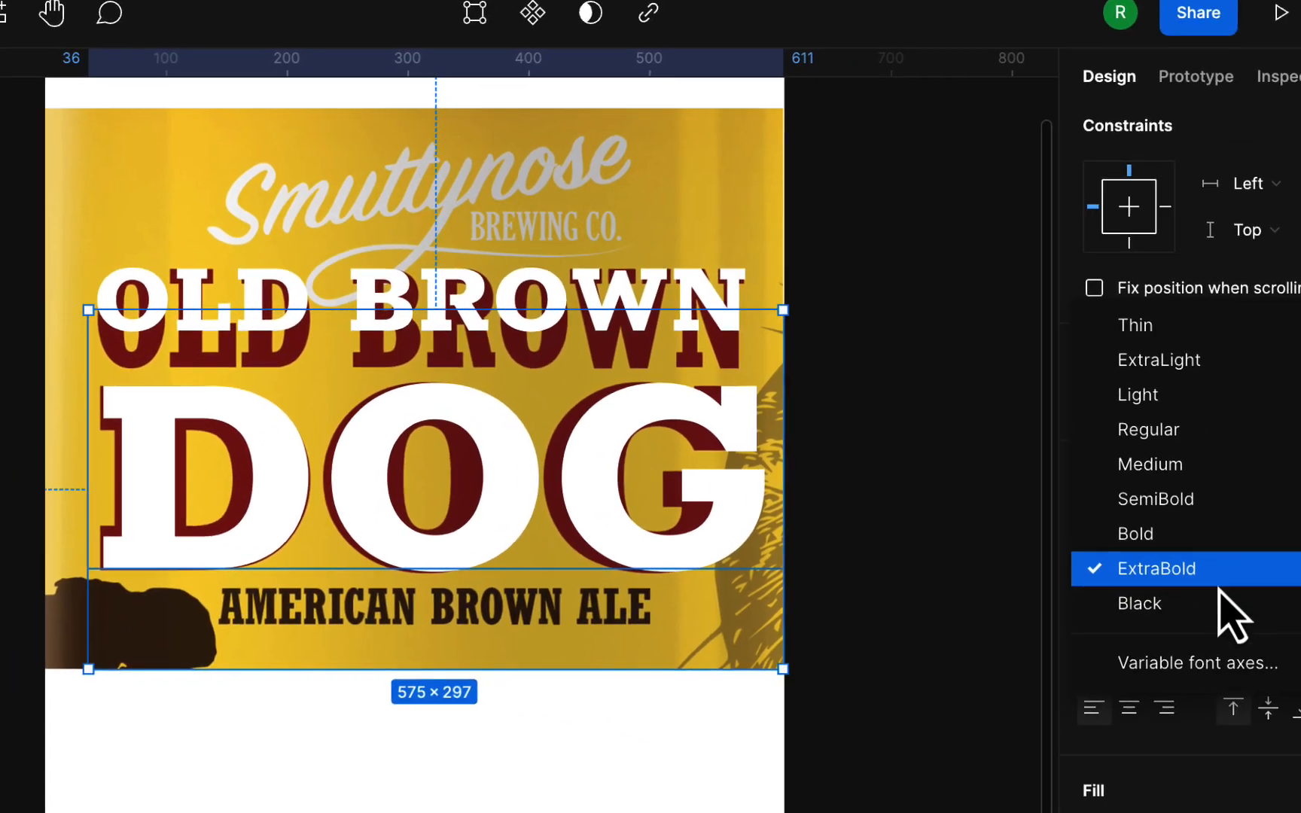
click(1216, 602)
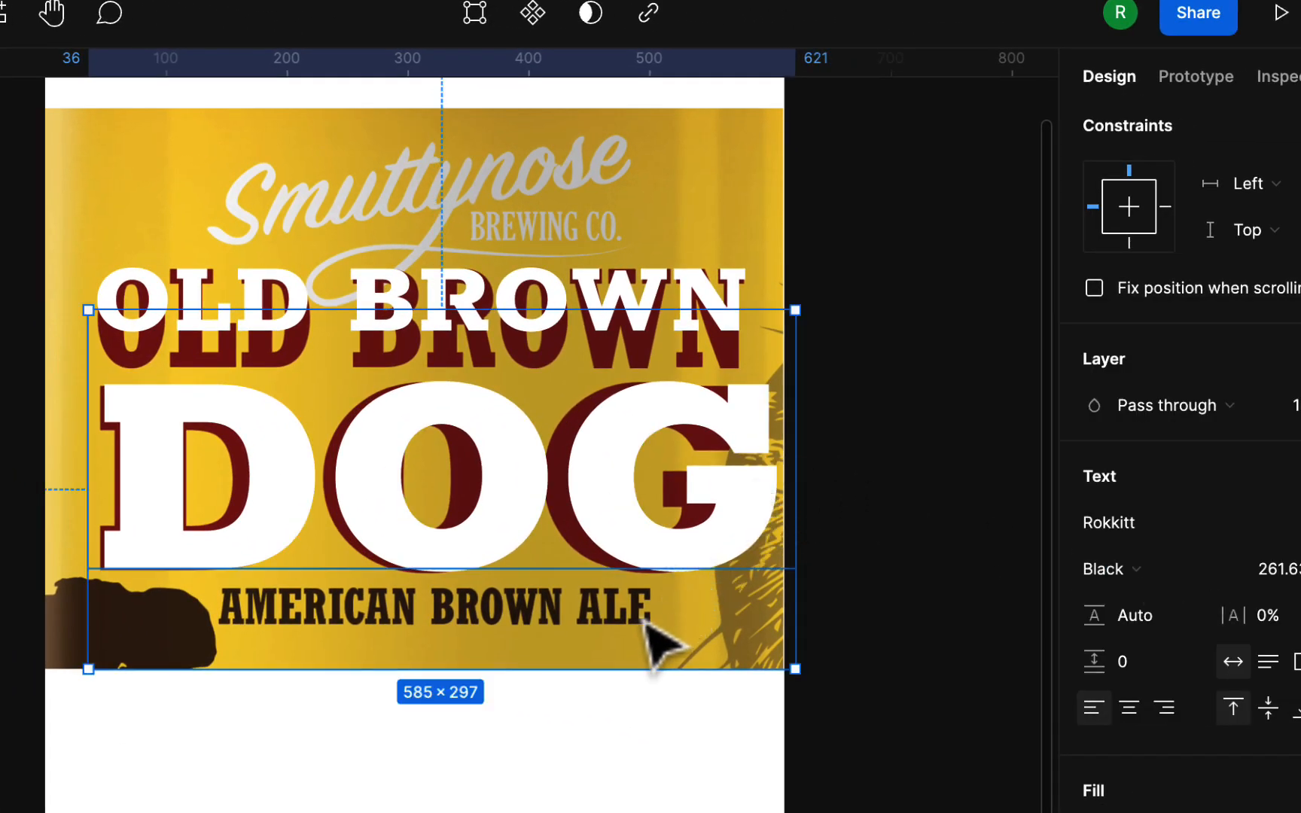
scroll(609, 418, down, 3)
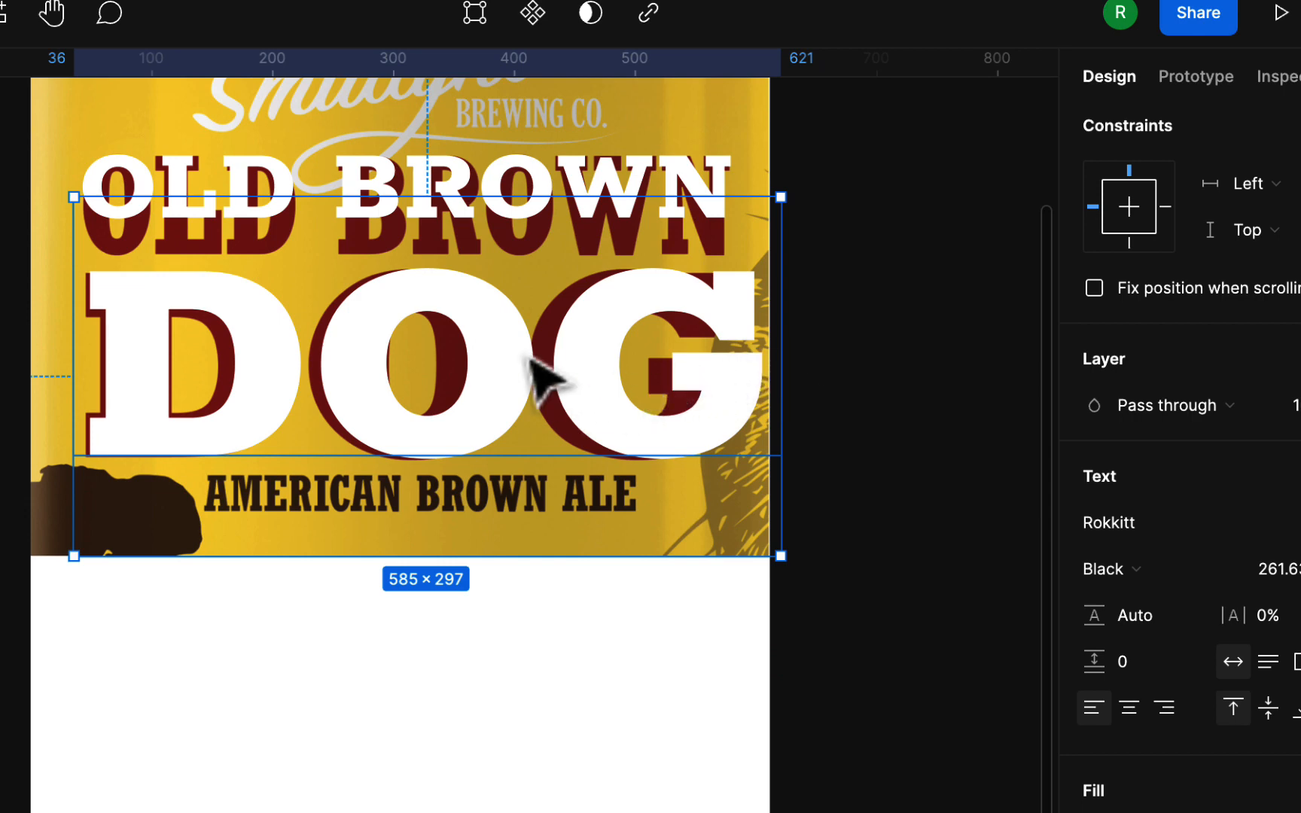
drag(531, 360, 529, 359)
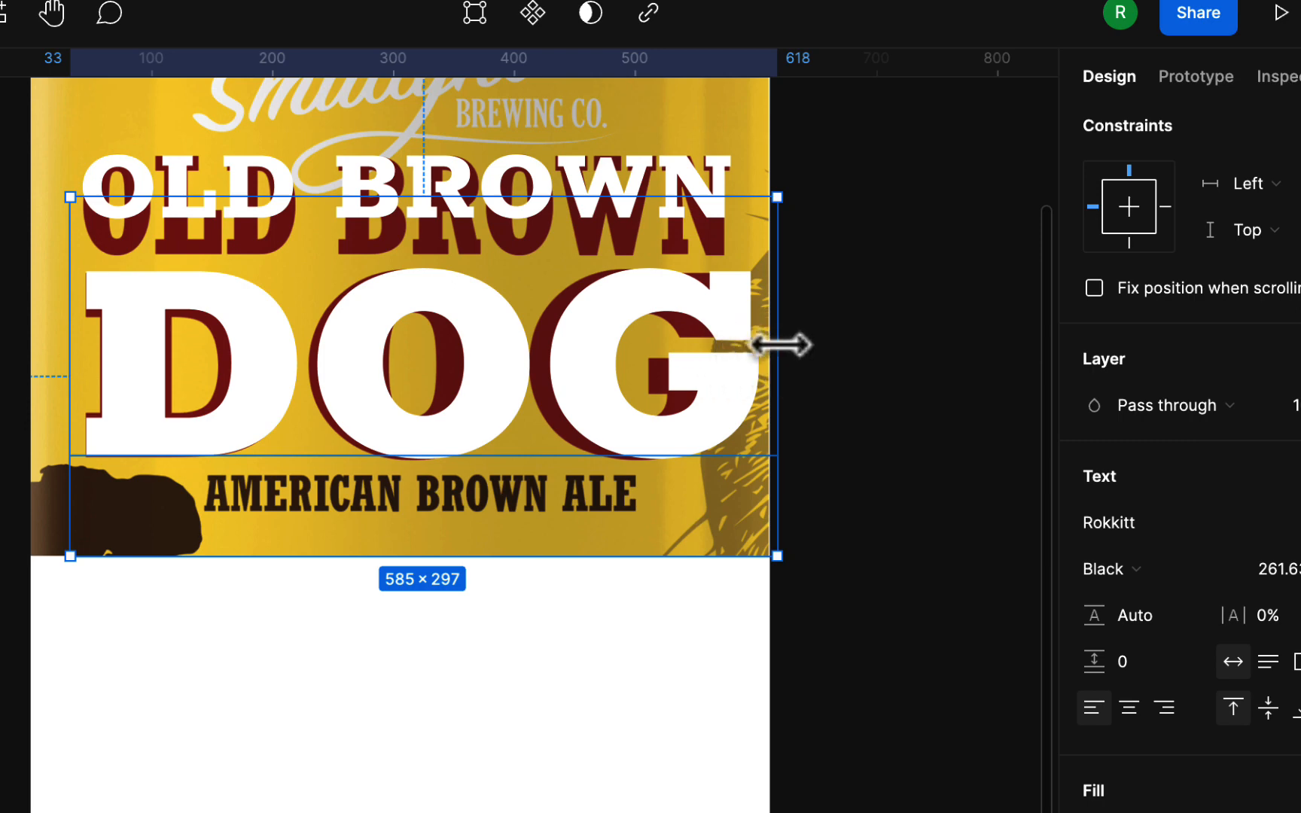
mouse_move(781, 346)
mouse_down()
mouse_move(667, 354)
mouse_move(798, 343)
mouse_move(781, 342)
mouse_up()
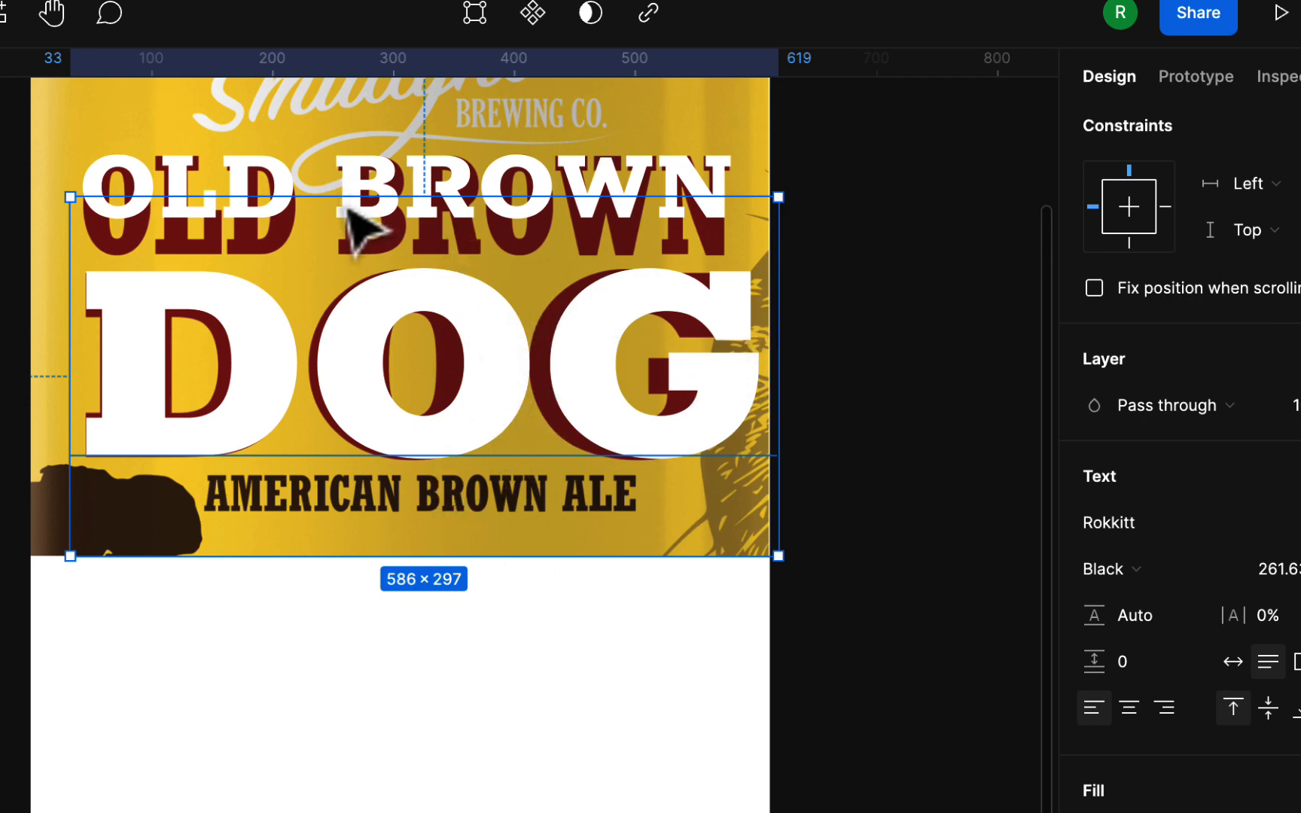
- Duplicate the OLD BROWN text below the label at about X 54, Y 596 as a green copy reading AMERICAN BROWN ALE
click(384, 184)
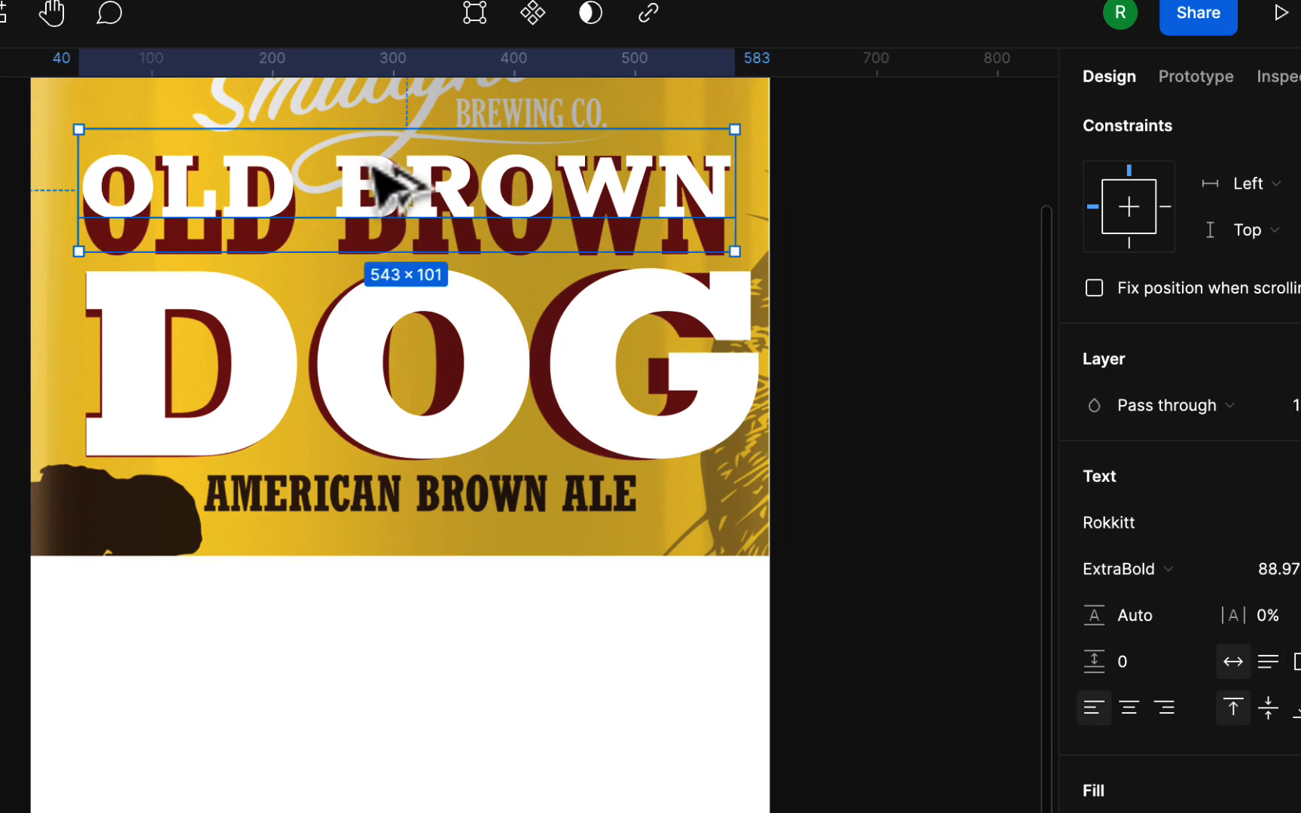
drag(384, 185, 403, 634)
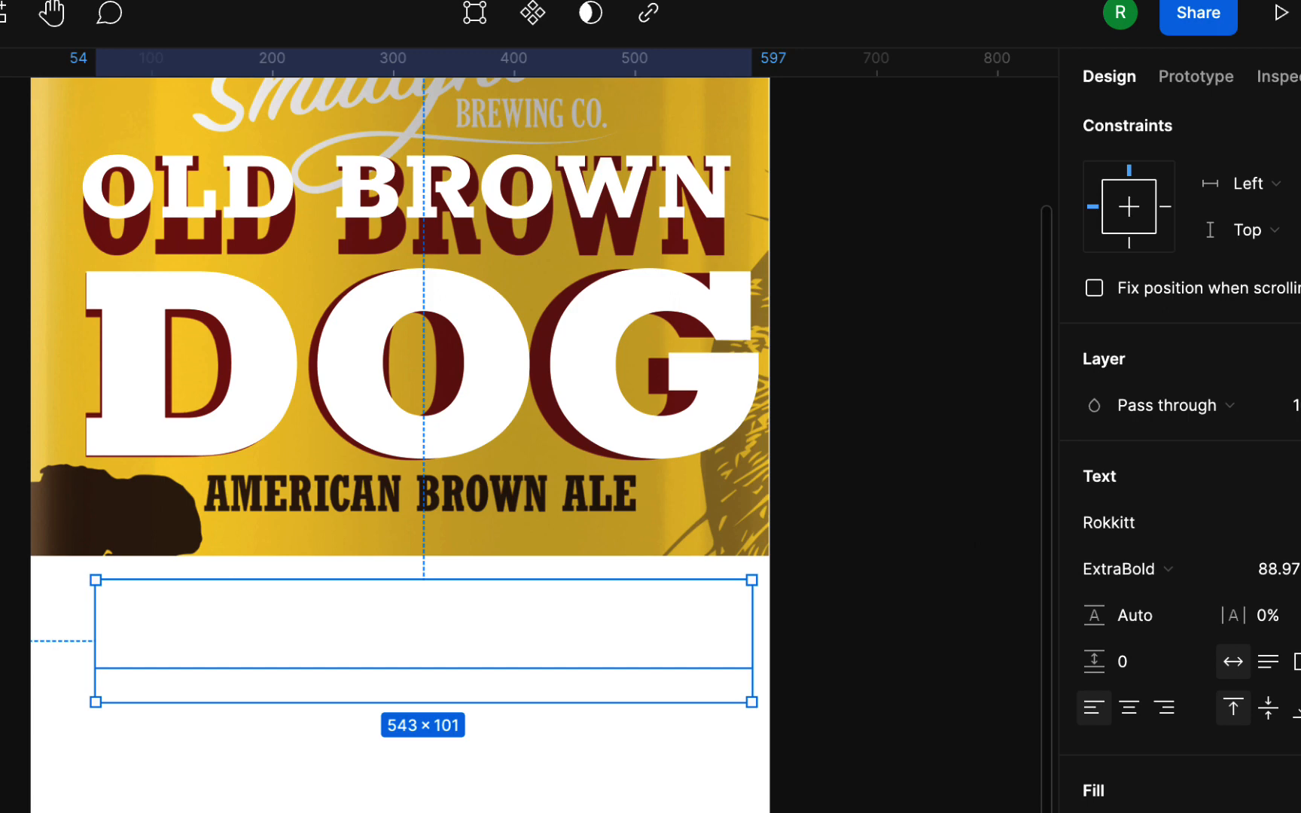
click(879, 574)
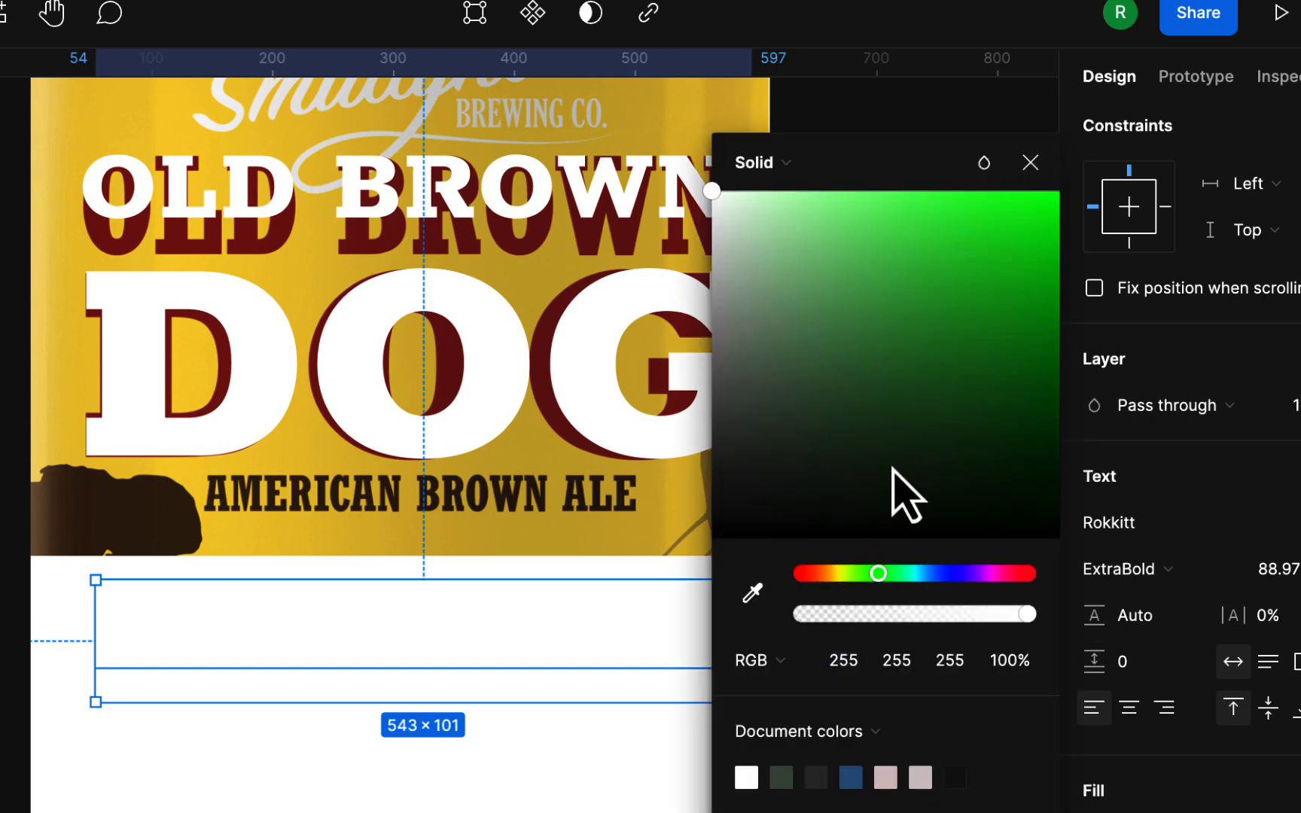
click(960, 235)
click(401, 656)
double_click(384, 629)
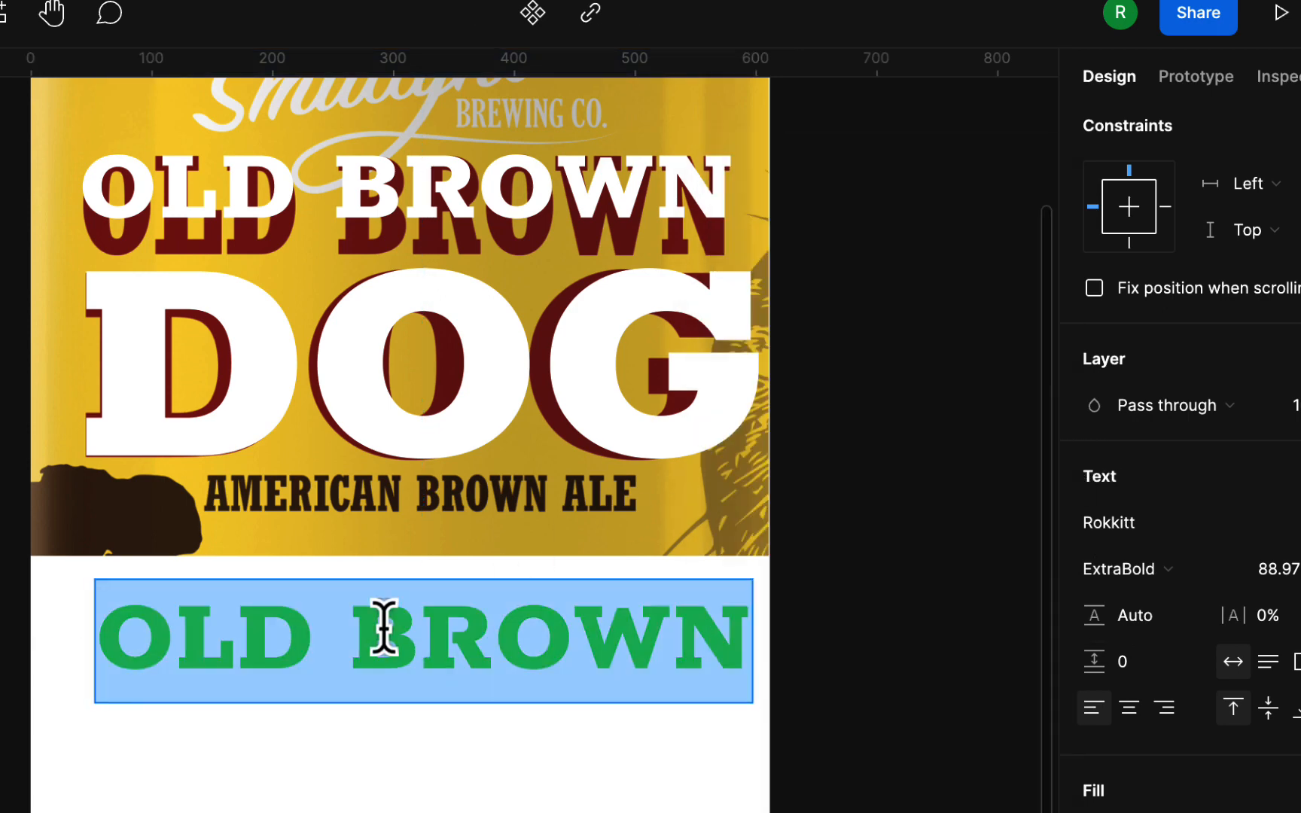
text(AMERICAN BROWN ALE)
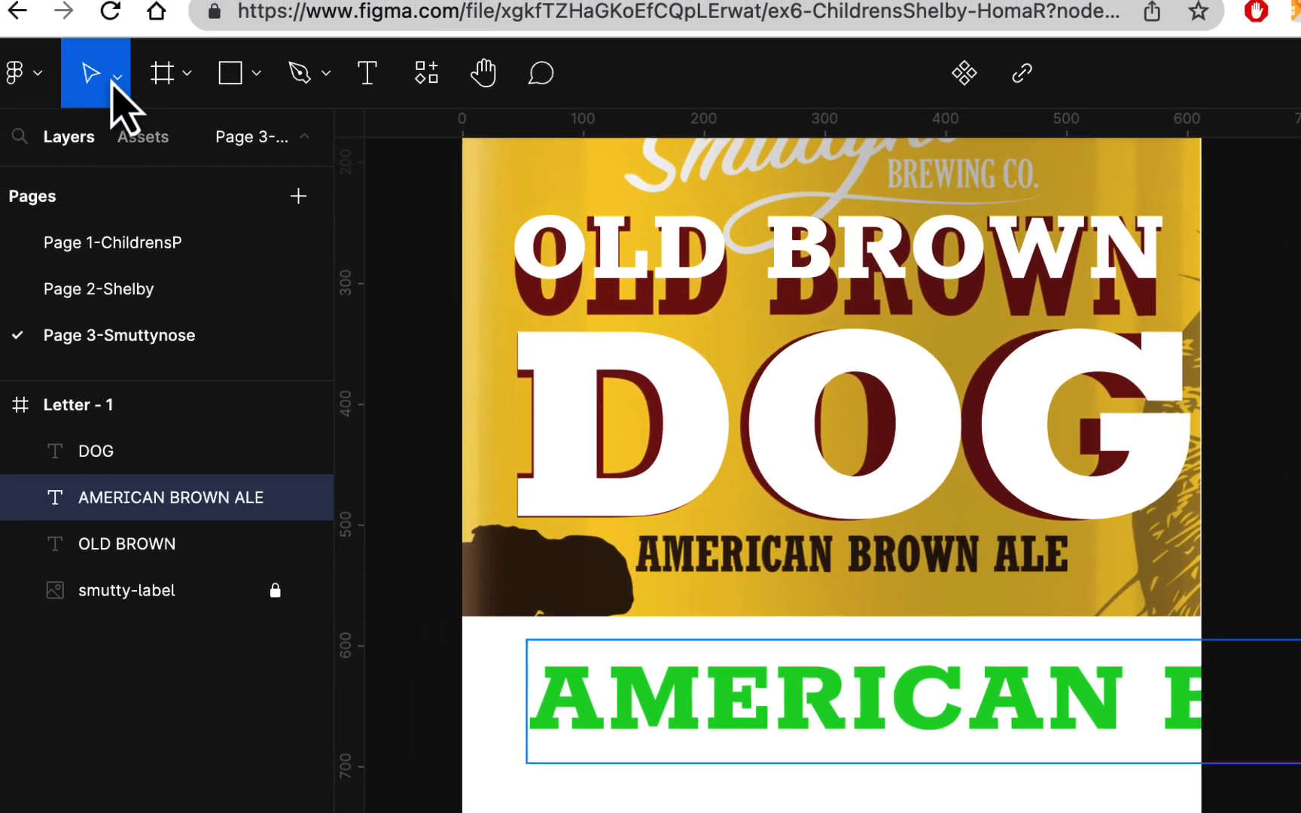
- Scale the green AMERICAN BROWN ALE text to about 462 × 44 and place it over the matching label lettering at about X 140, Y 499
click(94, 71)
click(113, 188)
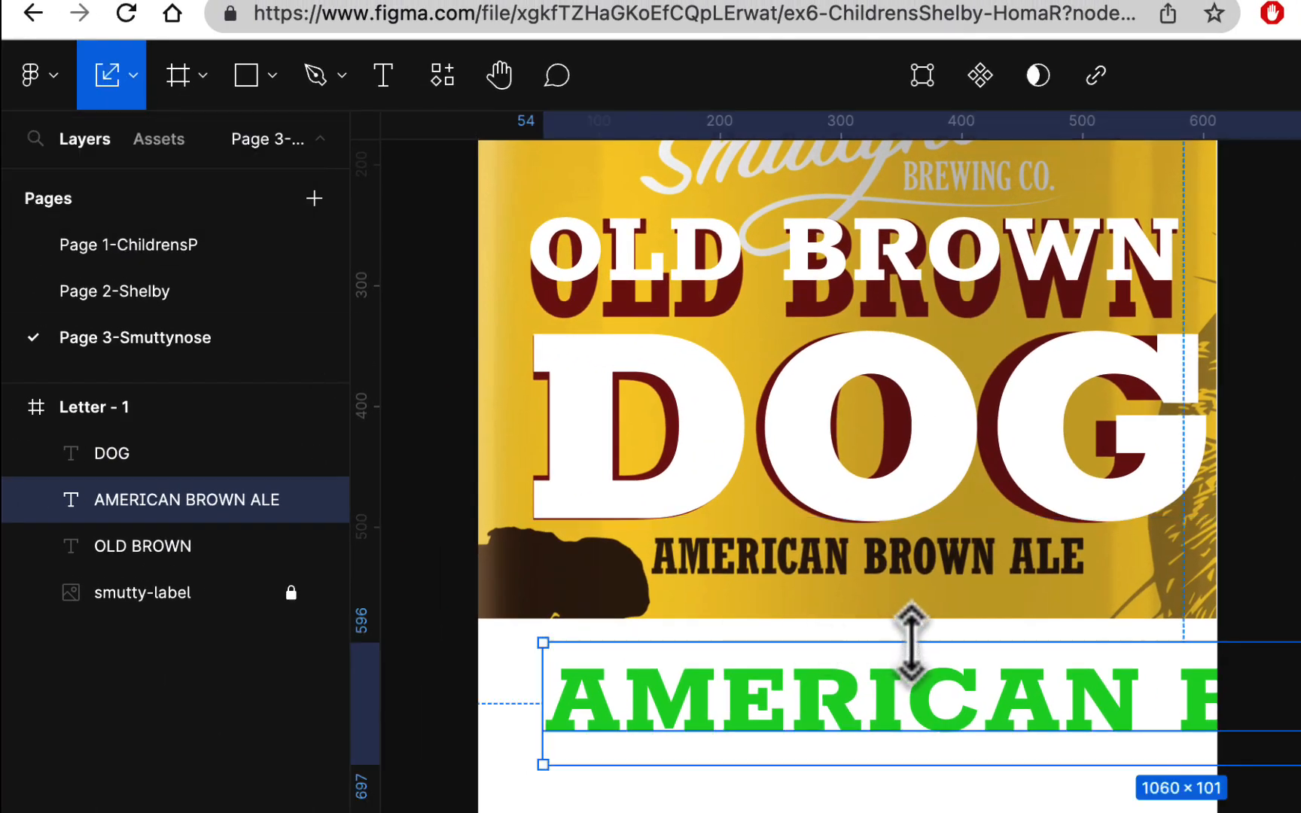
drag(912, 643, 747, 609)
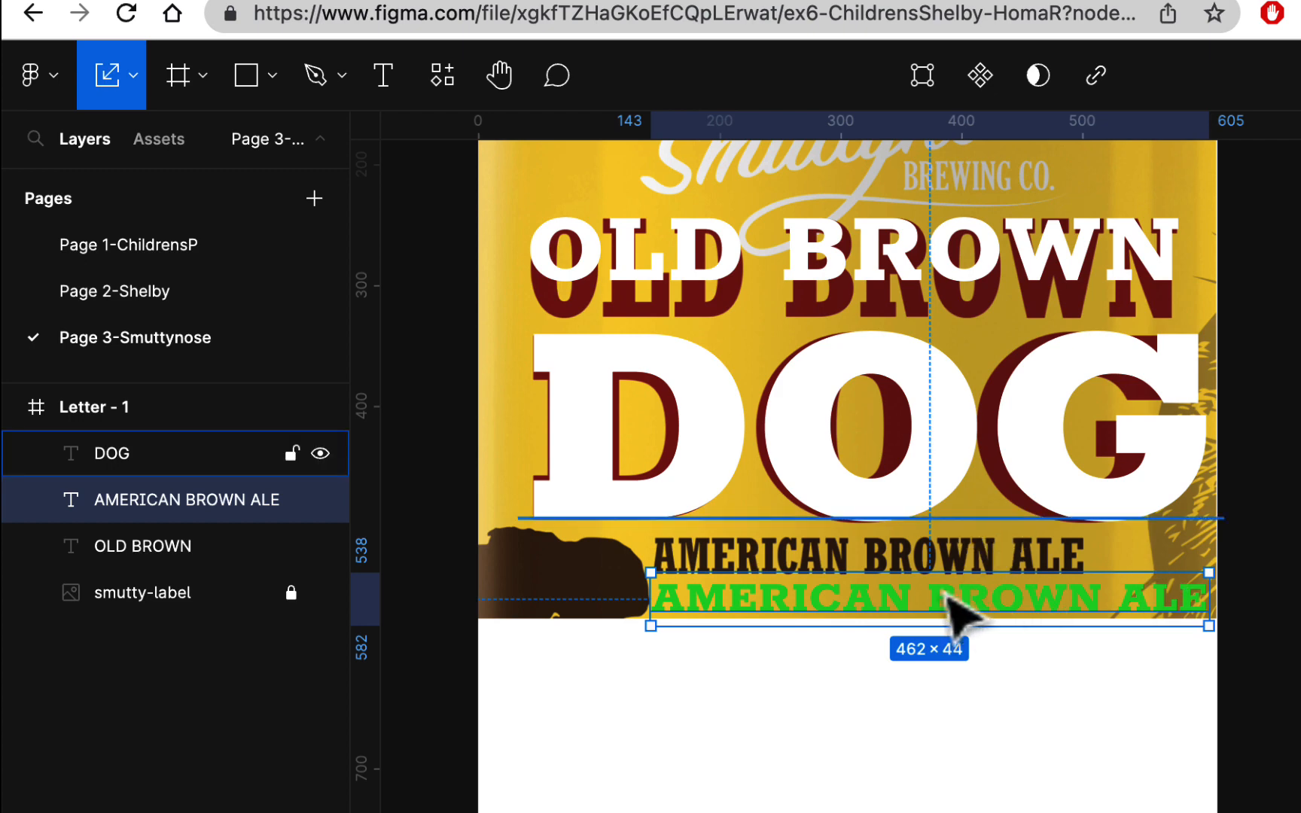
scroll(717, 566, up, 5)
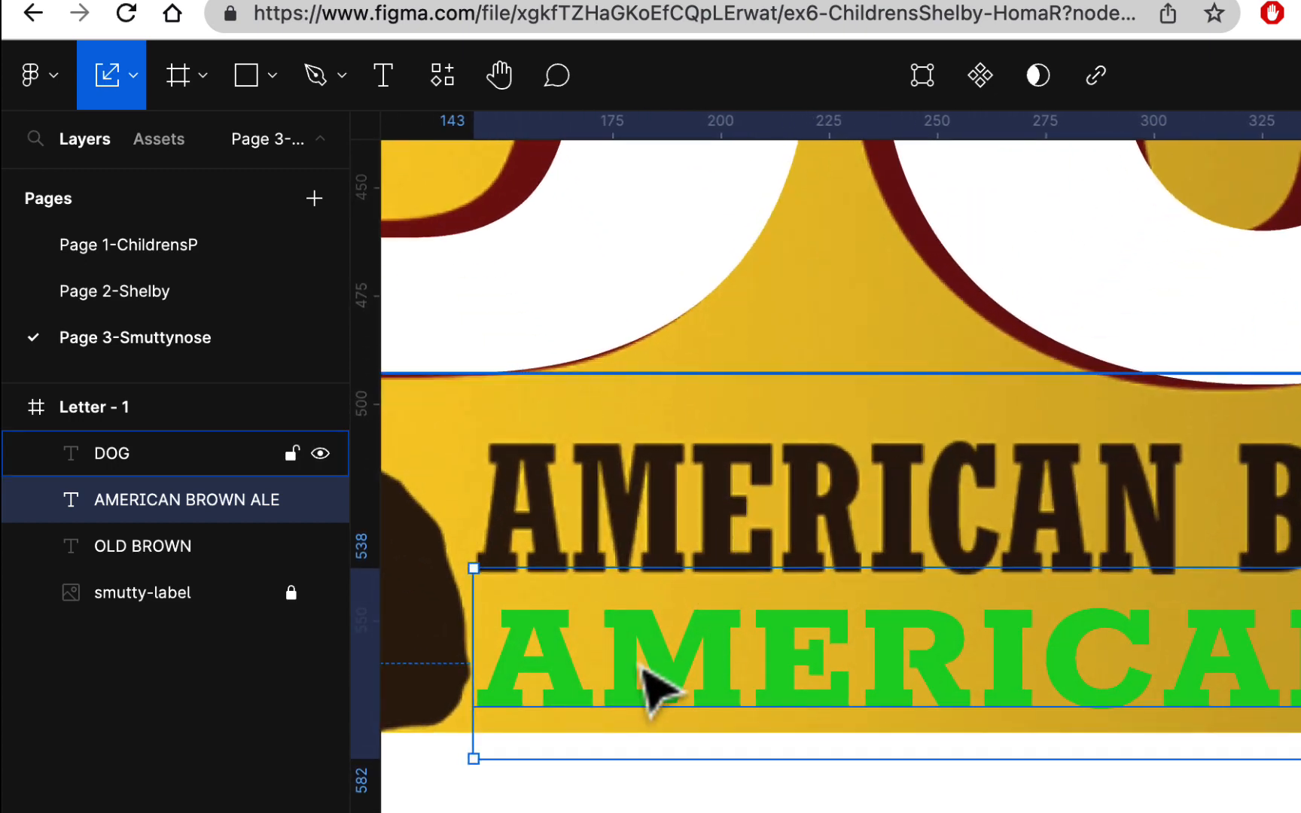
drag(636, 663, 634, 491)
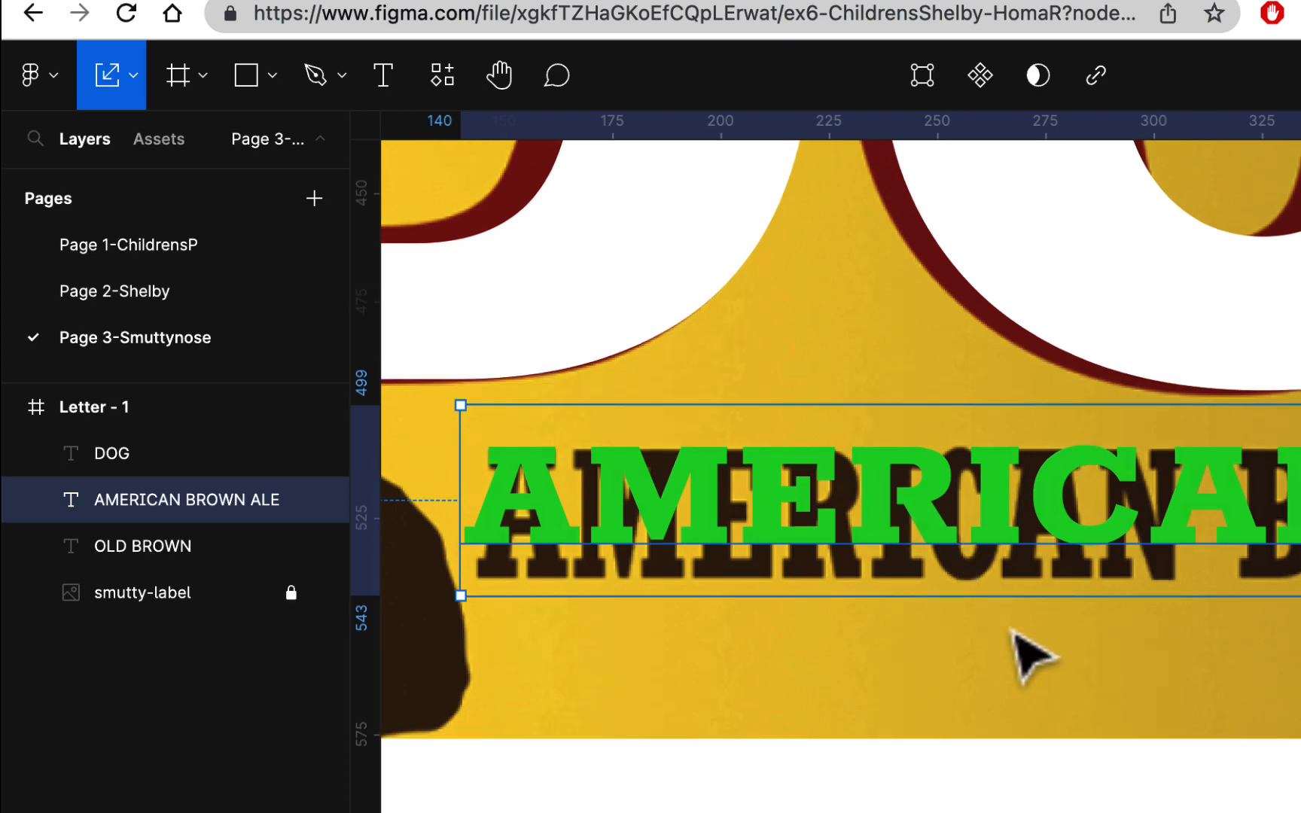
- Flatten the ExtraBold OLD BROWN text into a vector shape
scroll(1017, 636, up, 4)
ctrl+scroll(1017, 637, down, 3)
ctrl+scroll(1025, 666, down, 2)
scroll(1031, 603, up, 5)
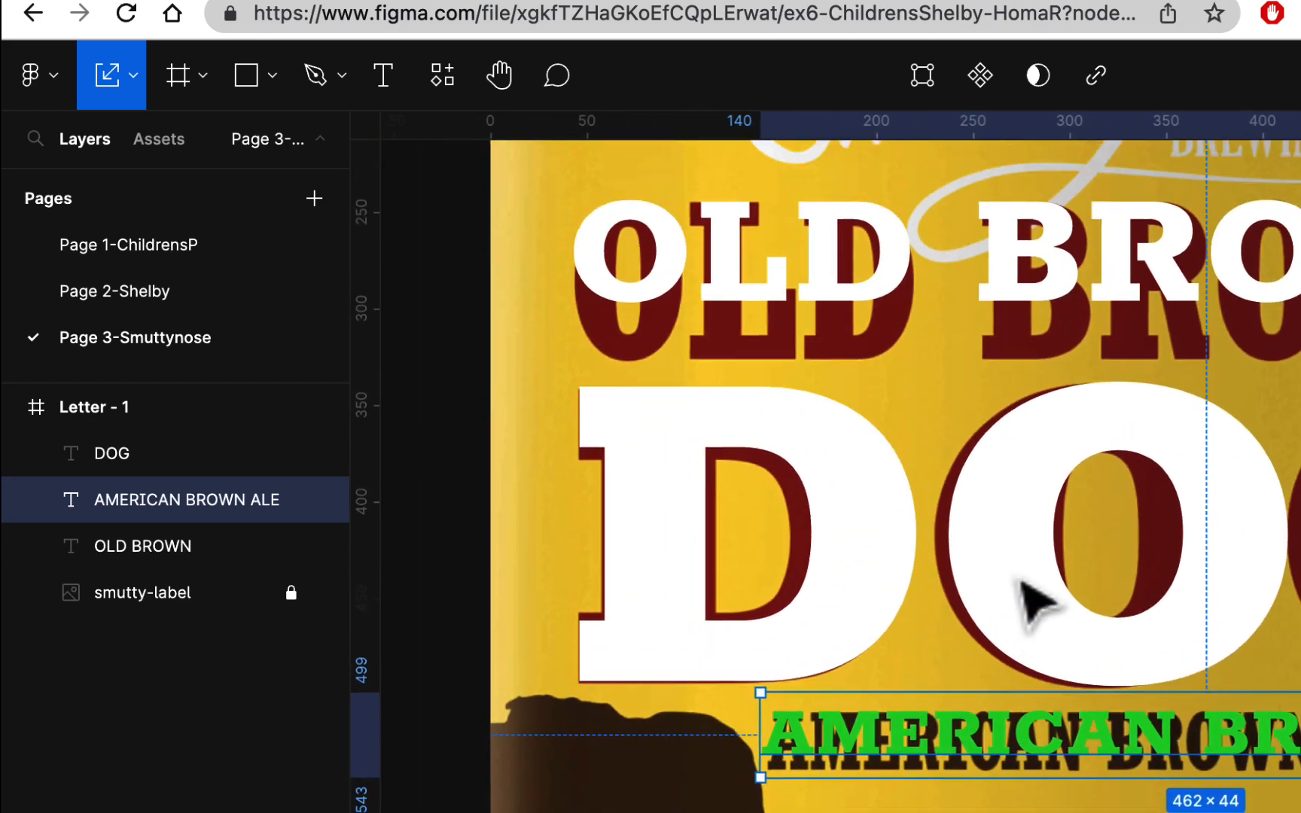
scroll(1041, 697, right, 4)
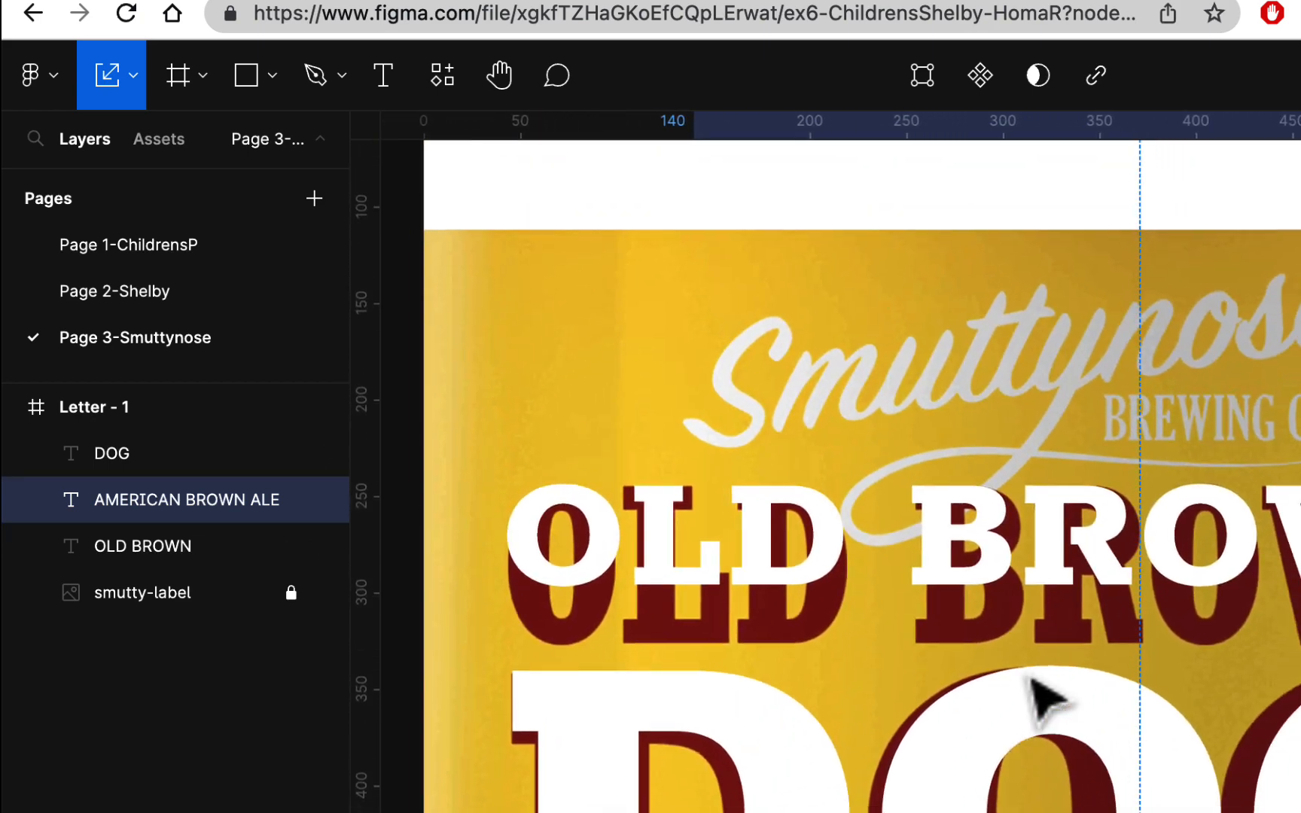
scroll(1033, 678, right, 1)
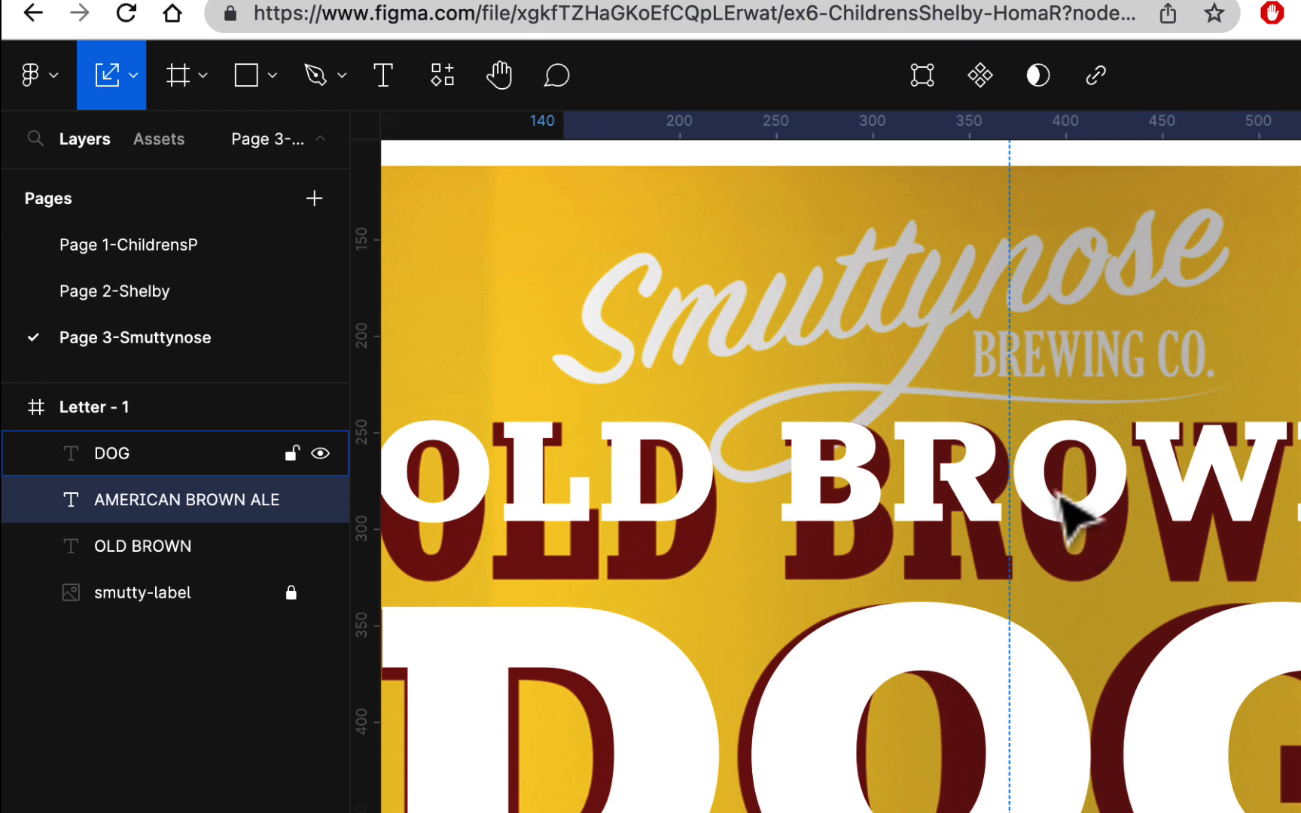
click(1045, 466)
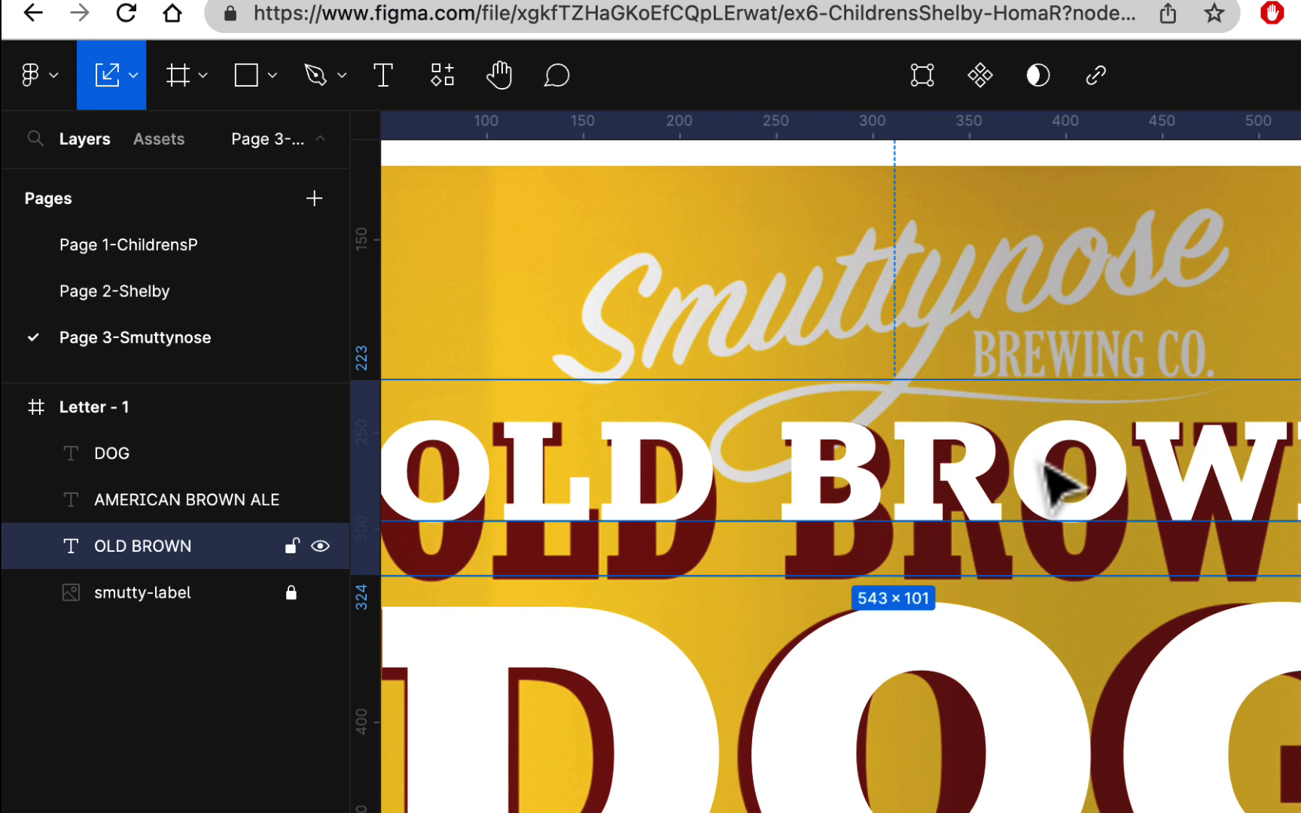
right_click(1046, 464)
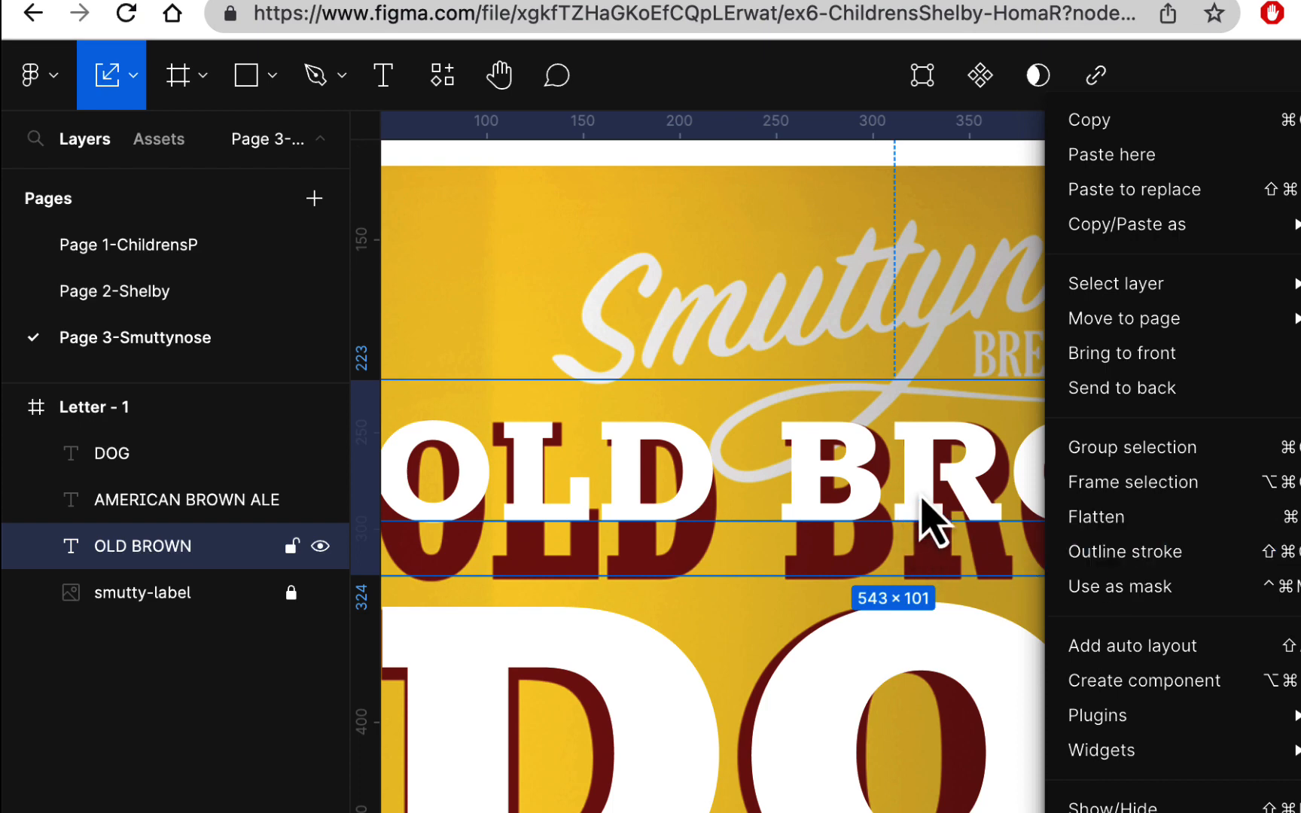
key(Escape)
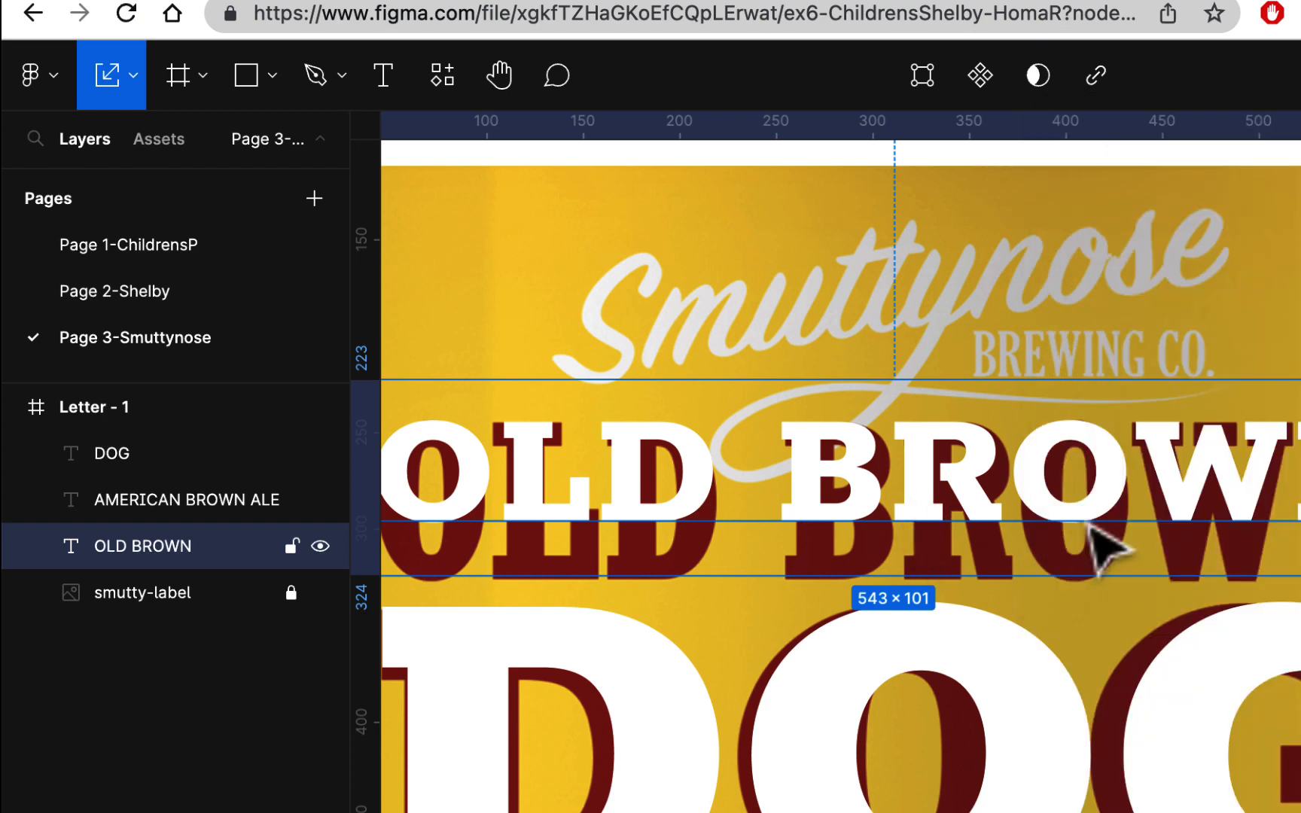
click(1292, 333)
right_click(1299, 426)
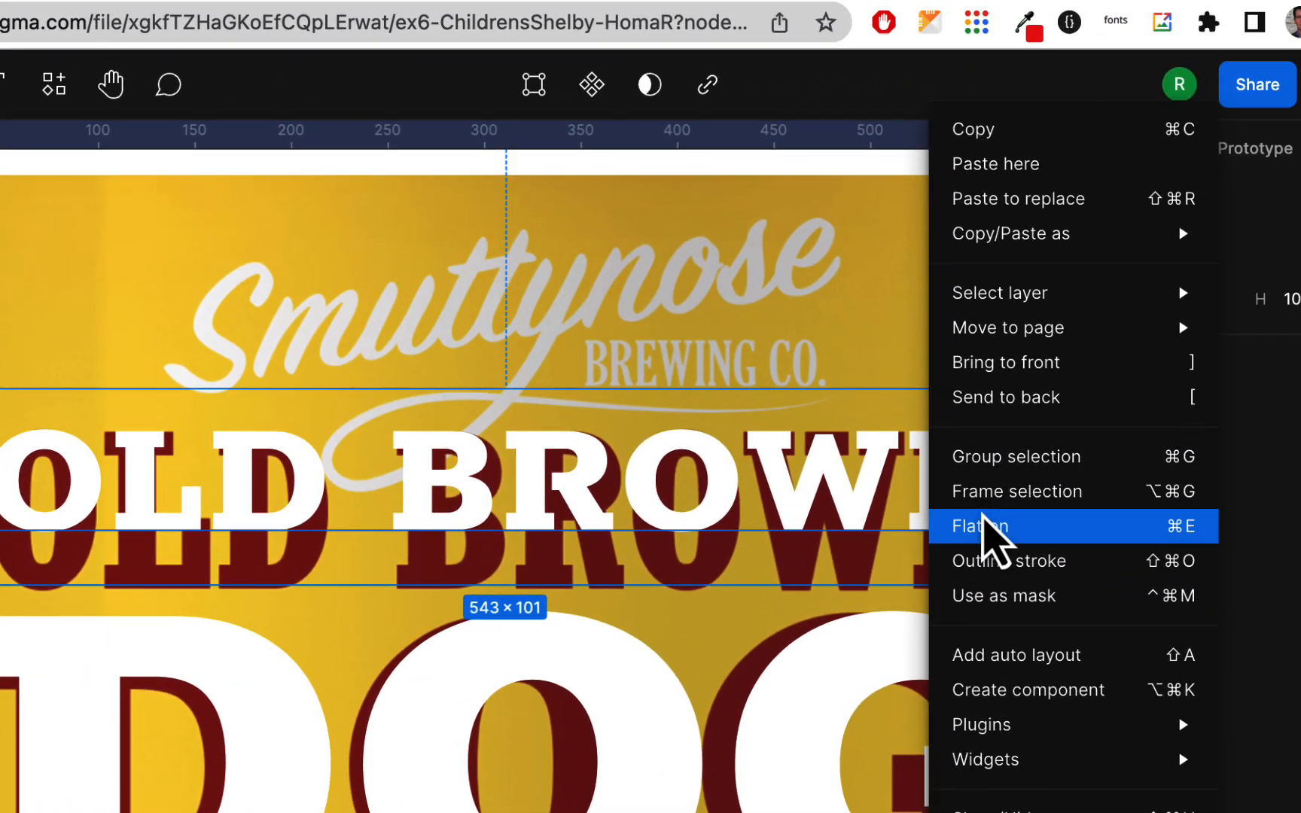
click(983, 527)
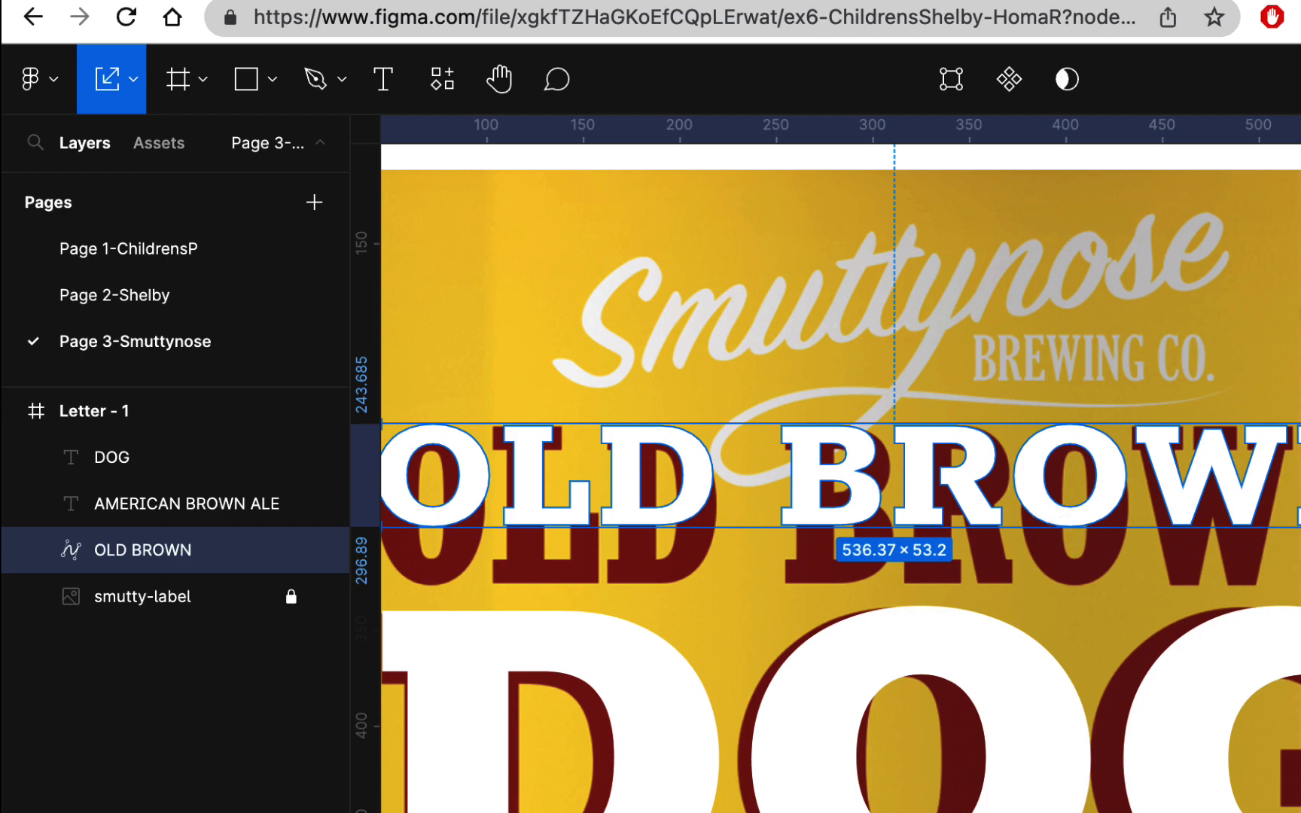
- Stretch the flattened OLD BROWN shape vertically to about 537 × 82 to cover the label's lettering, using the Move tool
click(136, 84)
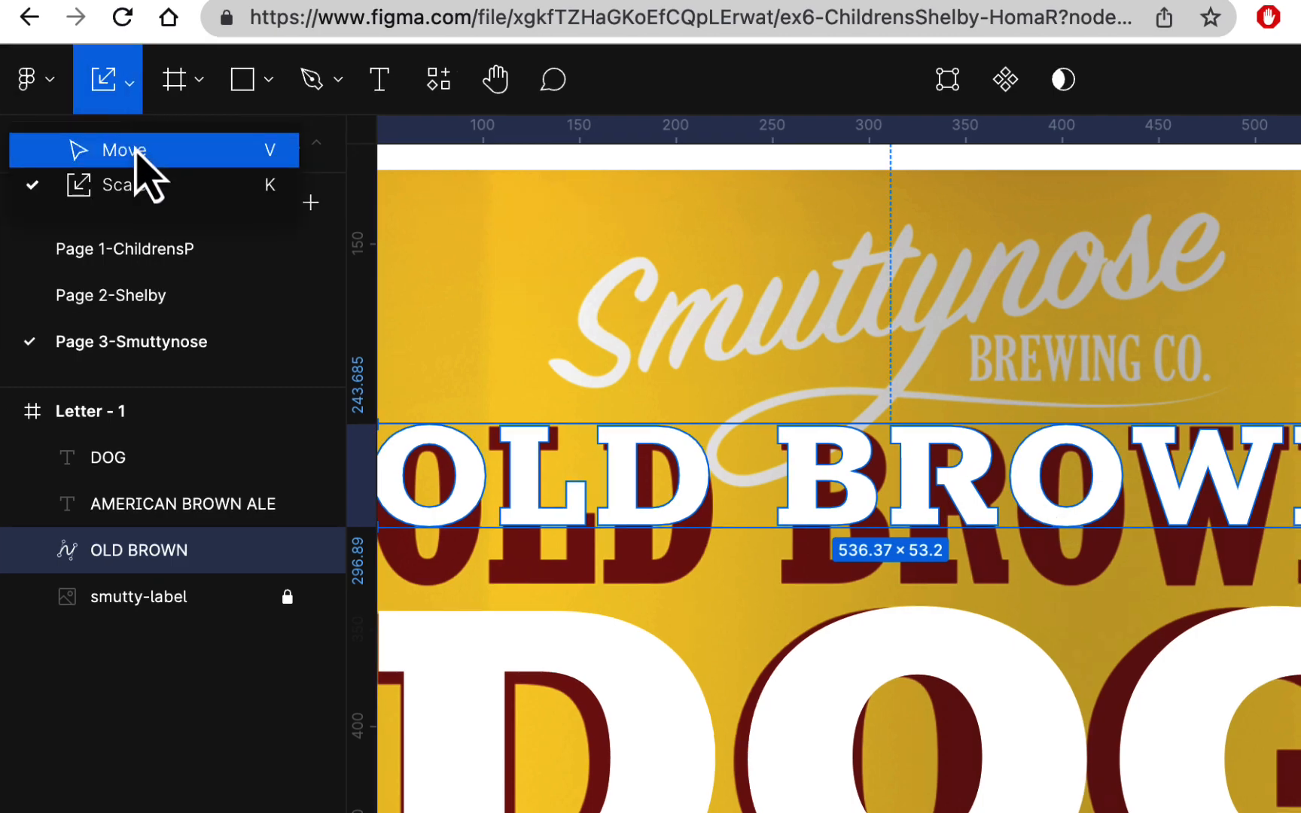
click(136, 149)
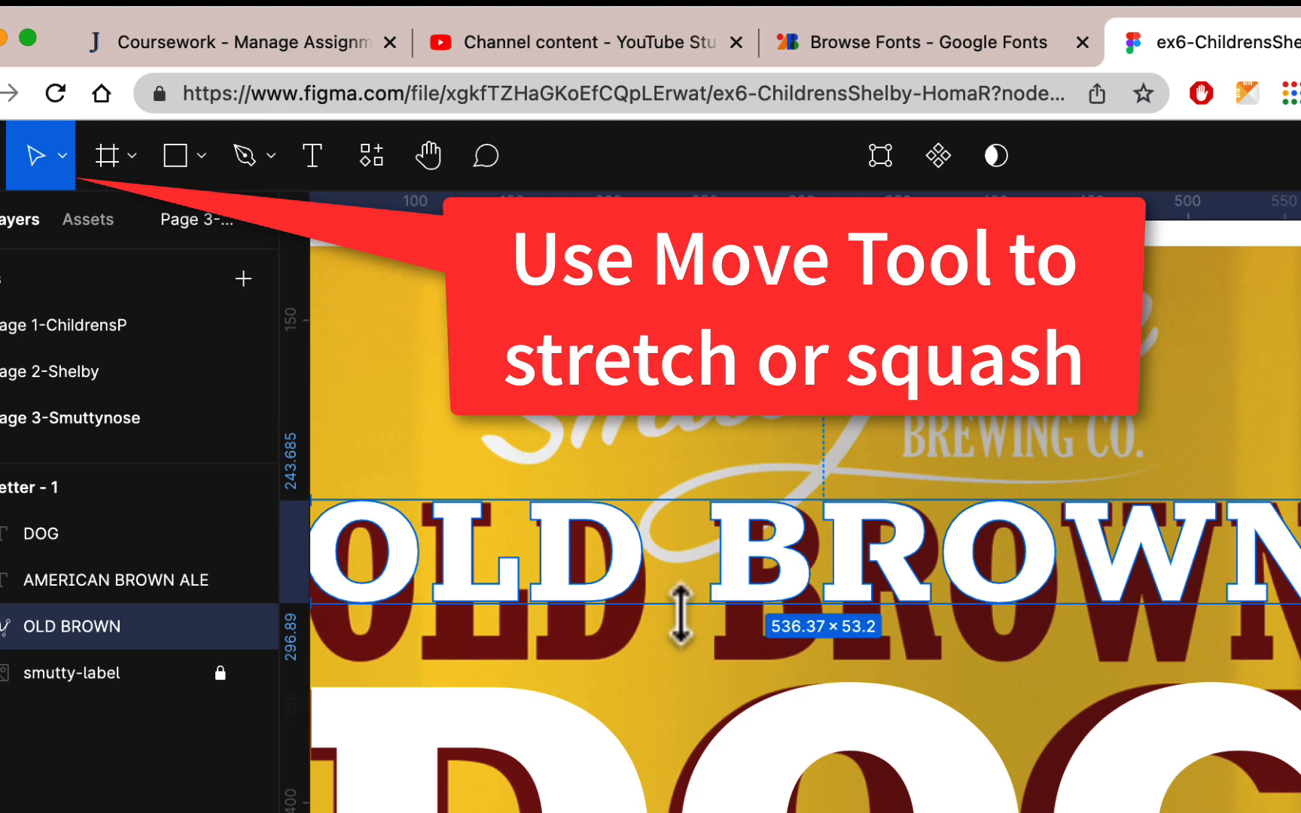
drag(680, 613, 688, 664)
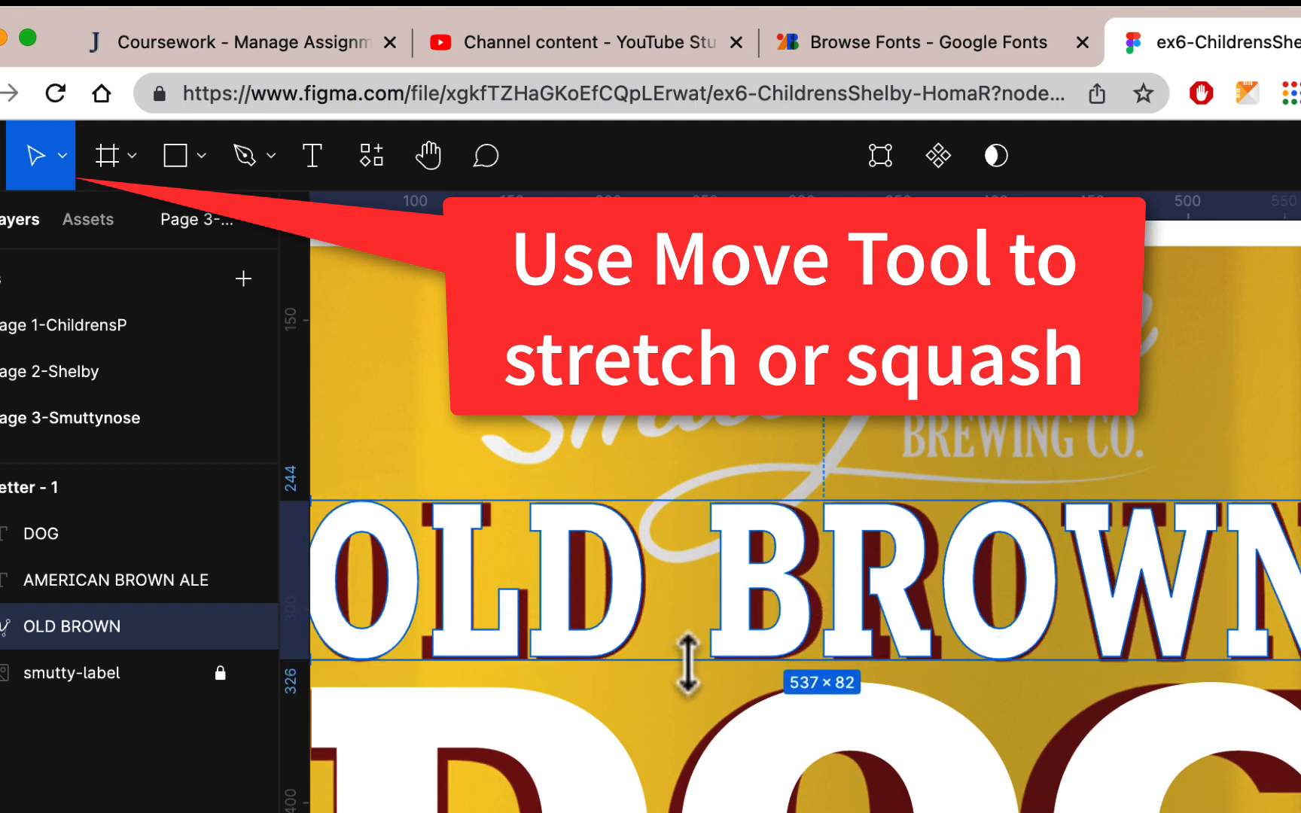
- Compare the stretched OLD BROWN letters with the label's lettering along the whole line
scroll(717, 663, left, 3)
scroll(724, 664, right, 1)
scroll(737, 682, right, 1)
scroll(738, 682, up, 1)
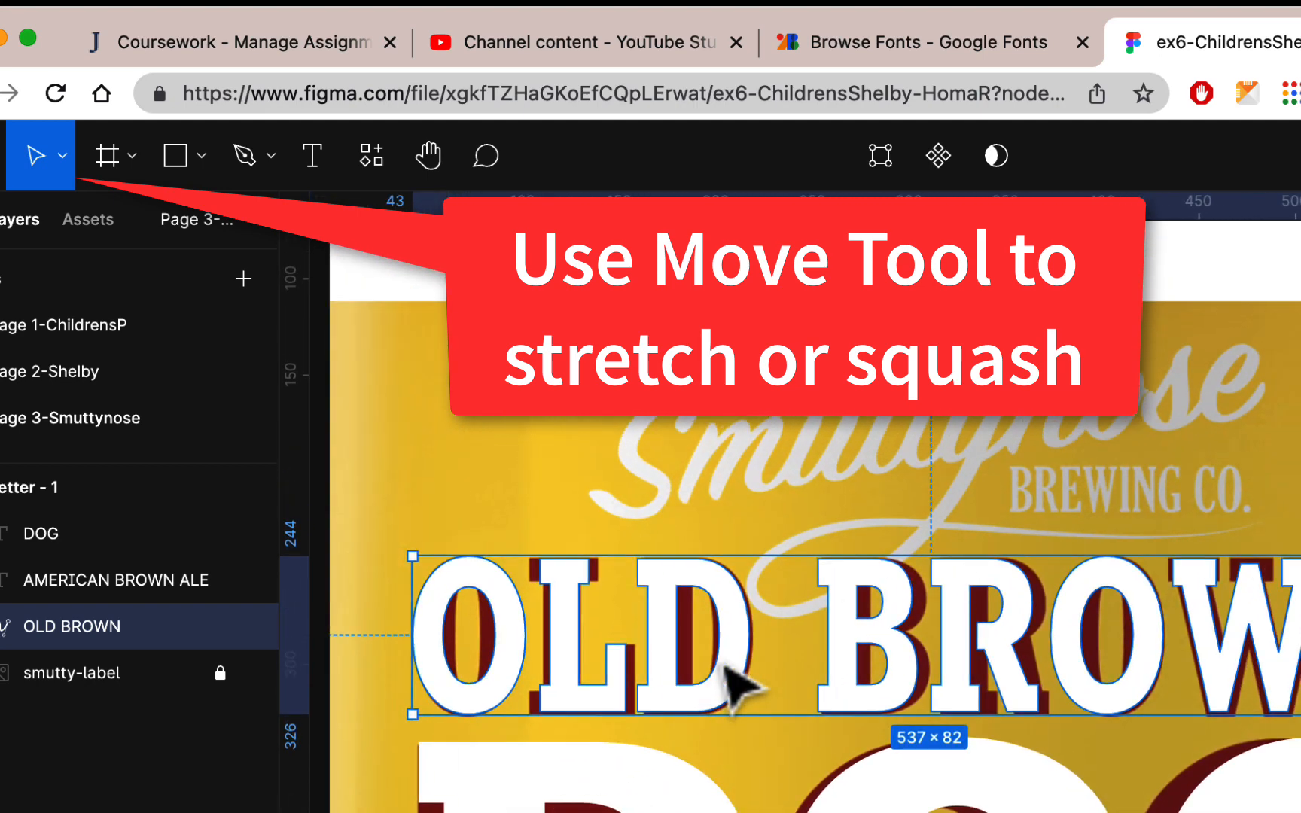
scroll(725, 668, right, 1)
scroll(724, 667, up, 1)
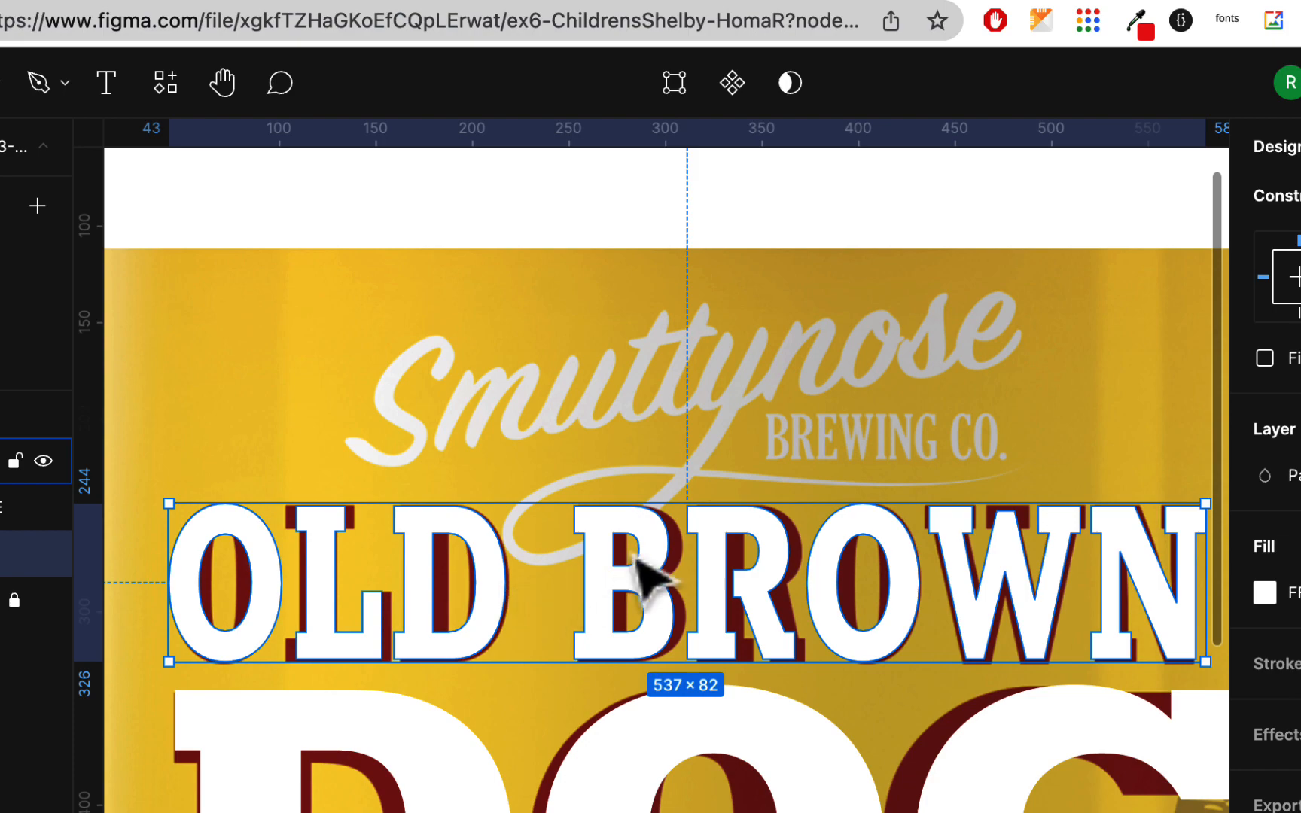
scroll(663, 580, down, 1)
scroll(662, 580, right, 4)
scroll(652, 557, down, 2)
scroll(652, 557, left, 2)
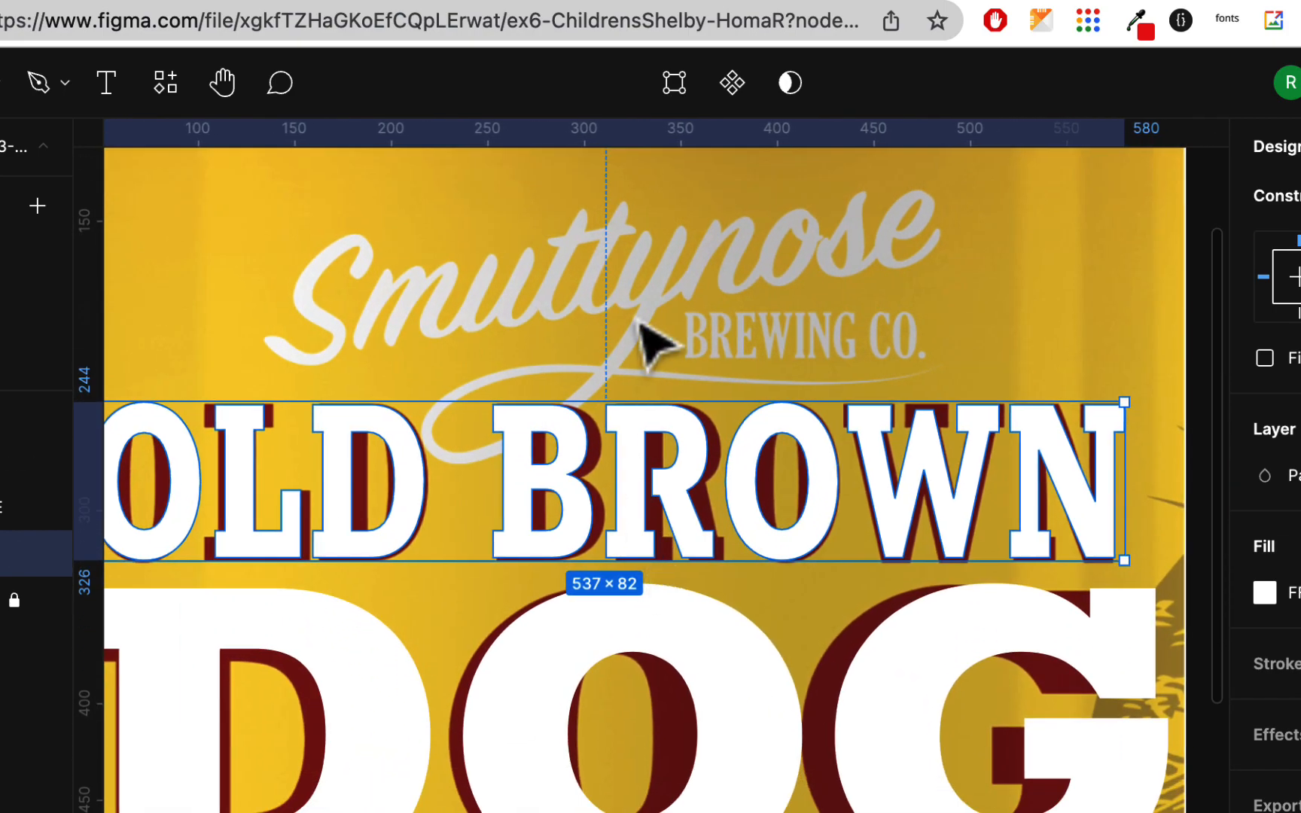
- Undo the OLD BROWN stretch and flattening, and set the text's weight to Black
key(super+z)
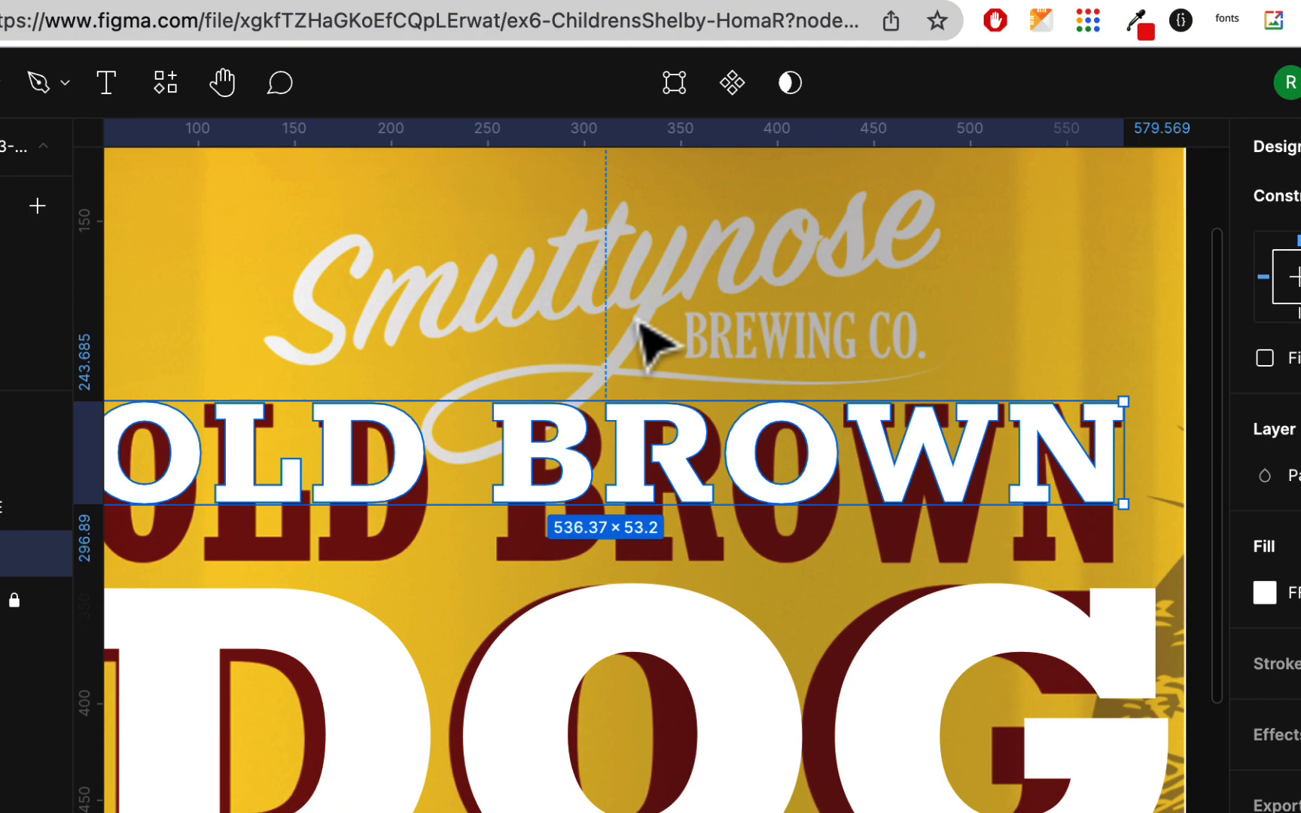
key(super+z)
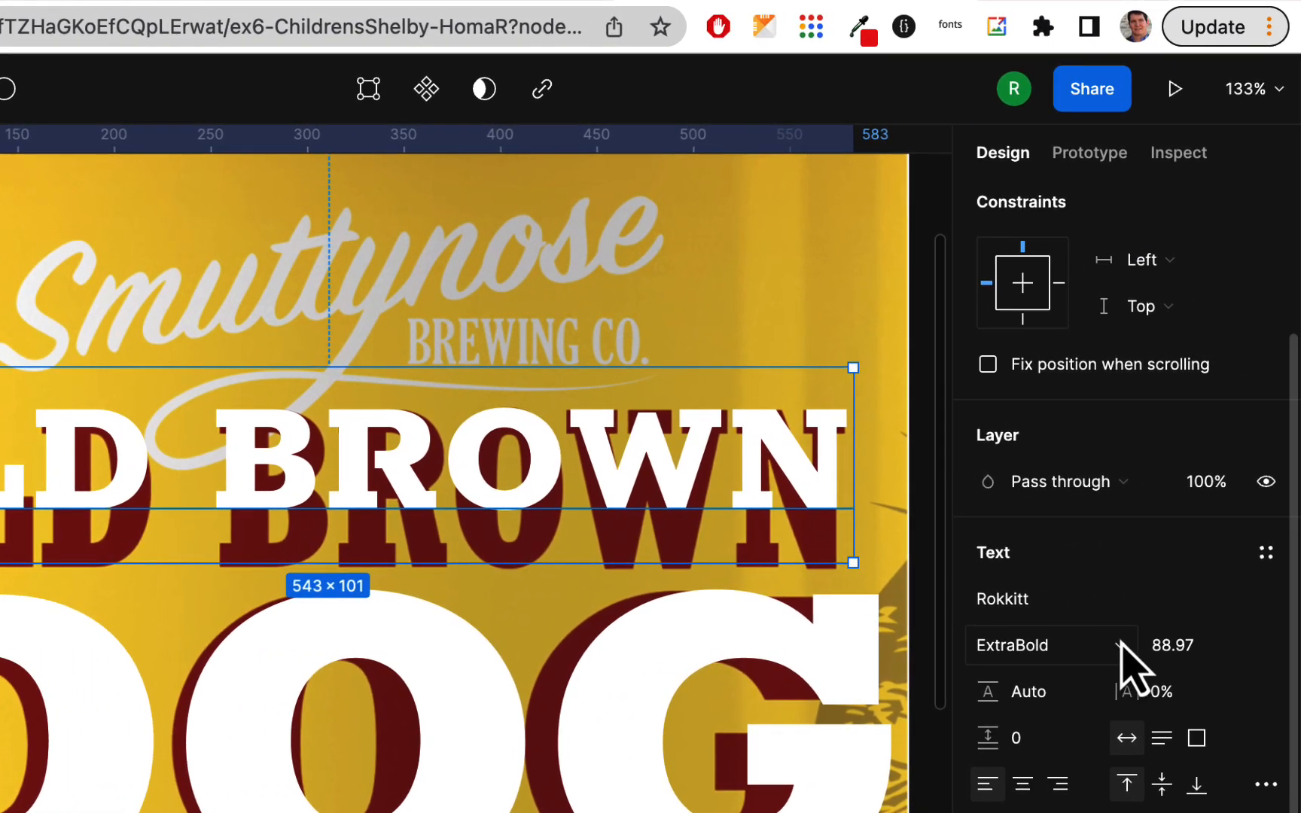
click(1300, 640)
click(1121, 675)
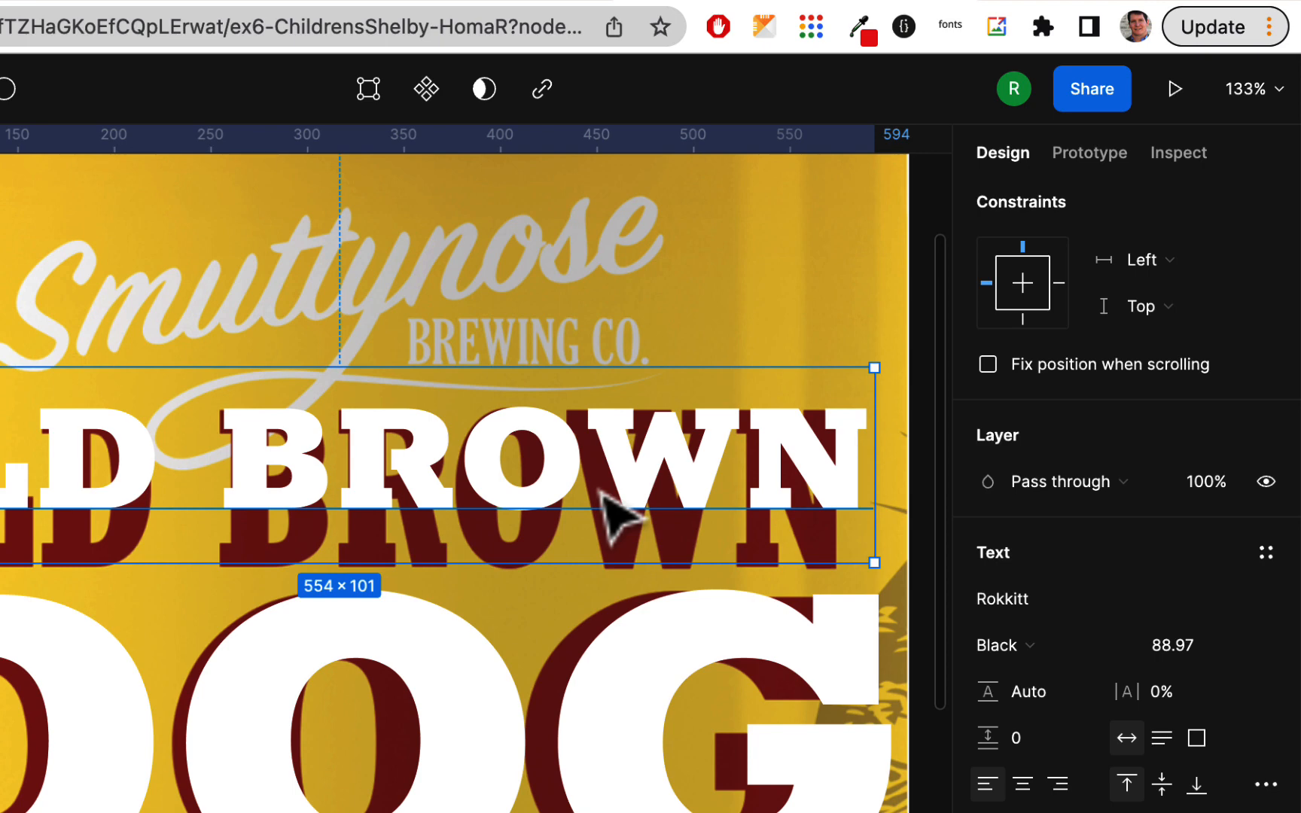
- Flatten the Black OLD BROWN text and narrow the shape until its right edge sits at about X 577
right_click(423, 461)
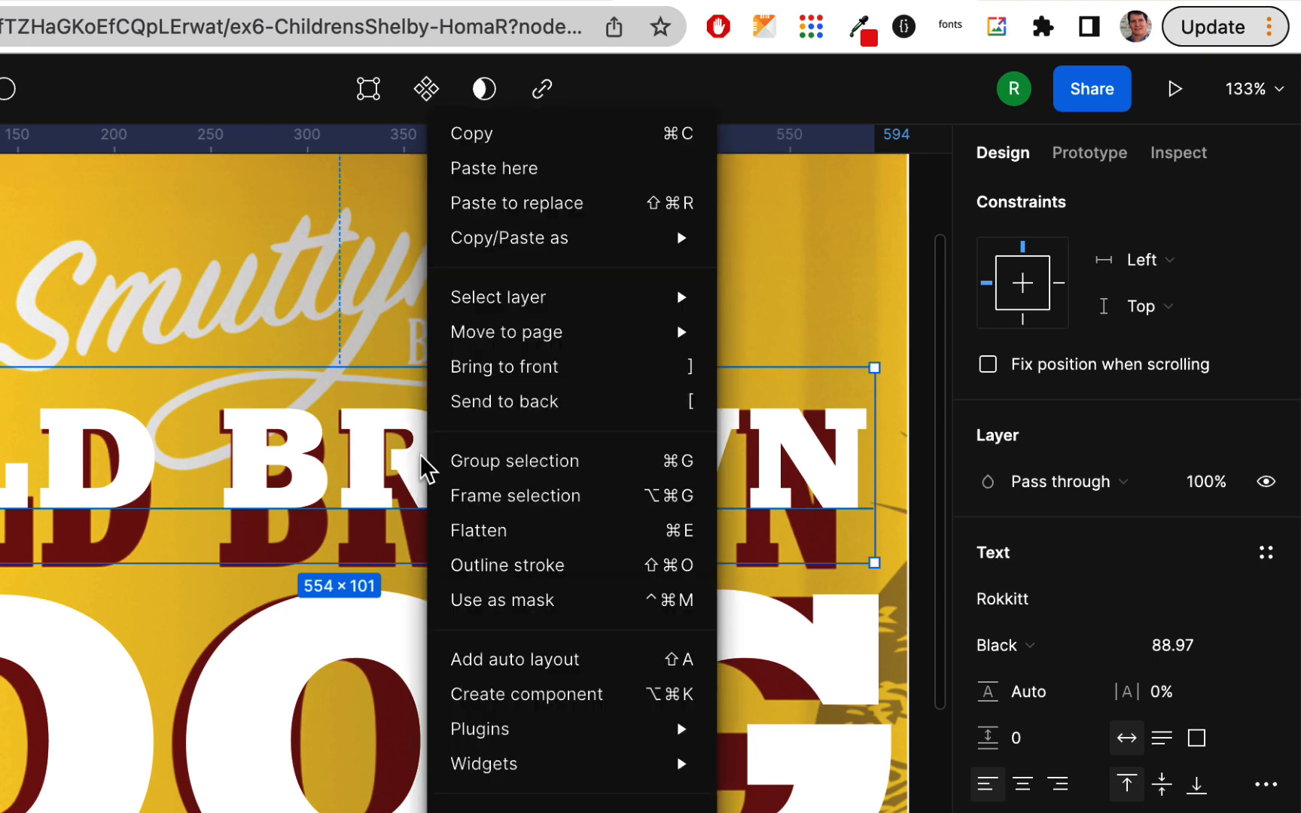
click(482, 533)
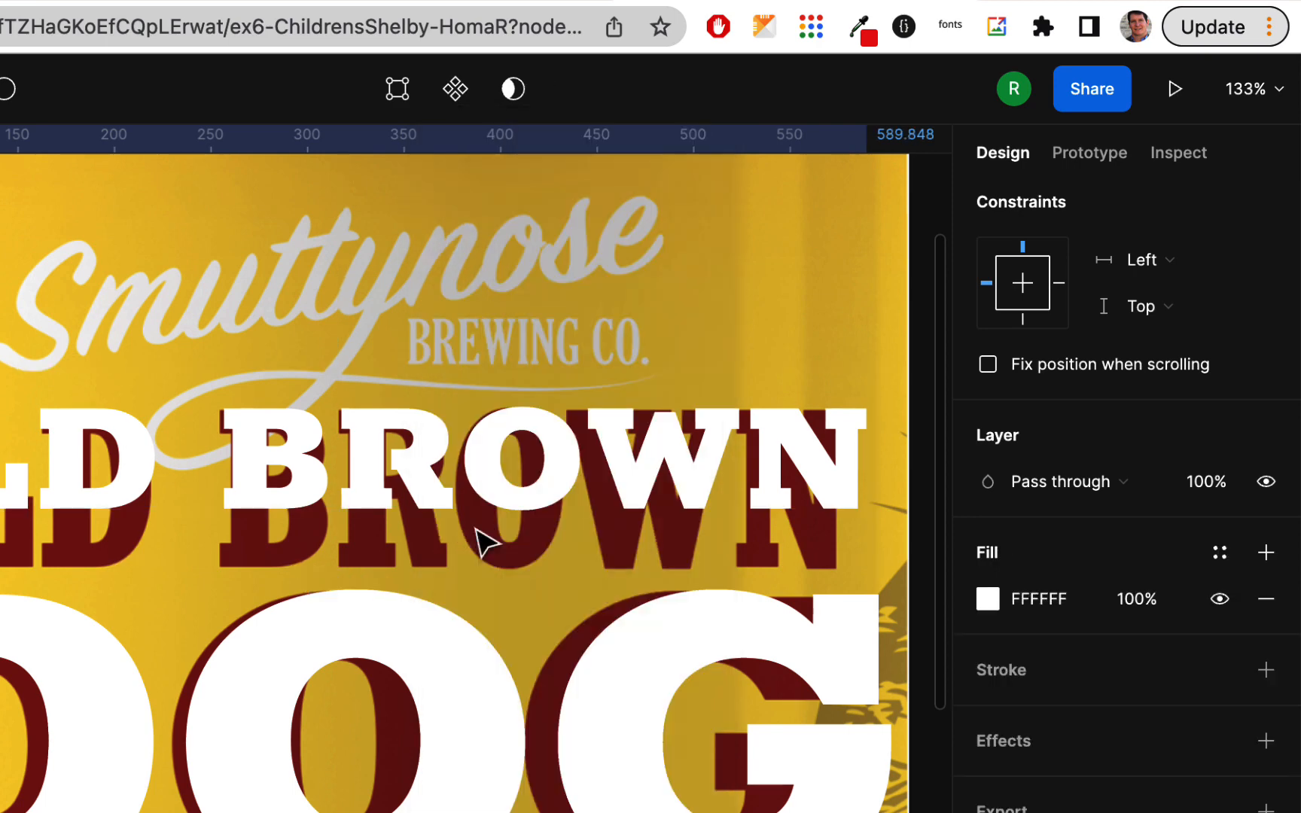
key(Escape)
click(838, 464)
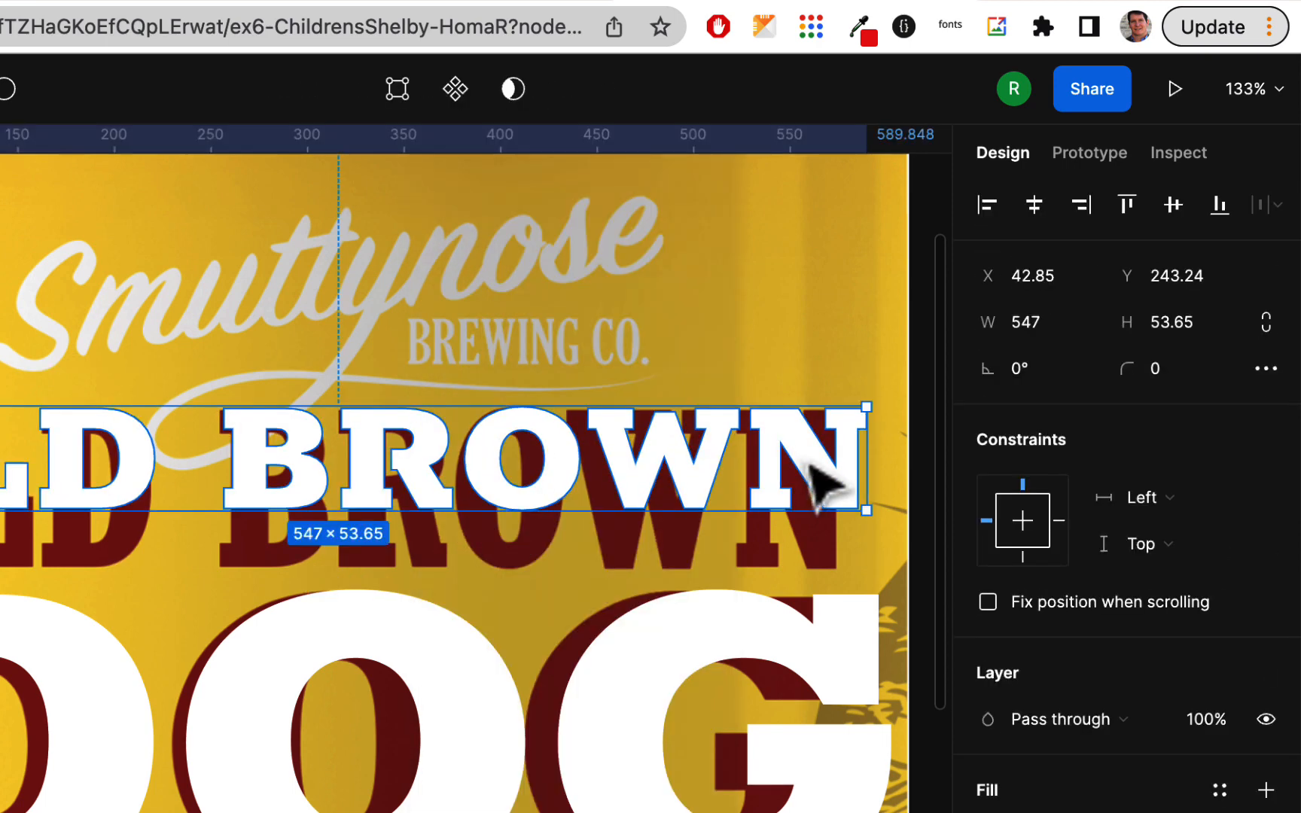
drag(865, 454, 841, 454)
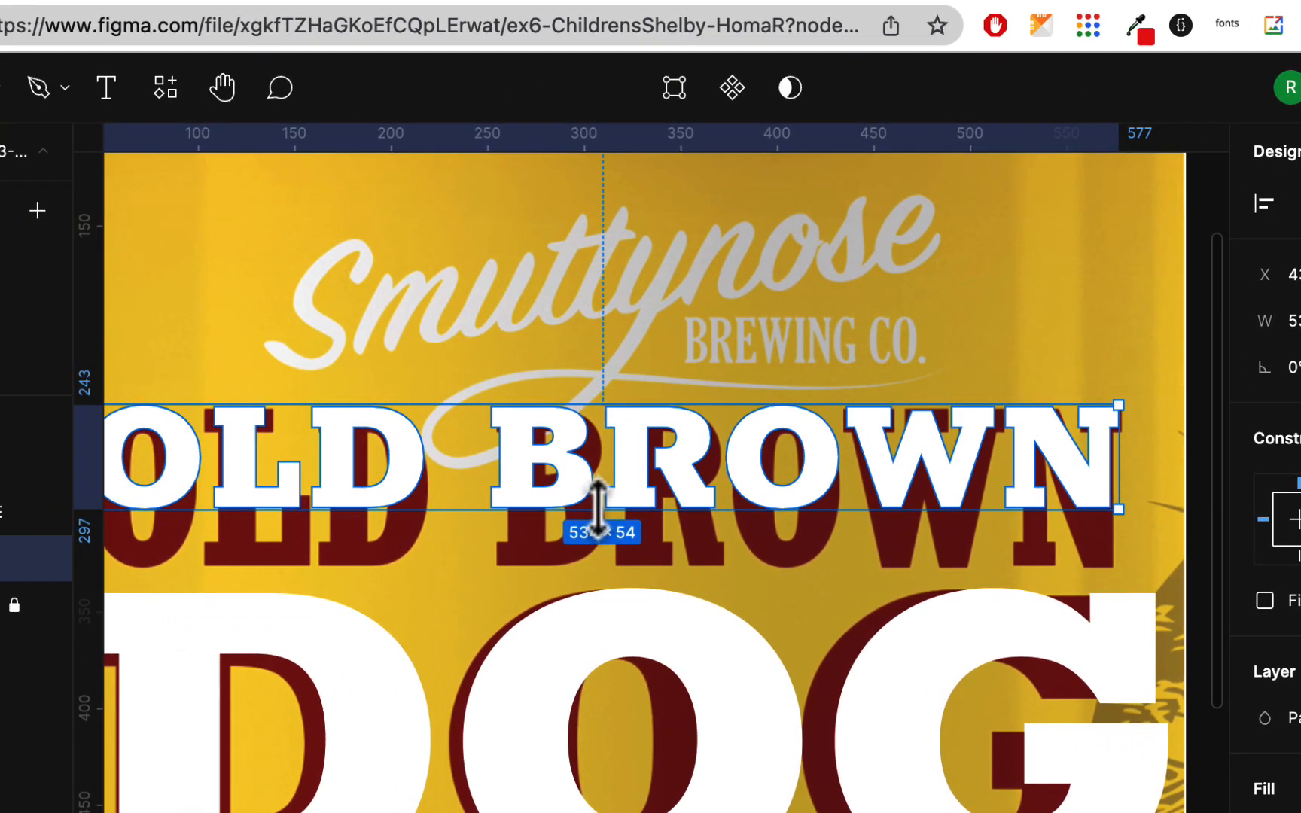
- Stretch the flattened OLD BROWN shape vertically to about 534 × 83 and compare it with the label's lettering
drag(493, 519, 487, 572)
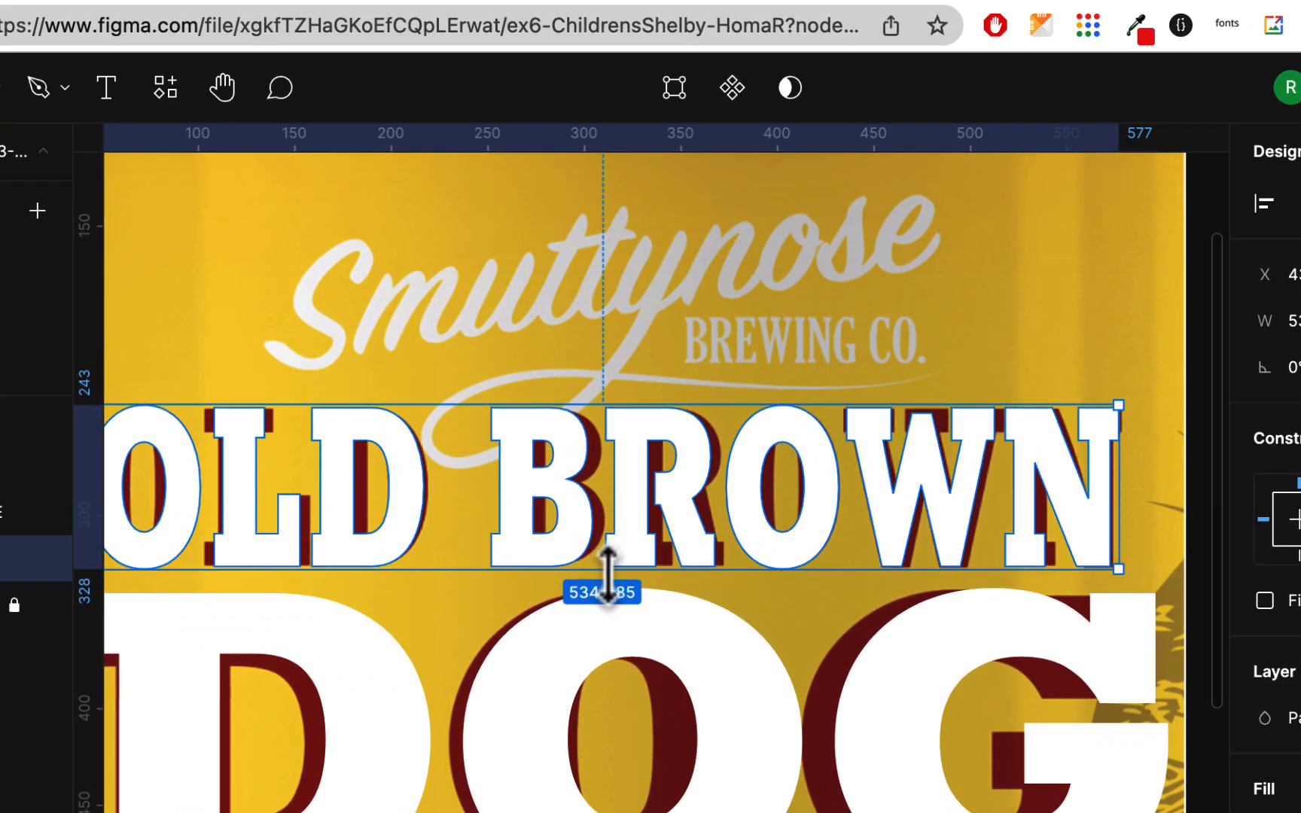
drag(608, 574, 609, 570)
scroll(608, 570, left, 3)
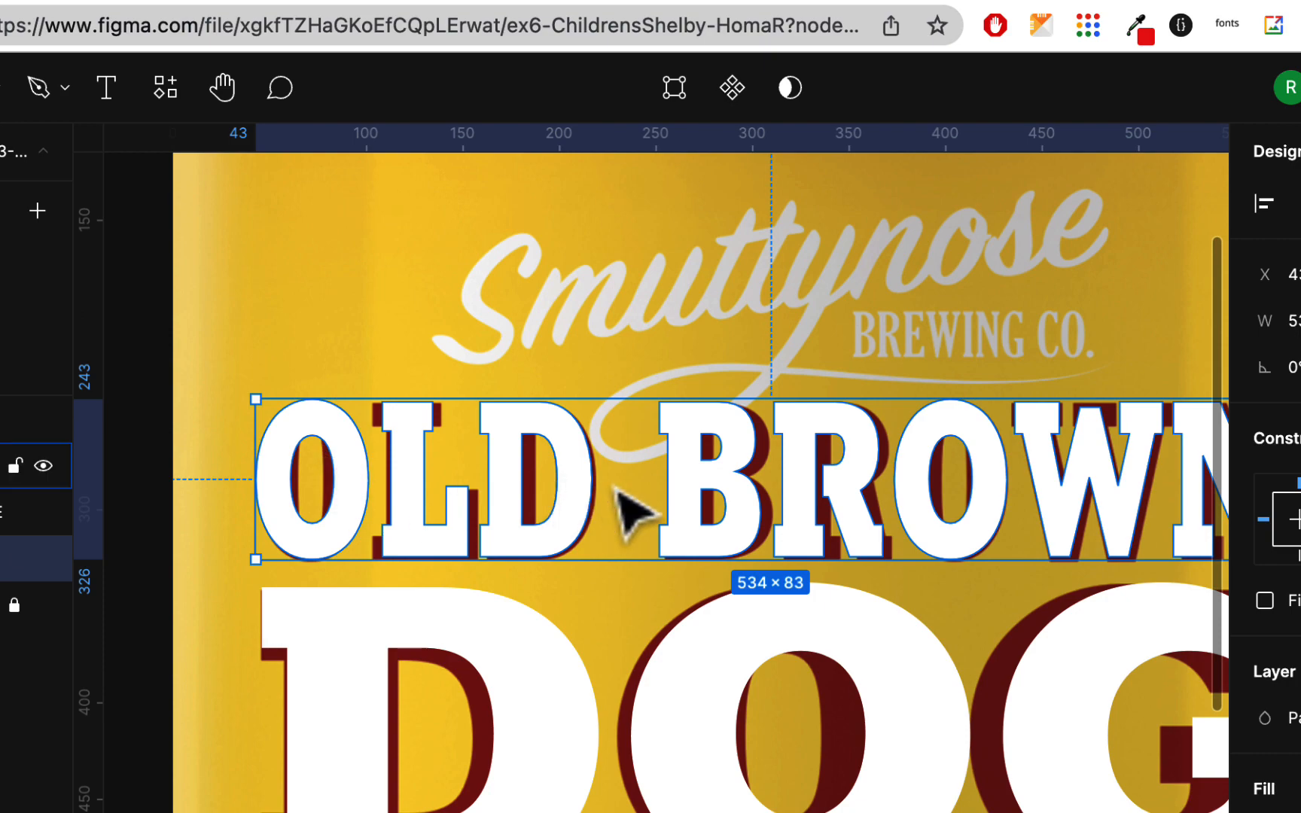
scroll(631, 513, right, 2)
scroll(631, 513, right, 5)
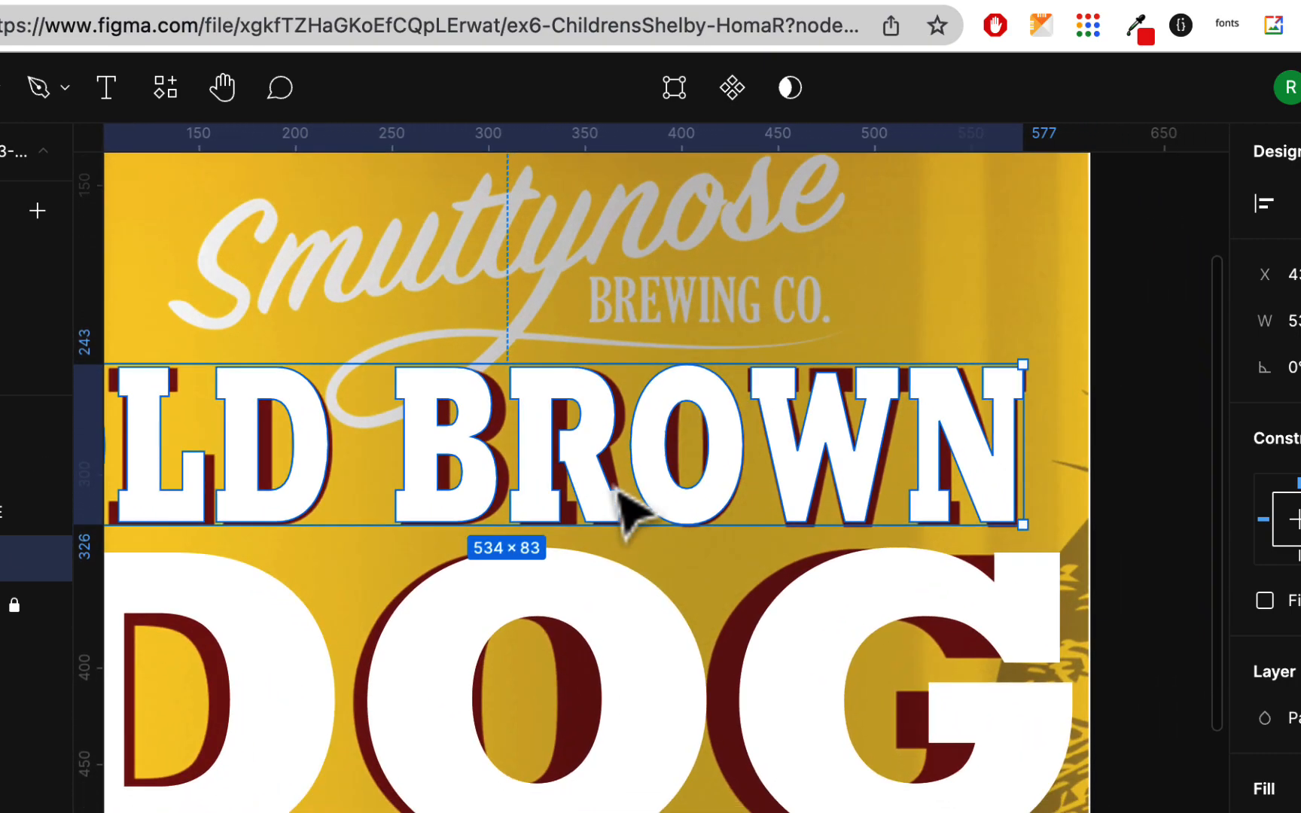
scroll(622, 511, left, 4)
scroll(622, 511, up, 2)
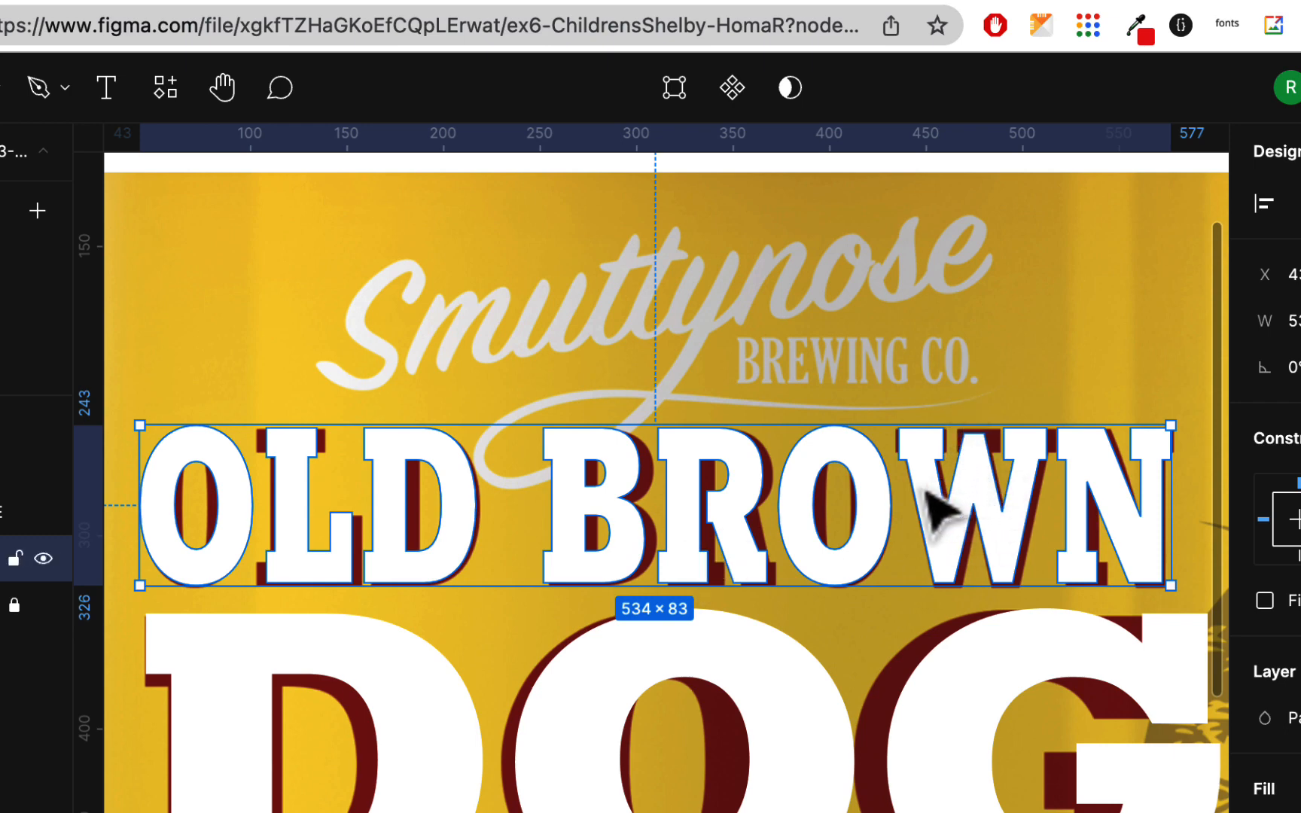
- Edit the OLD BROWN vector and move the R's two inner-left points below its bowl outward to about X 330.5
scroll(704, 519, up, 3)
scroll(702, 517, up, 3)
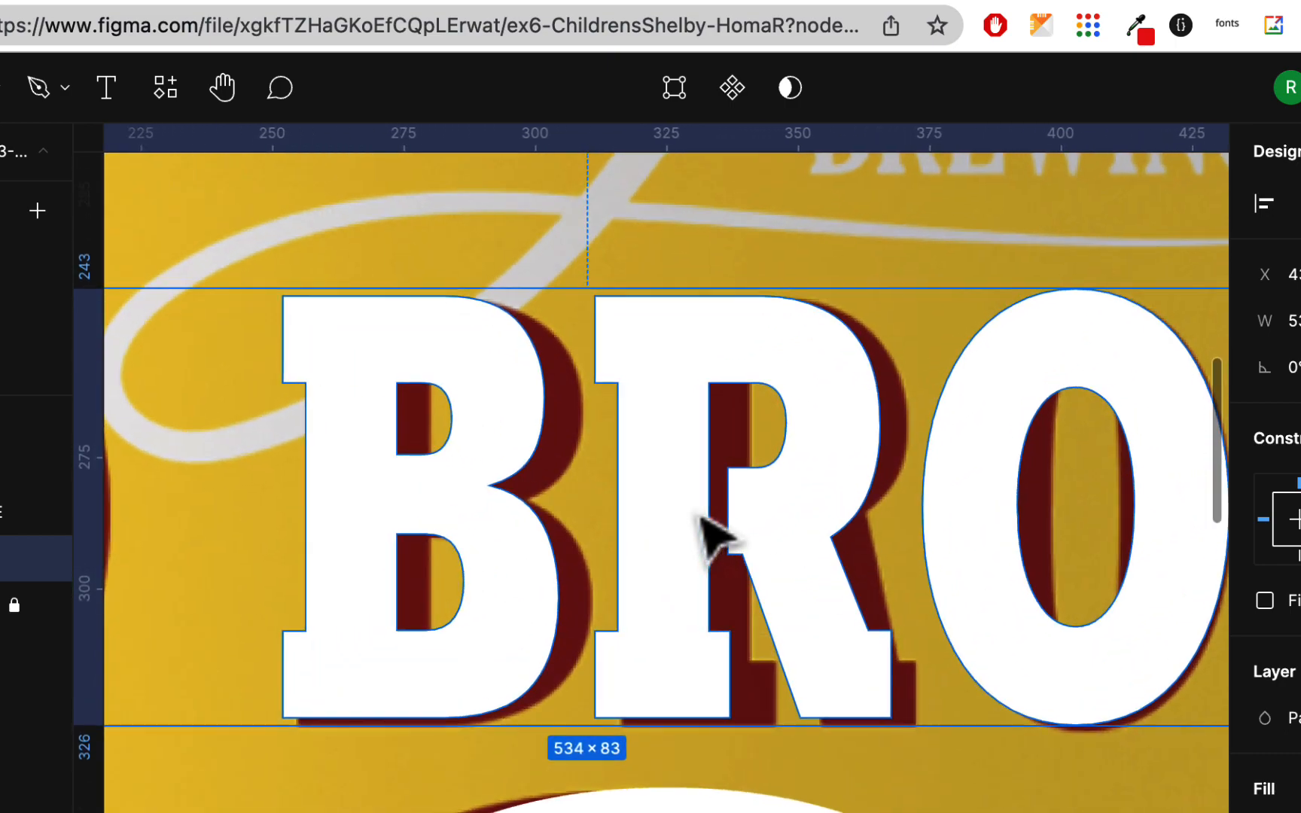
double_click(759, 490)
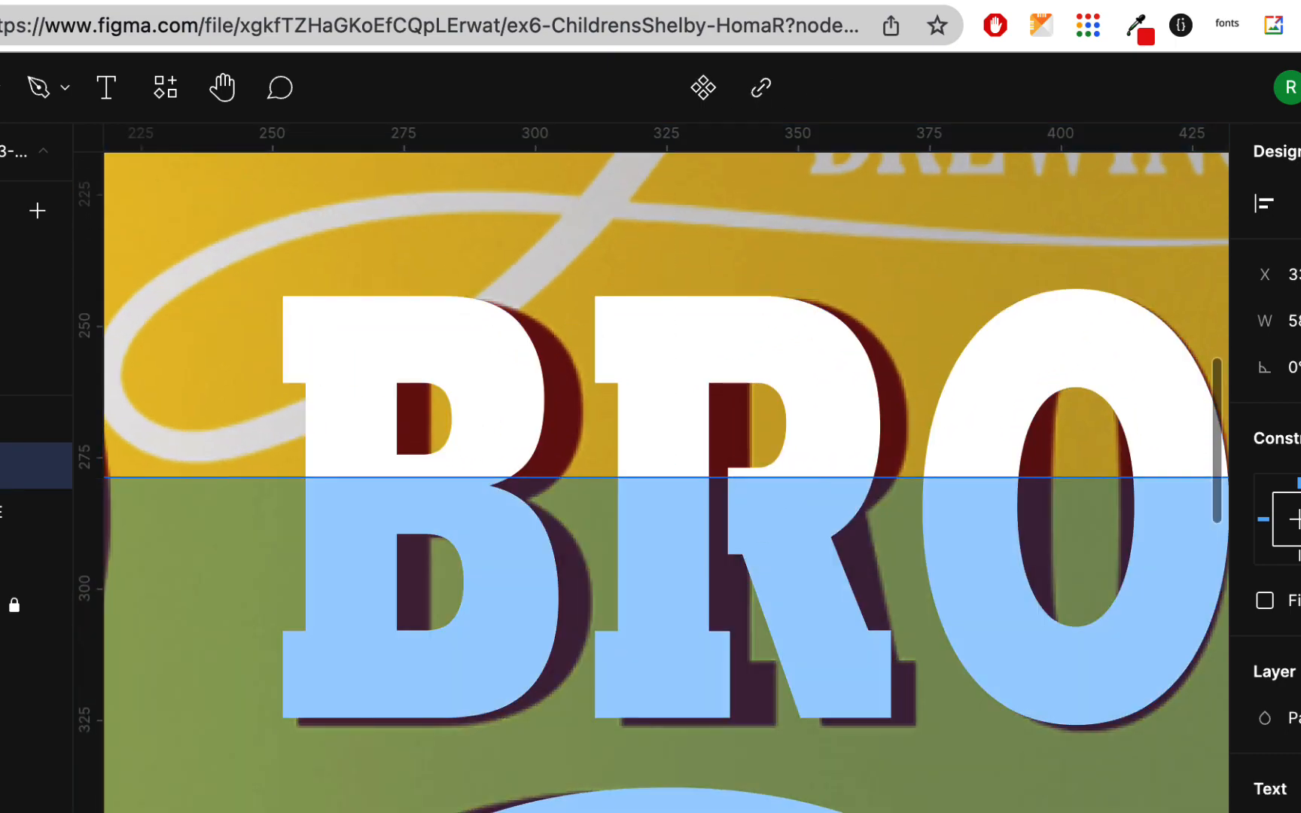
key(Escape)
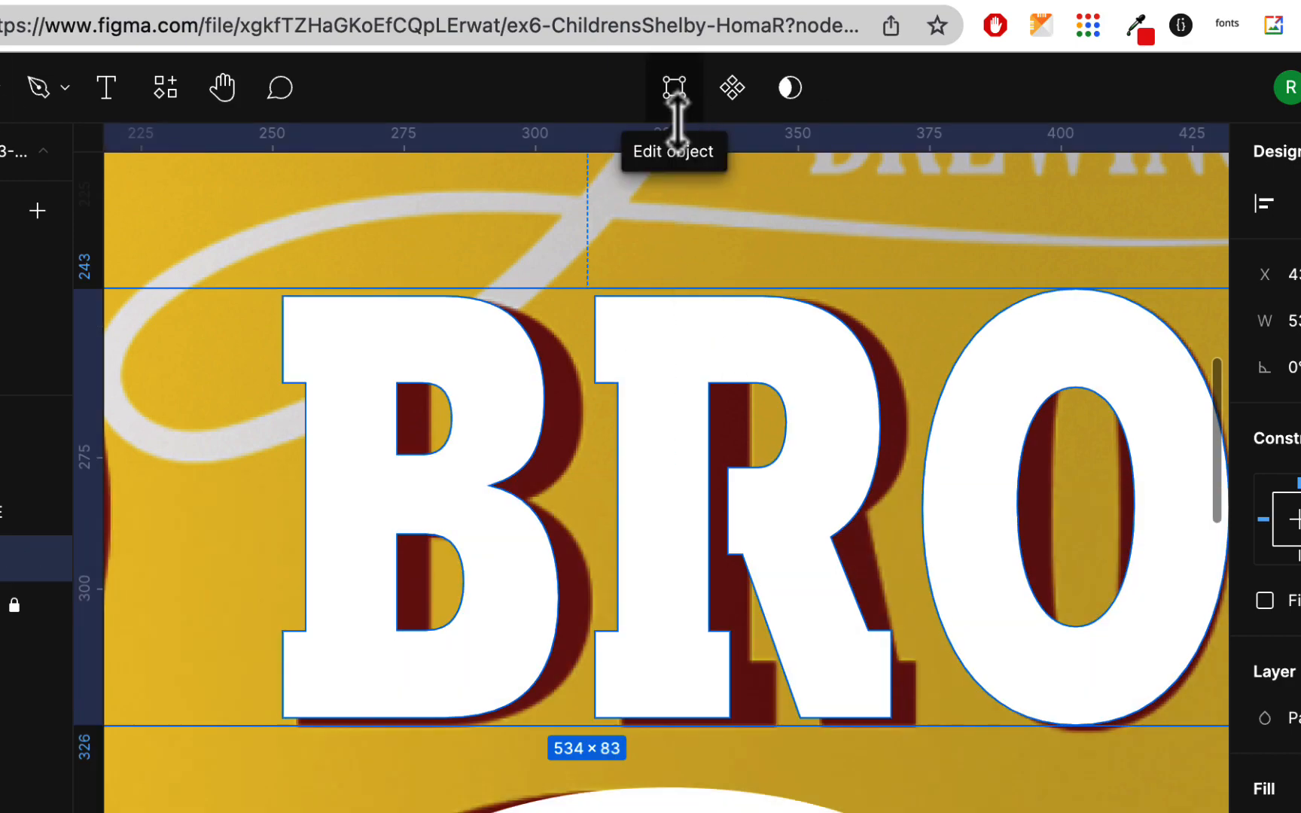
click(681, 98)
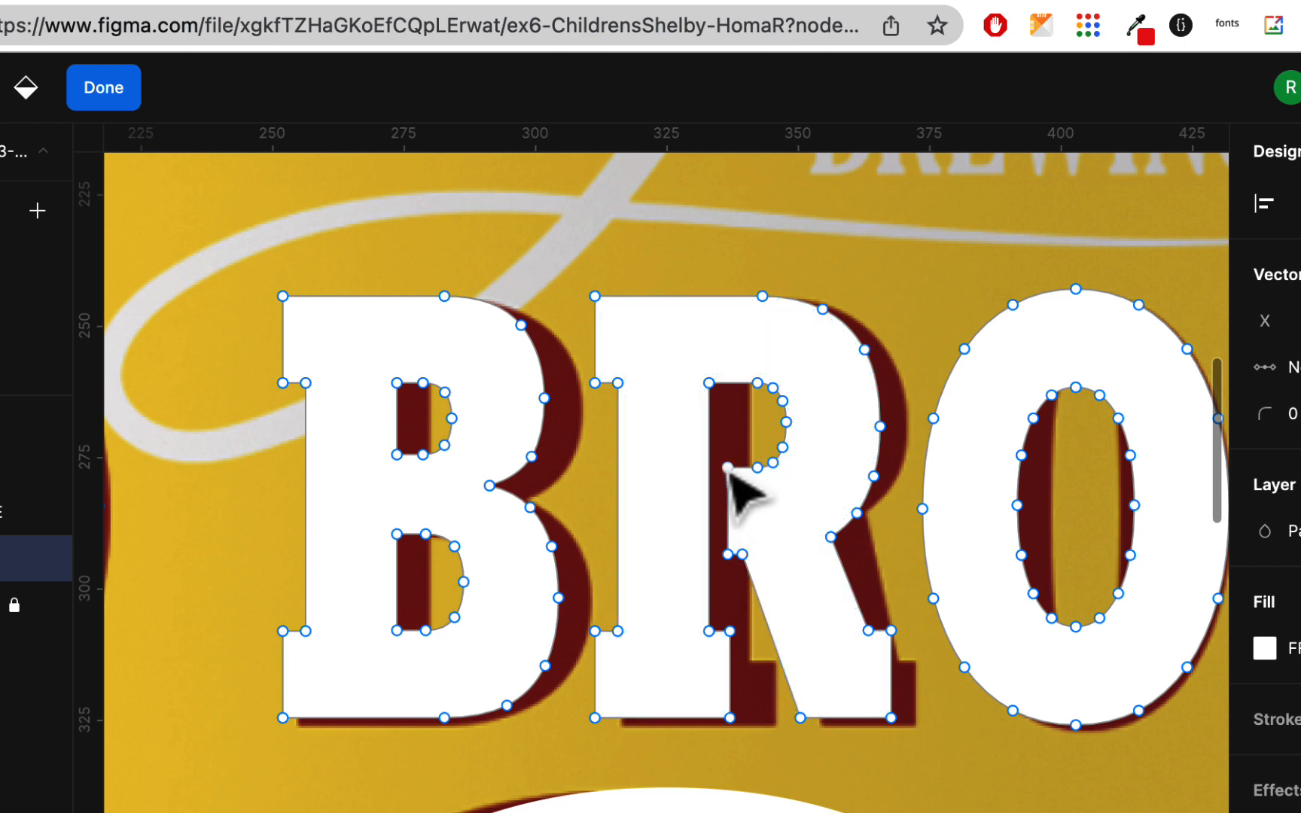
drag(728, 467, 701, 482)
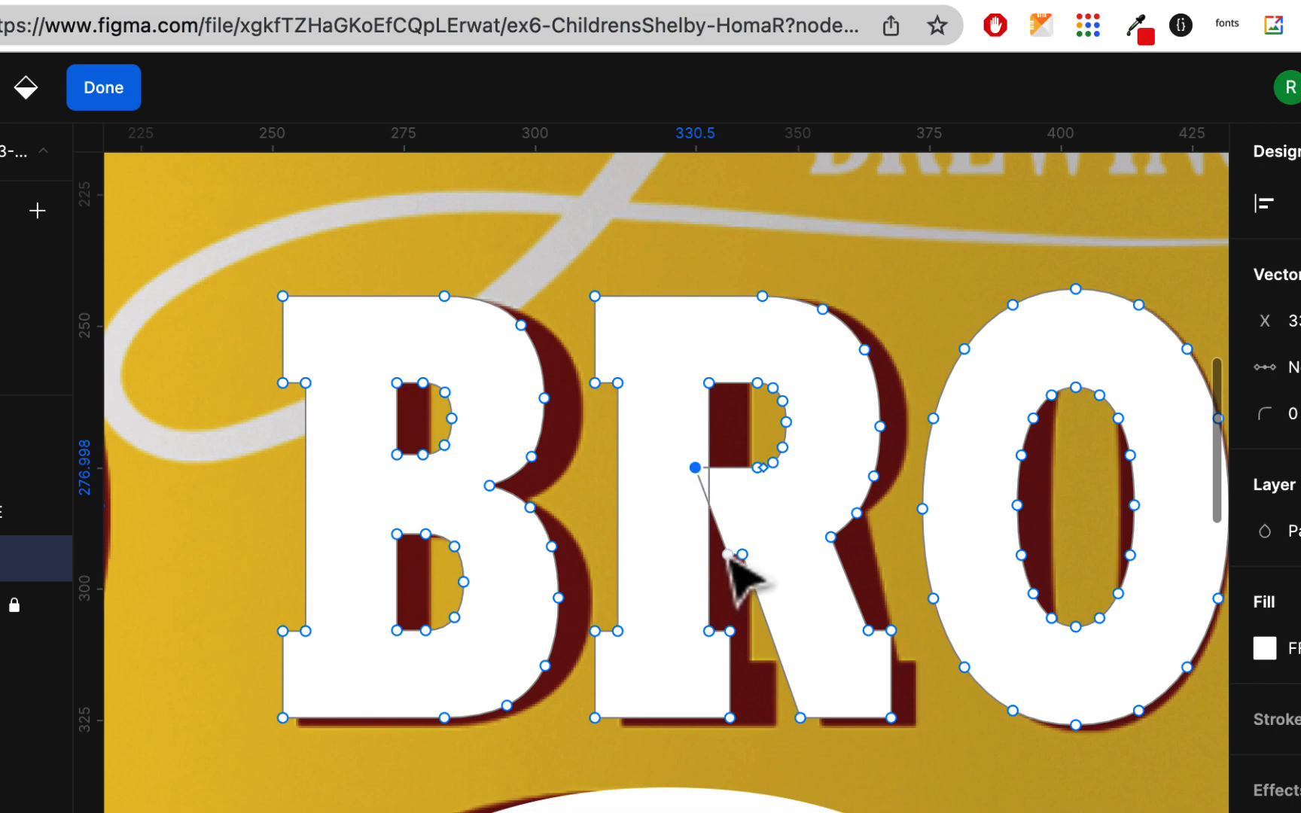
drag(728, 555, 700, 567)
- Reshape the L's base by moving its left serif corners to X 103.5 and its foot's right edge to X 156
scroll(701, 566, left, 15)
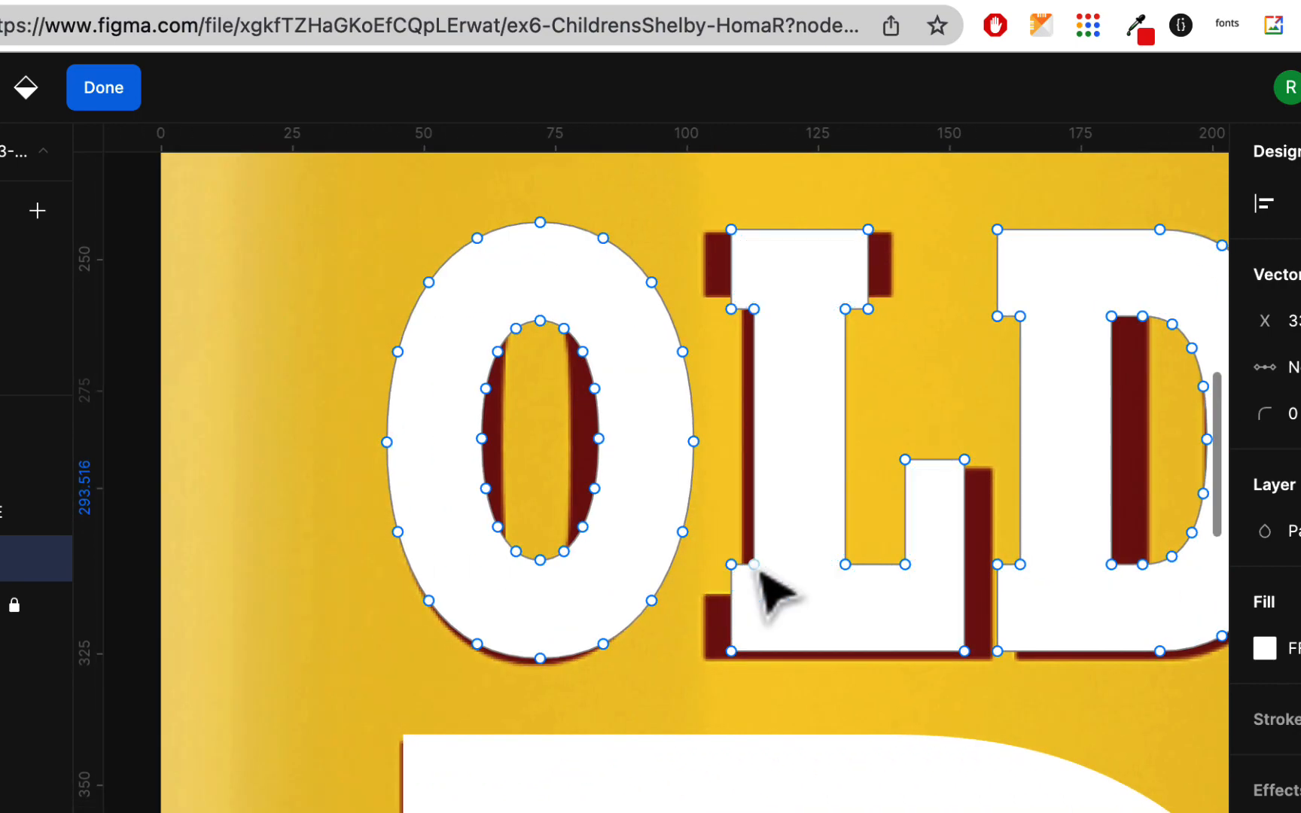
drag(753, 564, 708, 606)
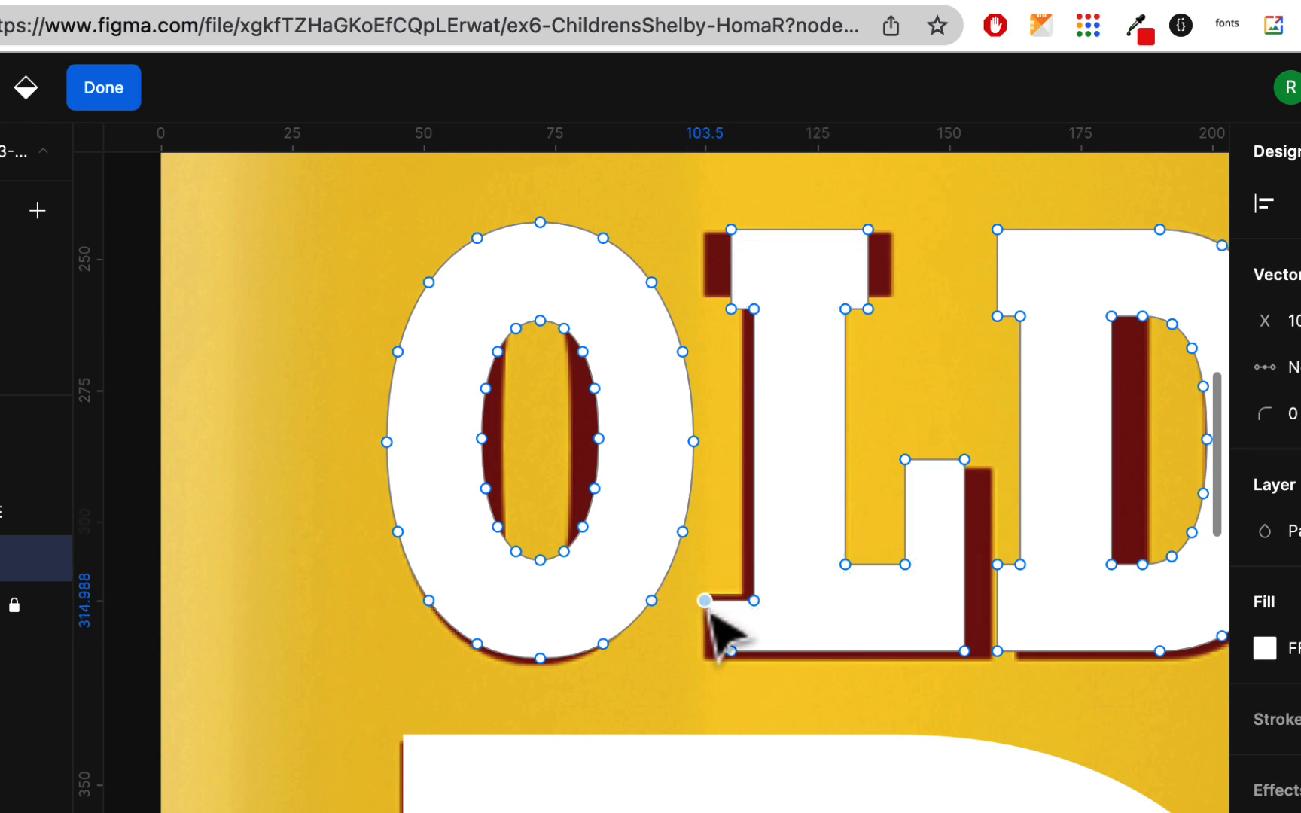
mouse_move(731, 654)
mouse_down()
mouse_move(669, 719)
mouse_move(712, 666)
mouse_up()
drag(966, 461, 981, 461)
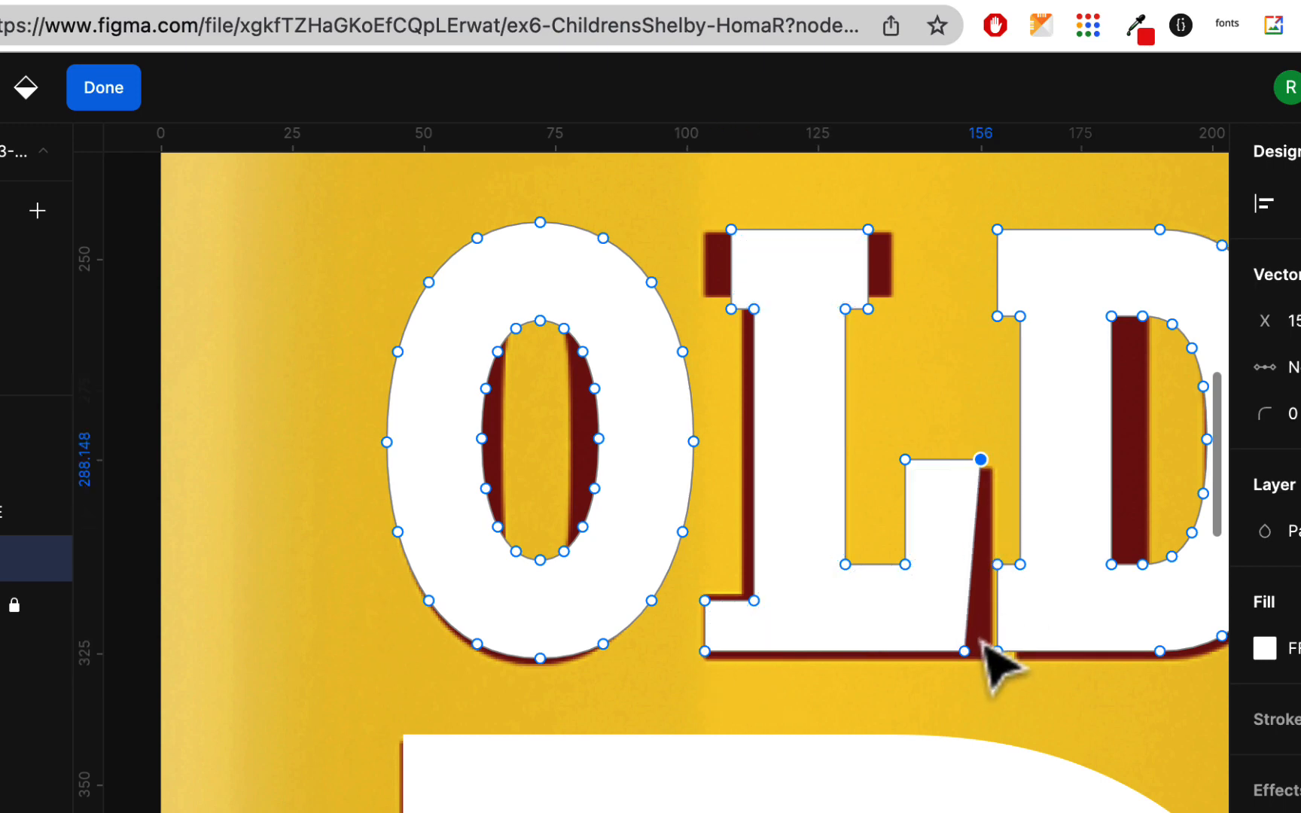
drag(965, 655, 983, 659)
scroll(783, 322, right, 1)
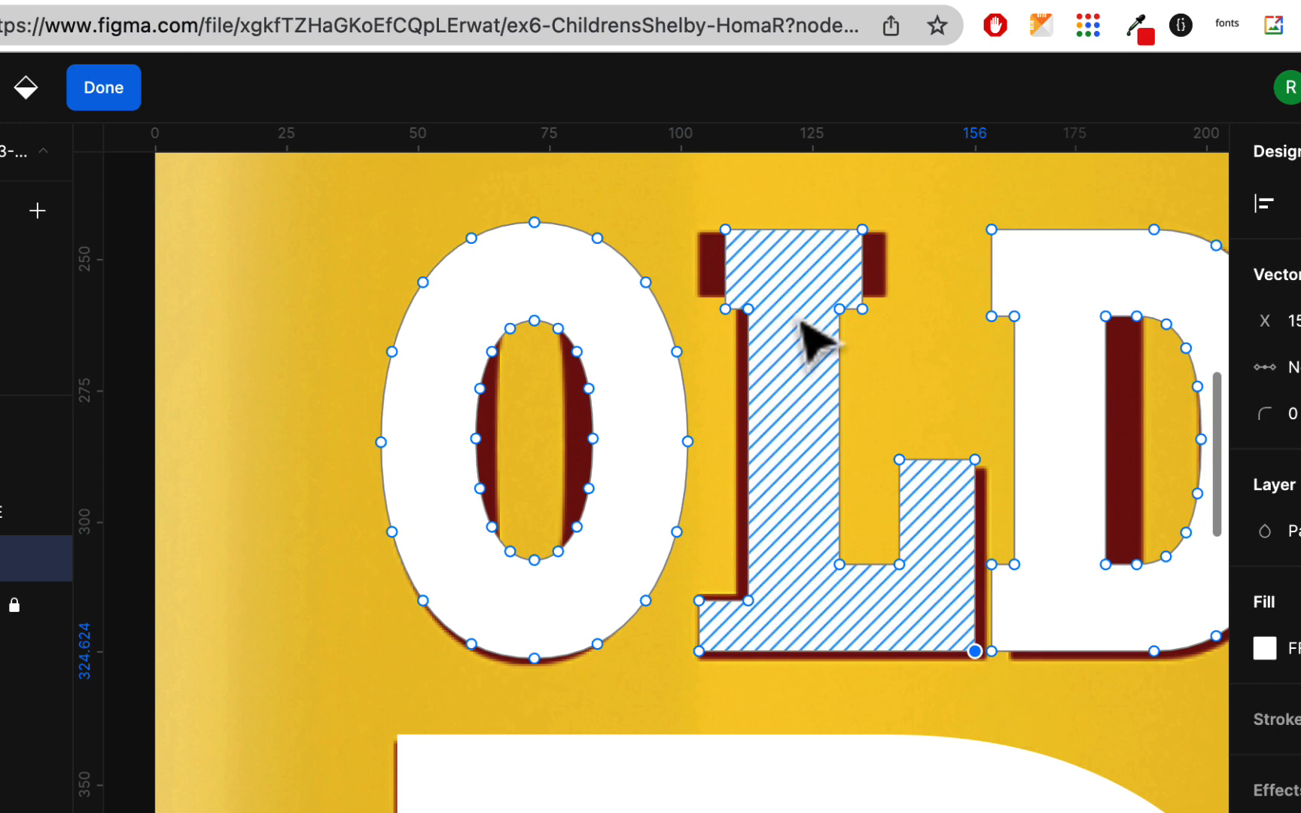
drag(843, 314, 843, 300)
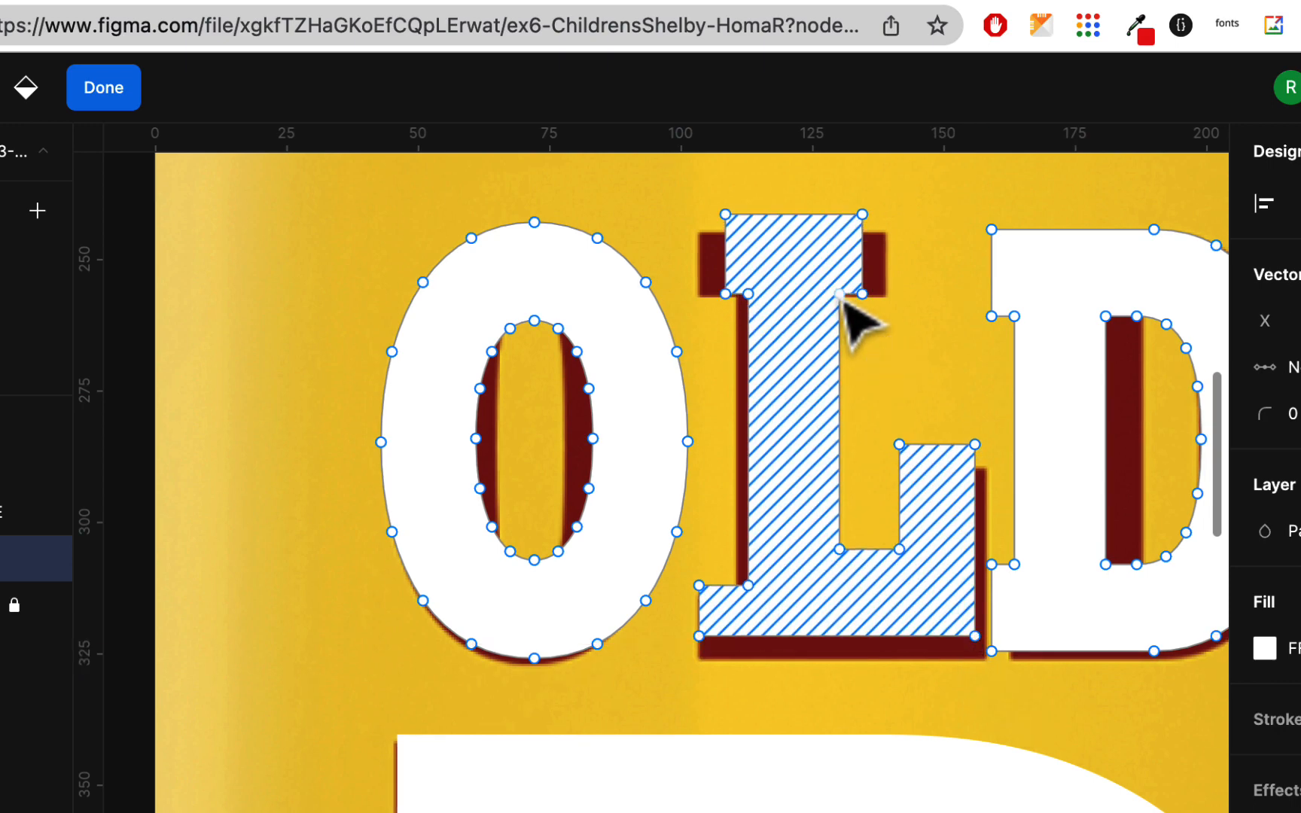
key(super+z)
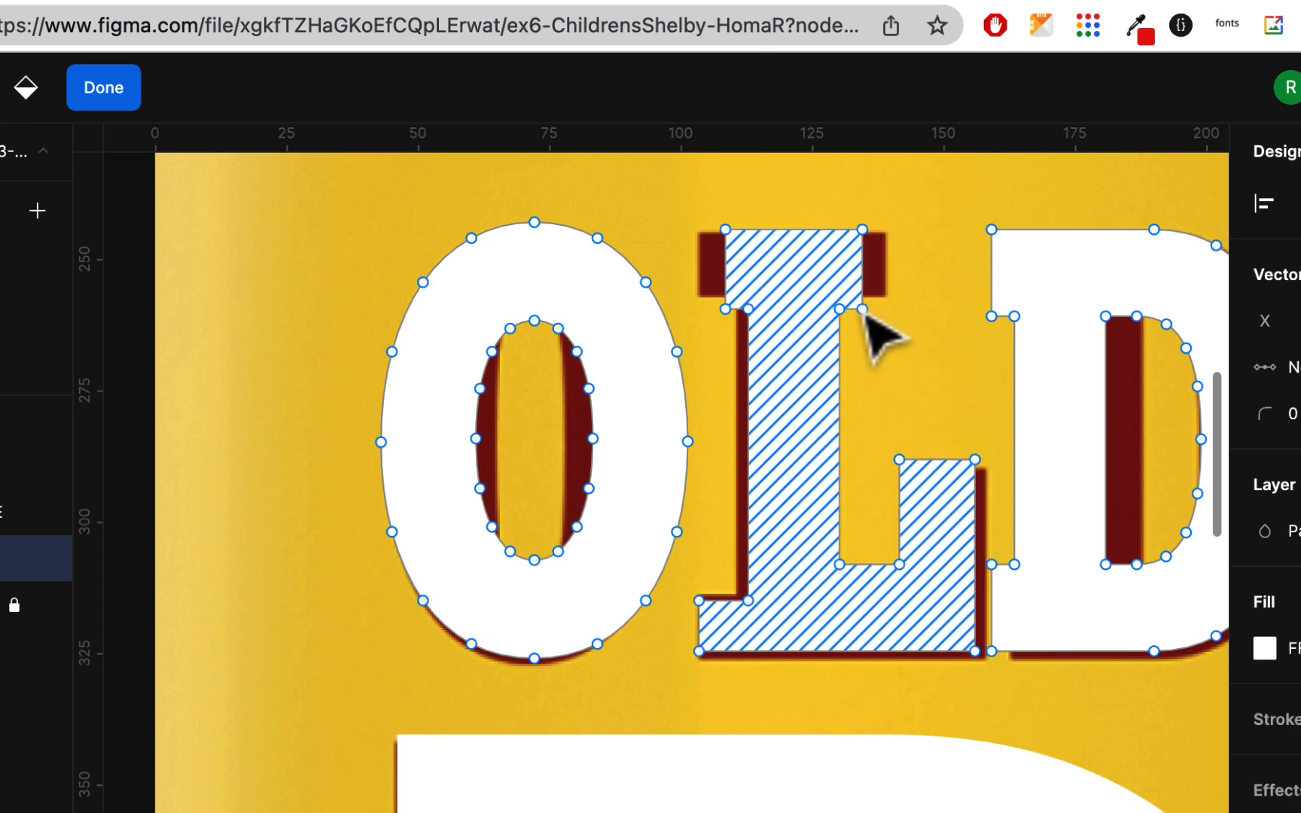
drag(864, 312, 885, 293)
key(super+z)
scroll(867, 309, up, 3)
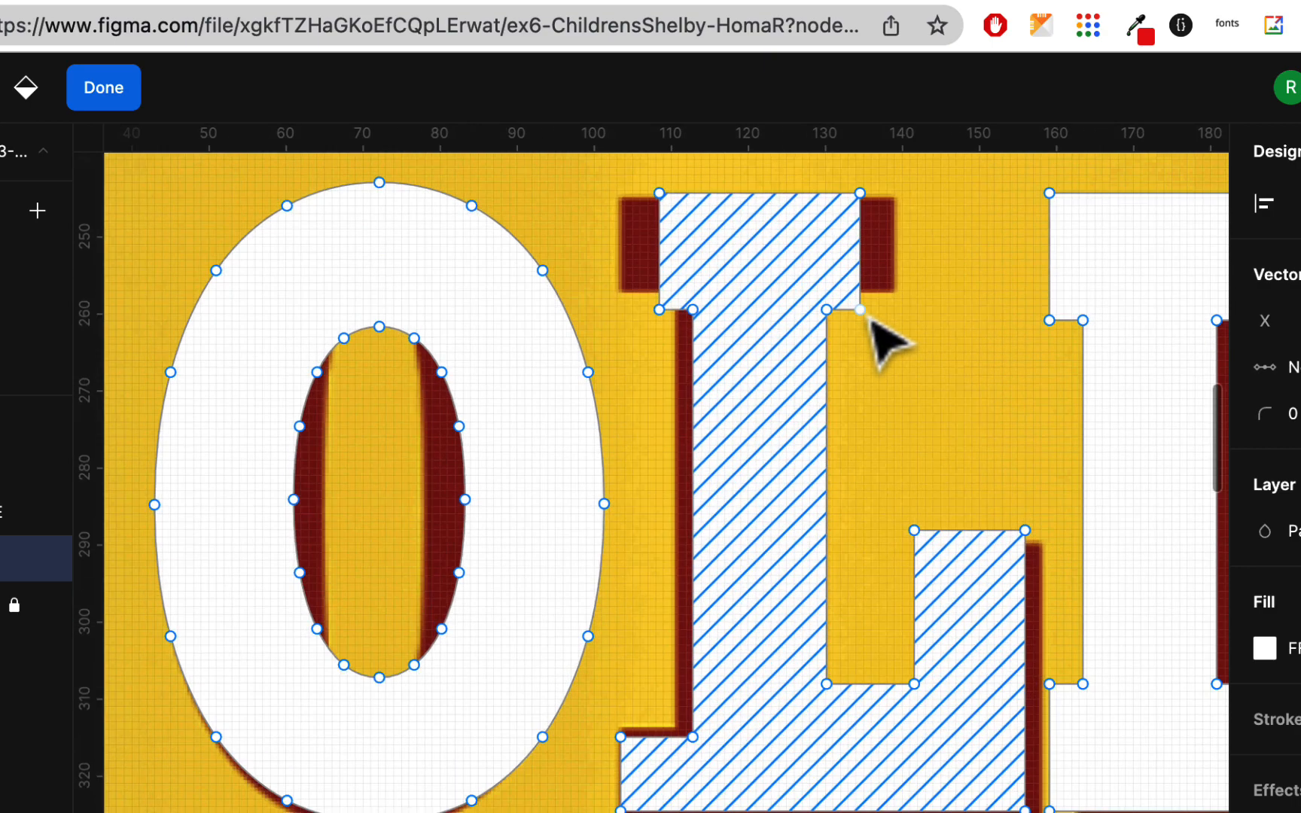
scroll(888, 343, up, 3)
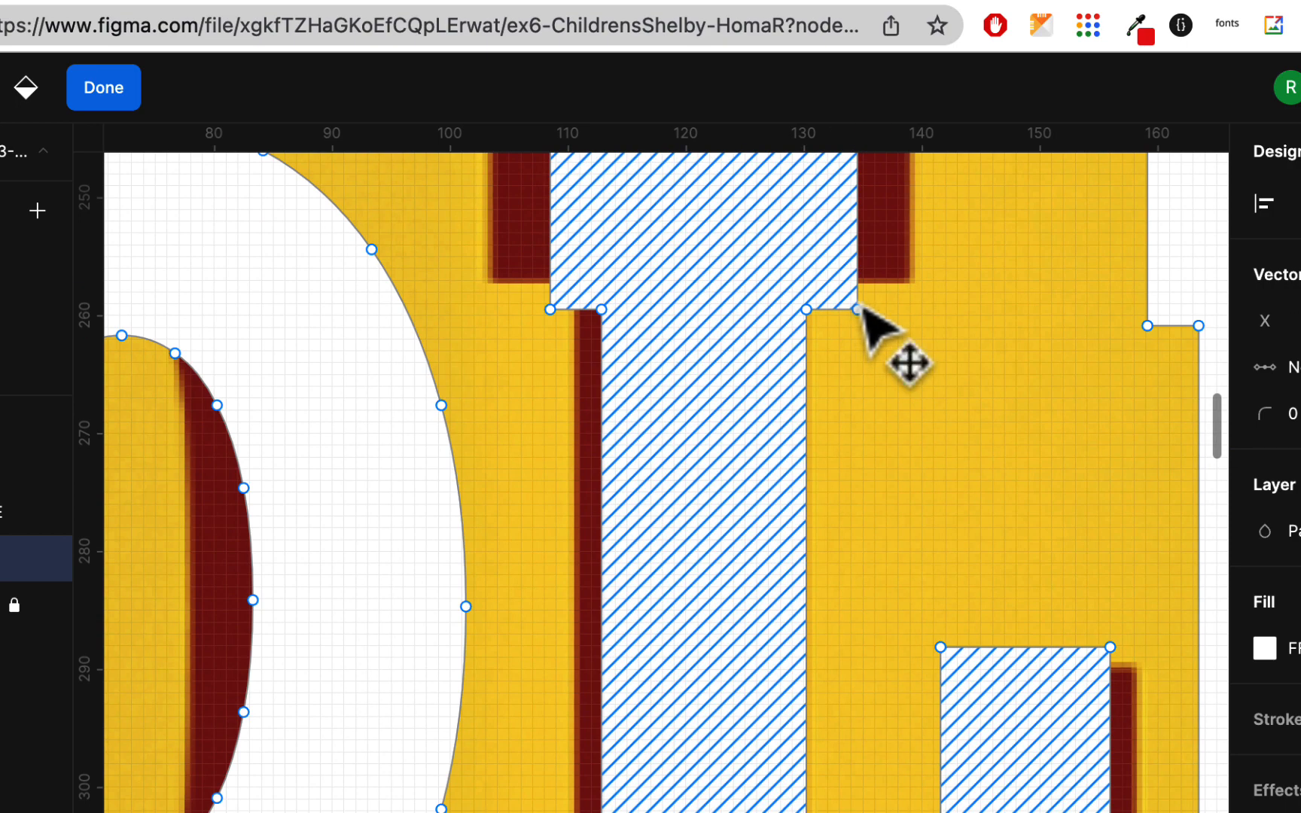
drag(863, 308, 886, 294)
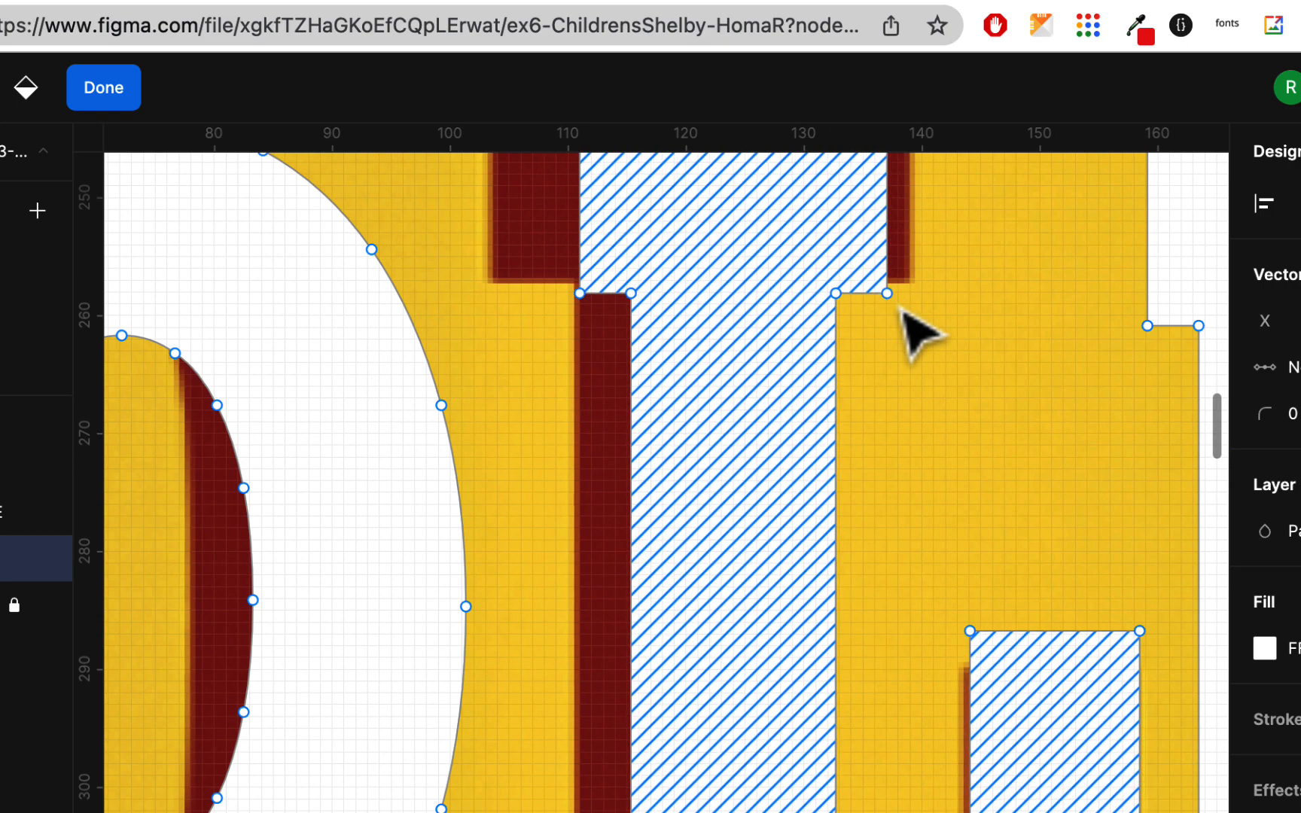
key(super+z)
- Widen the L's top serif to match the label by moving its left corners to X 103.5 and right corners to X 139
drag(860, 313, 914, 292)
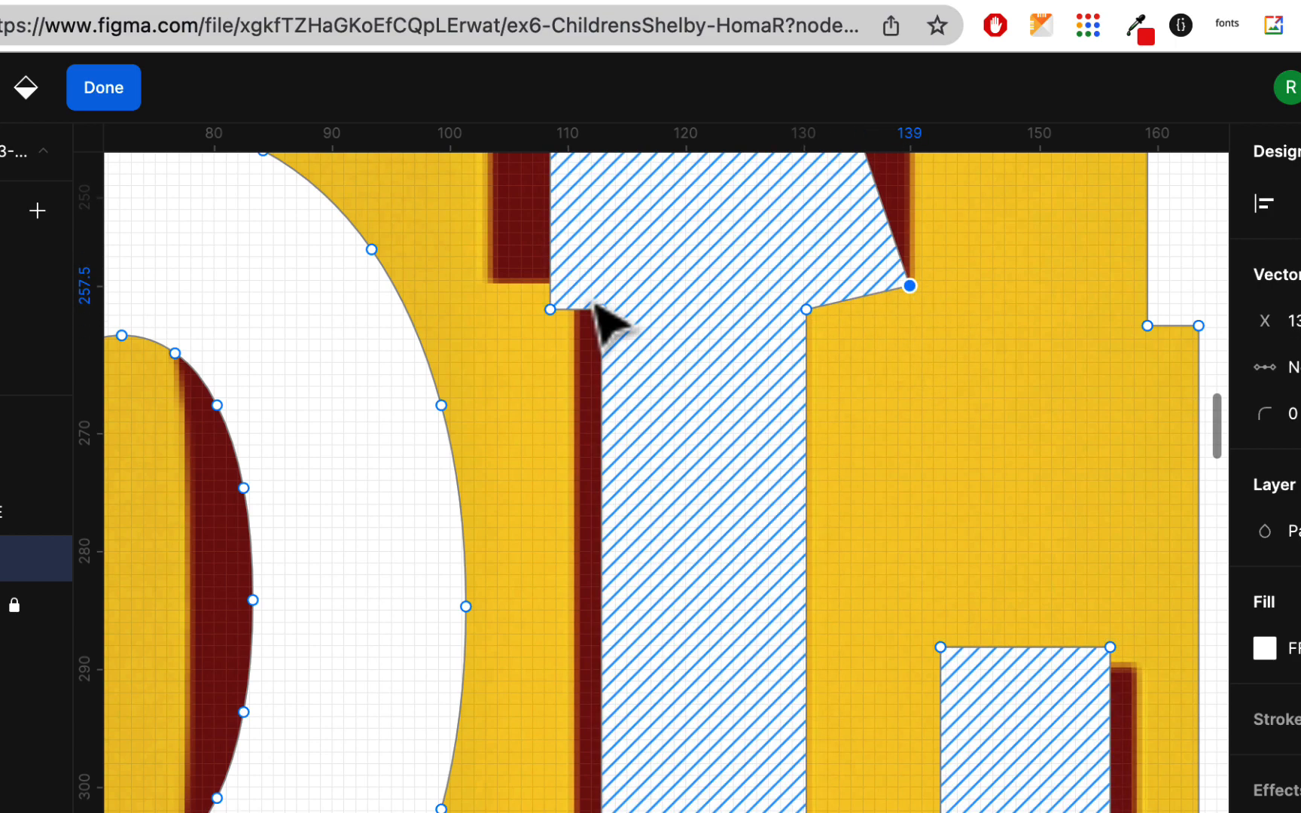
drag(550, 309, 491, 280)
scroll(632, 315, up, 3)
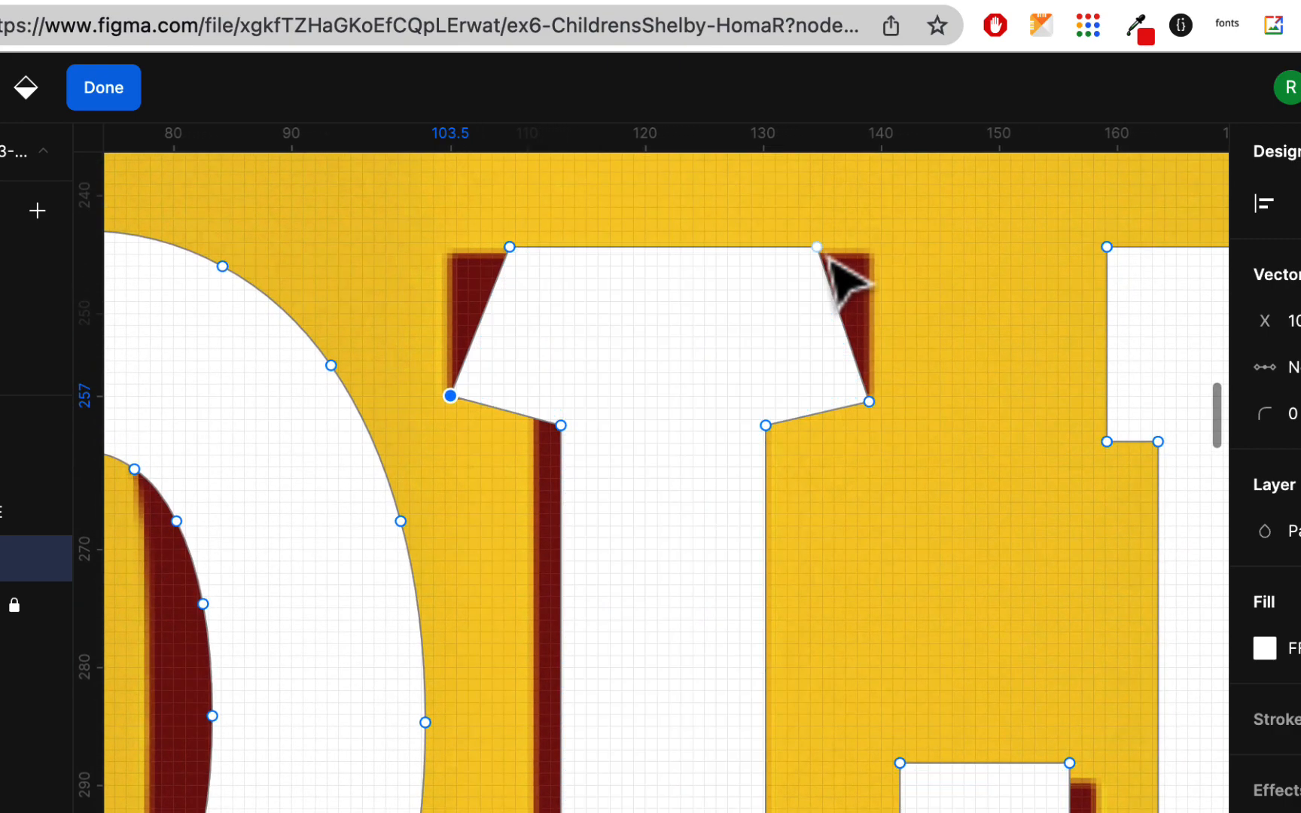
drag(821, 253, 874, 264)
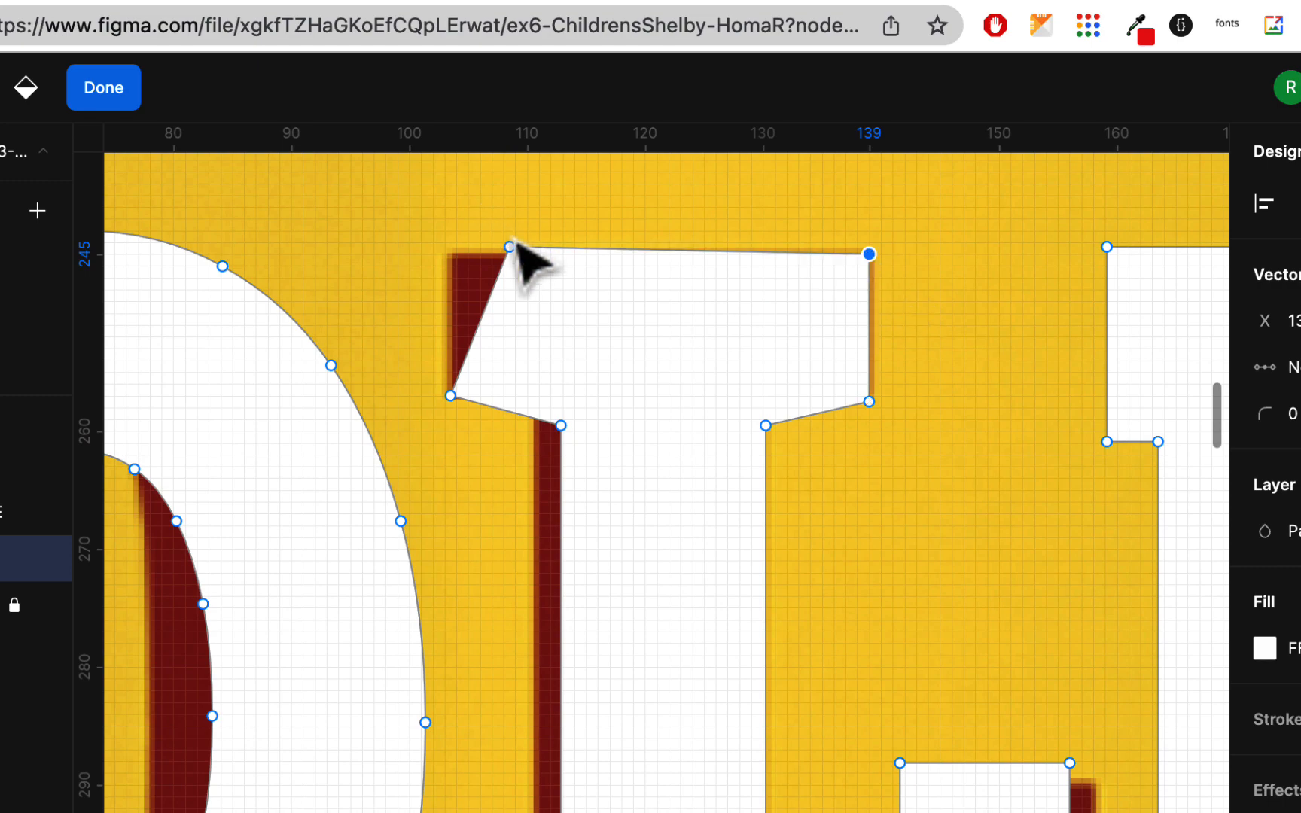
drag(510, 247, 450, 248)
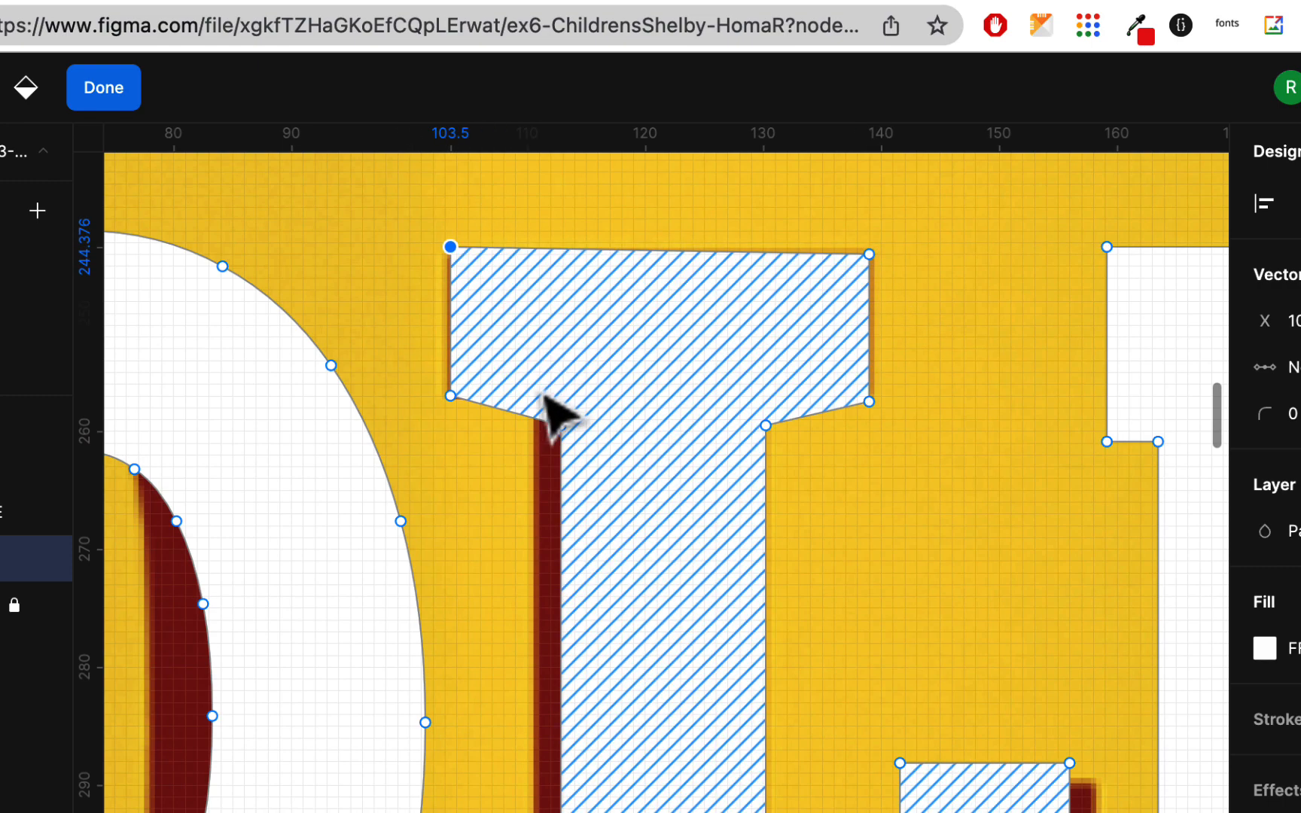
- Raise both inner corner points under the L's top serif to Y 257.5 and finish the vector editing
mouse_move(562, 427)
mouse_down()
mouse_move(569, 436)
mouse_move(566, 418)
mouse_up()
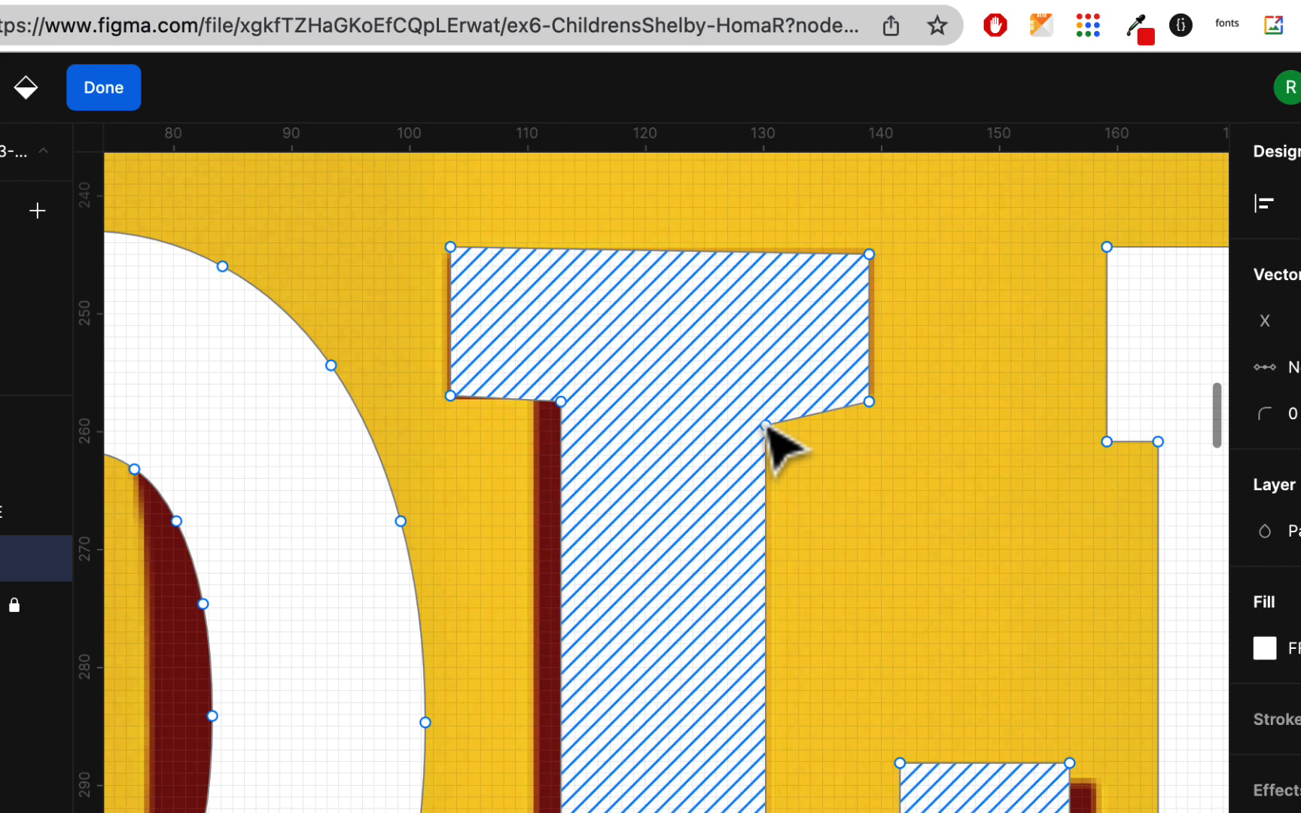
drag(767, 426, 765, 410)
key(super+z)
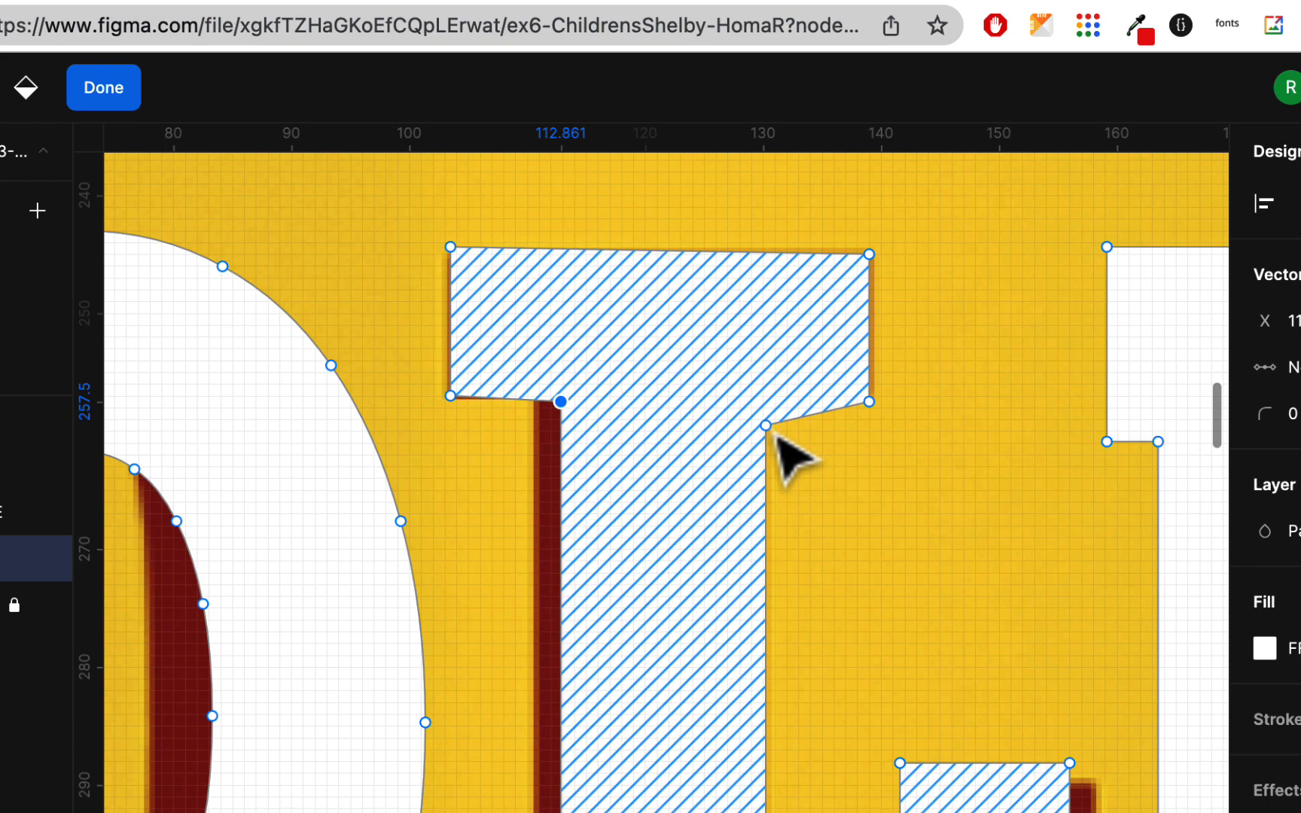
key(super+z)
click(765, 426)
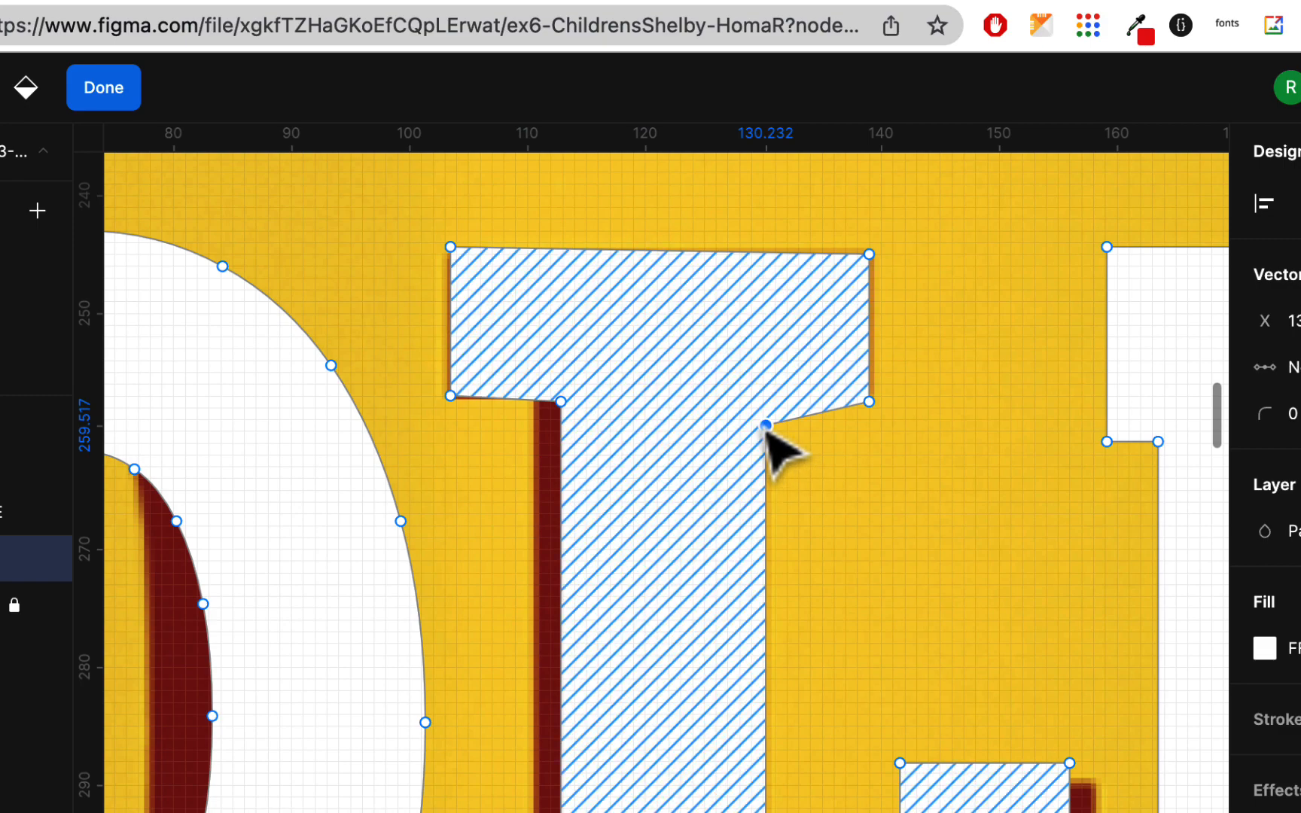
mouse_move(766, 429)
mouse_down()
mouse_move(755, 400)
mouse_move(766, 414)
mouse_up()
click(766, 426)
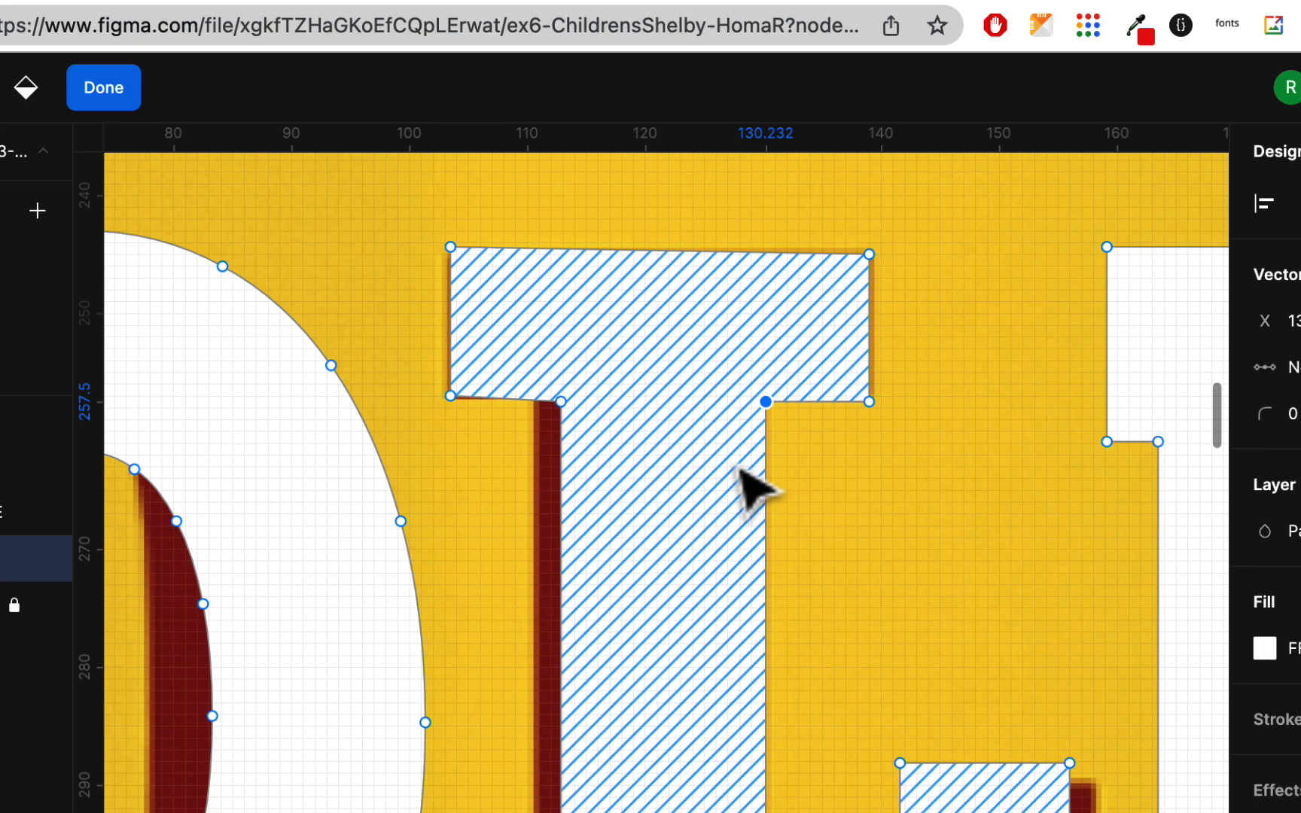
scroll(749, 485, down, 3)
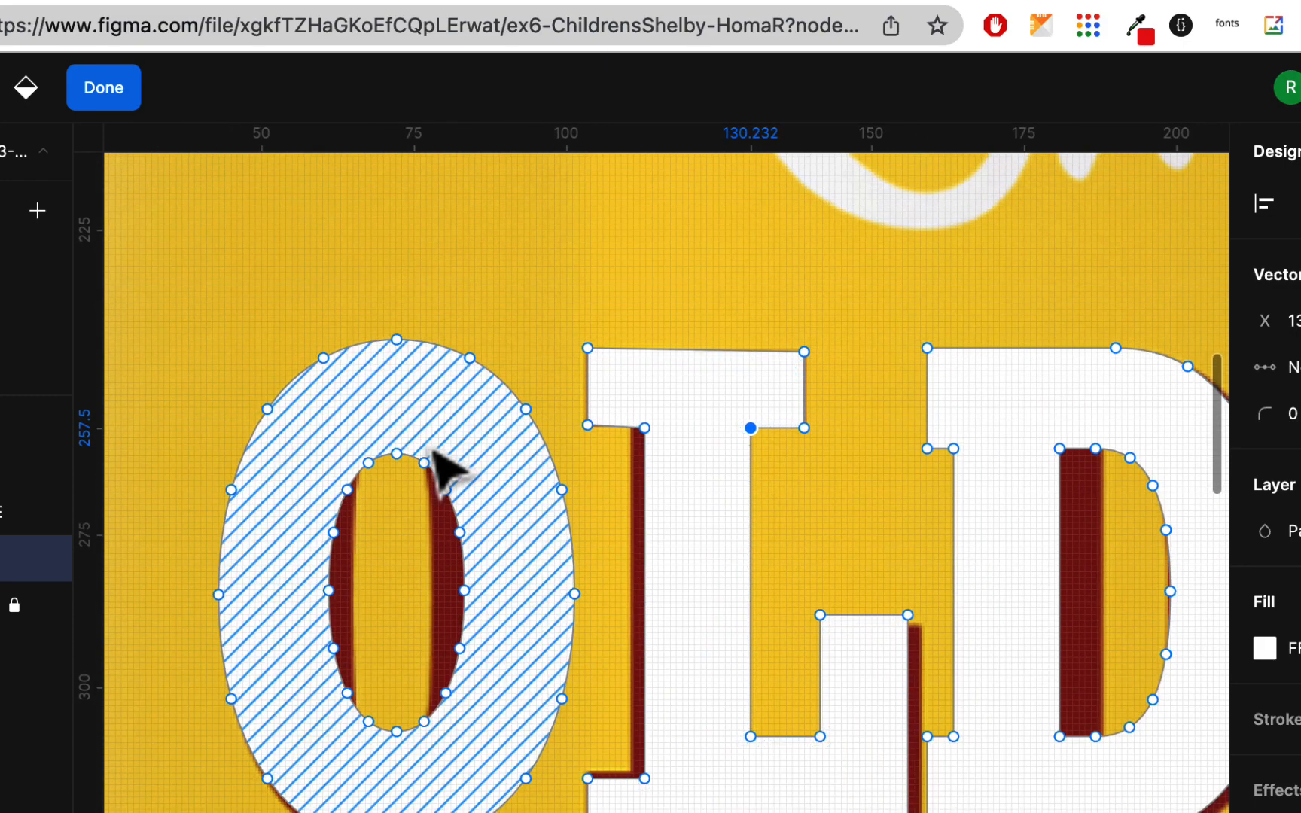
scroll(726, 517, right, 10)
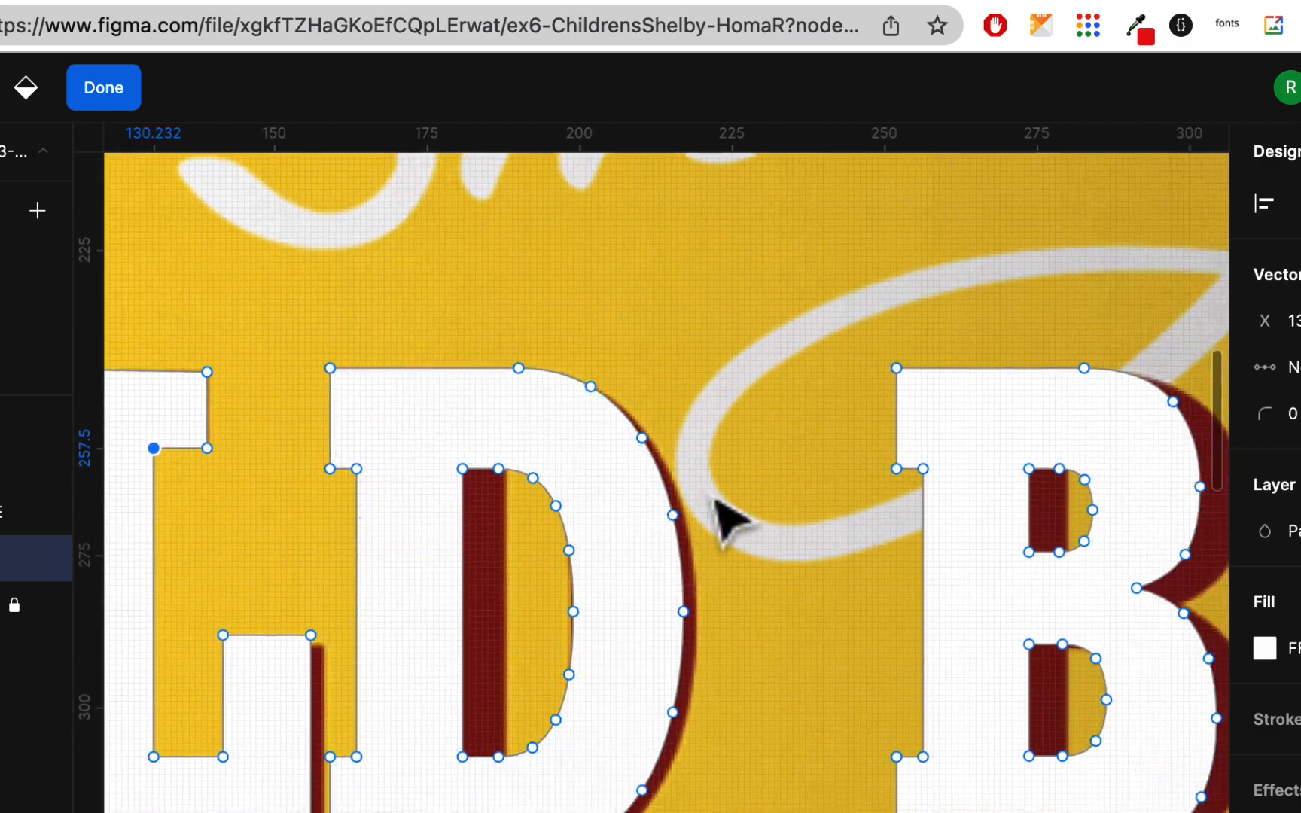
scroll(726, 518, right, 4)
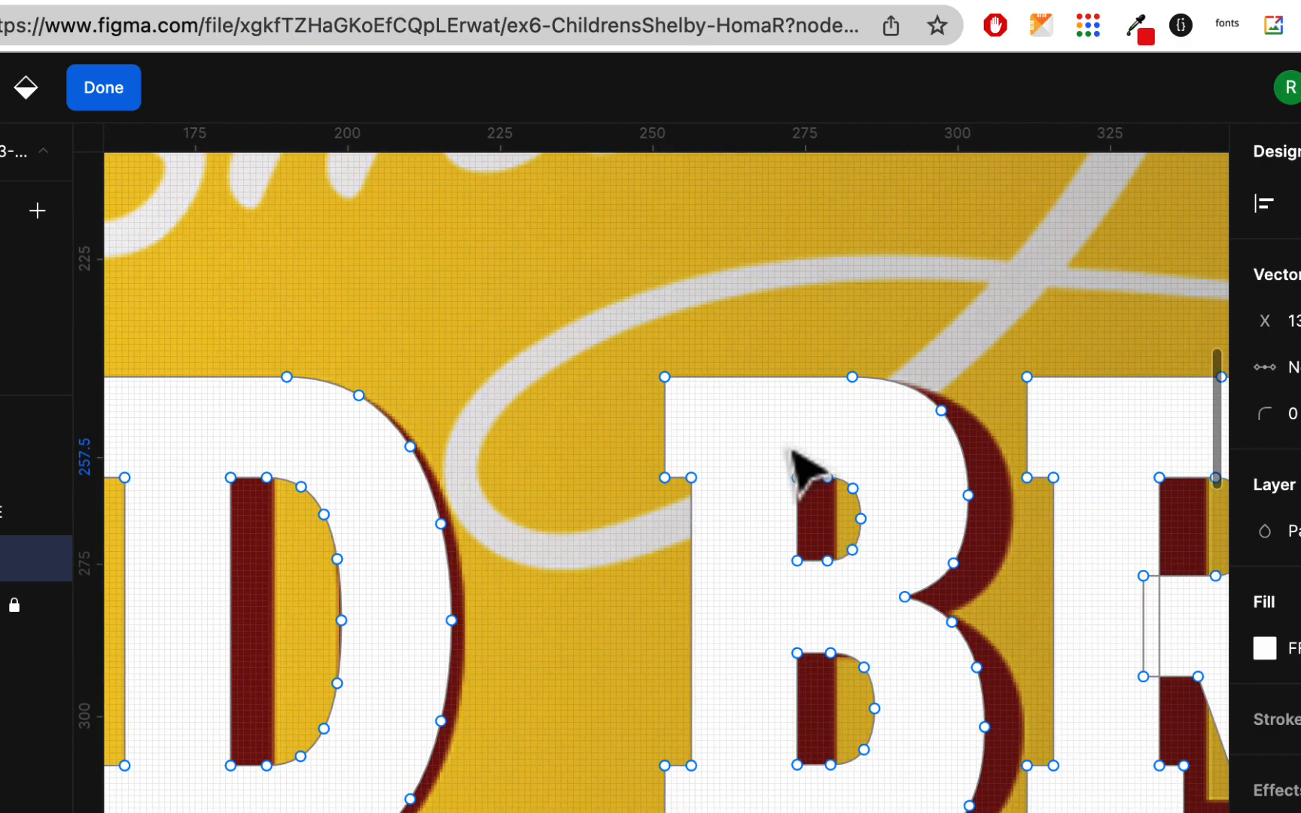
click(102, 94)
- Set the OLD BROWN fill to the label lettering's dark red, RGB 139, 34, 29, by sampling it with the eyedropper
scroll(536, 399, right, 4)
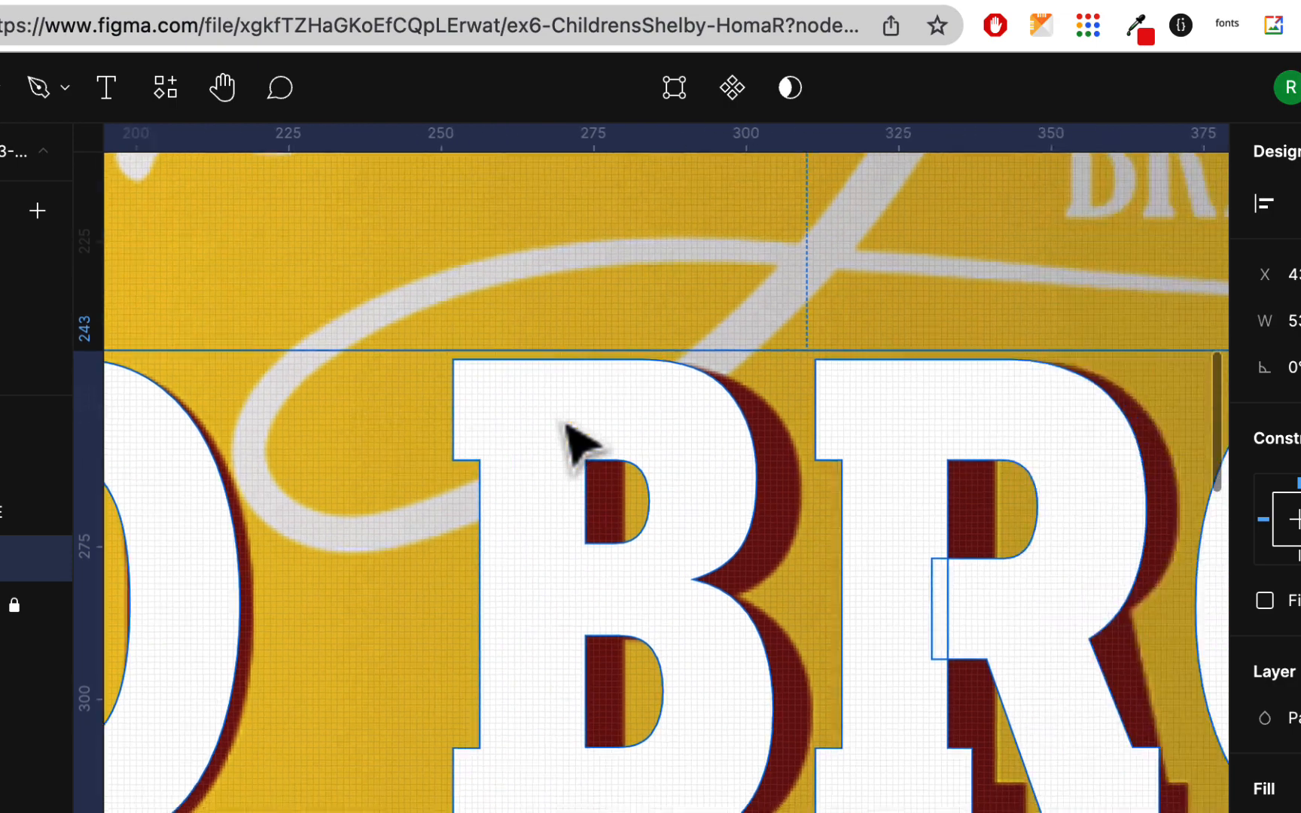
scroll(579, 444, down, 5)
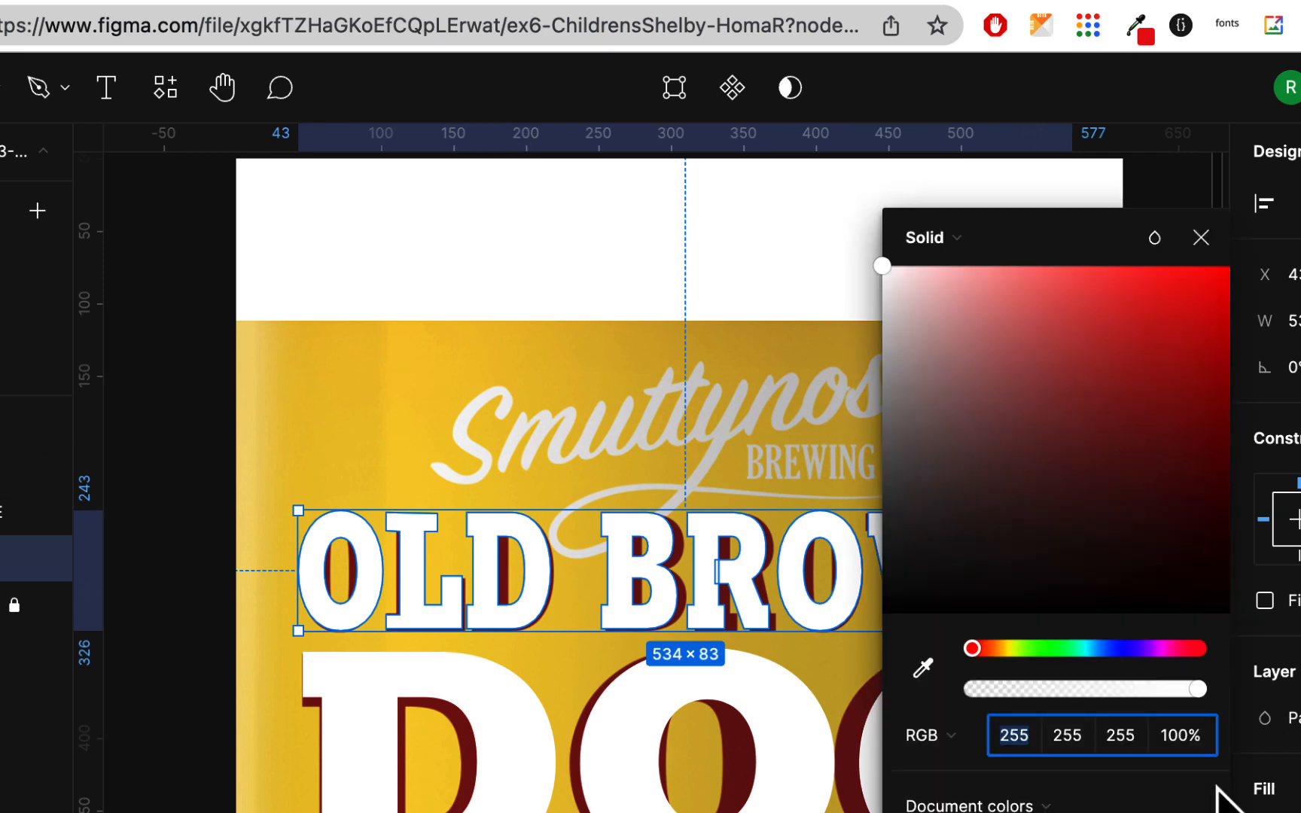
click(924, 671)
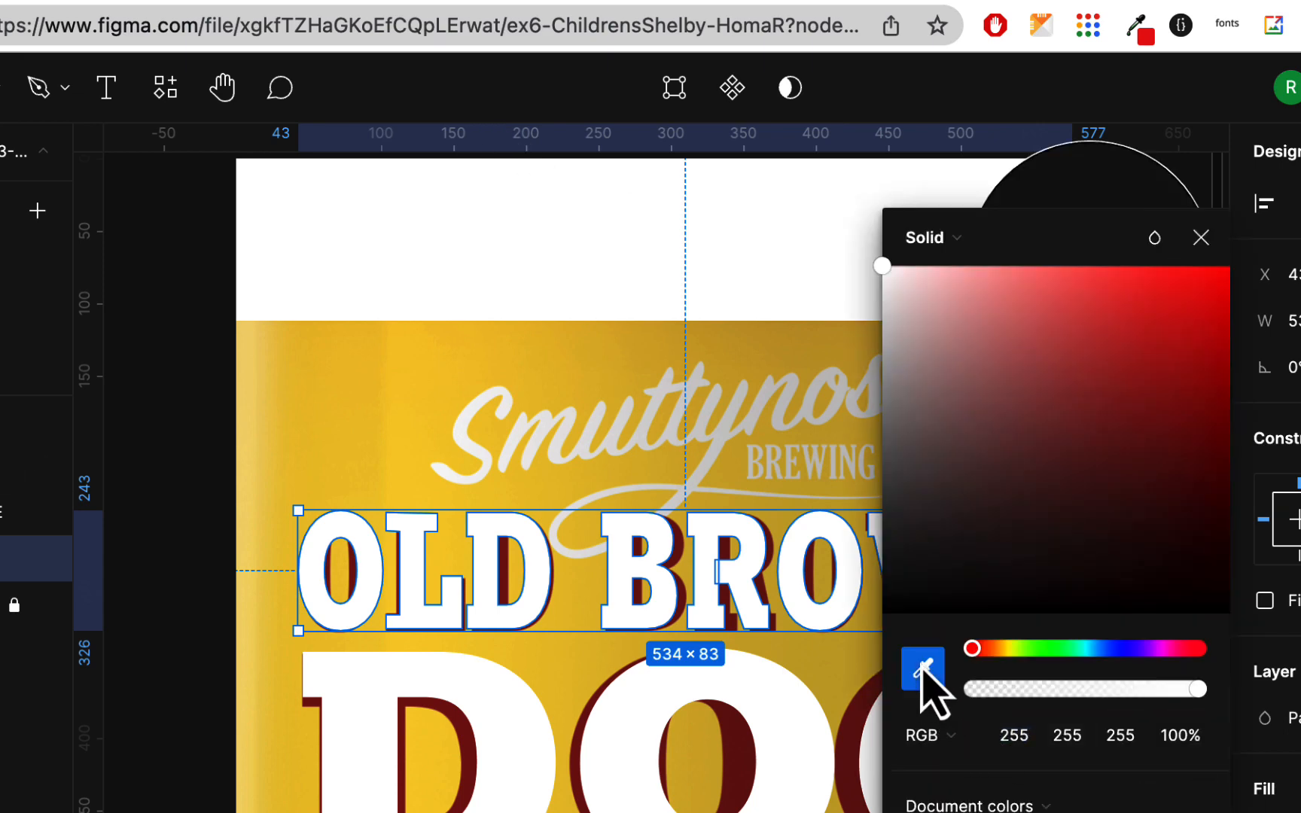
click(682, 555)
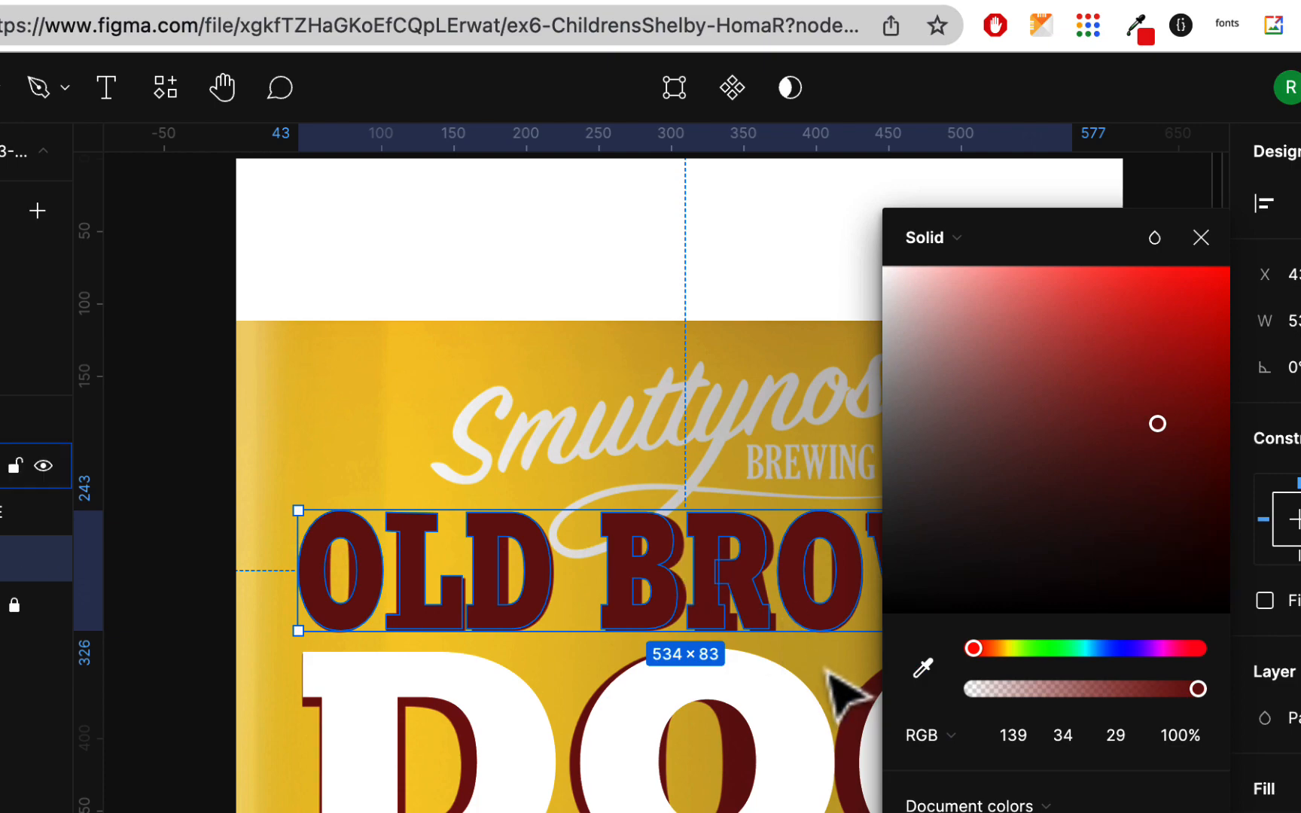
- Hide the locked Smuttynose label image layer beneath the recreated text
scroll(835, 689, down, 3)
scroll(836, 689, right, 2)
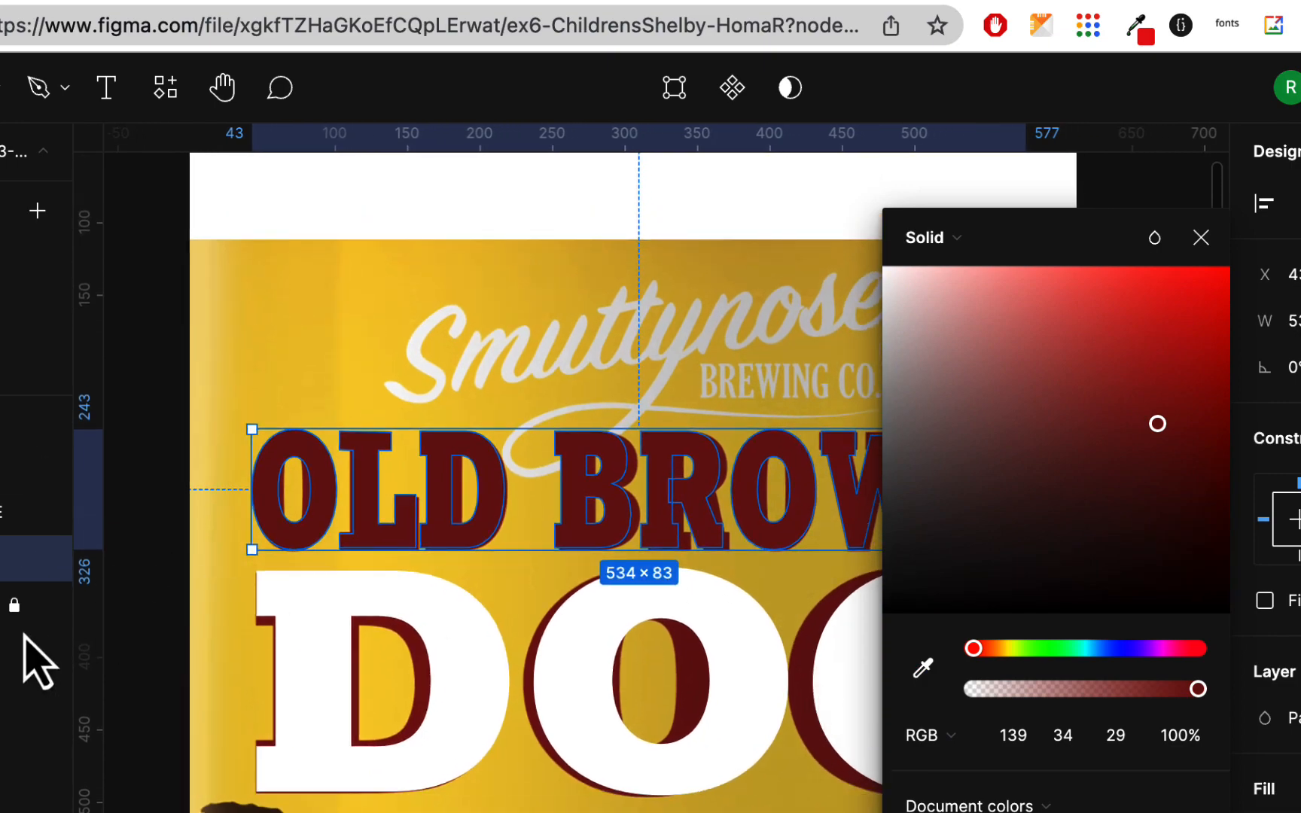
click(45, 605)
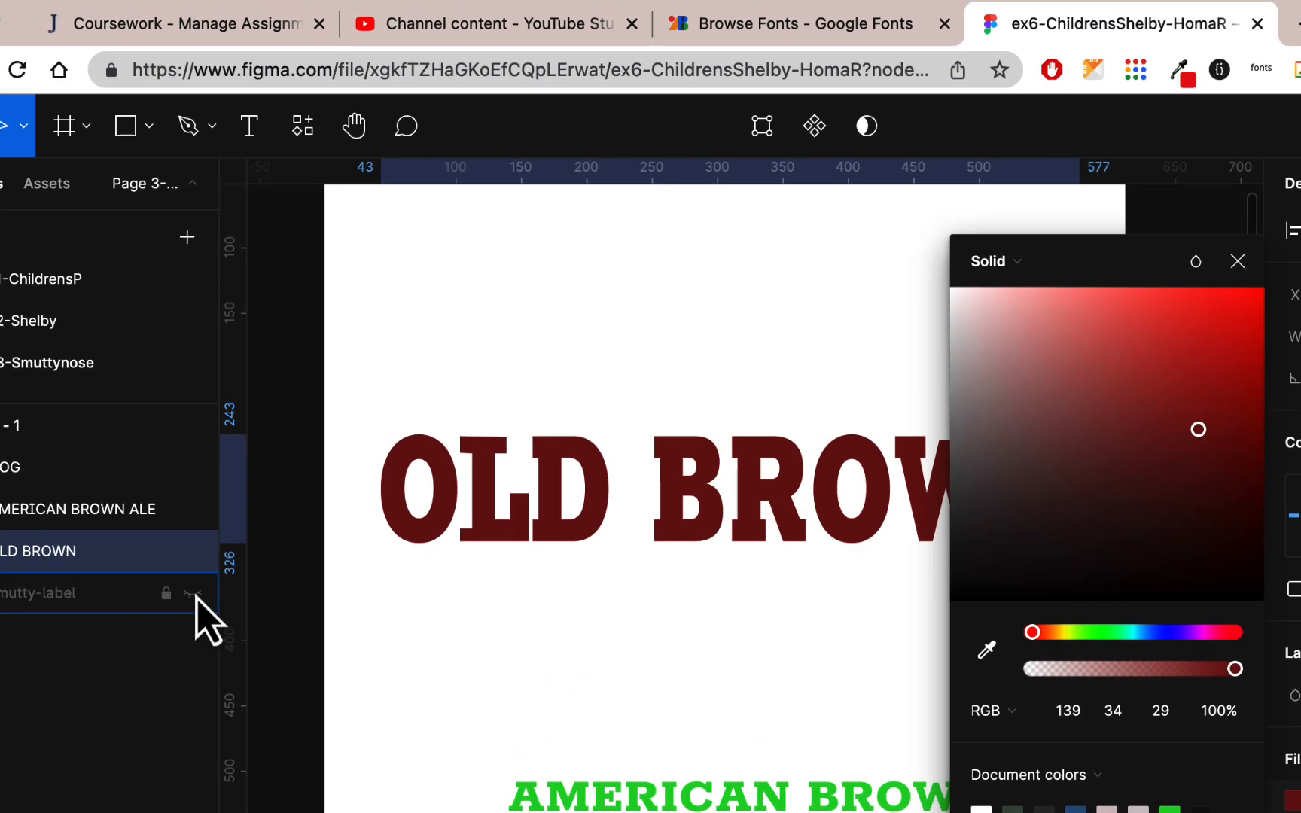
- Show the Smuttynose label image layer again and close the fill colour picker
click(194, 593)
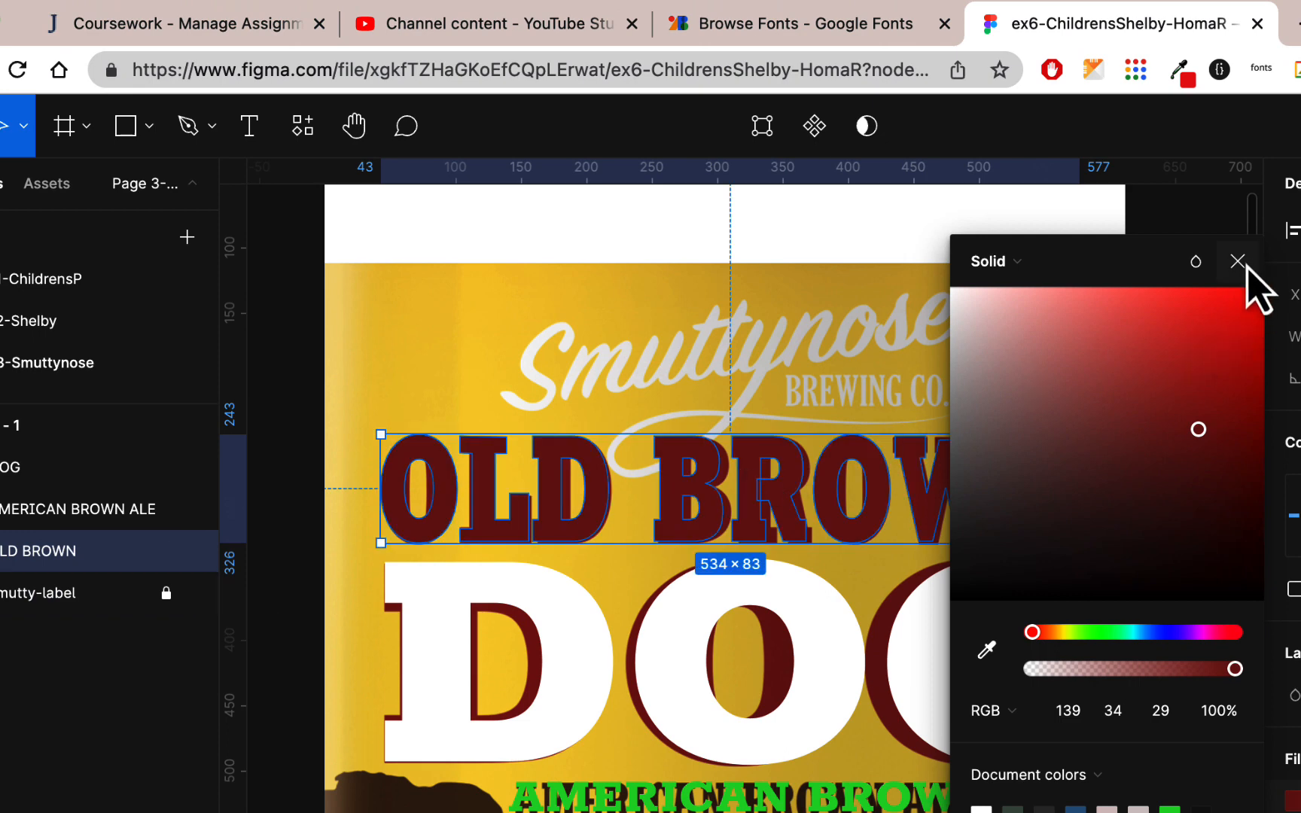
click(1240, 264)
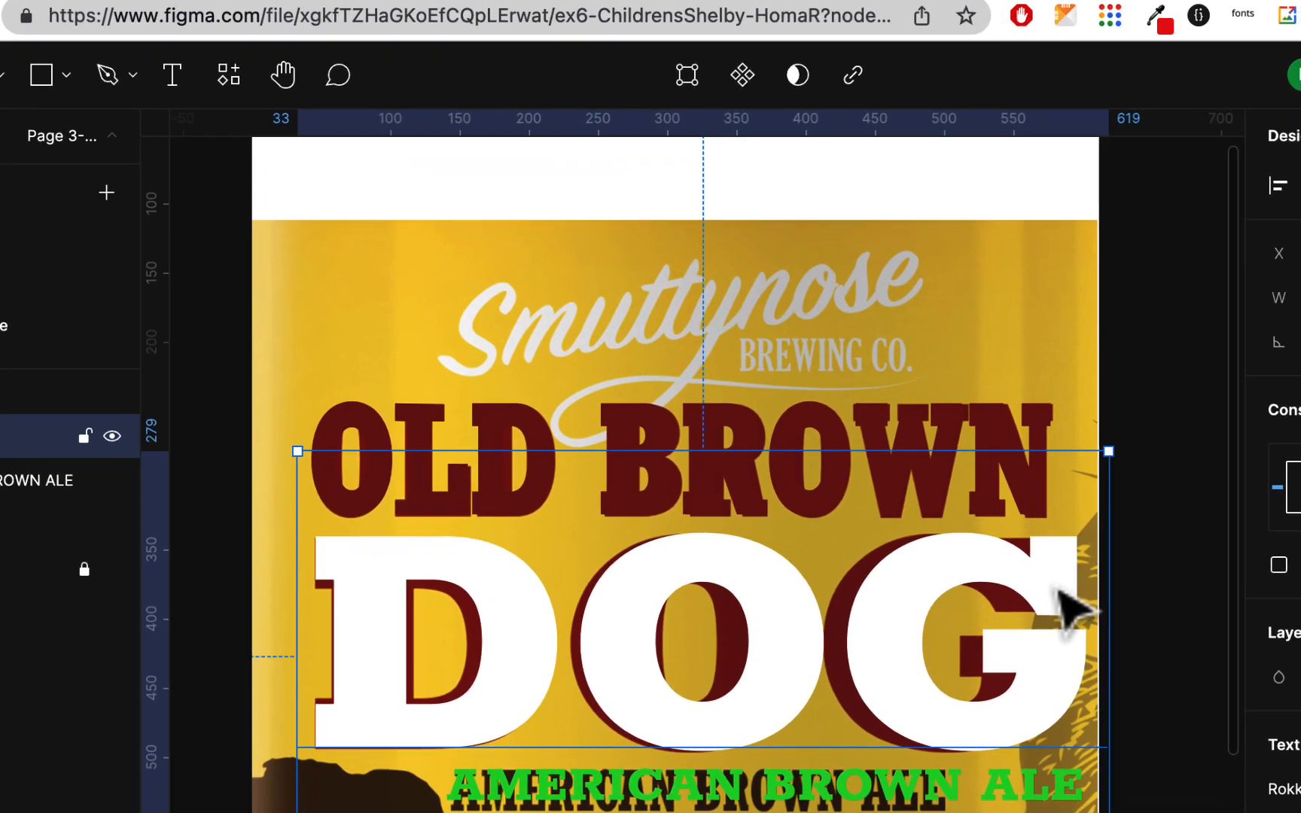
- Flatten the DOG text and narrow it to 531 wide to match the label's lettering
right_click(1084, 605)
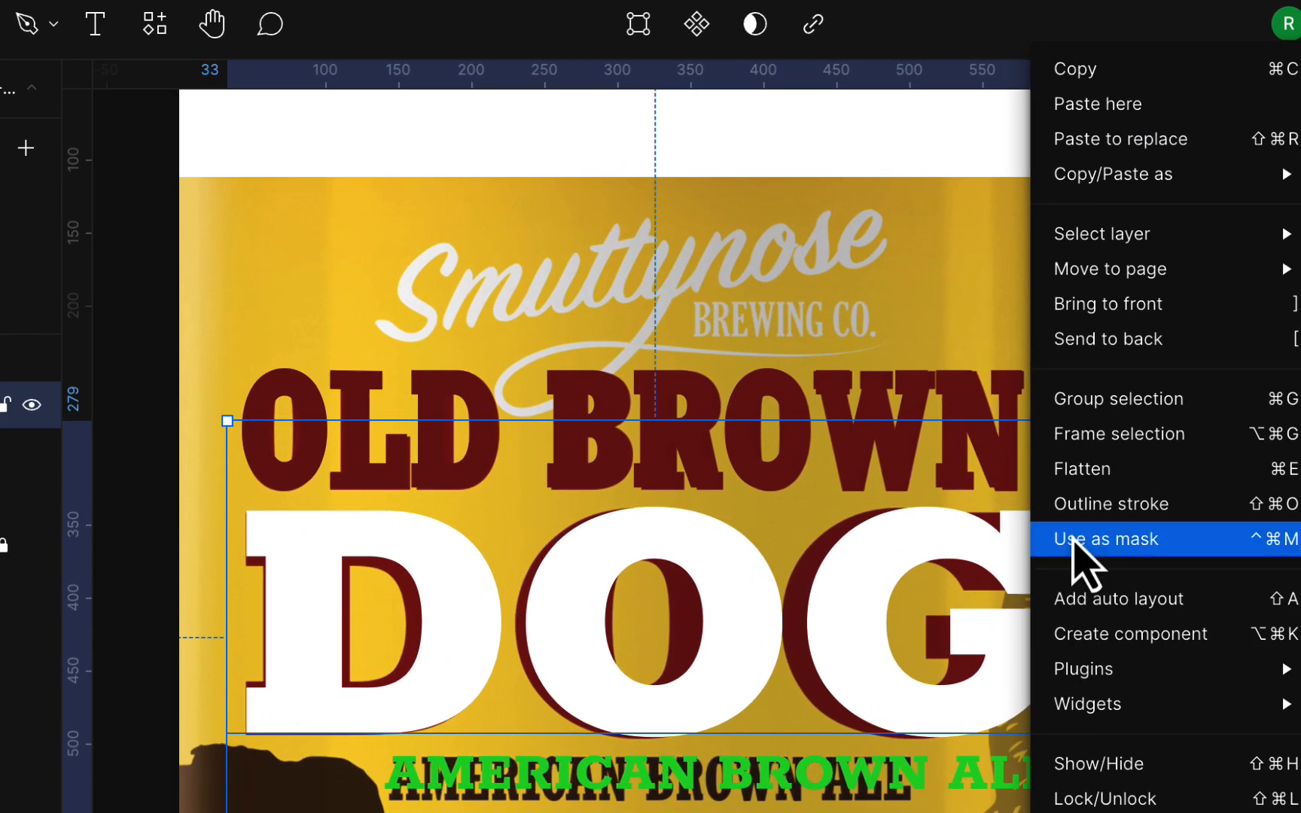
click(1081, 470)
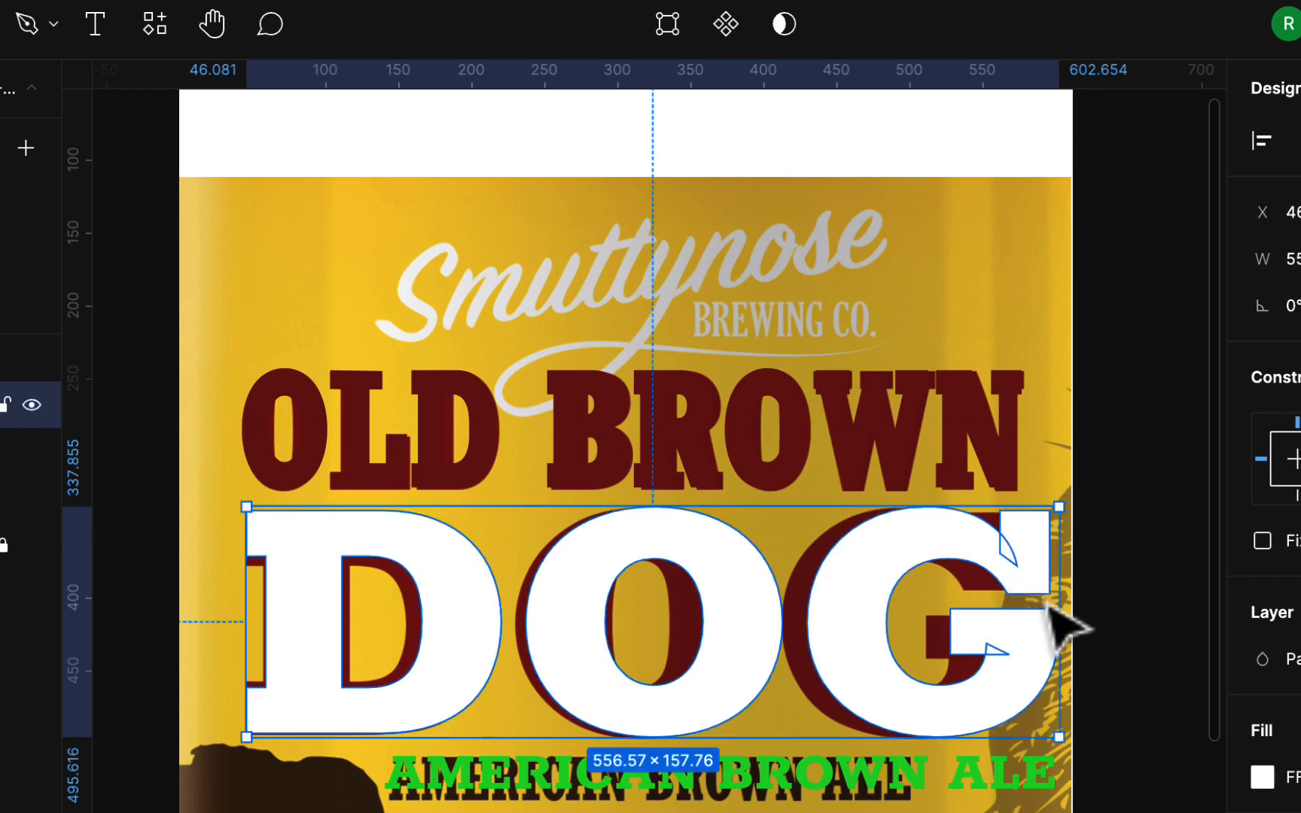
drag(1058, 588, 1026, 595)
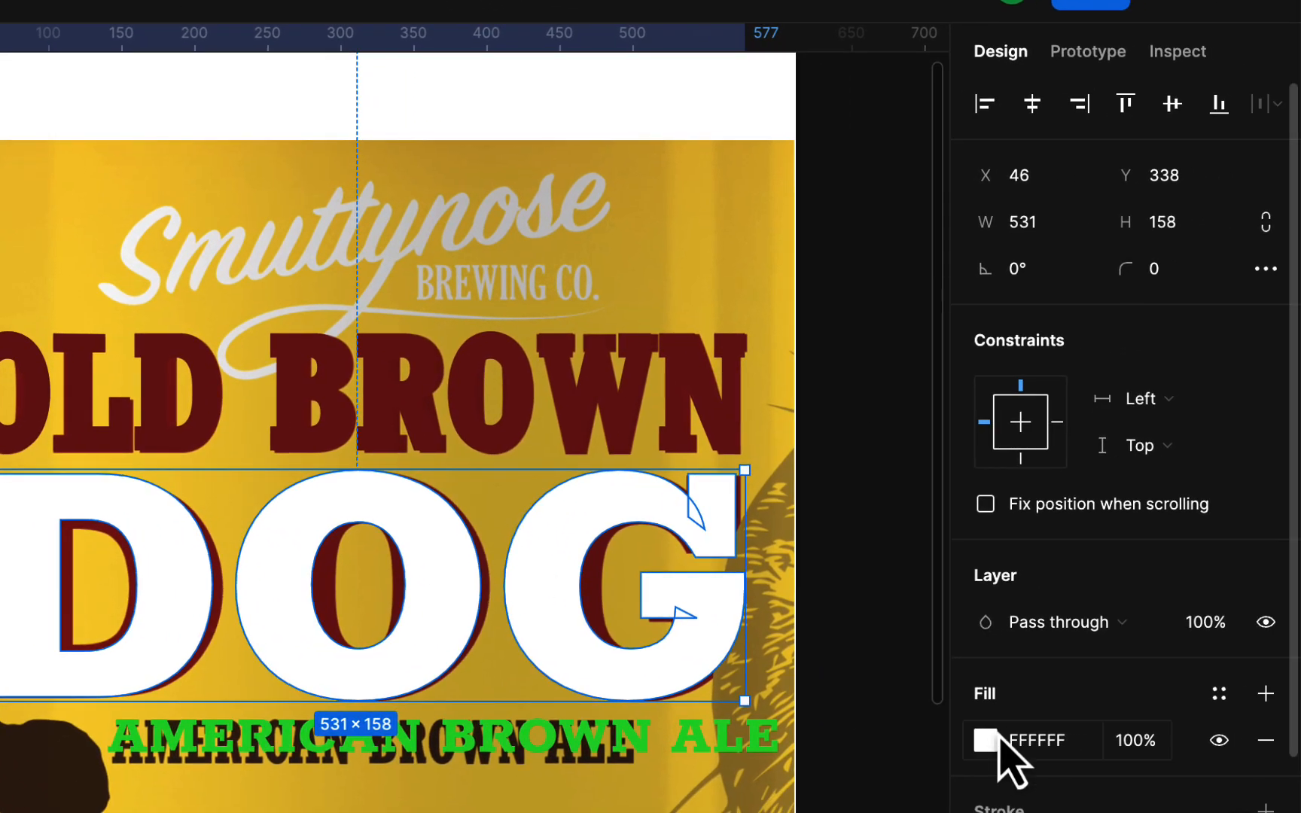
- Set the DOG fill to the label lettering's dark red, 8C221D, by sampling it with the eyedropper
click(986, 742)
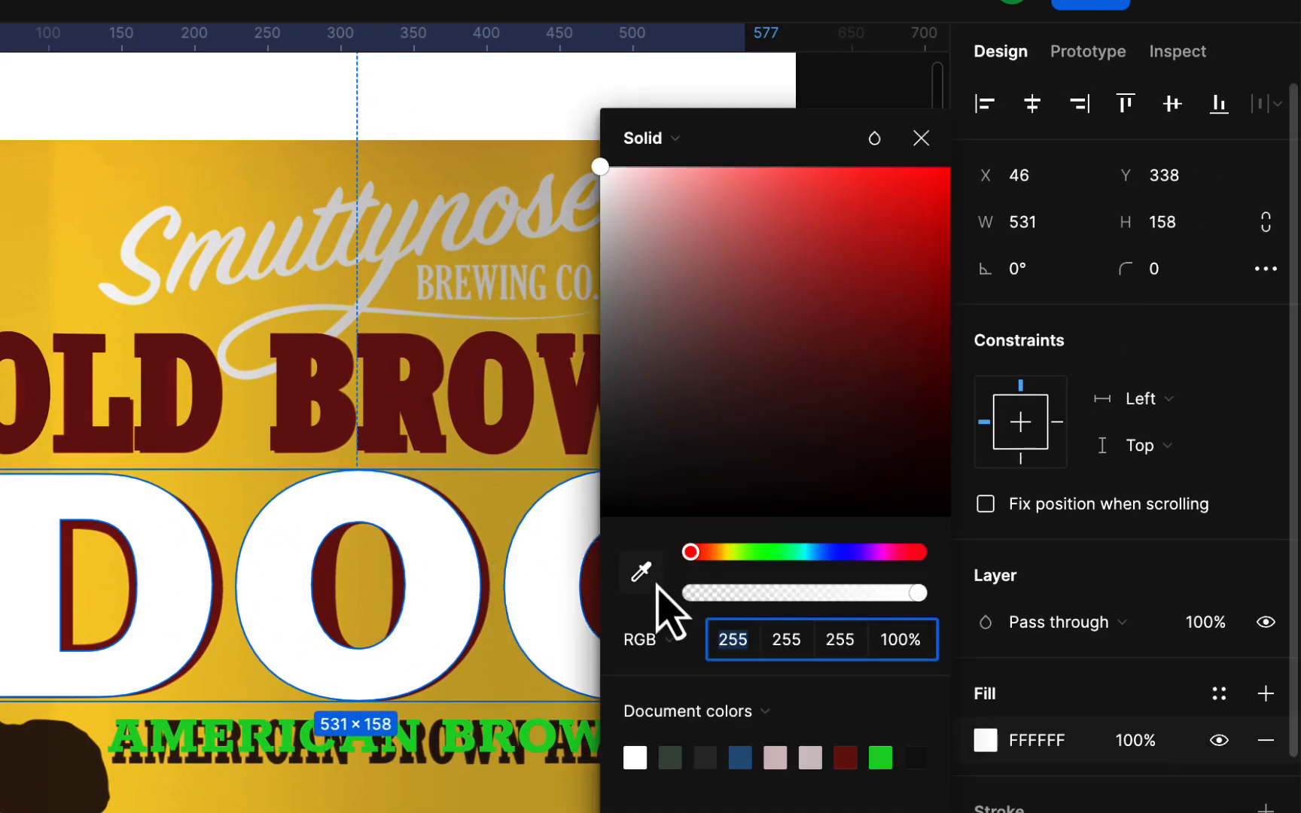
click(642, 573)
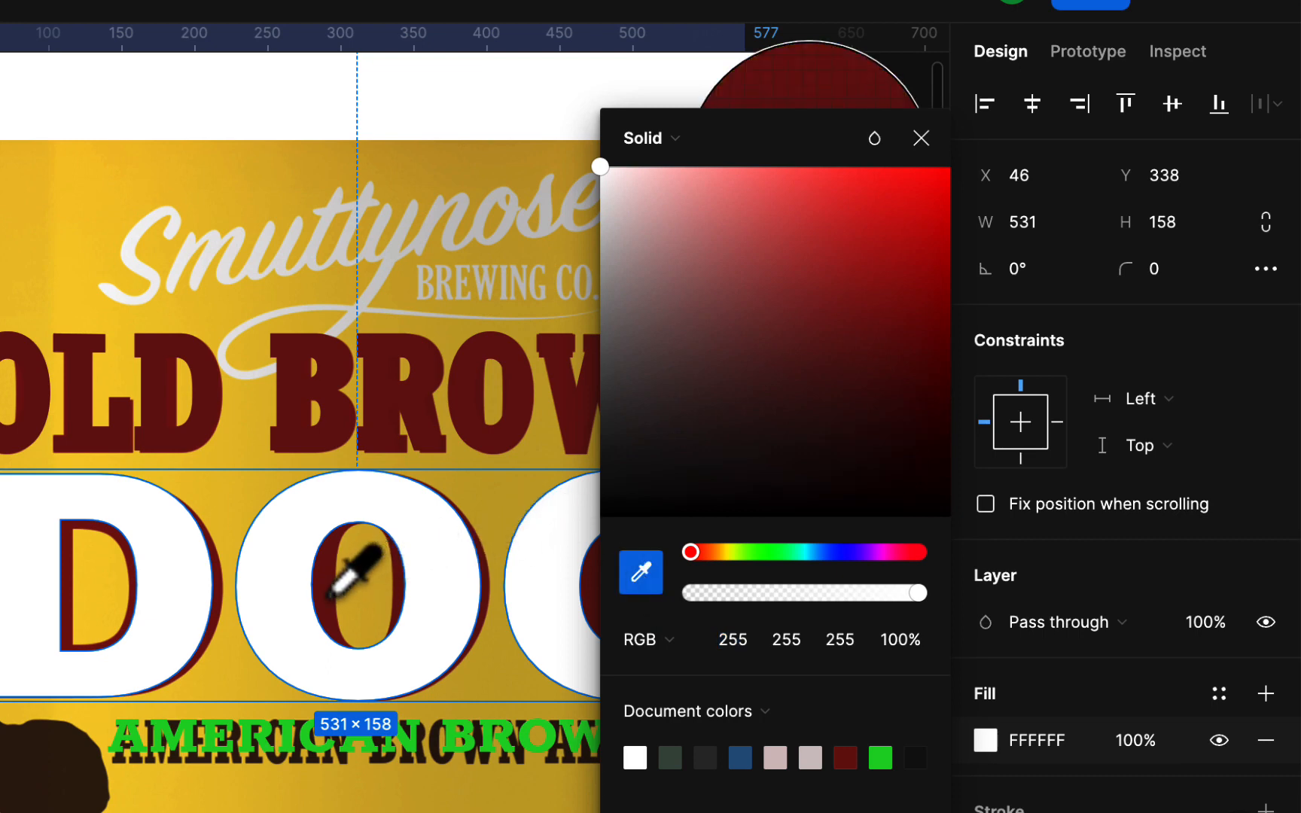
click(345, 582)
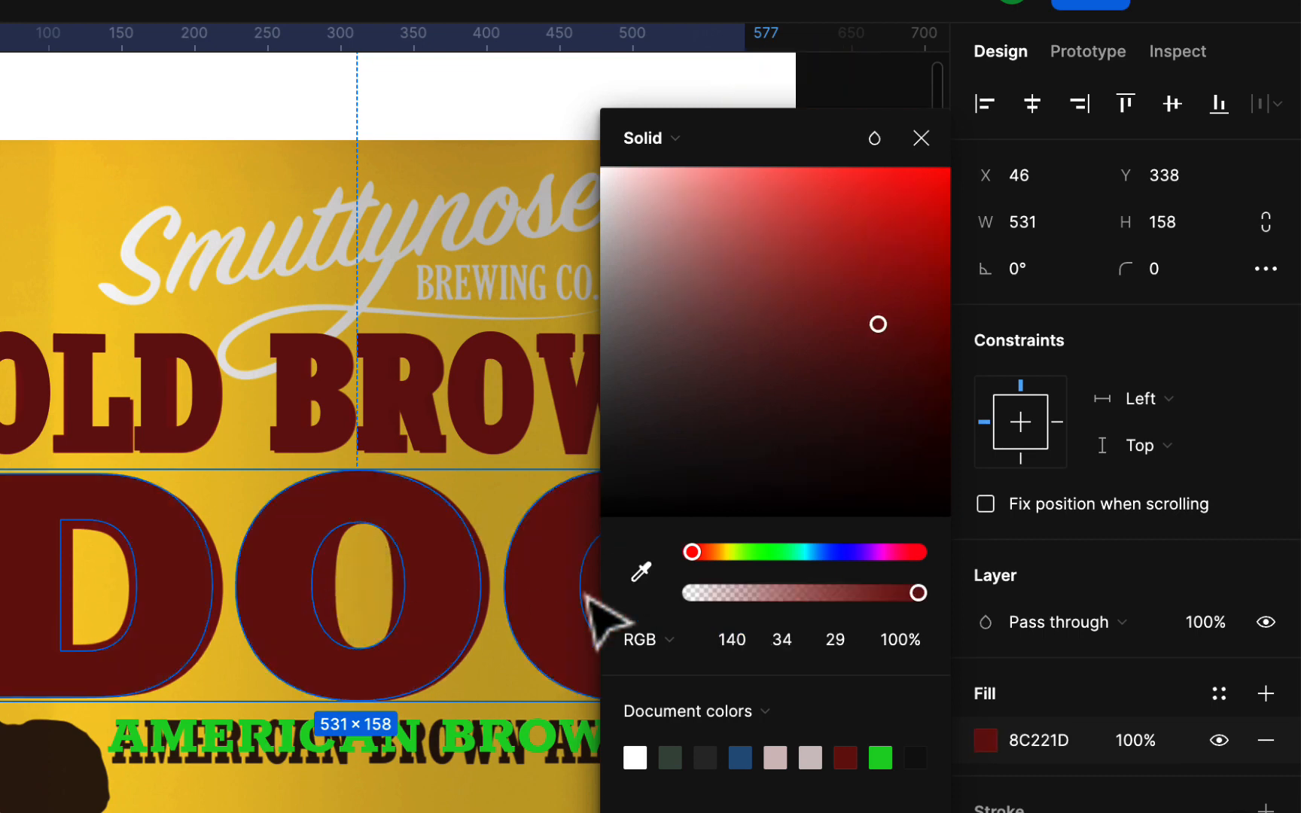
click(921, 138)
- Change the fill of the AMERICAN BROWN ALE text to white, FFFFFF
scroll(456, 761, down, 2)
scroll(456, 760, right, 2)
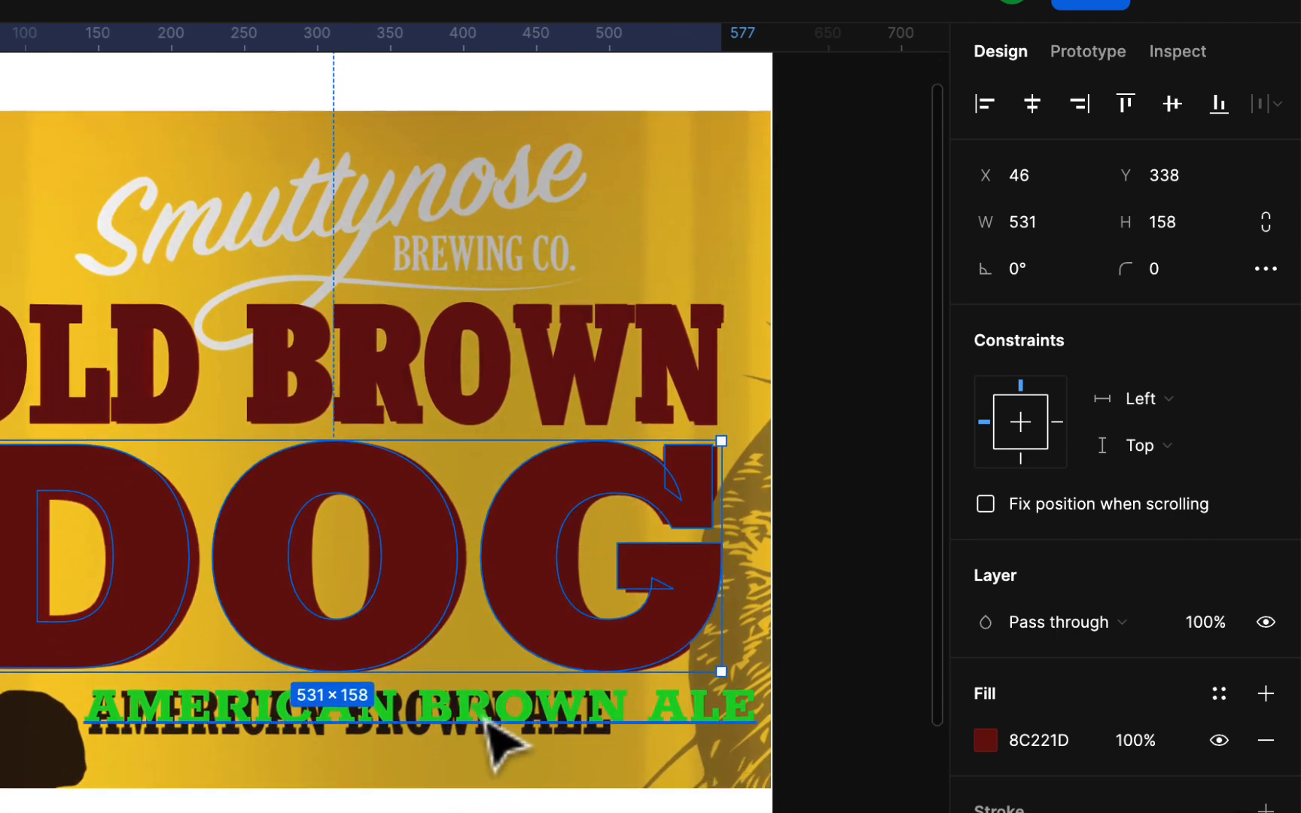
scroll(497, 738, down, 4)
scroll(497, 738, left, 1)
scroll(464, 661, up, 5)
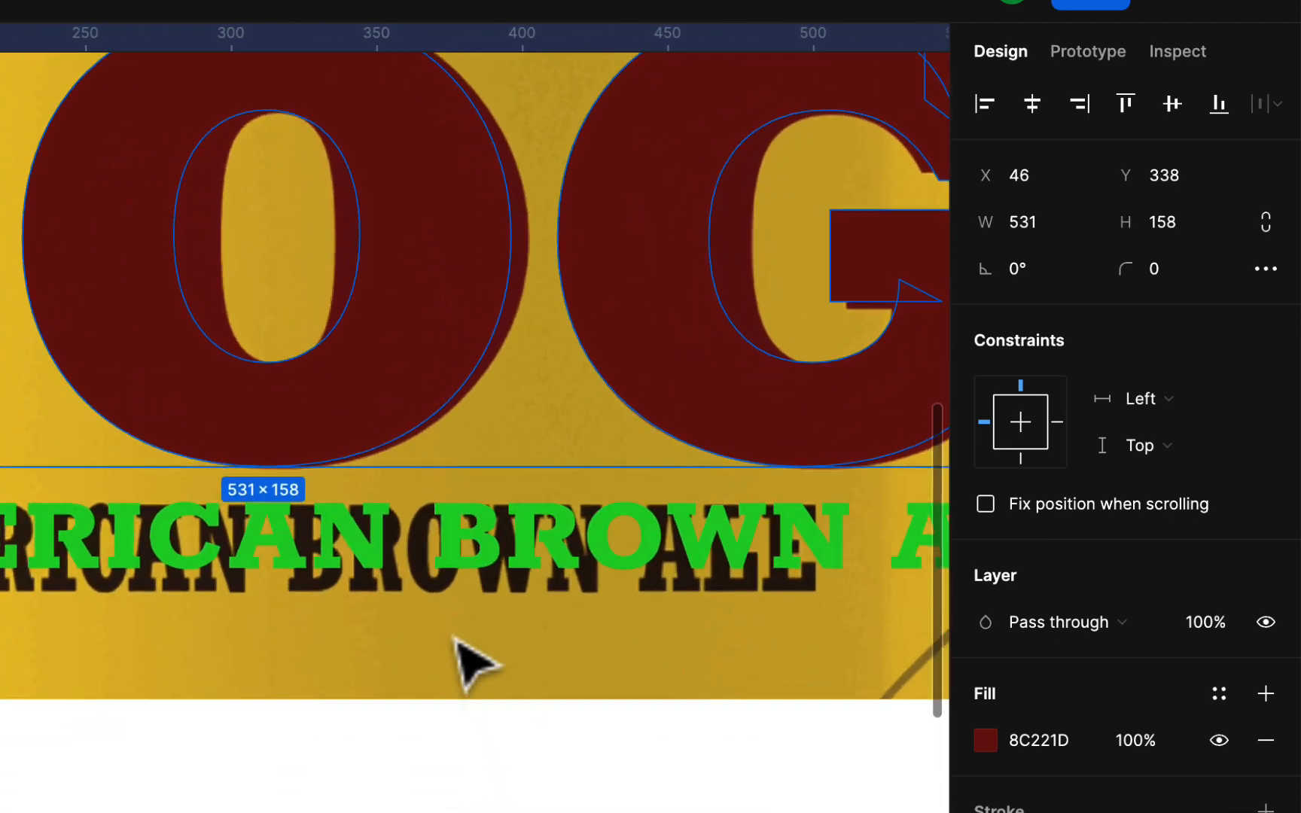
click(734, 475)
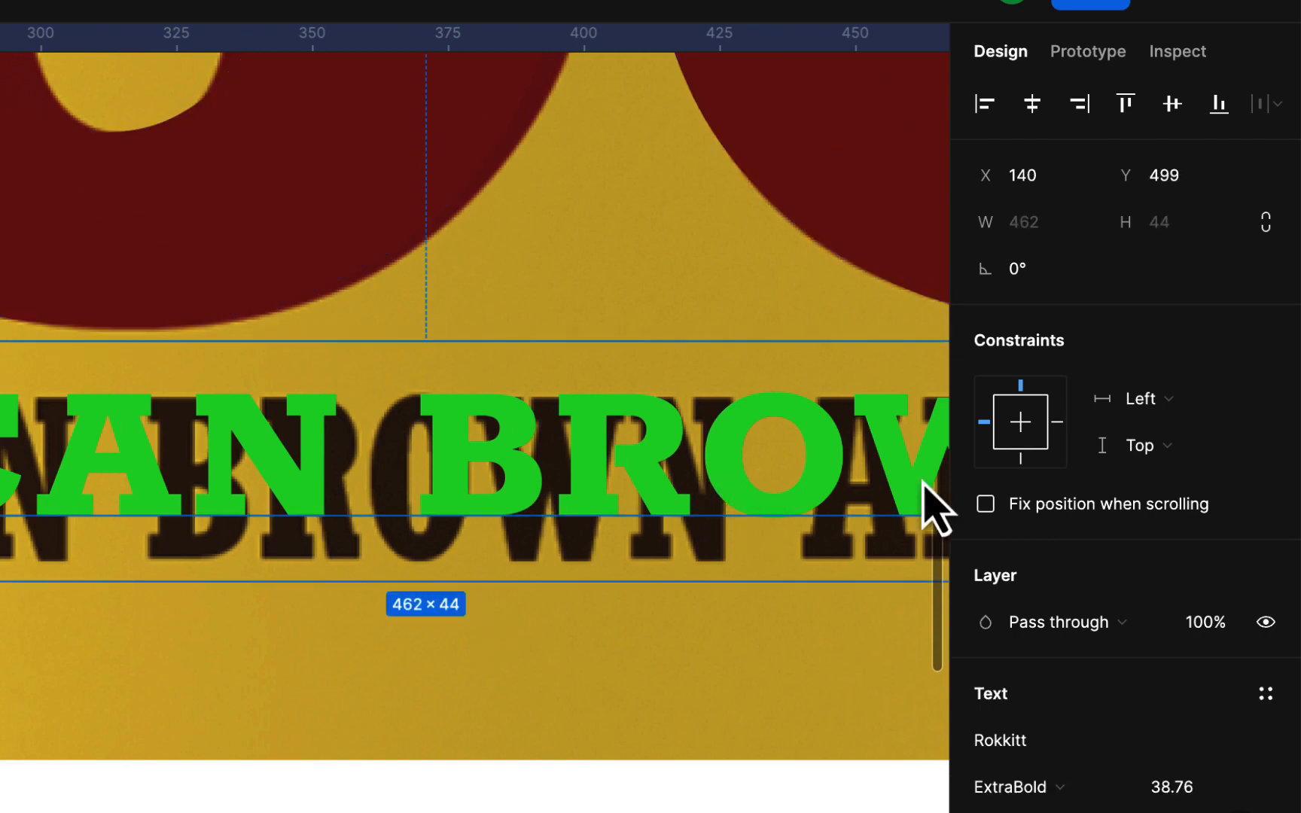
scroll(994, 807, down, 3)
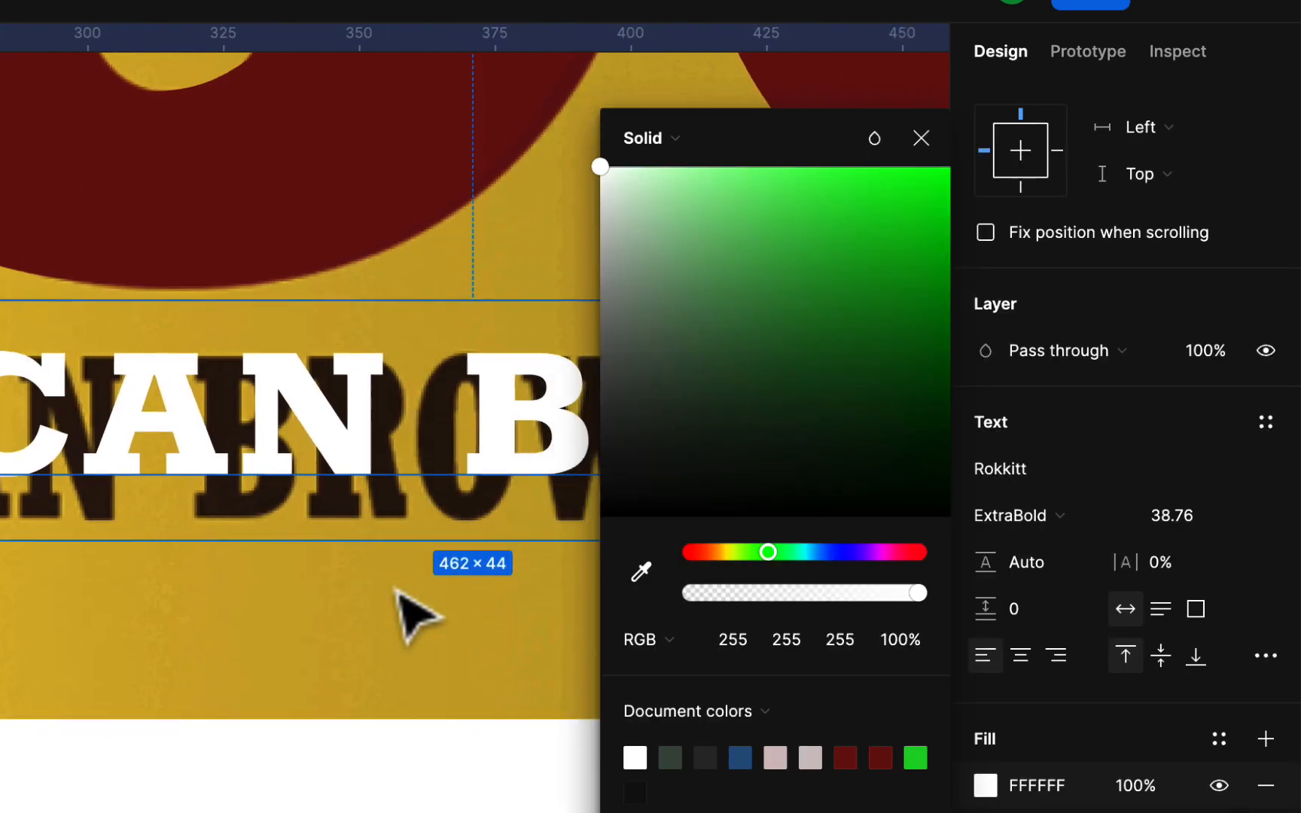
scroll(416, 613, right, 5)
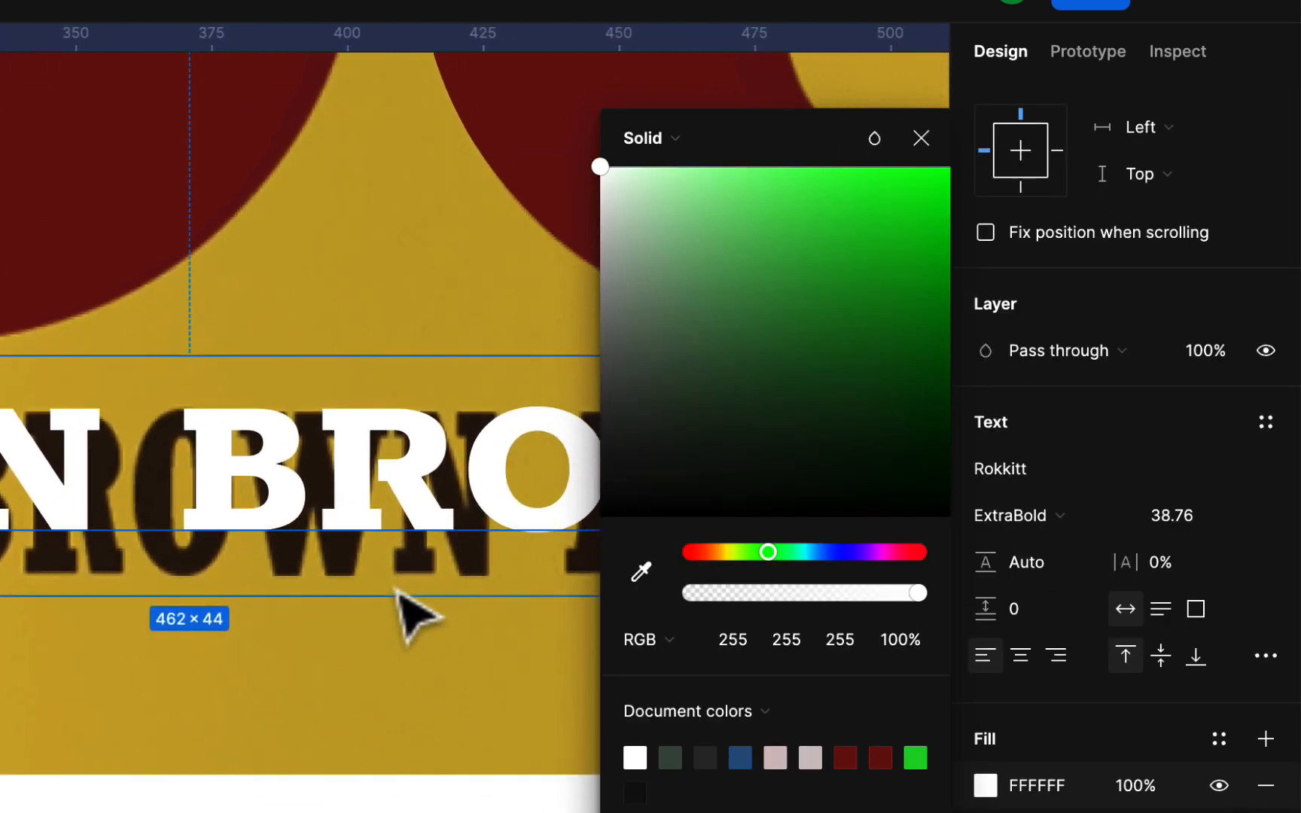
click(920, 140)
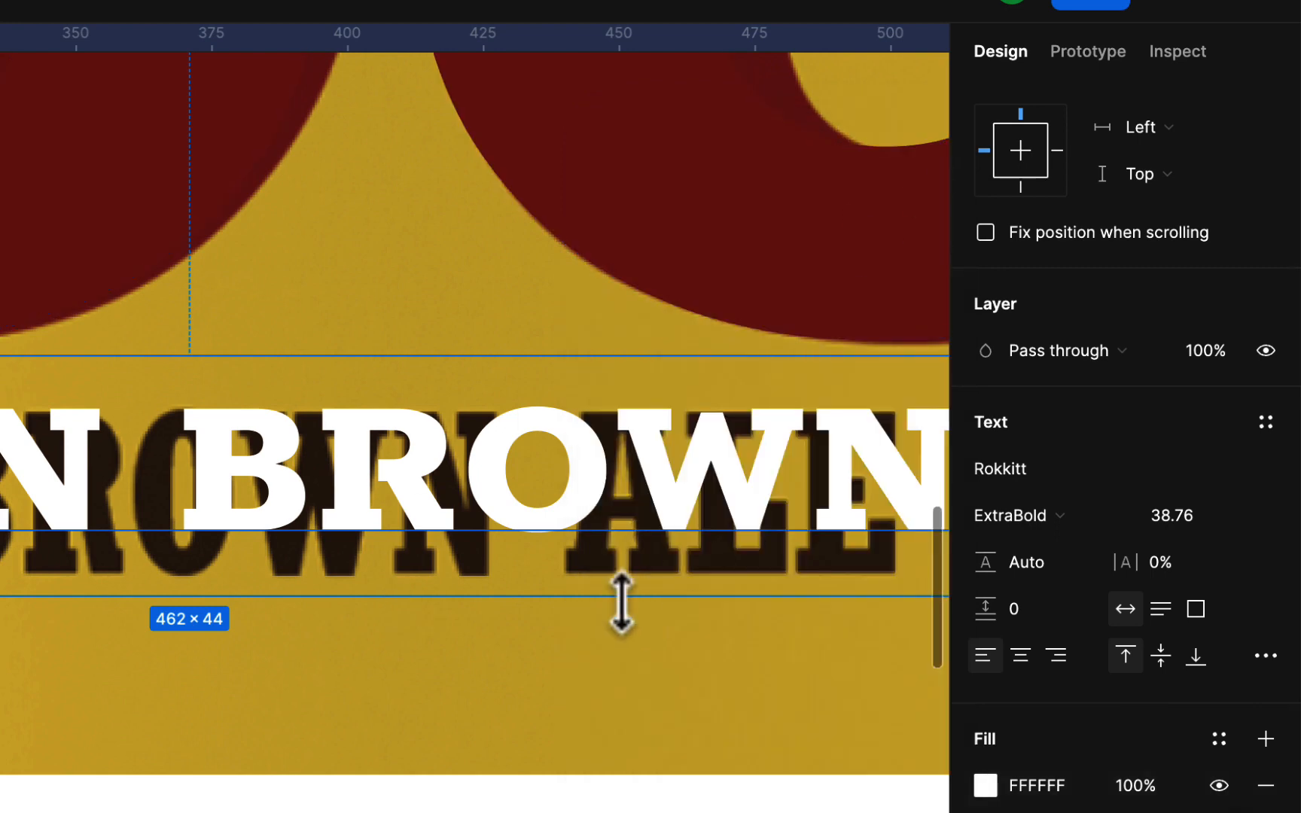
- Flatten the AMERICAN BROWN ALE text into a vector shape and deselect it
scroll(619, 601, left, 4)
scroll(630, 607, left, 10)
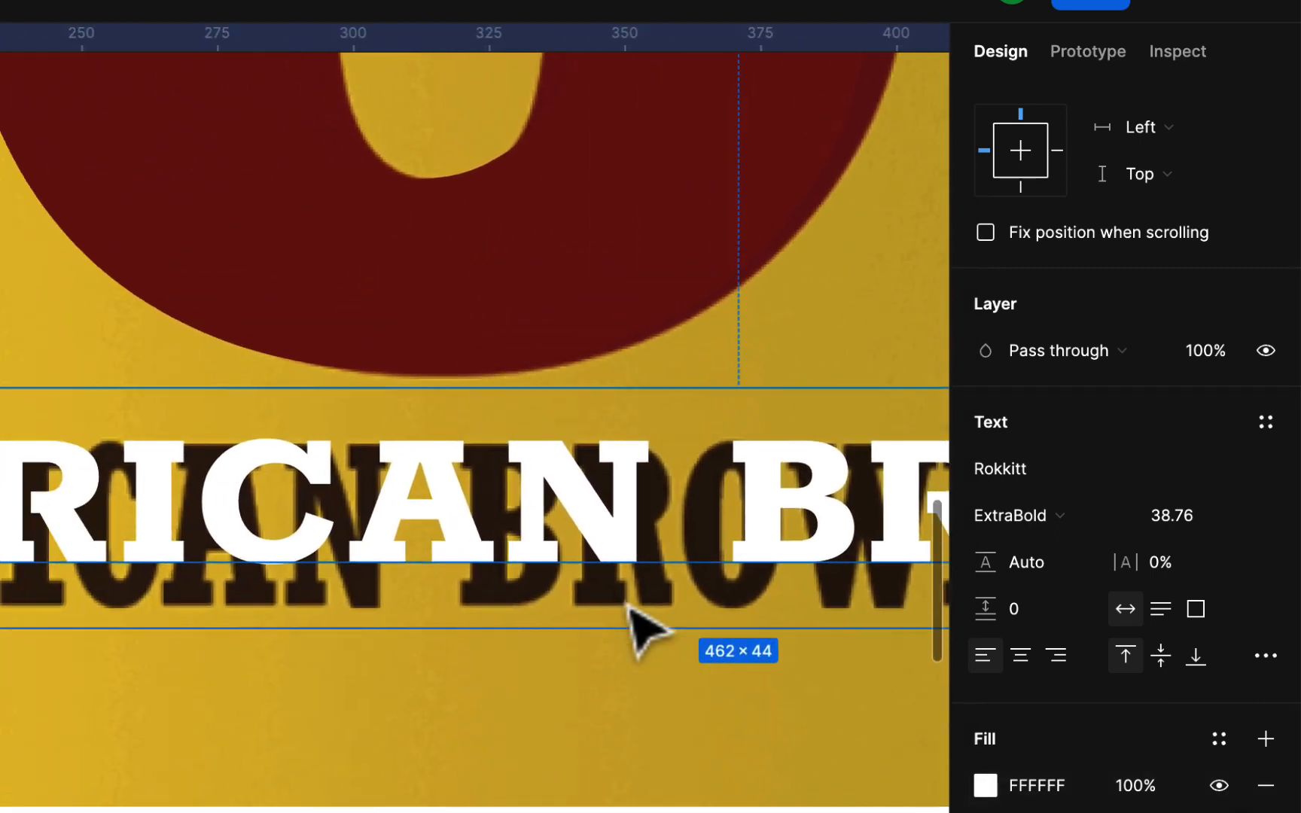
scroll(659, 599, down, 1)
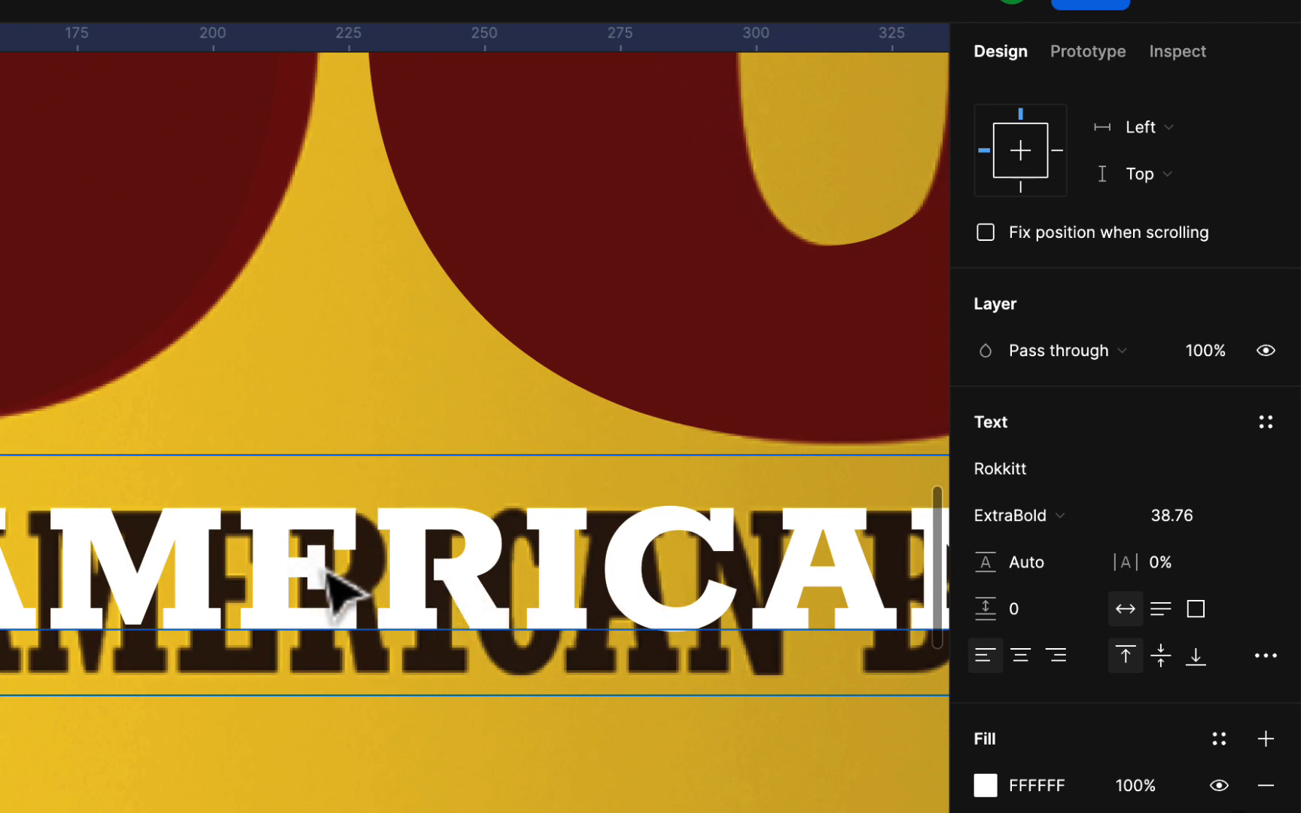
scroll(380, 632, up, 3)
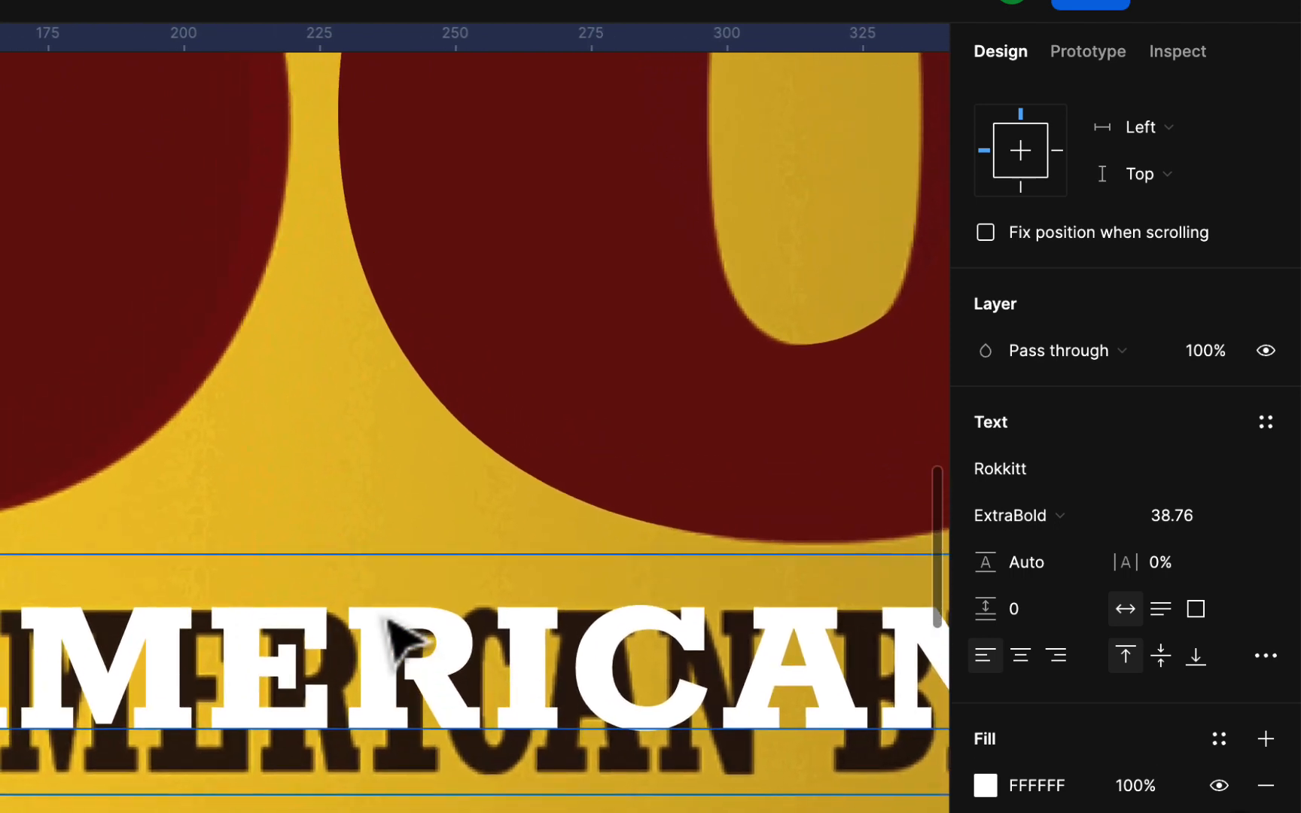
scroll(399, 640, down, 5)
scroll(618, 436, up, 3)
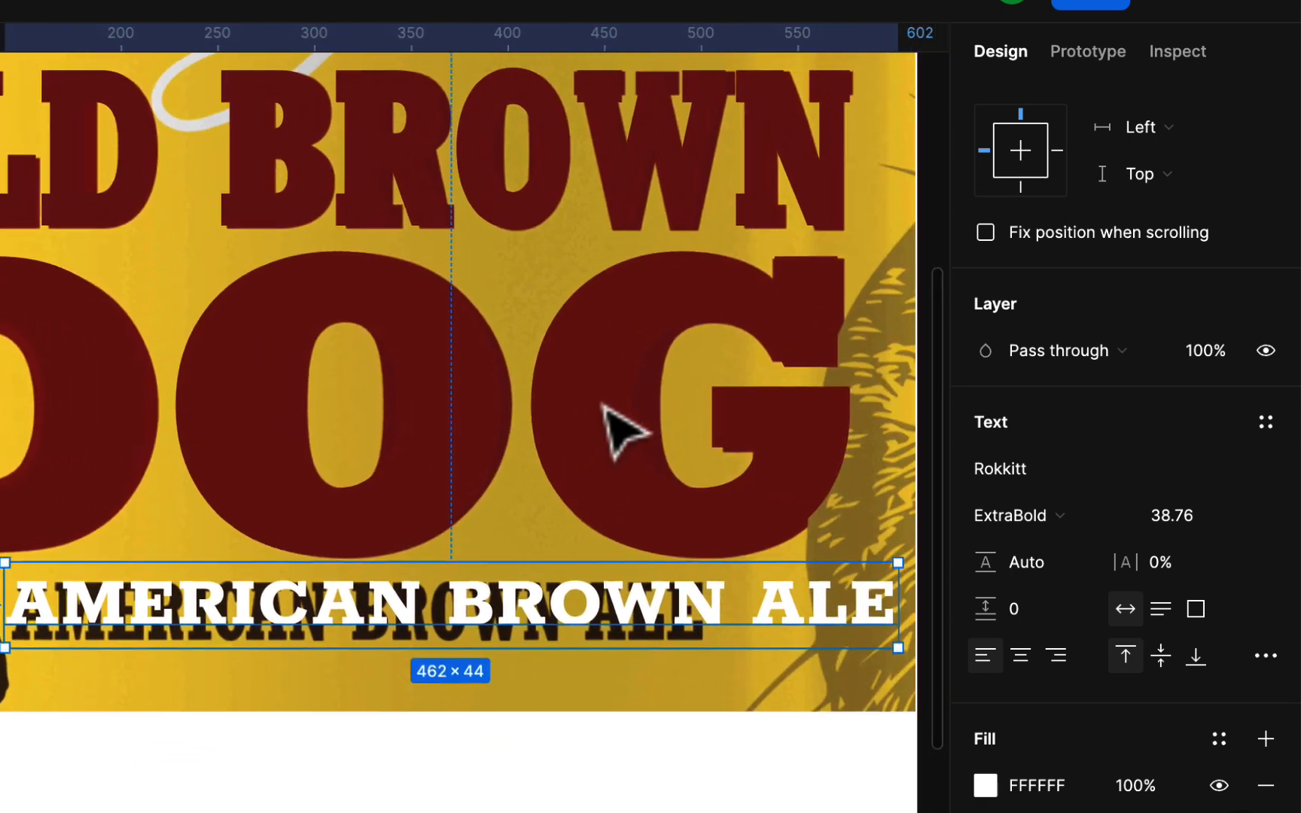
scroll(619, 433, down, 3)
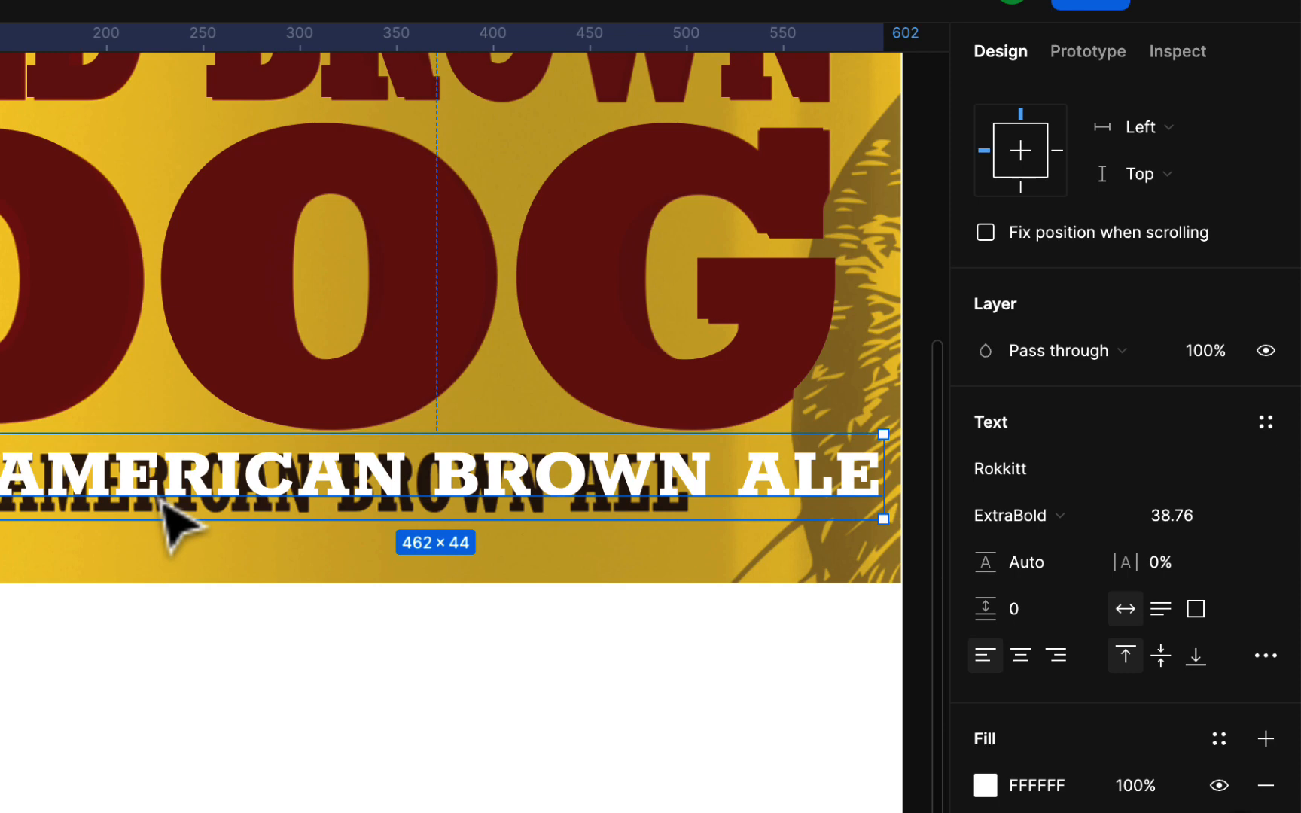
right_click(268, 470)
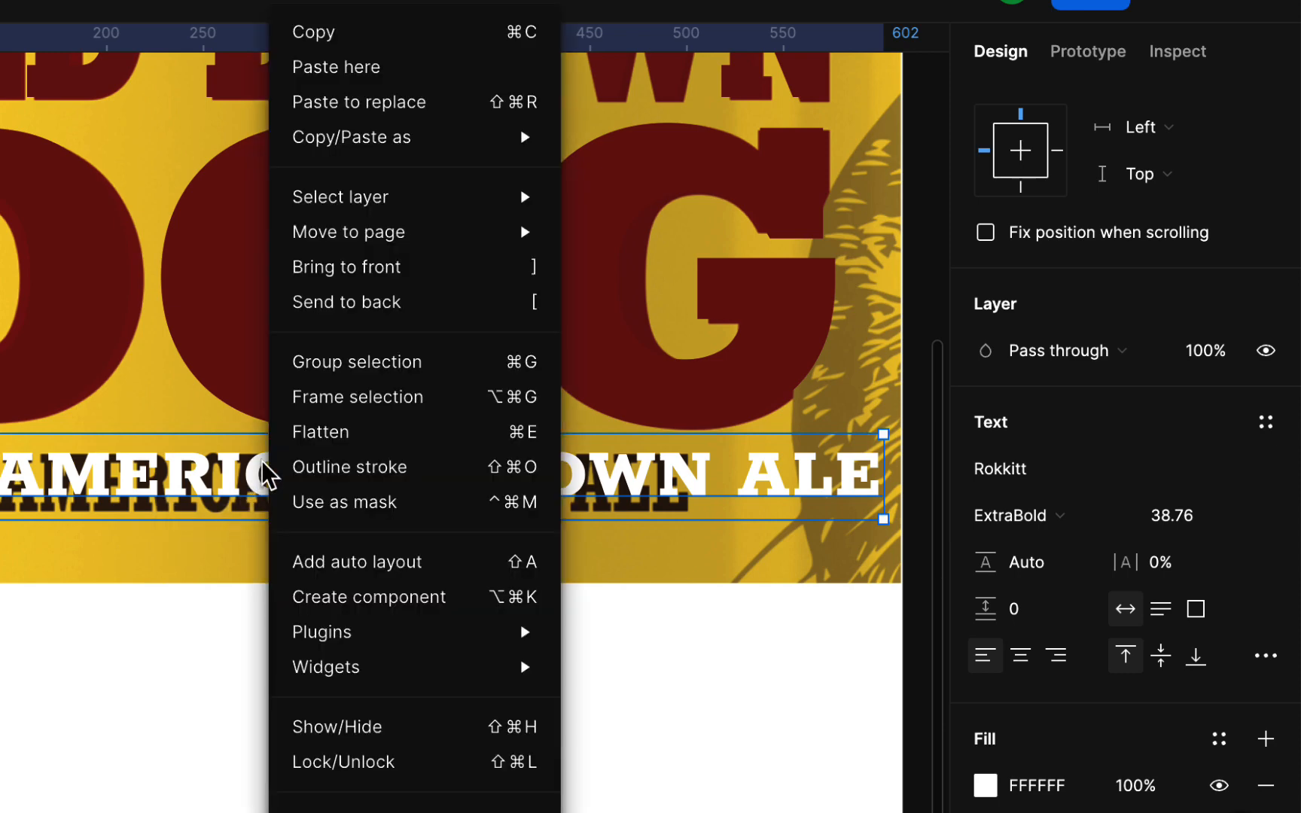
click(316, 440)
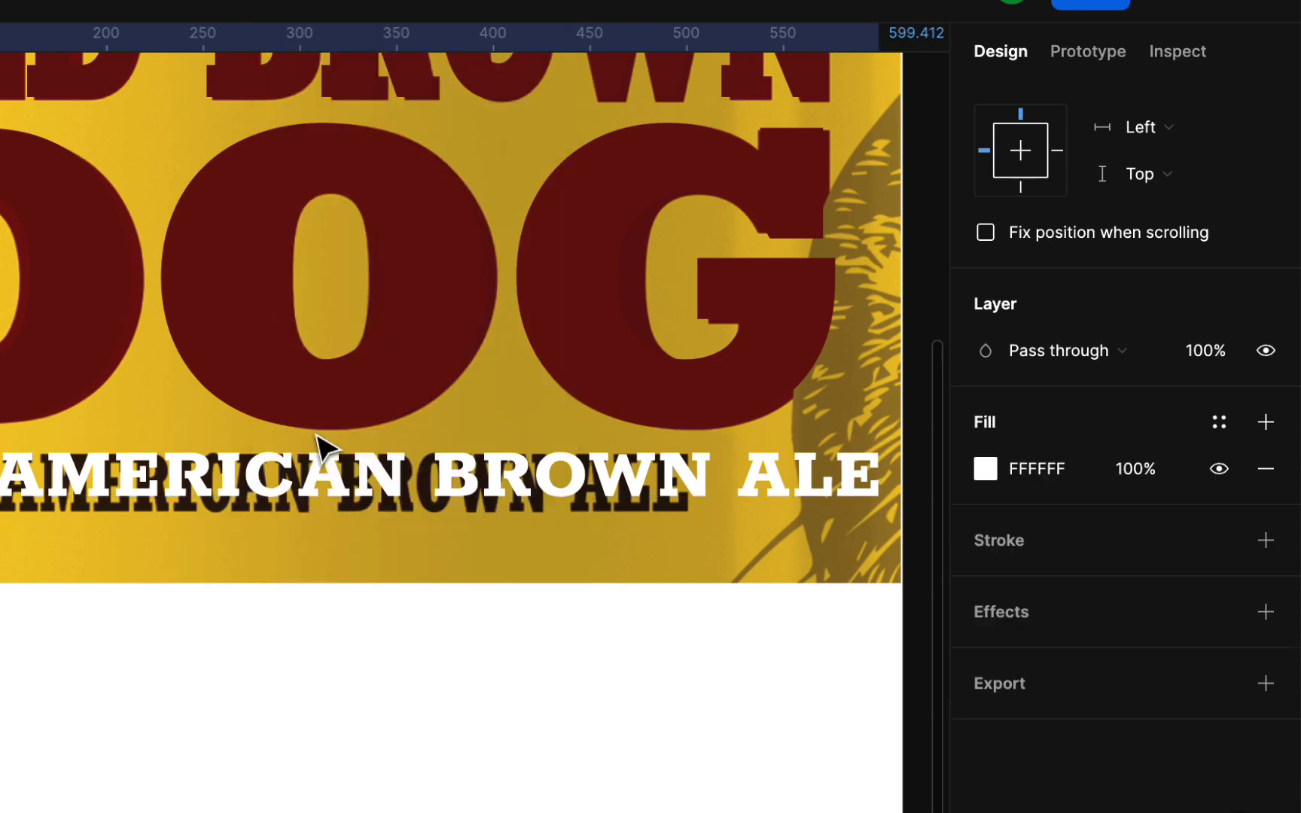
click(352, 753)
- Resize the flattened AMERICAN BROWN ALE shape to 361 × 31 to match the label's line
click(652, 482)
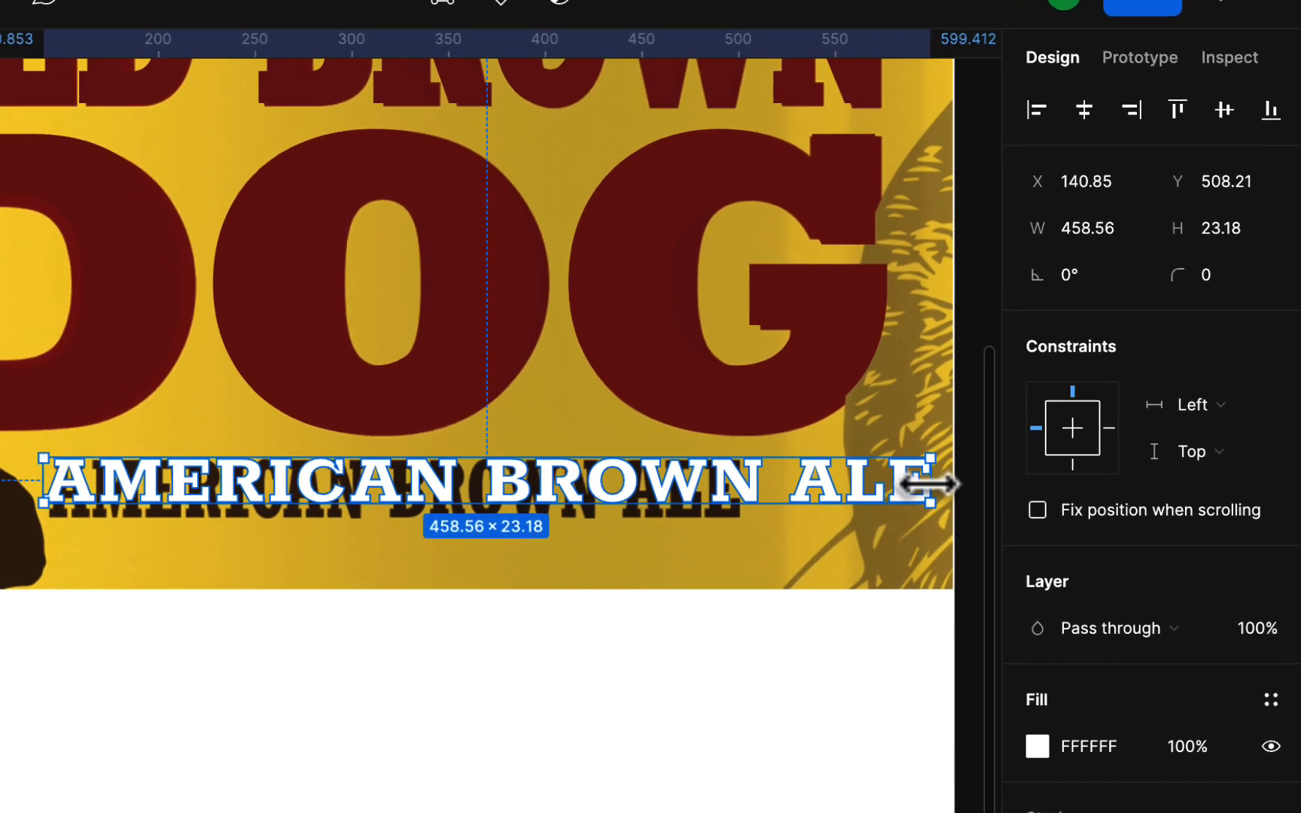
drag(883, 476, 747, 494)
drag(935, 516, 884, 518)
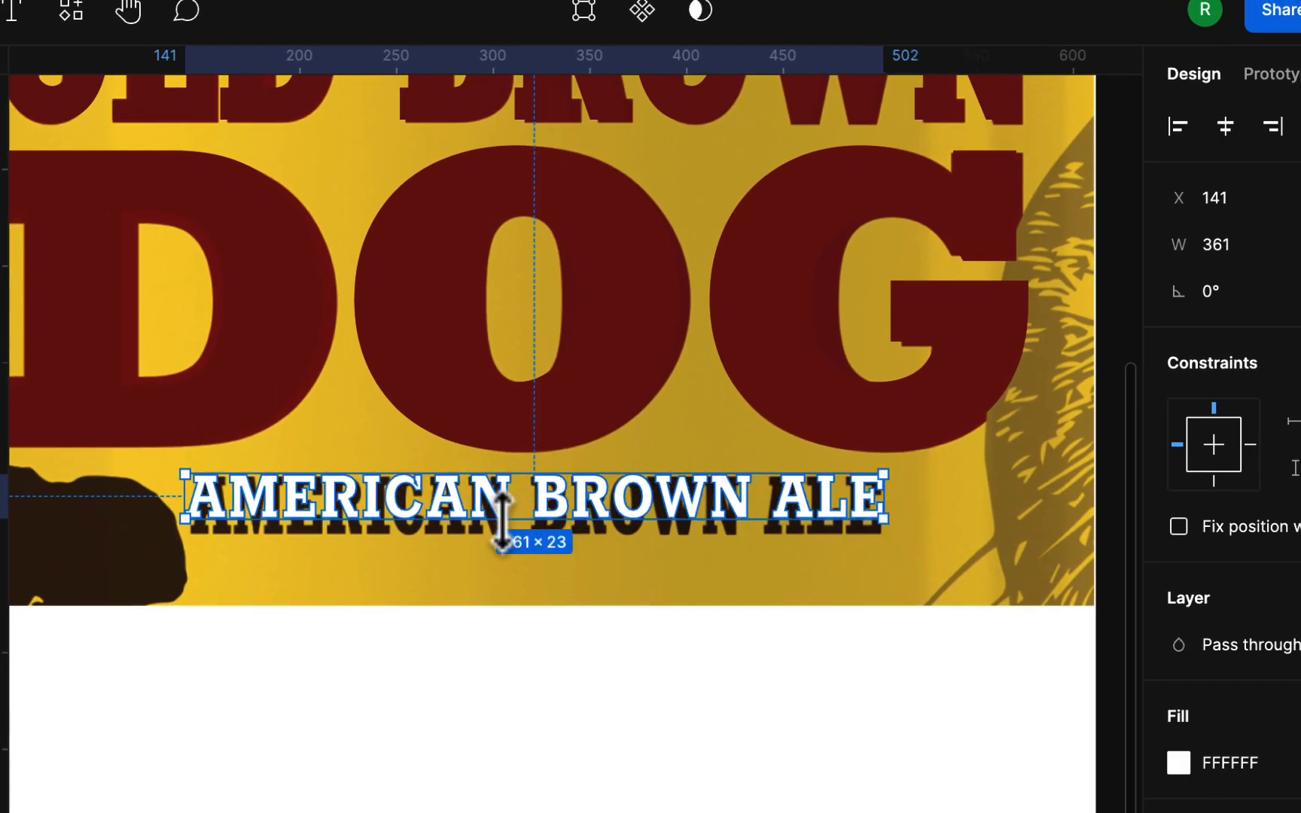
drag(501, 519, 503, 536)
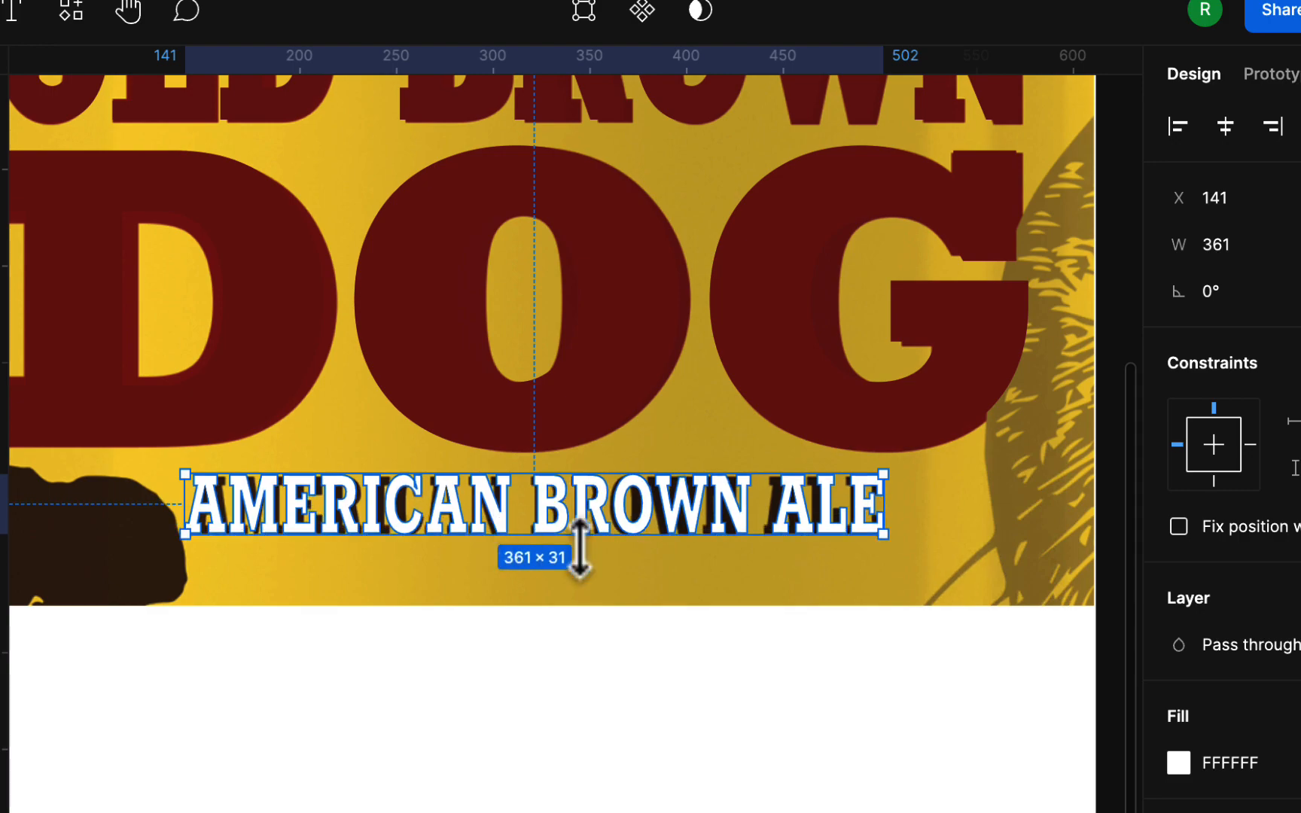
- Edit the AMERICAN BROWN ALE vector and move both notch points inside the R of BROWN to X 347, closing the gap beside its stem
scroll(592, 566, up, 2)
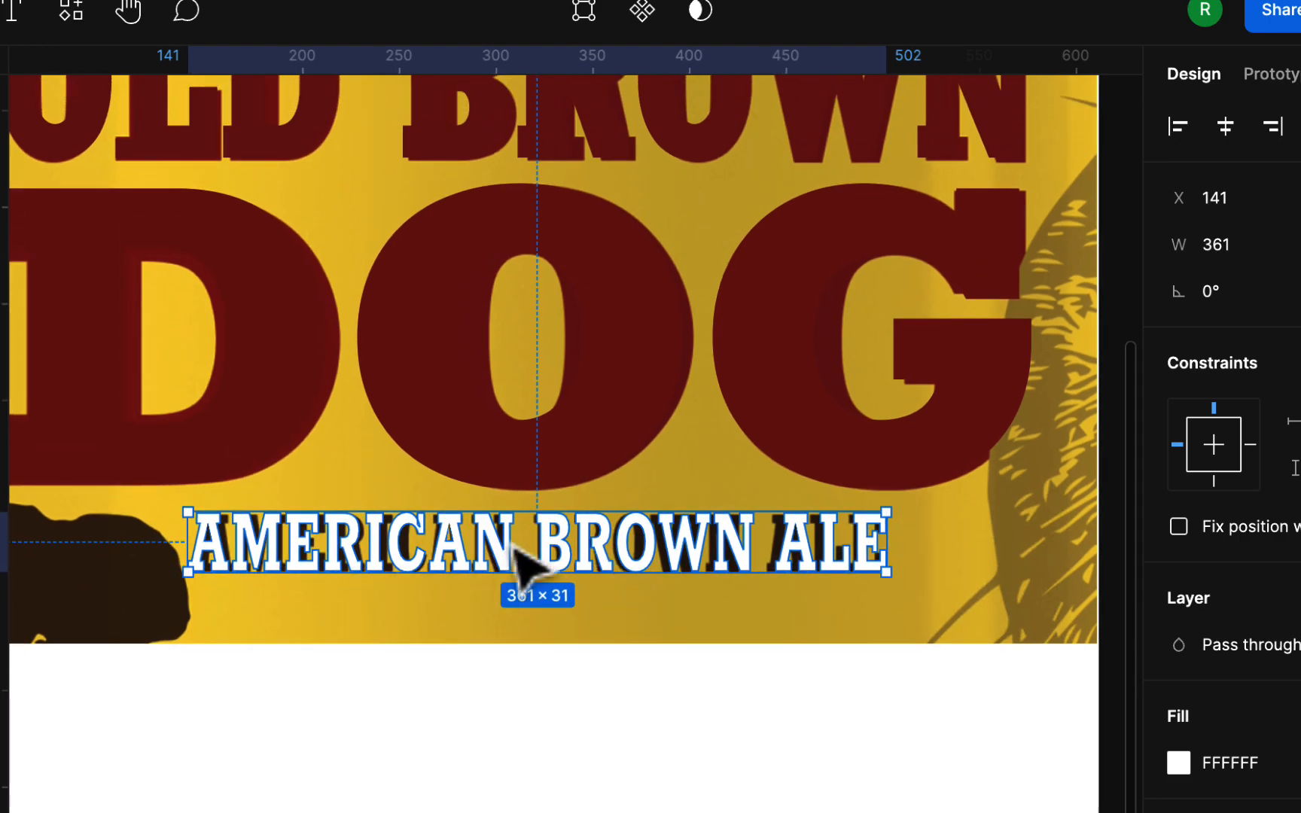
scroll(595, 580, up, 5)
scroll(594, 576, up, 2)
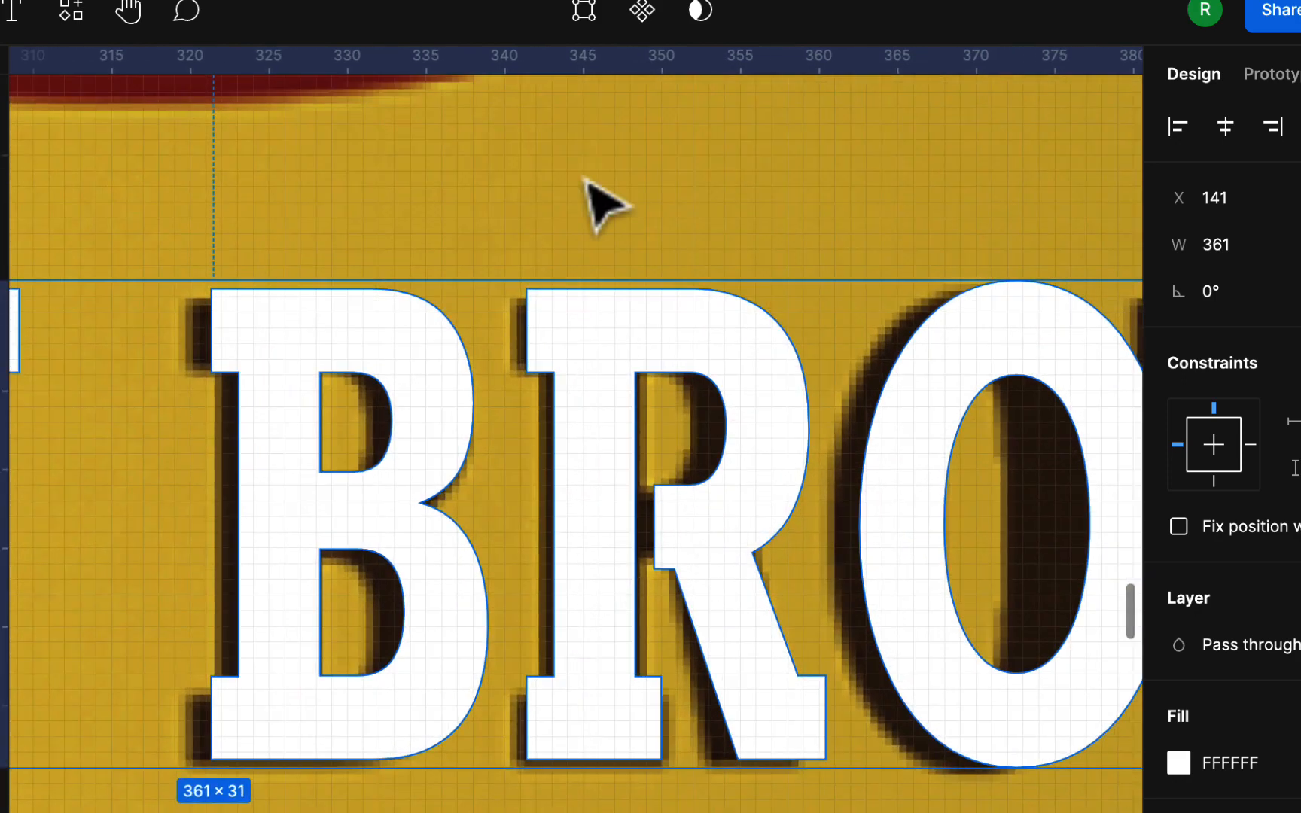
click(583, 14)
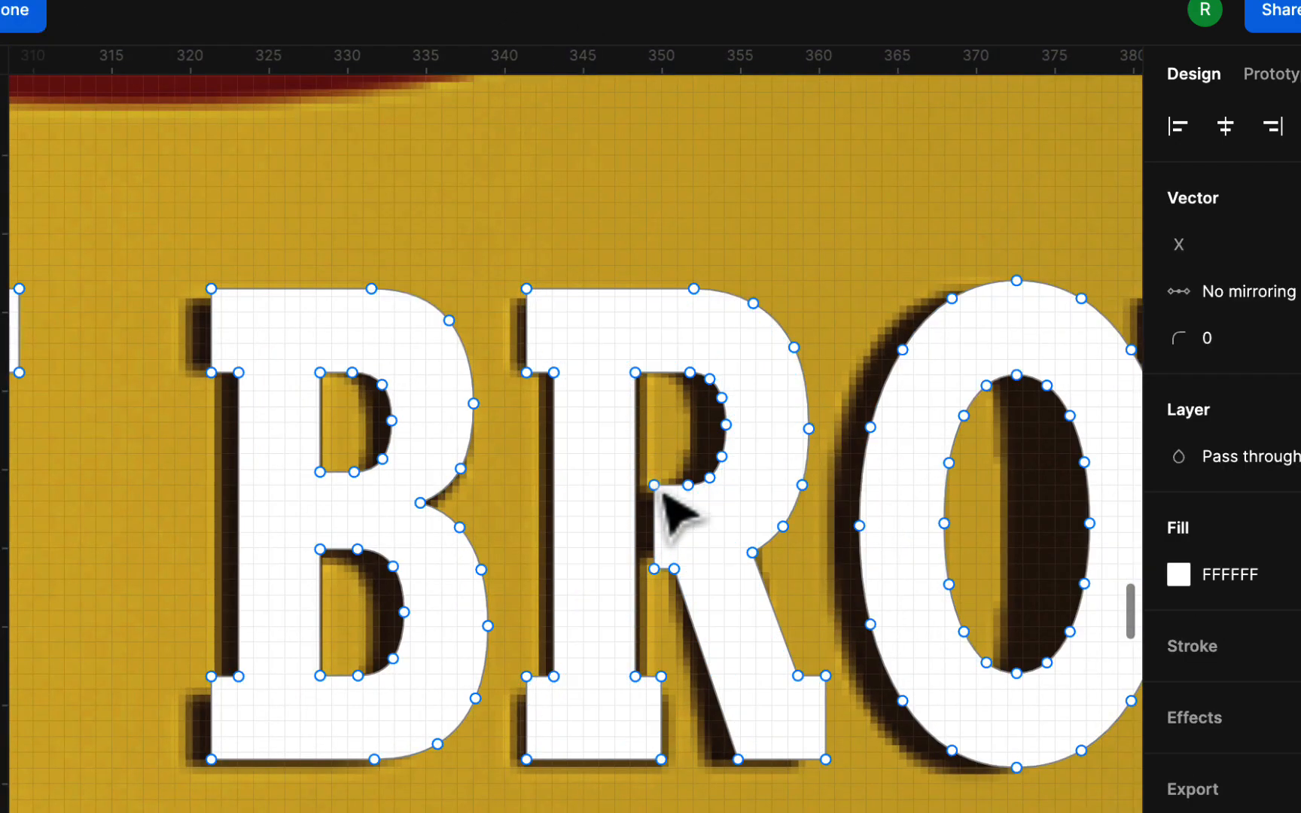
drag(653, 486, 626, 500)
drag(654, 571, 616, 568)
- Remove the serif from the middle arm of the E in ALE by aligning its outer corners with the arm's edges, the lower one at Y 525.625
scroll(622, 572, right, 3)
scroll(621, 572, up, 1)
scroll(621, 580, right, 3)
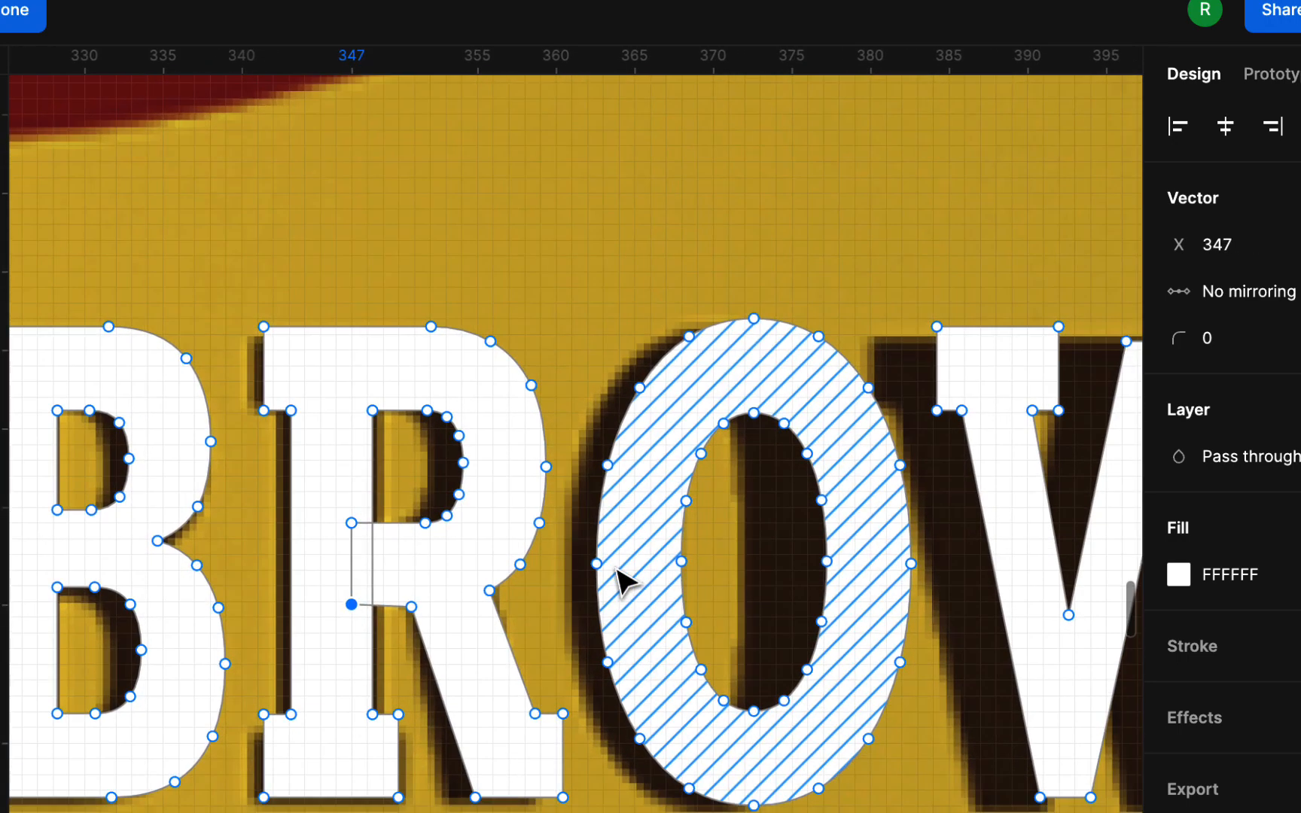
scroll(621, 580, right, 20)
scroll(621, 580, up, 1)
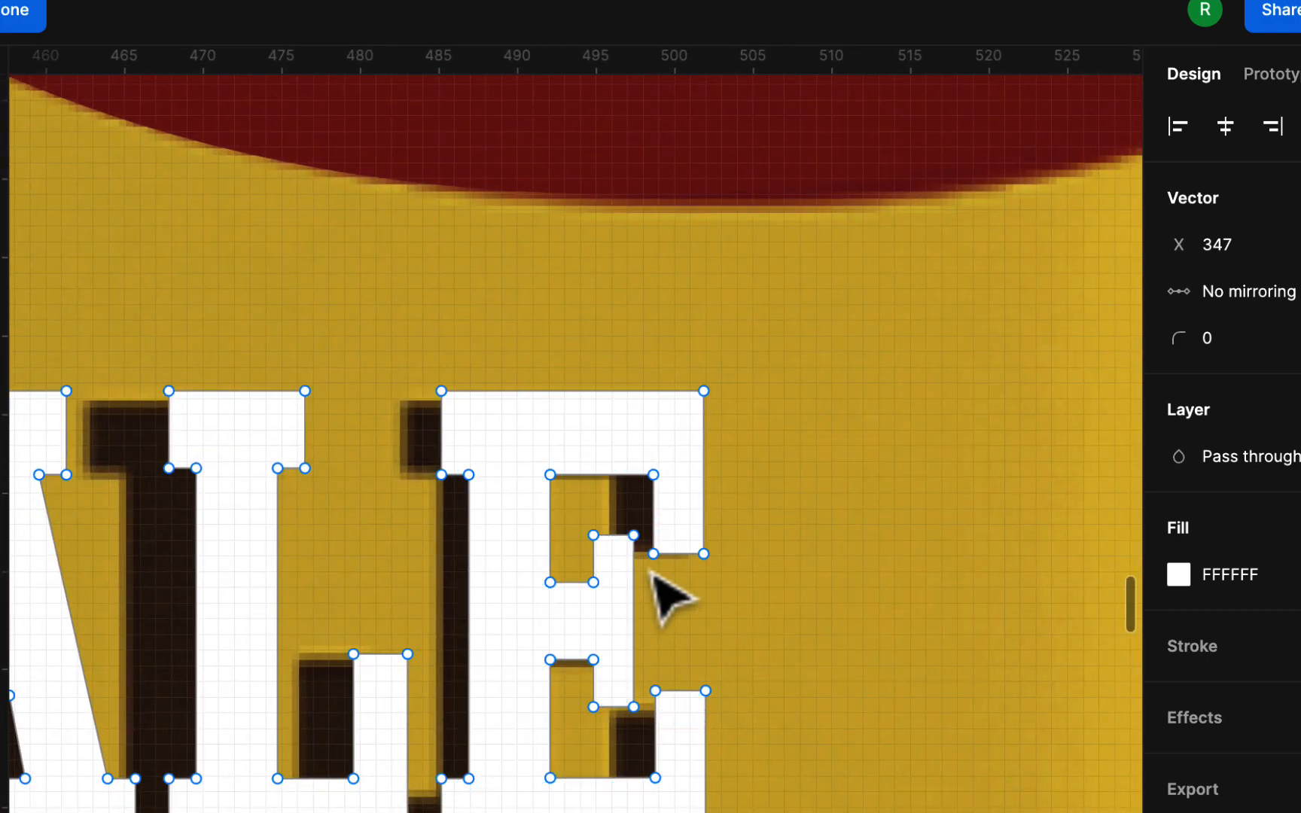
drag(634, 536, 628, 548)
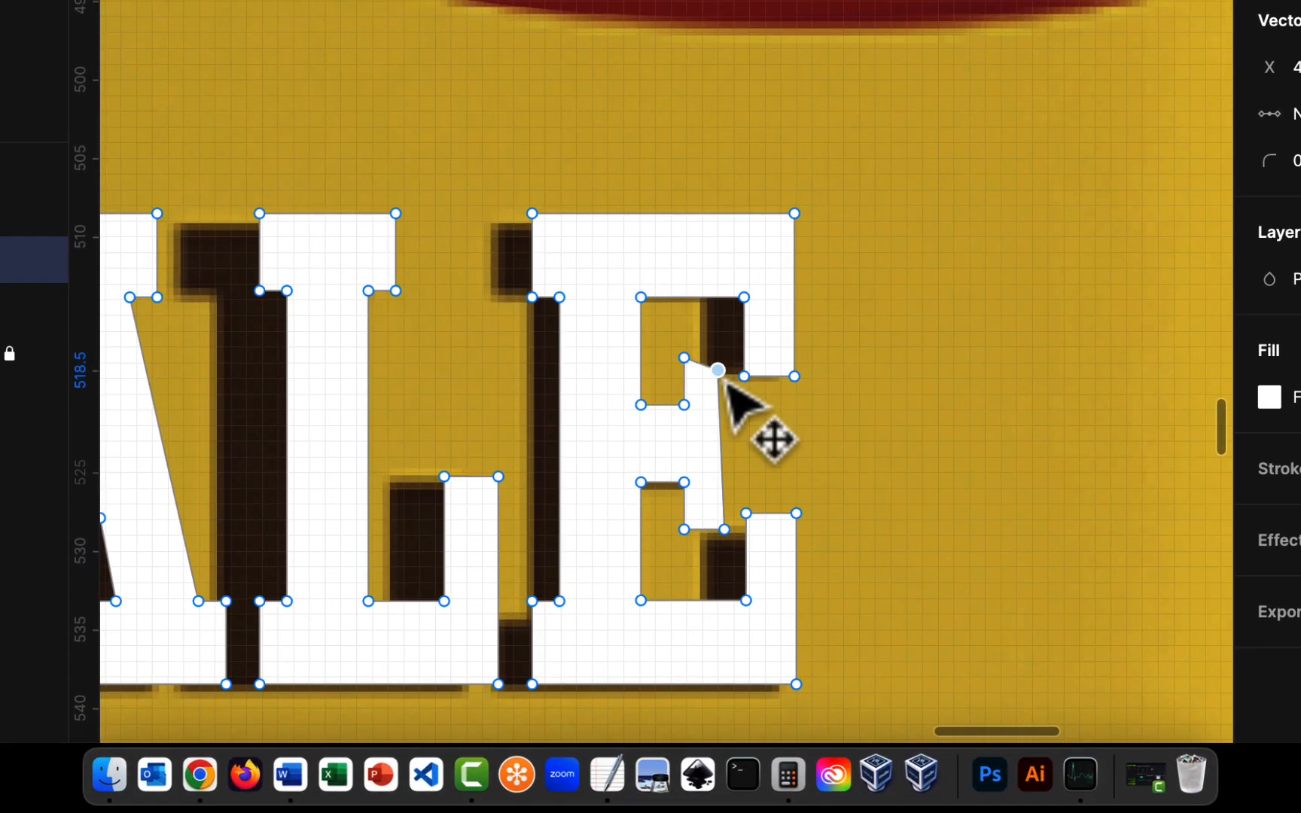
drag(724, 381, 724, 411)
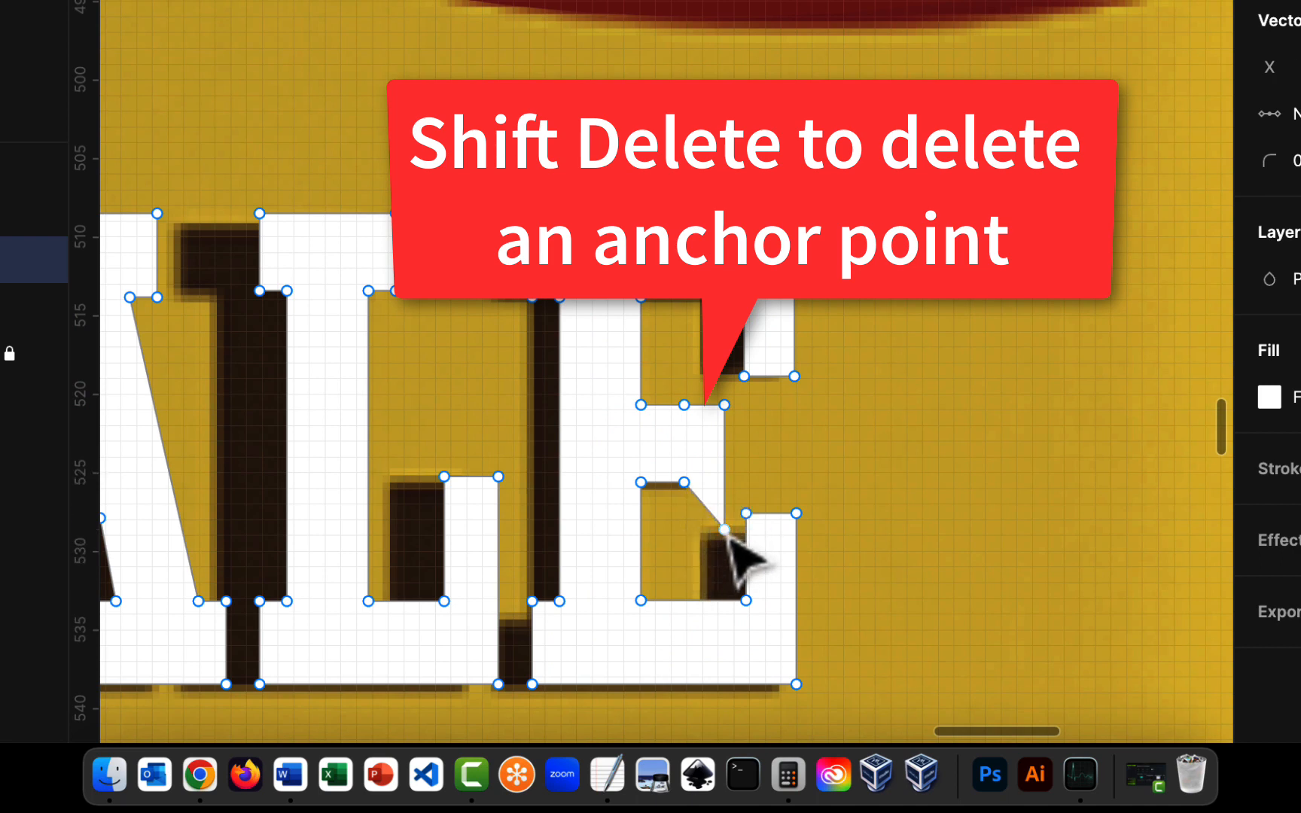
drag(726, 531, 725, 488)
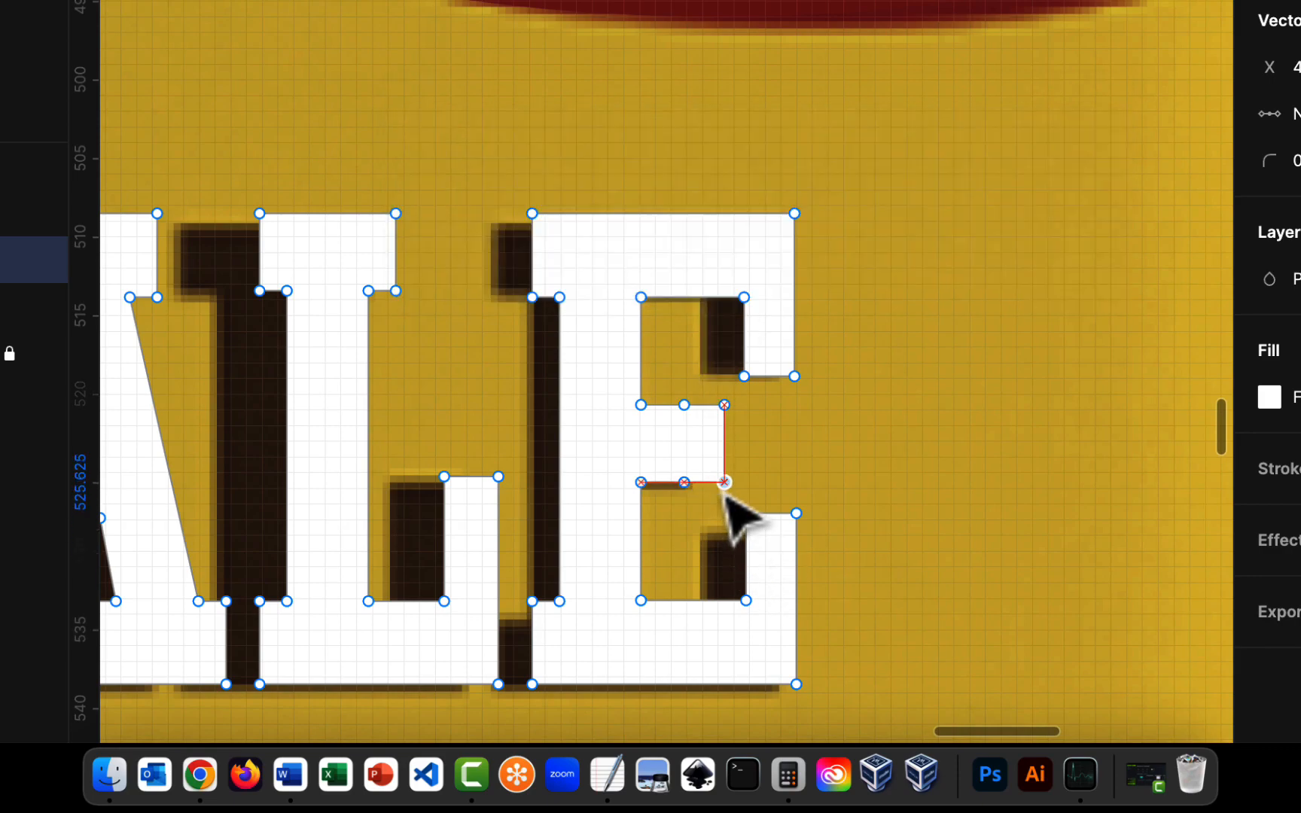
- Move both notch points inside the R of AMERICAN across its stem, closing the gap beside the stem
scroll(725, 493, left, 15)
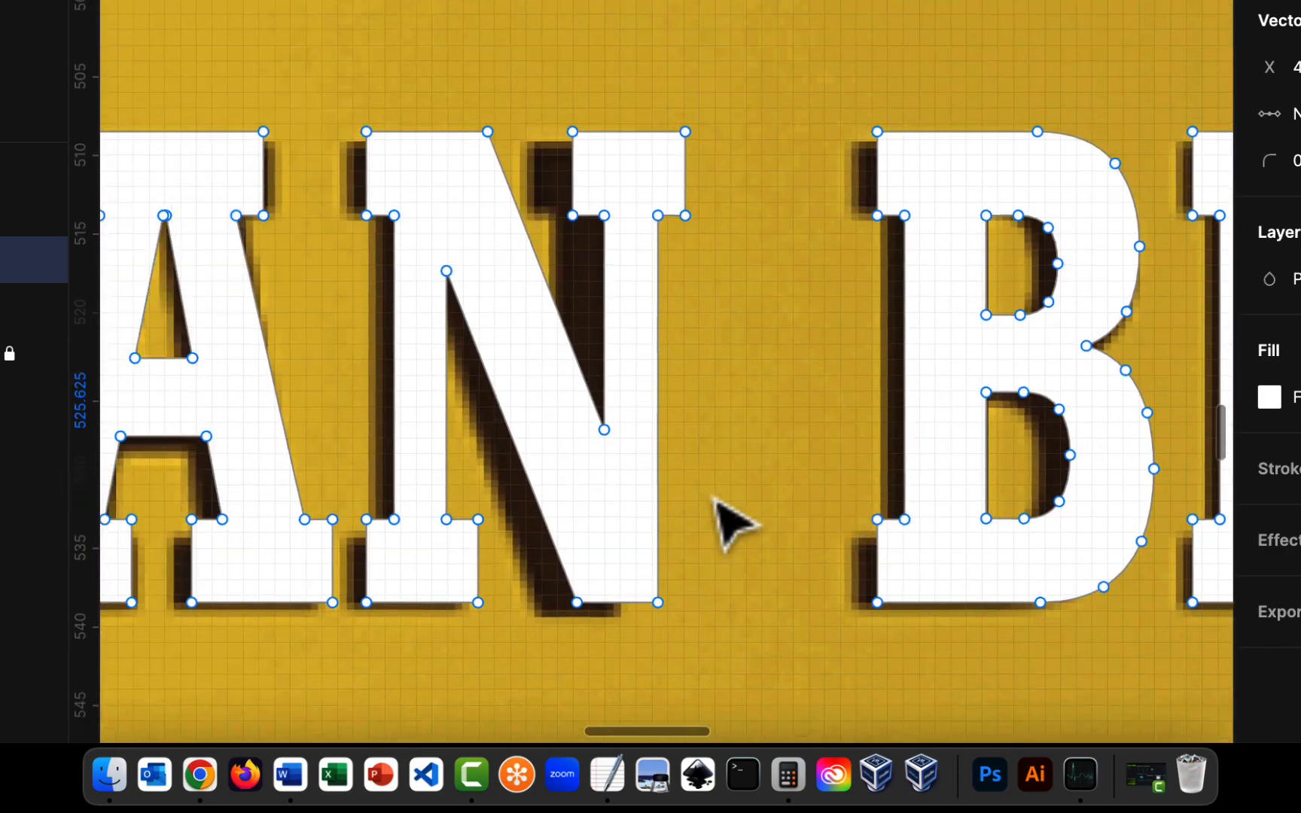
scroll(734, 527, left, 20)
scroll(734, 527, right, 5)
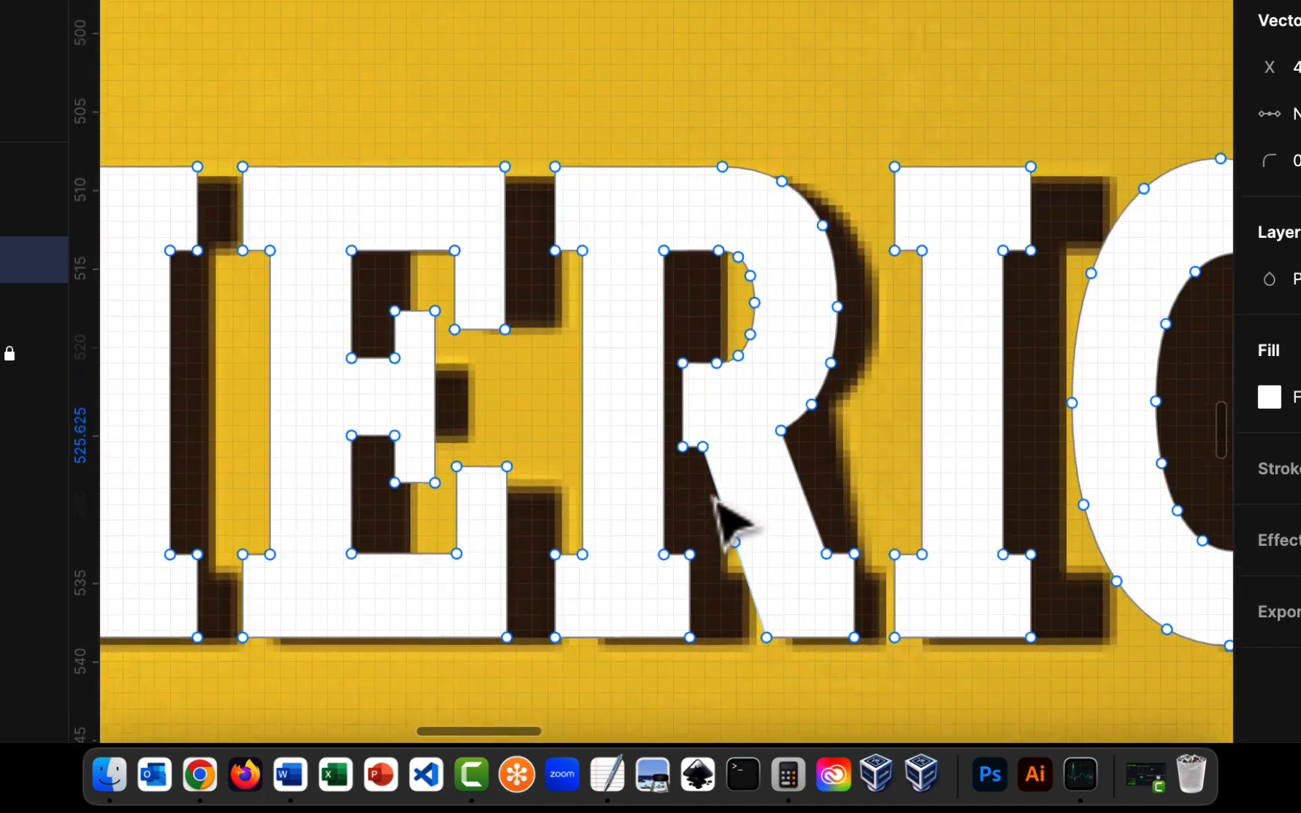
scroll(714, 499, up, 1)
mouse_move(682, 371)
mouse_down()
mouse_move(650, 374)
mouse_move(661, 385)
mouse_up()
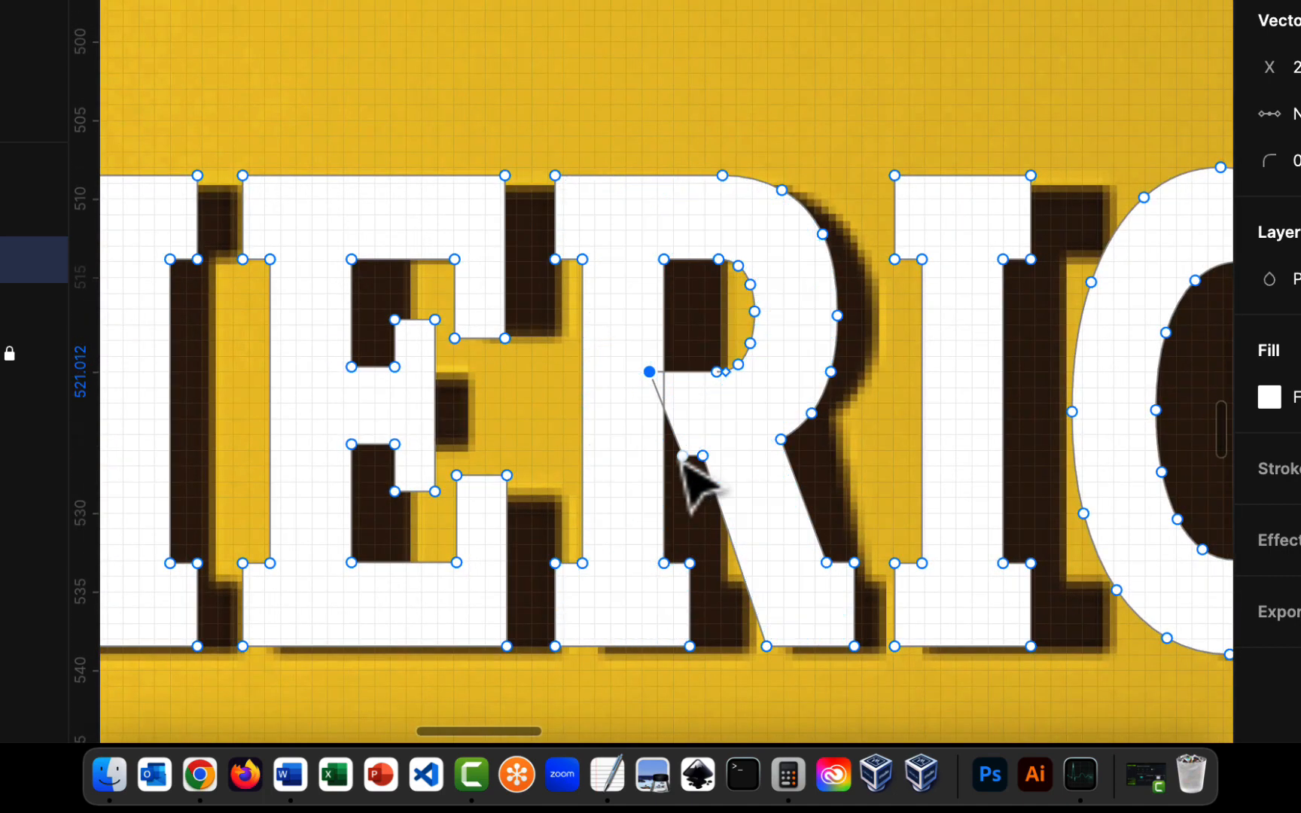
drag(685, 457, 650, 456)
- Remove the middle-arm serif of the E in AMERICAN by deleting its inner corner points and moving its outer corners to Y 520.5 and 525.625
scroll(652, 463, left, 5)
scroll(652, 462, up, 2)
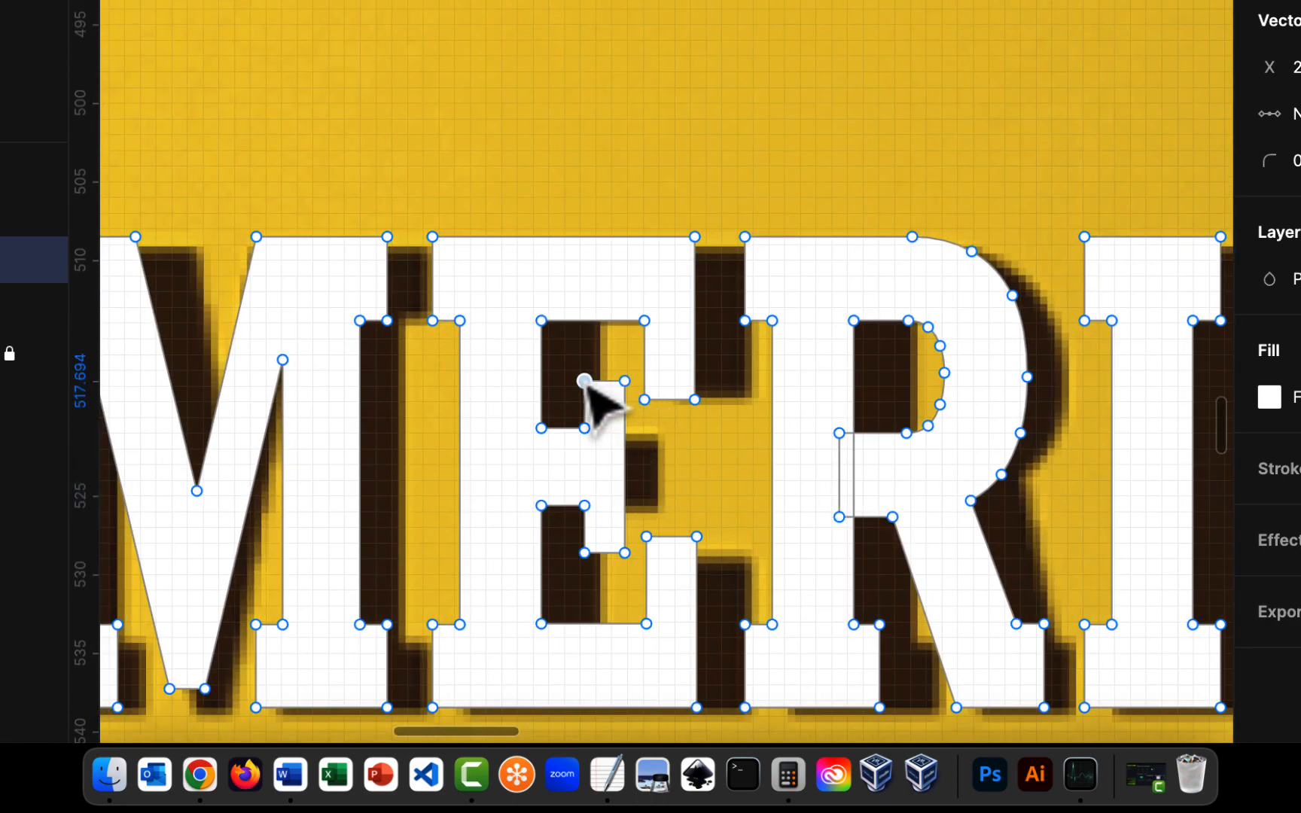
click(584, 381)
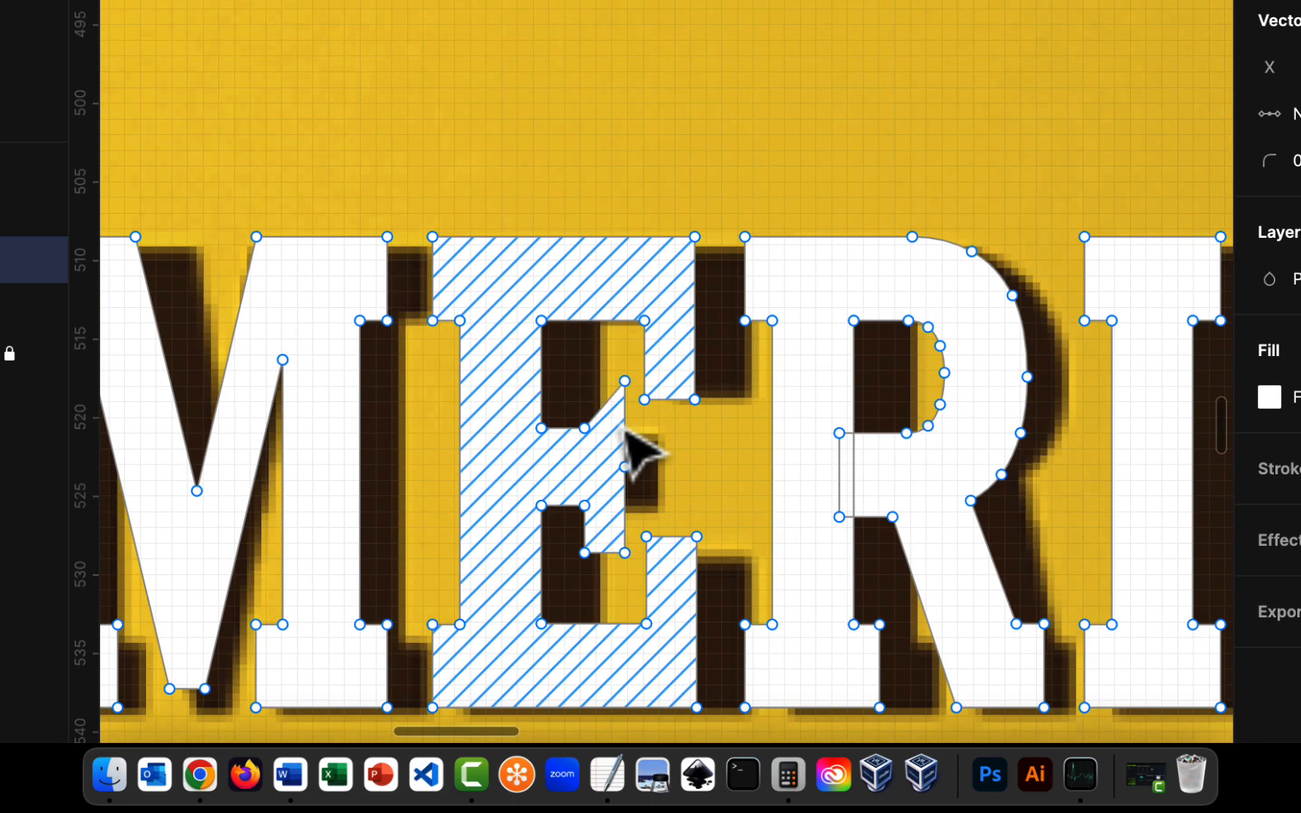
click(624, 553)
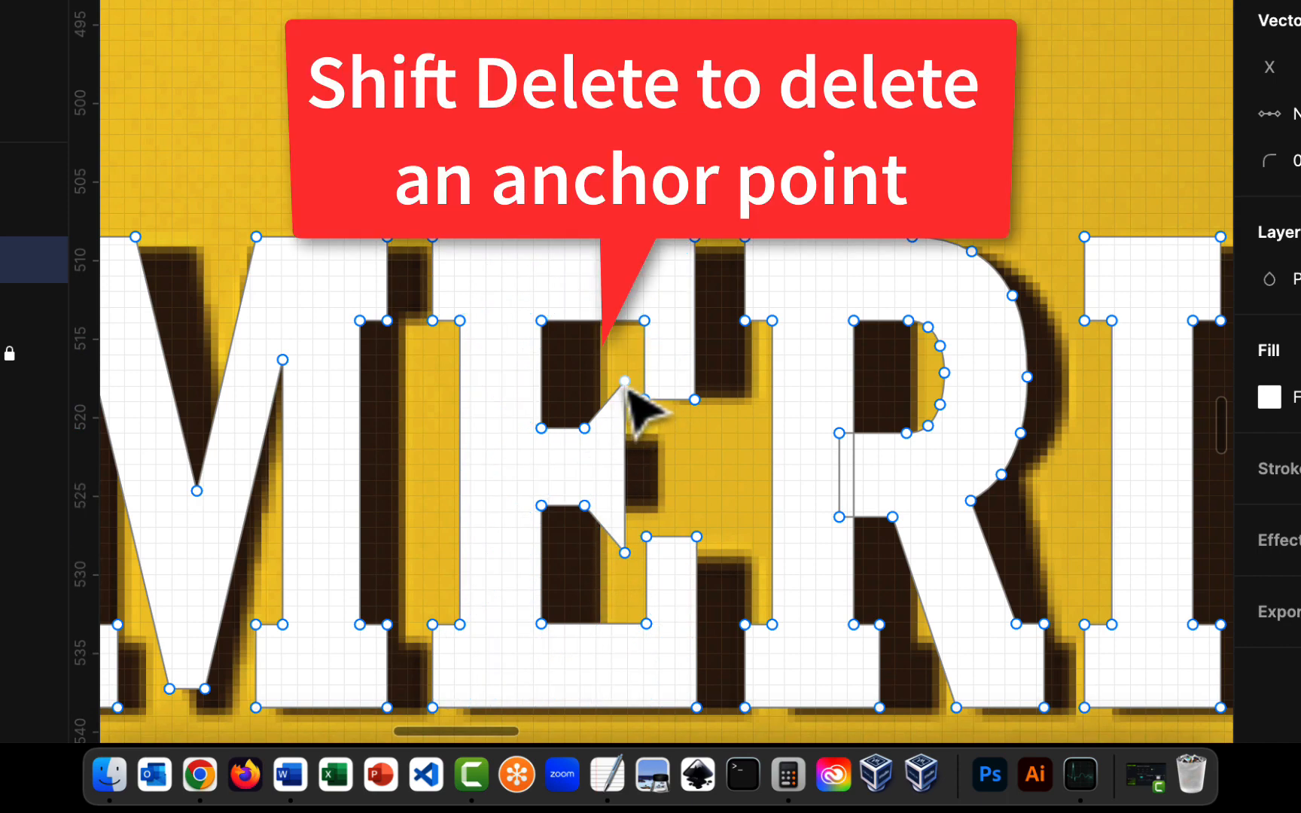
drag(625, 381, 617, 425)
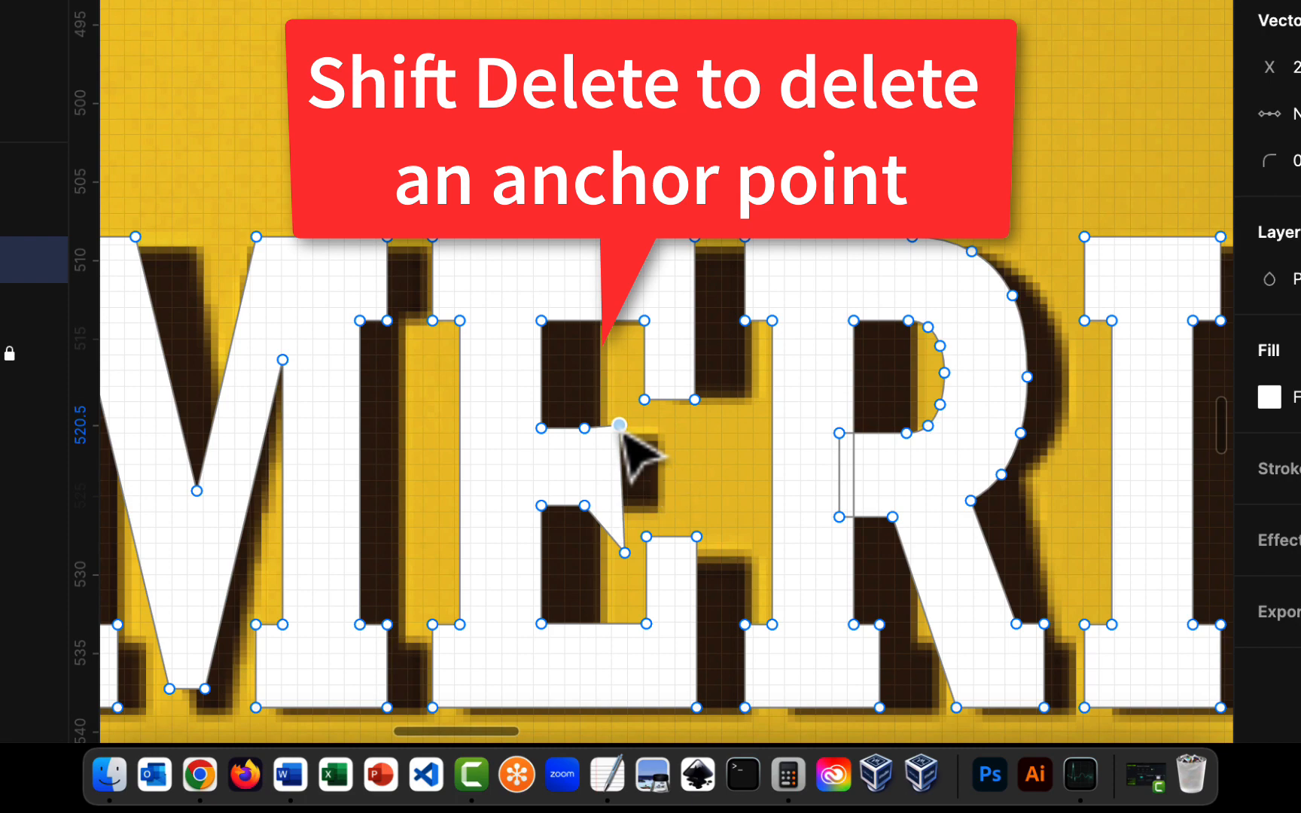
drag(627, 559, 627, 518)
- Narrow the bottom tip of the M in AMERICAN by bringing its two base points closer together, and finish editing the vector
scroll(626, 520, left, 5)
scroll(627, 519, down, 3)
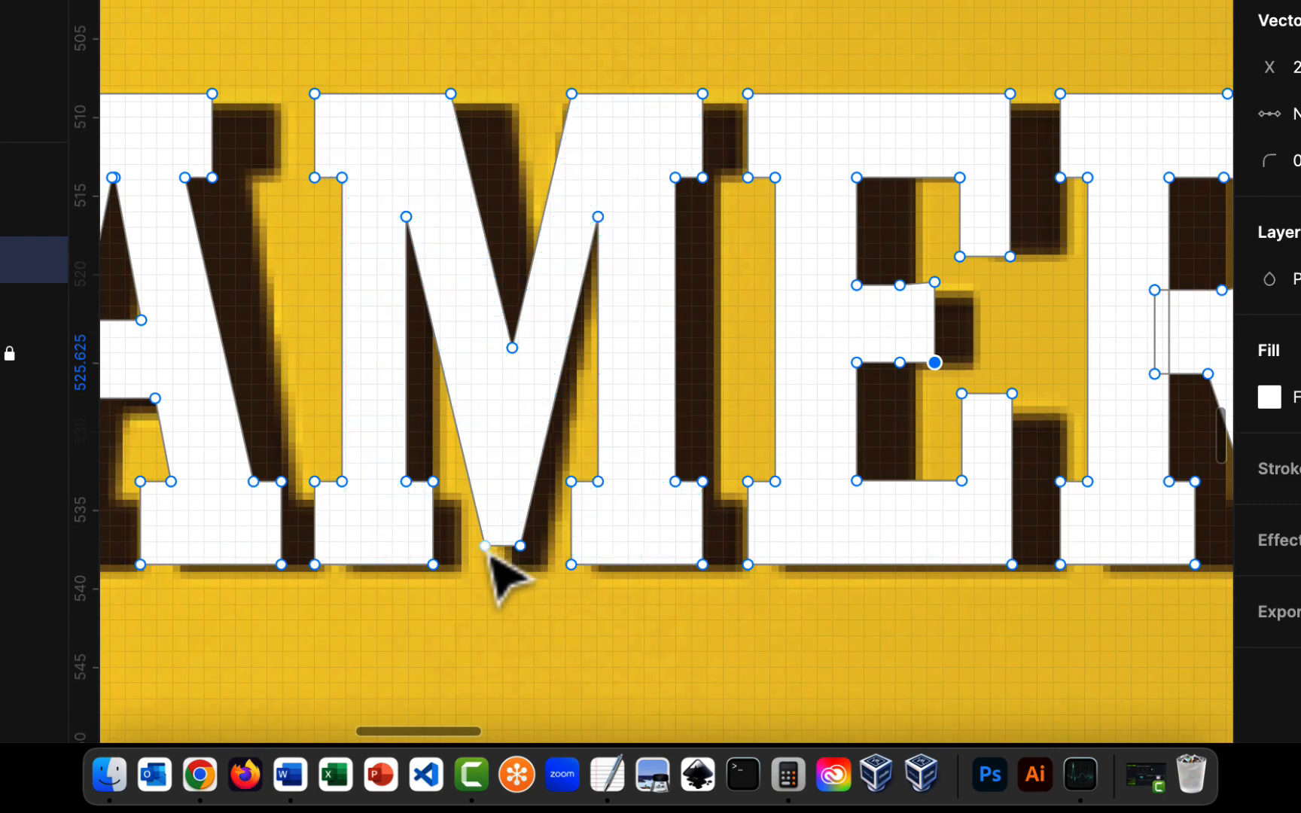
drag(491, 551, 518, 558)
scroll(579, 579, left, 10)
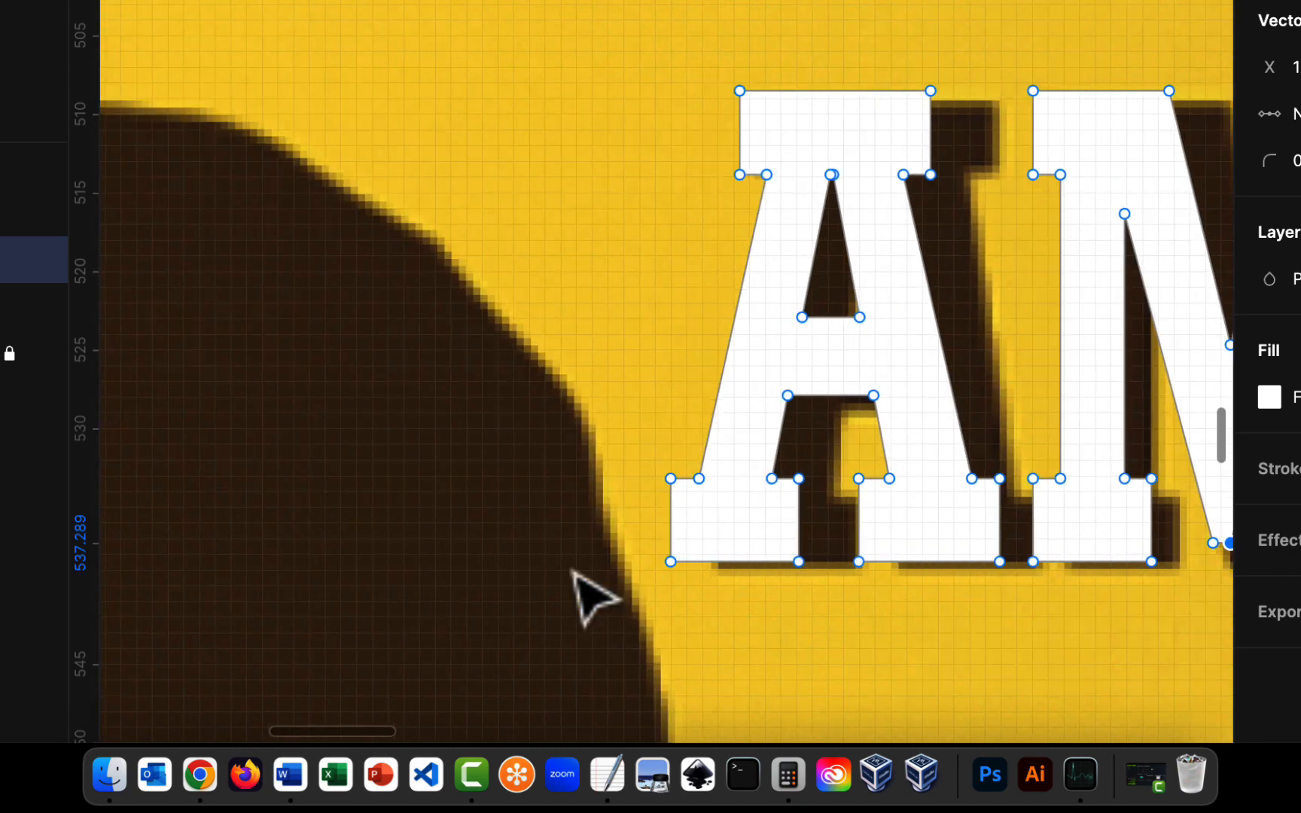
scroll(764, 468, down, 5)
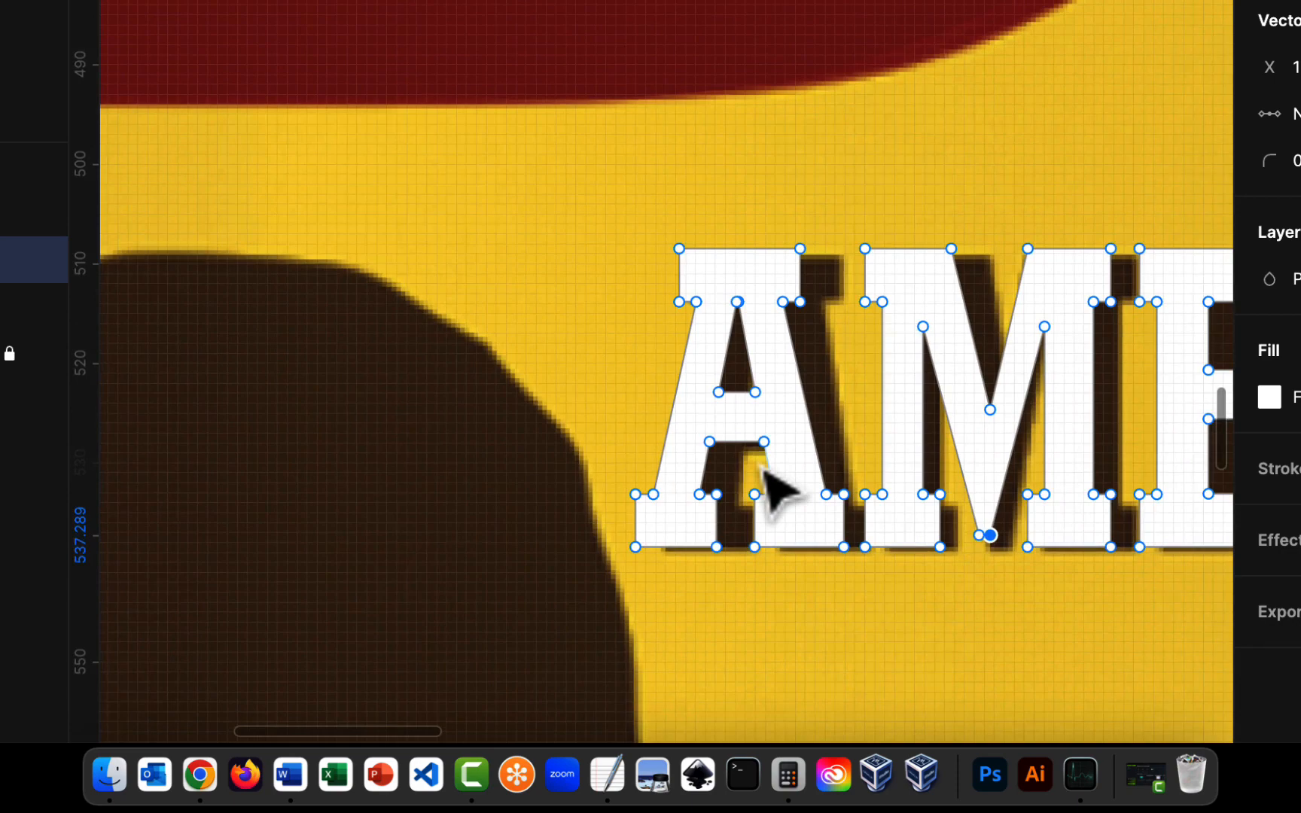
scroll(764, 468, down, 5)
scroll(762, 467, down, 3)
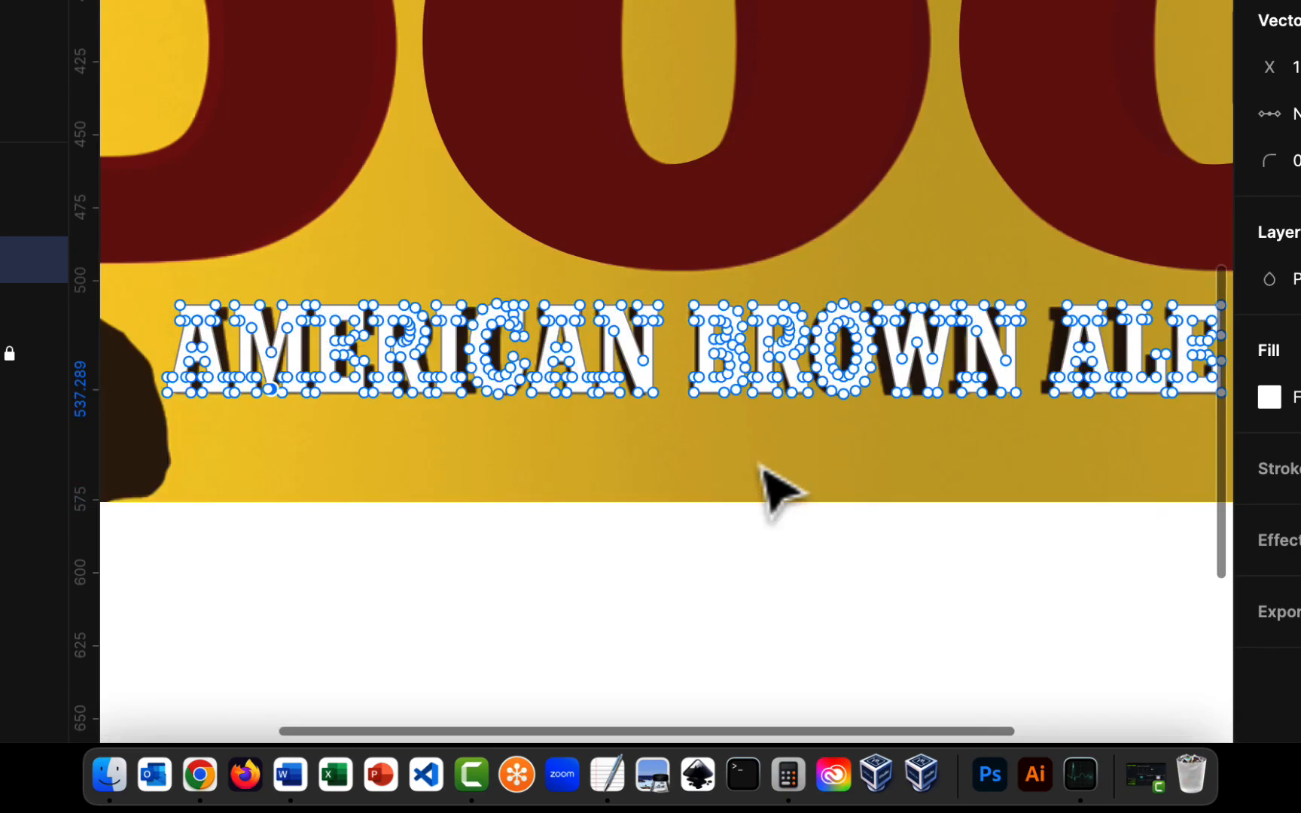
scroll(761, 466, down, 5)
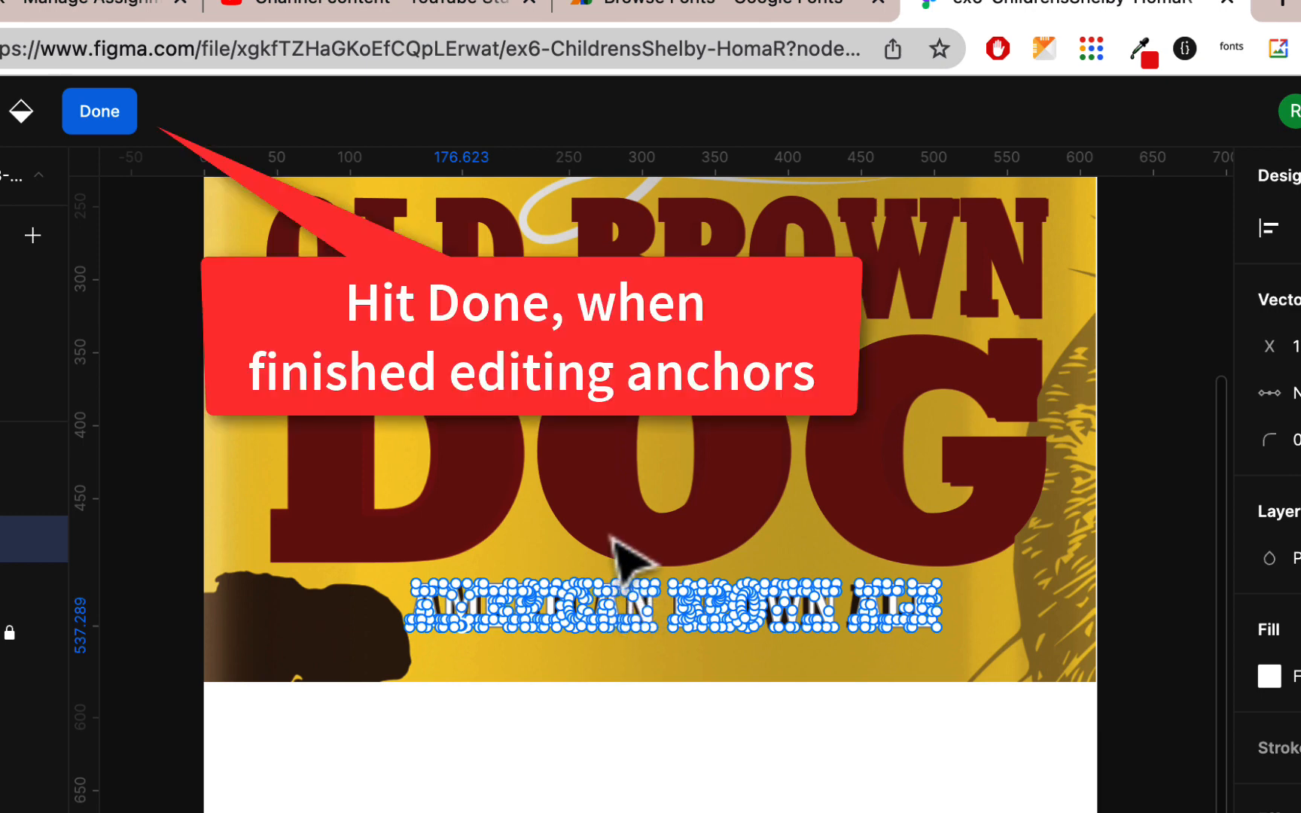
click(109, 120)
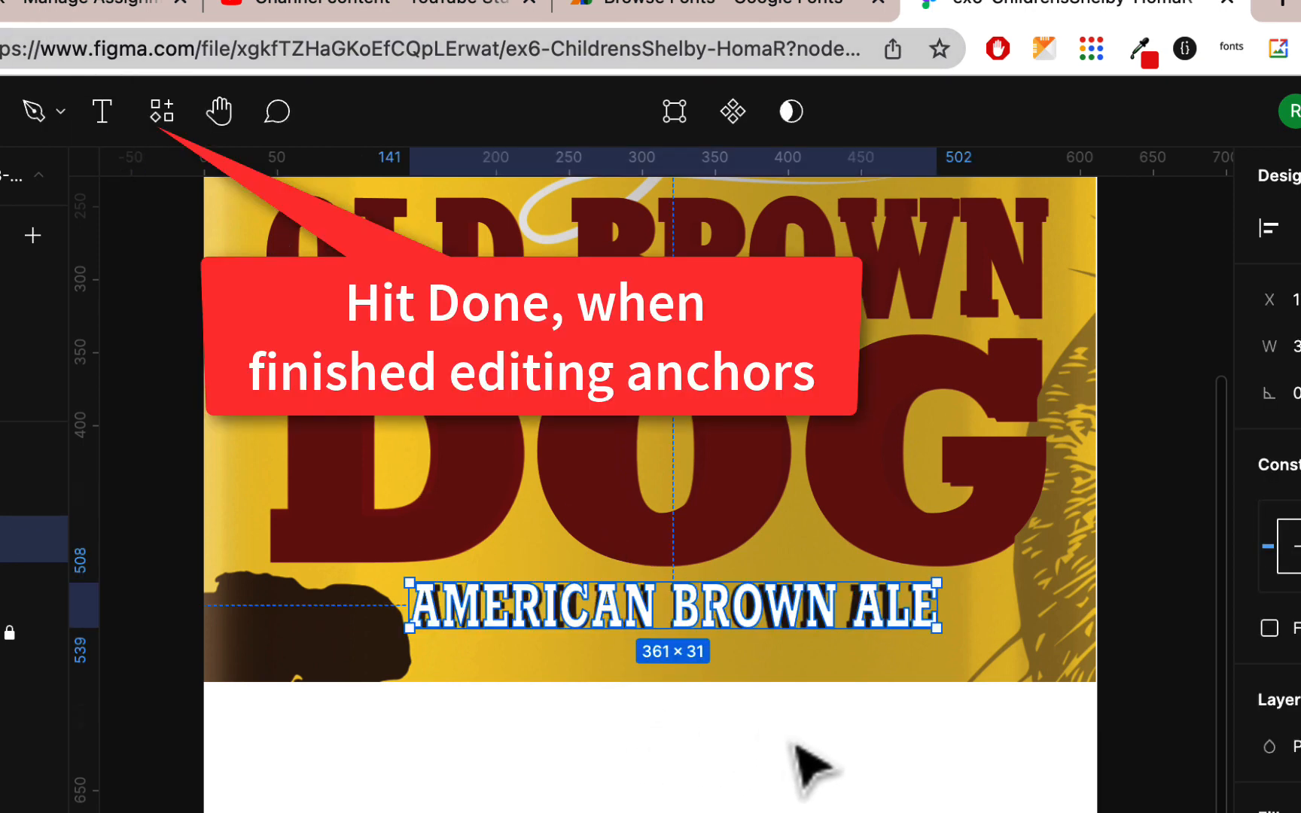
- Move the AMERICAN BROWN ALE vector up to Y 480 and fill it with dark brown 422B17 sampled from the label's lettering
click(756, 723)
click(761, 621)
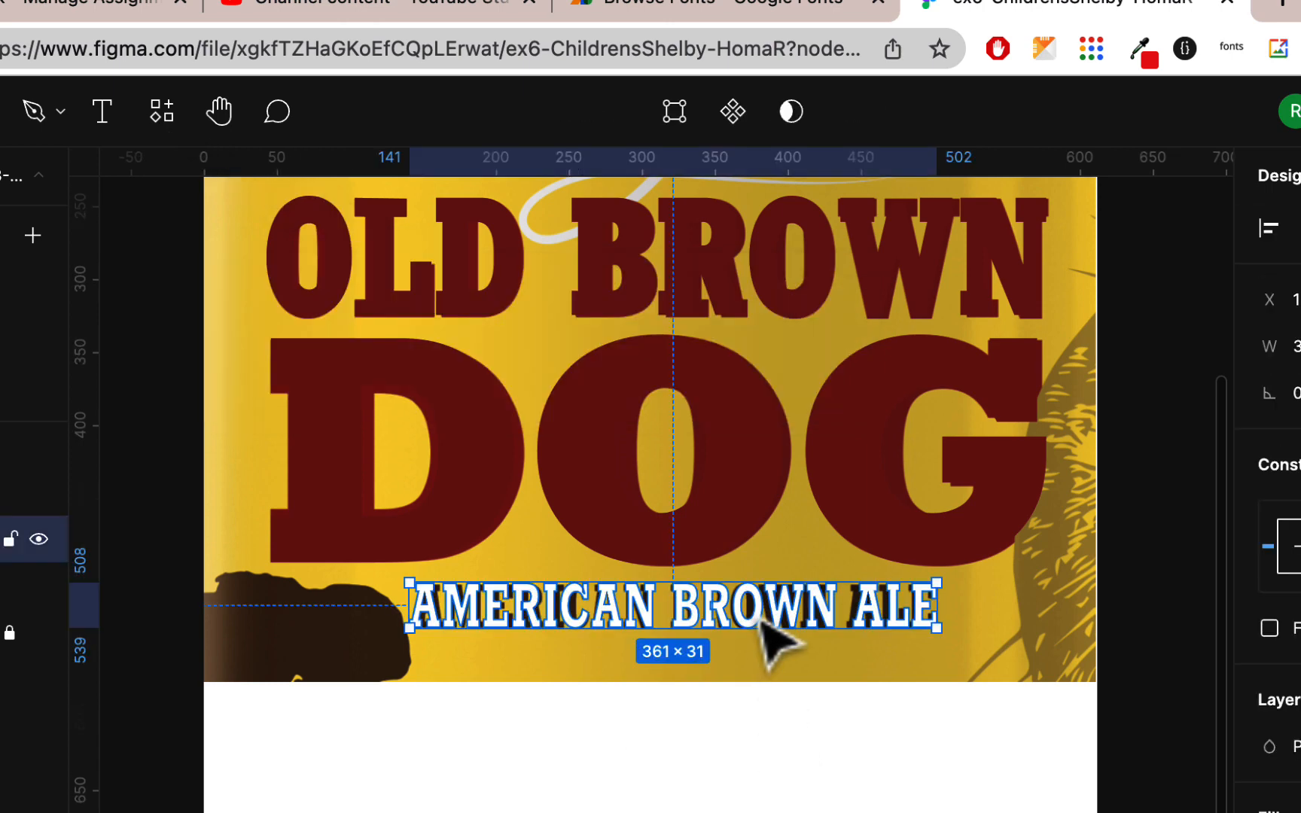
drag(760, 619, 776, 579)
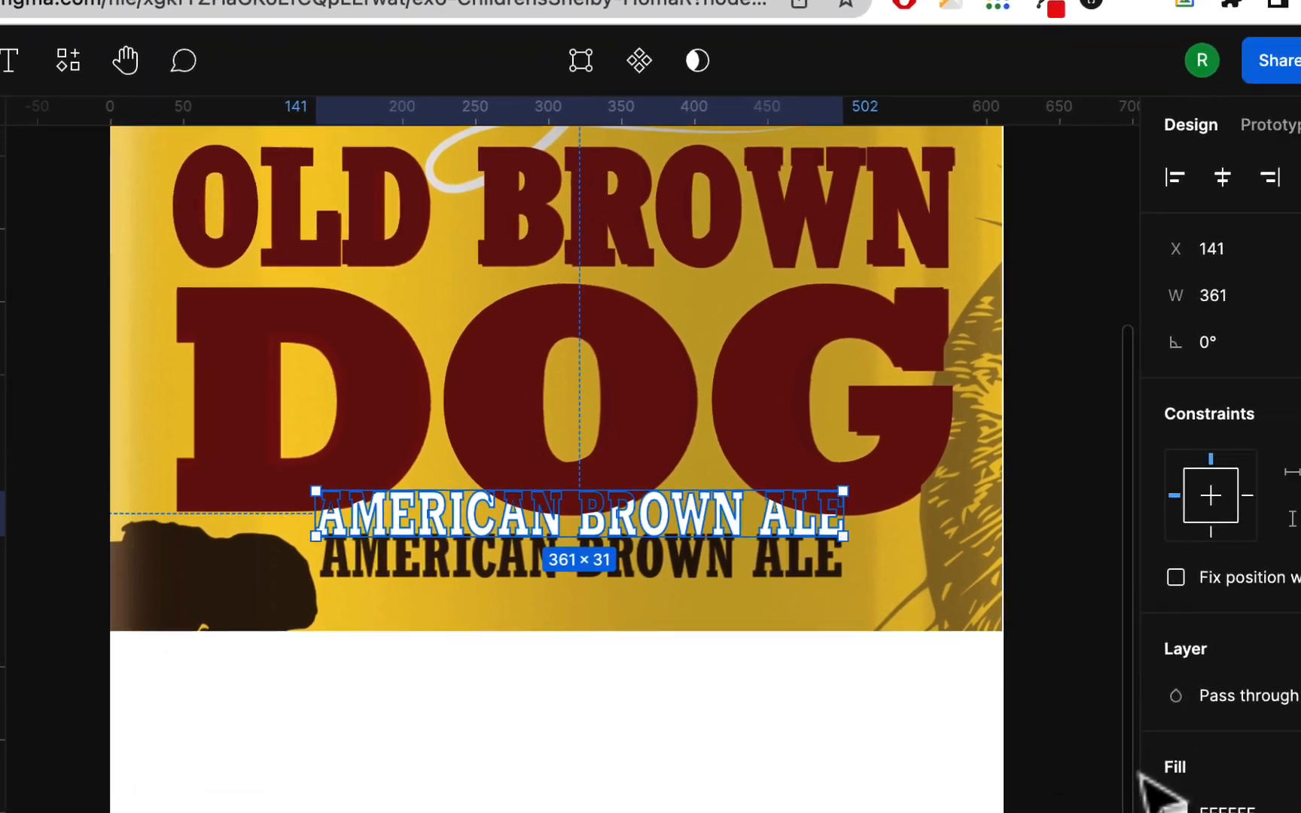
click(1176, 810)
click(832, 646)
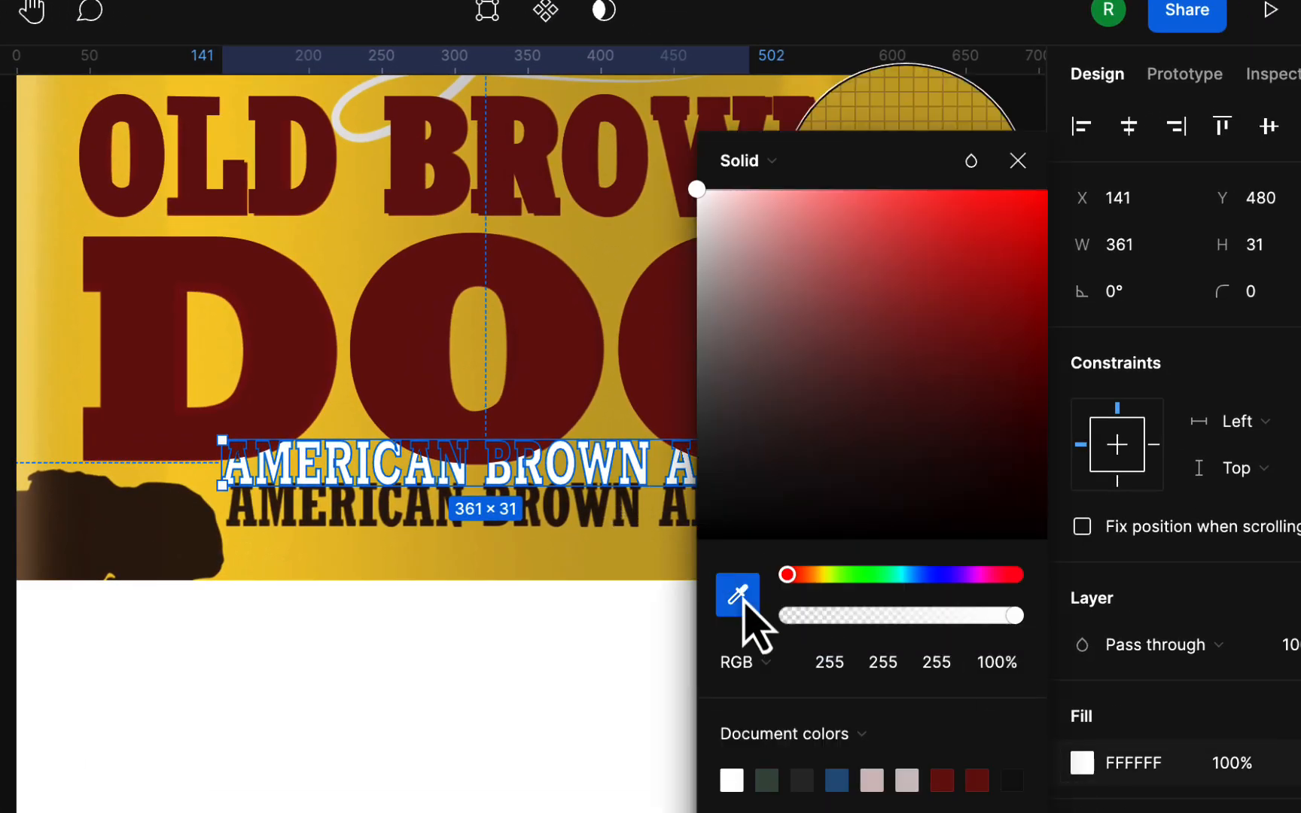
click(606, 521)
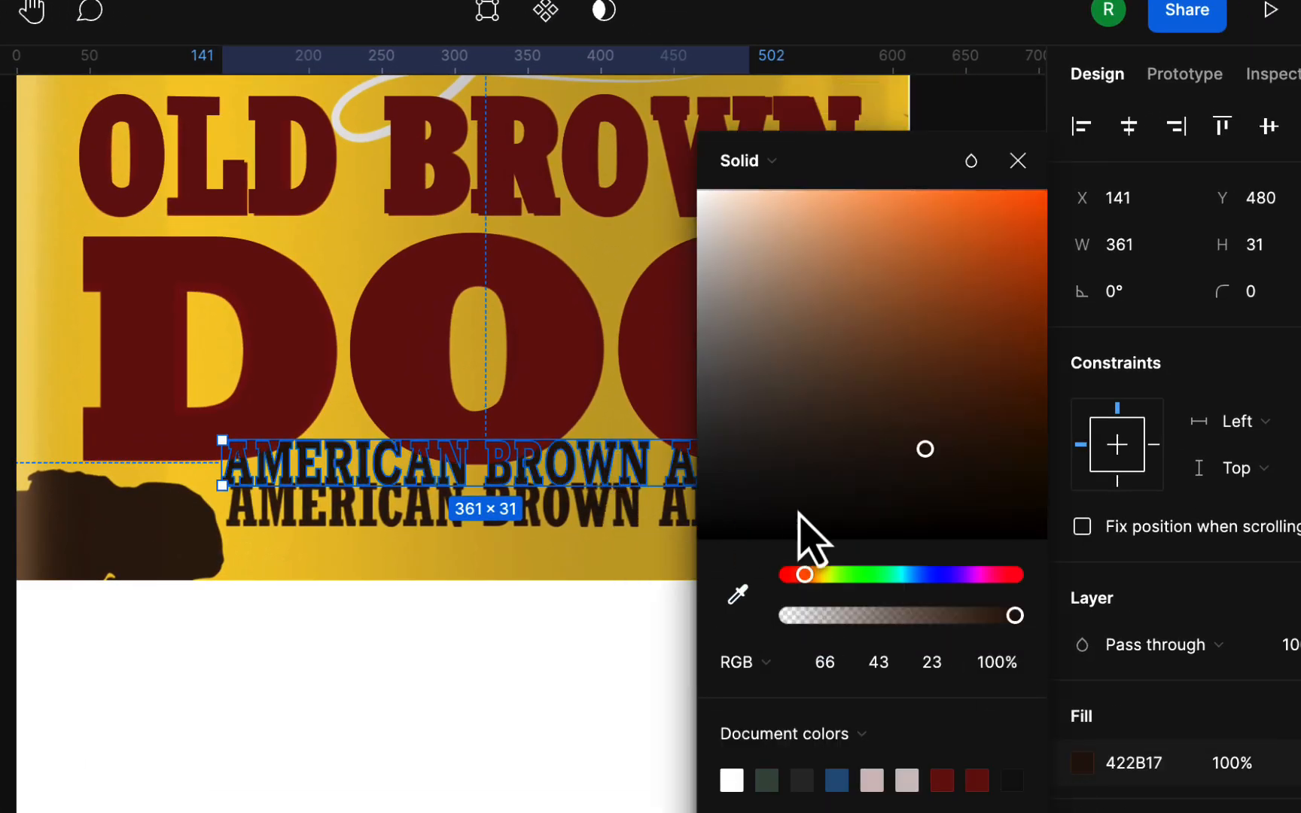
click(1018, 160)
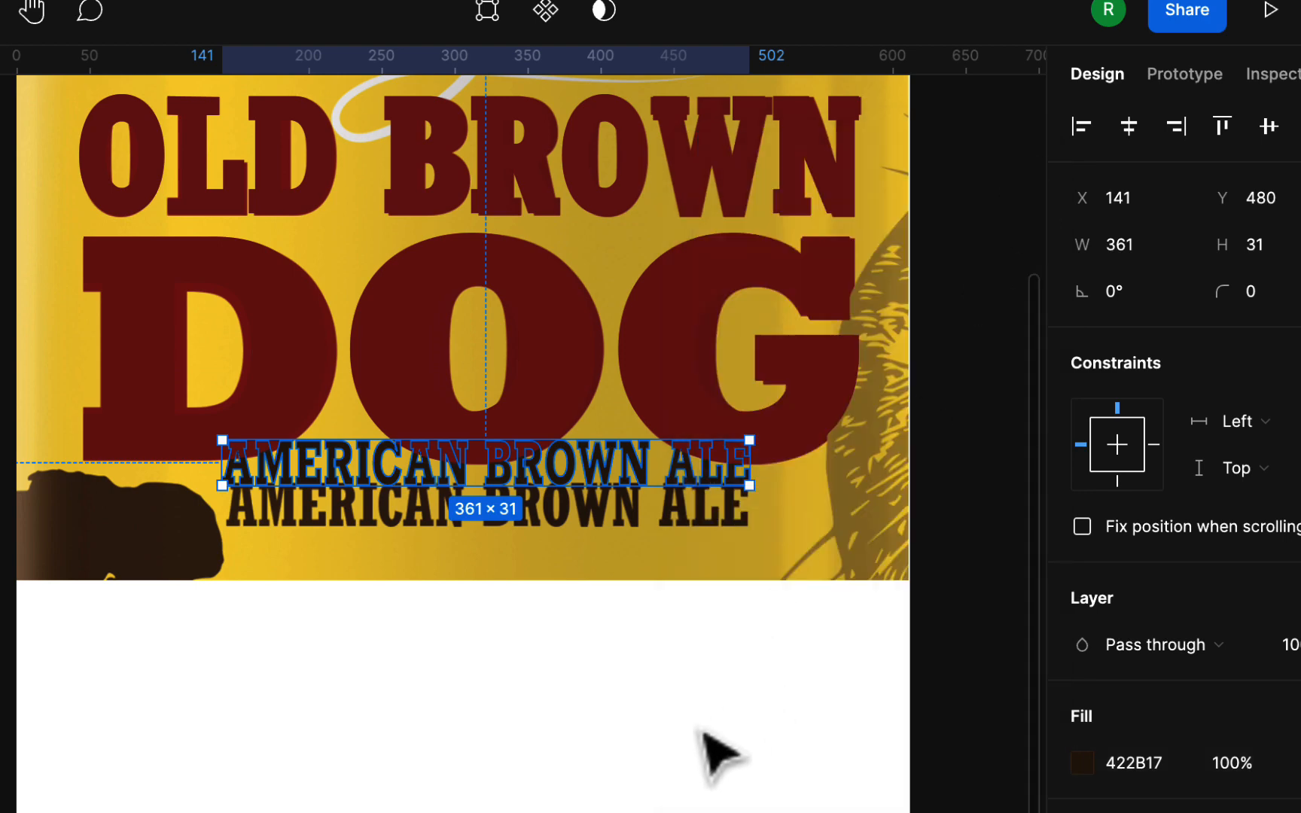
- Move the AMERICAN BROWN ALE vector down to Y 510, and check the lettering by hiding and reshowing the smutty-label layer
key(shift+Down)
key(shift+Down)
key(shift+Down)
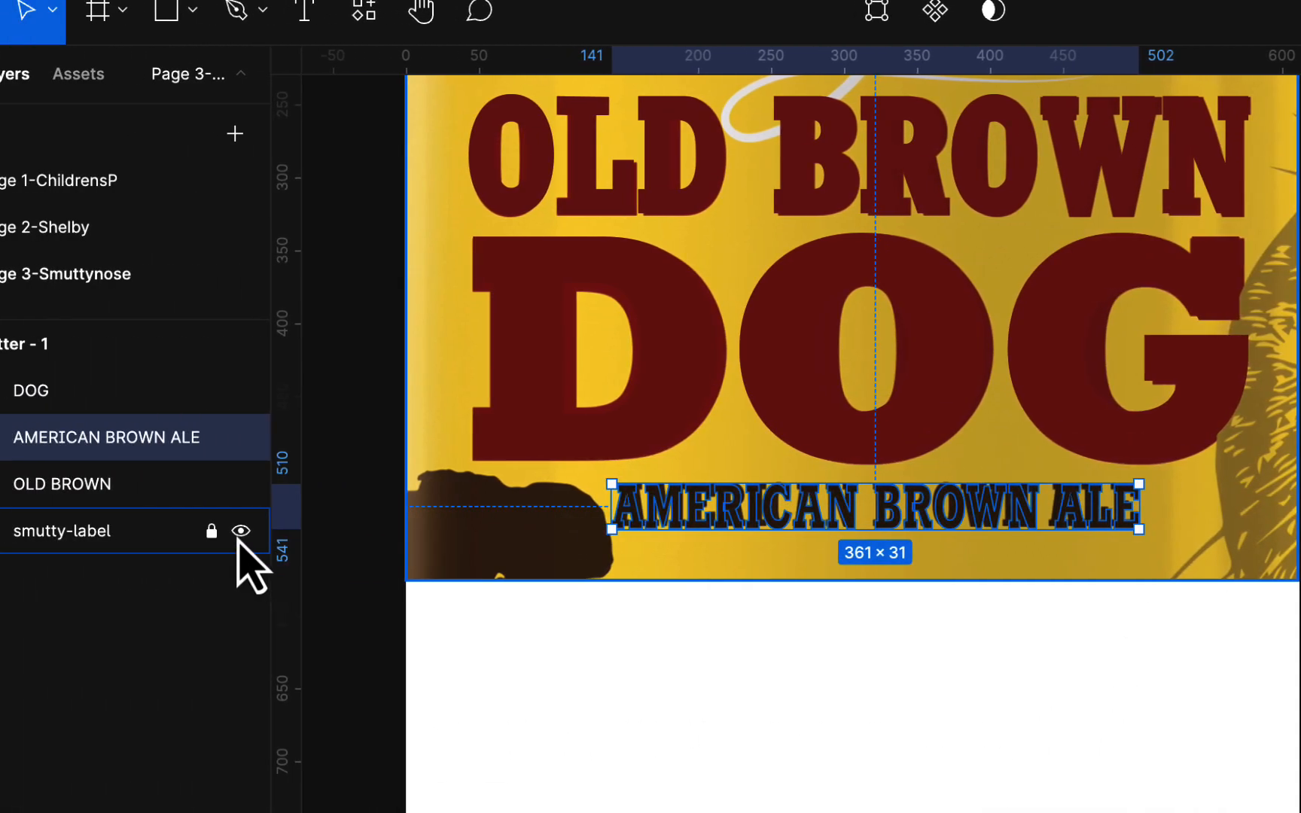
click(94, 531)
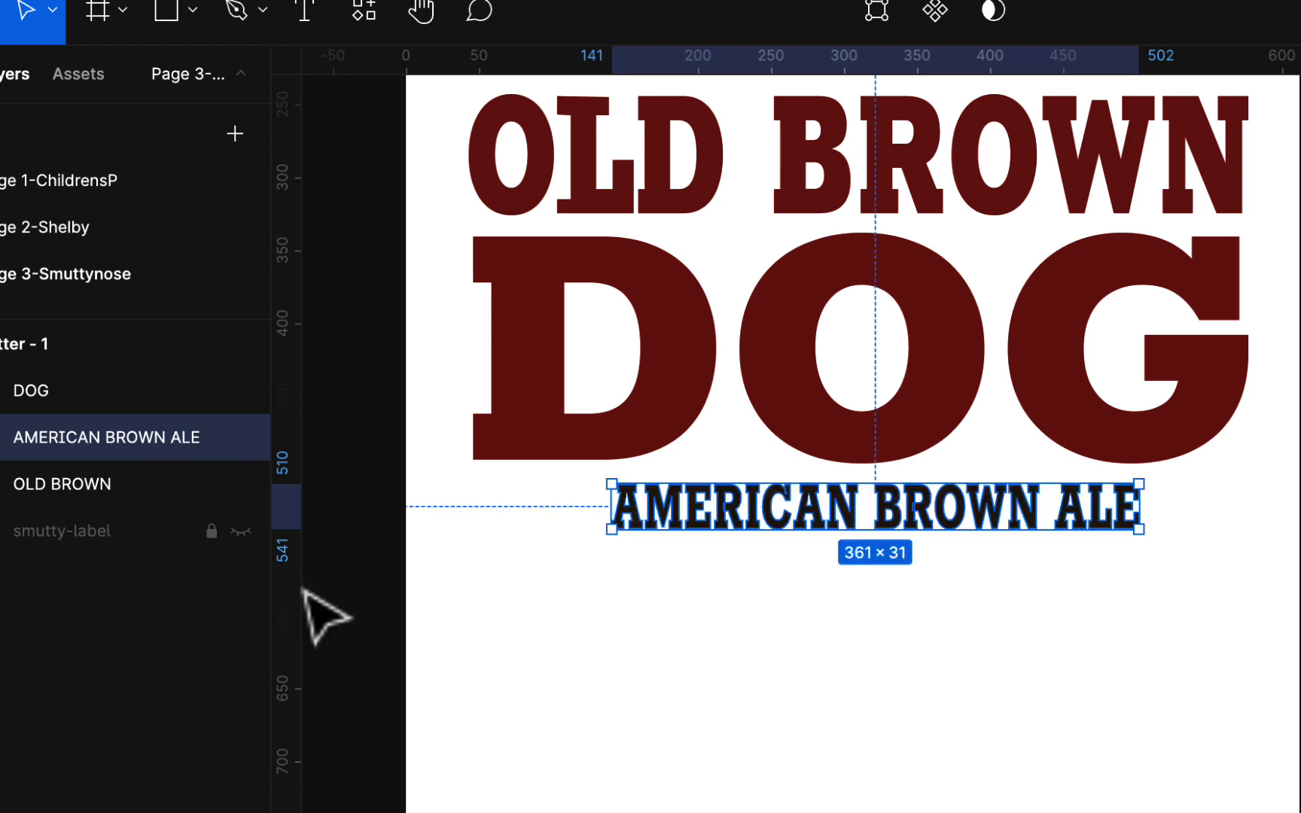
click(241, 531)
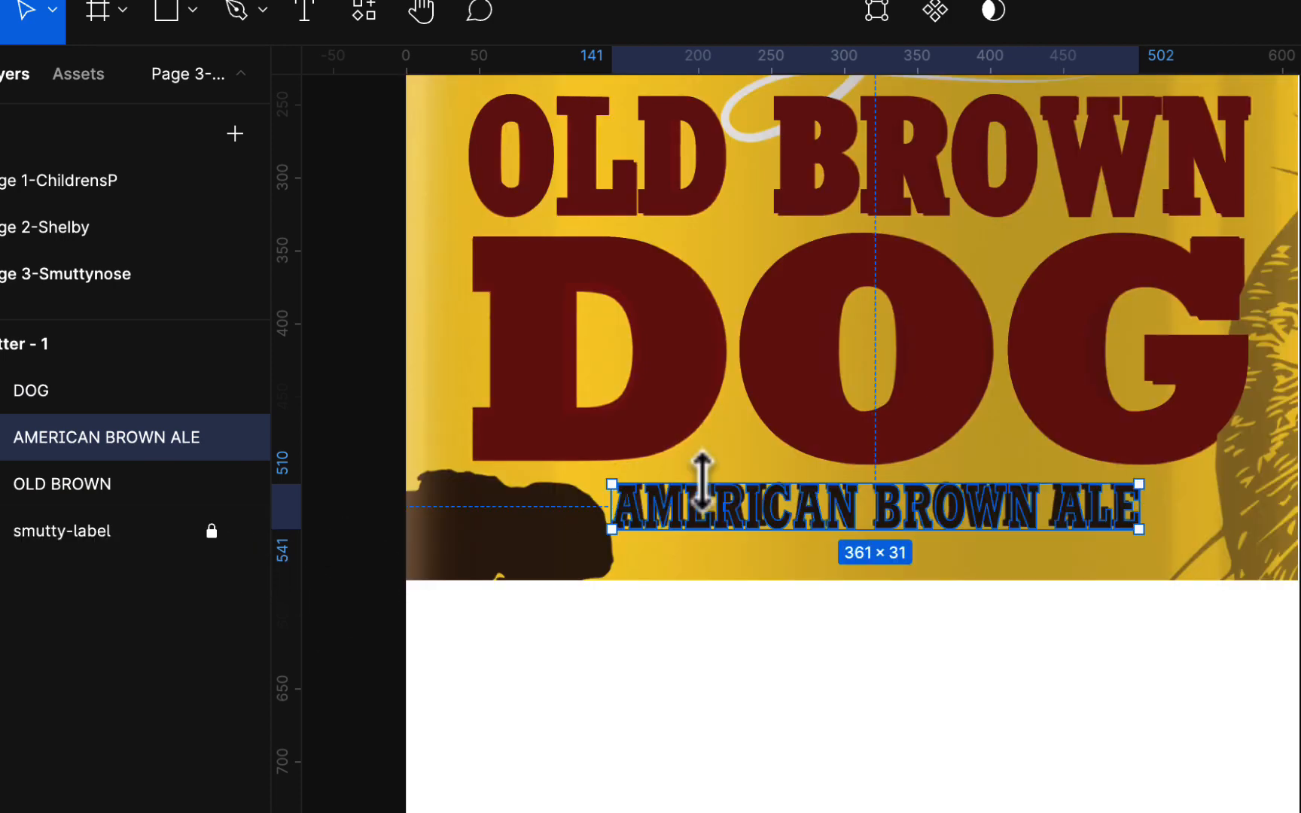
- Examine the Smuttynose script and BREWING CO. lettering above OLD BROWN on the label
scroll(789, 514, up, 5)
scroll(783, 493, up, 3)
scroll(783, 493, right, 5)
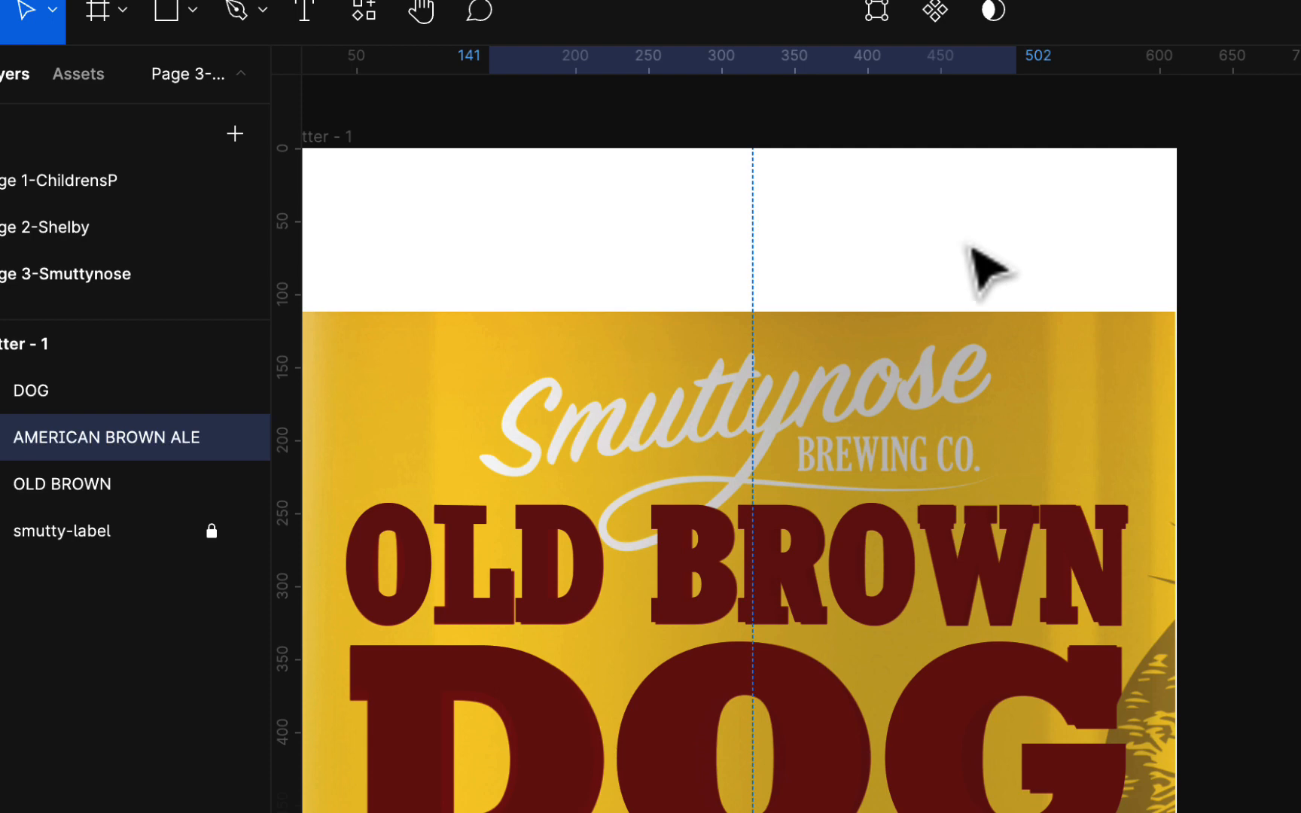
scroll(970, 347, down, 7)
scroll(975, 354, left, 2)
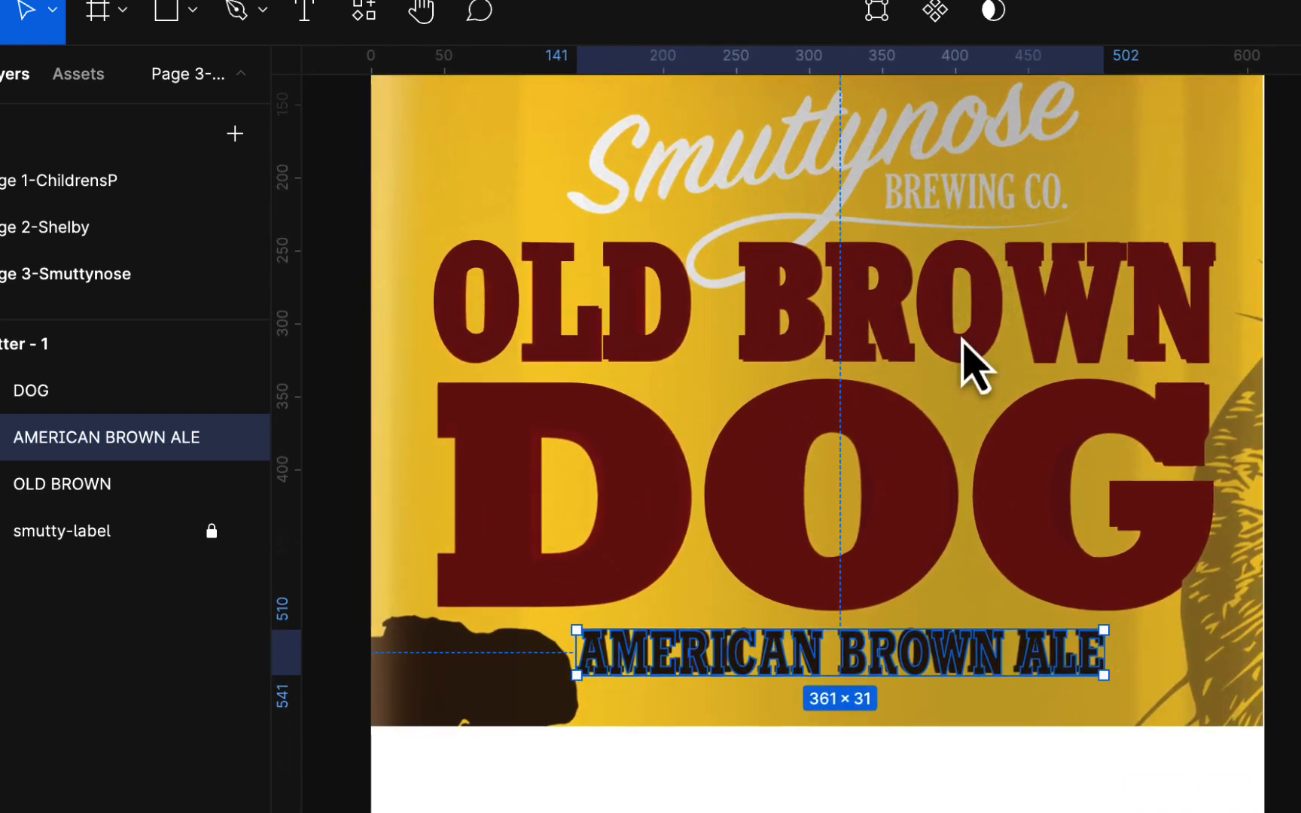
scroll(964, 343, up, 3)
scroll(964, 342, left, 2)
scroll(966, 340, down, 1)
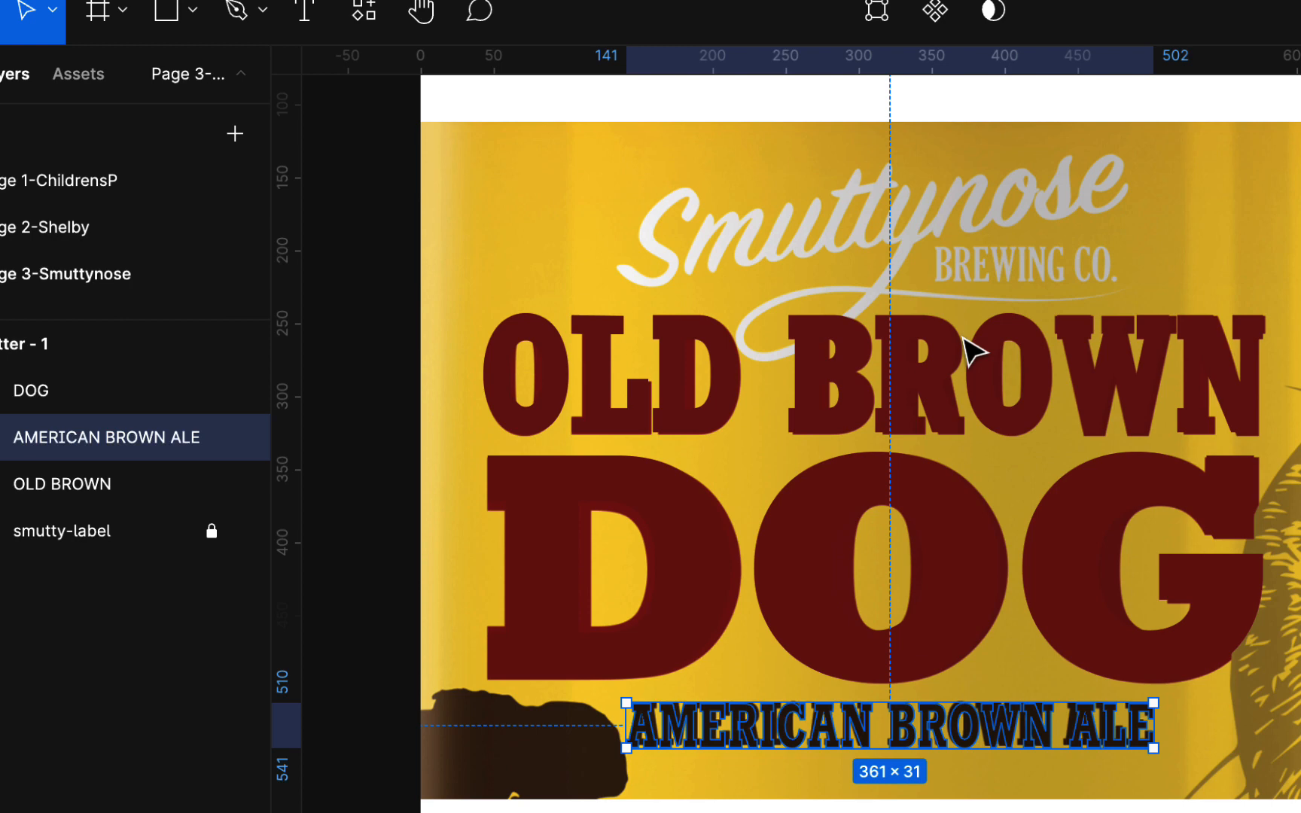
scroll(1024, 421, up, 7)
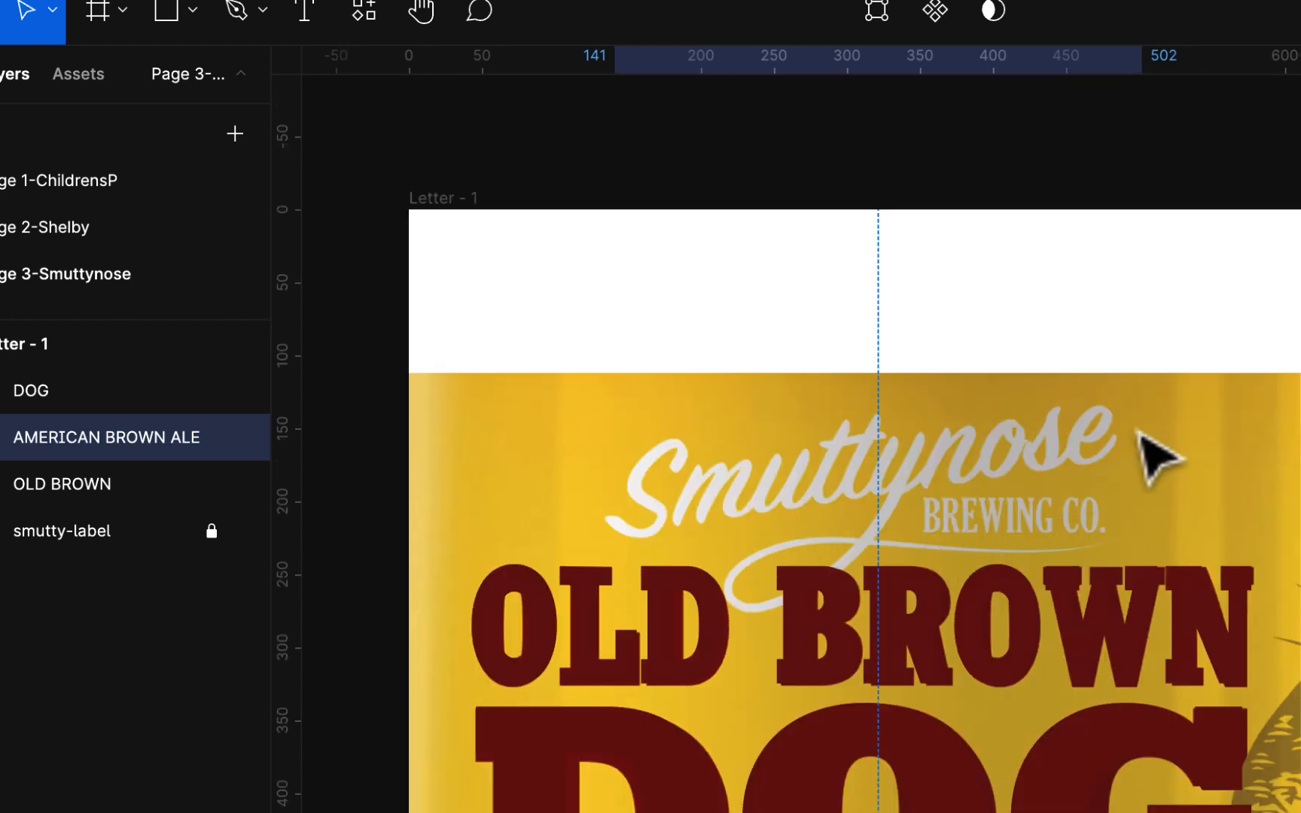
scroll(1090, 475, down, 4)
scroll(1089, 476, left, 1)
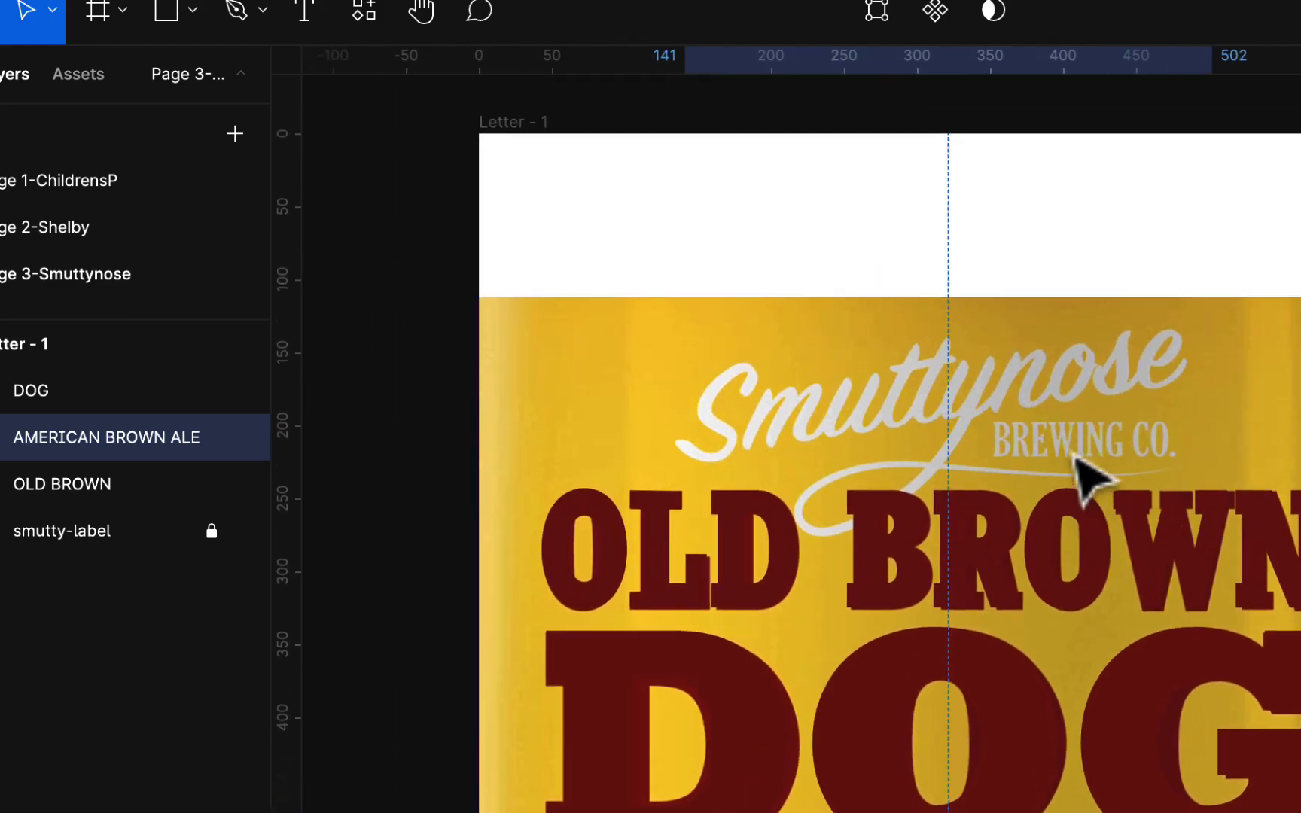